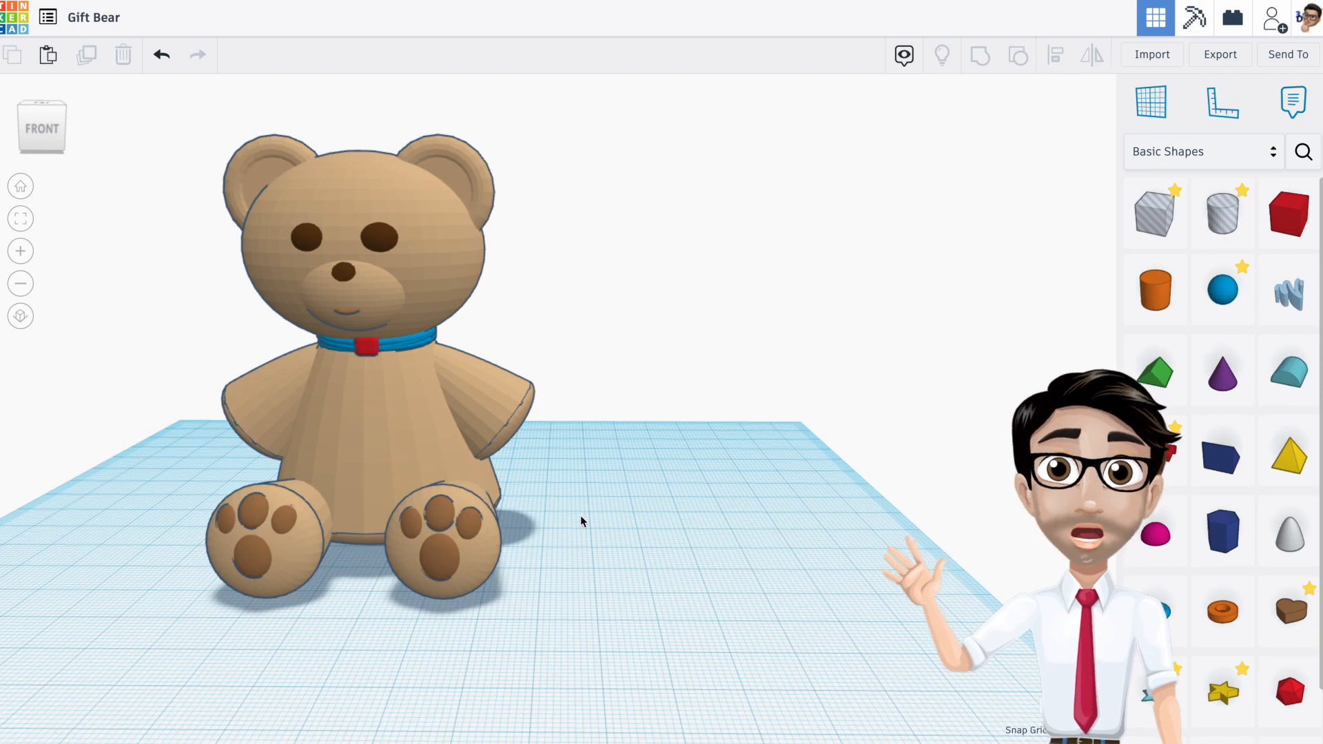
{"action": "middle_click_drag", "start_coordinate": [578, 514], "coordinate": [667, 514]}
{"action": "middle_click_drag", "start_coordinate": [378, 467], "coordinate": [567, 482]}
{"action": "right_click_drag", "start_coordinate": [568, 482], "coordinate": [508, 500]}
{"action": "middle_click_drag", "start_coordinate": [565, 471], "coordinate": [280, 462]}
{"action": "mouse_move", "coordinate": [464, 475]}
{"action": "right_mouse_down"}
{"action": "mouse_move", "coordinate": [316, 464]}
{"action": "mouse_move", "coordinate": [480, 457]}
{"action": "right_mouse_up"}
{"action": "middle_click_drag", "start_coordinate": [481, 457], "coordinate": [428, 453]}
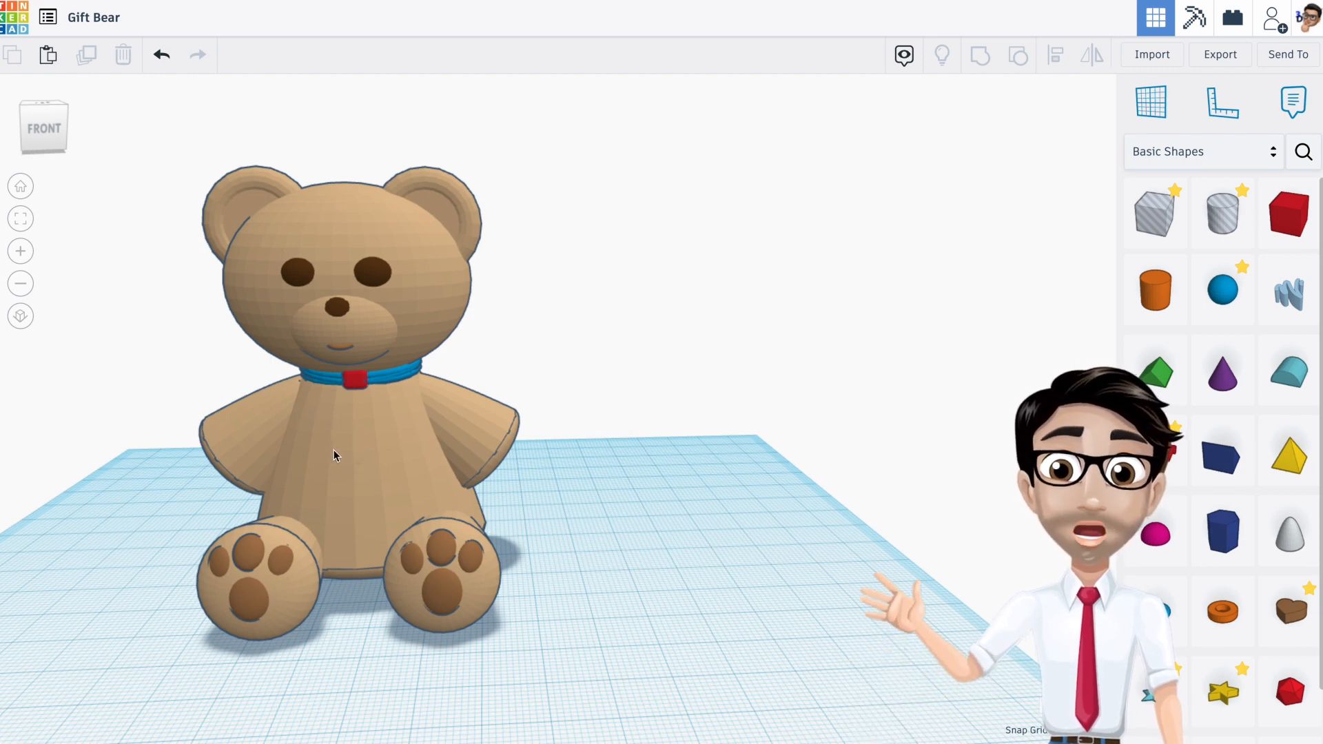
{"action": "middle_click_drag", "start_coordinate": [383, 449], "coordinate": [324, 440]}
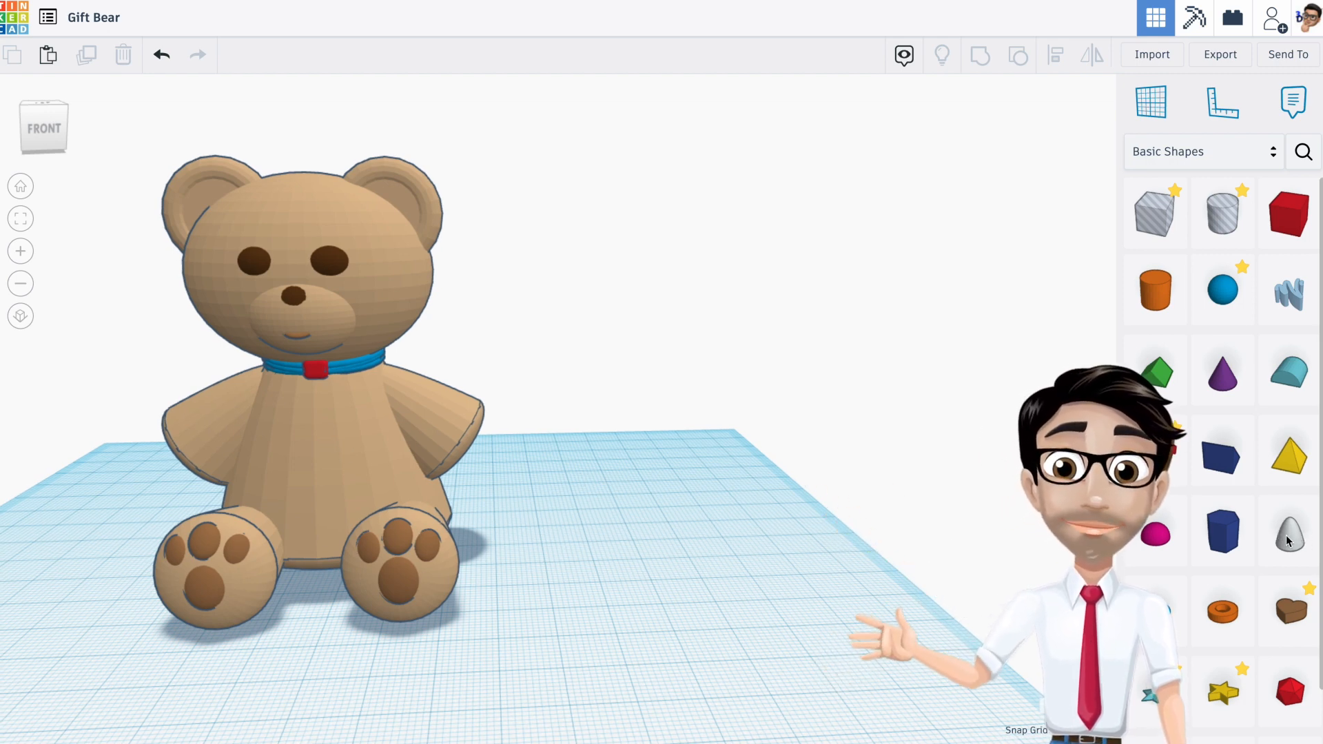
Step: Place a paraboloid on the workplane beside the bear and set its height to 50 mm
{"action": "left_click_drag", "start_coordinate": [1290, 547], "coordinate": [710, 548]}
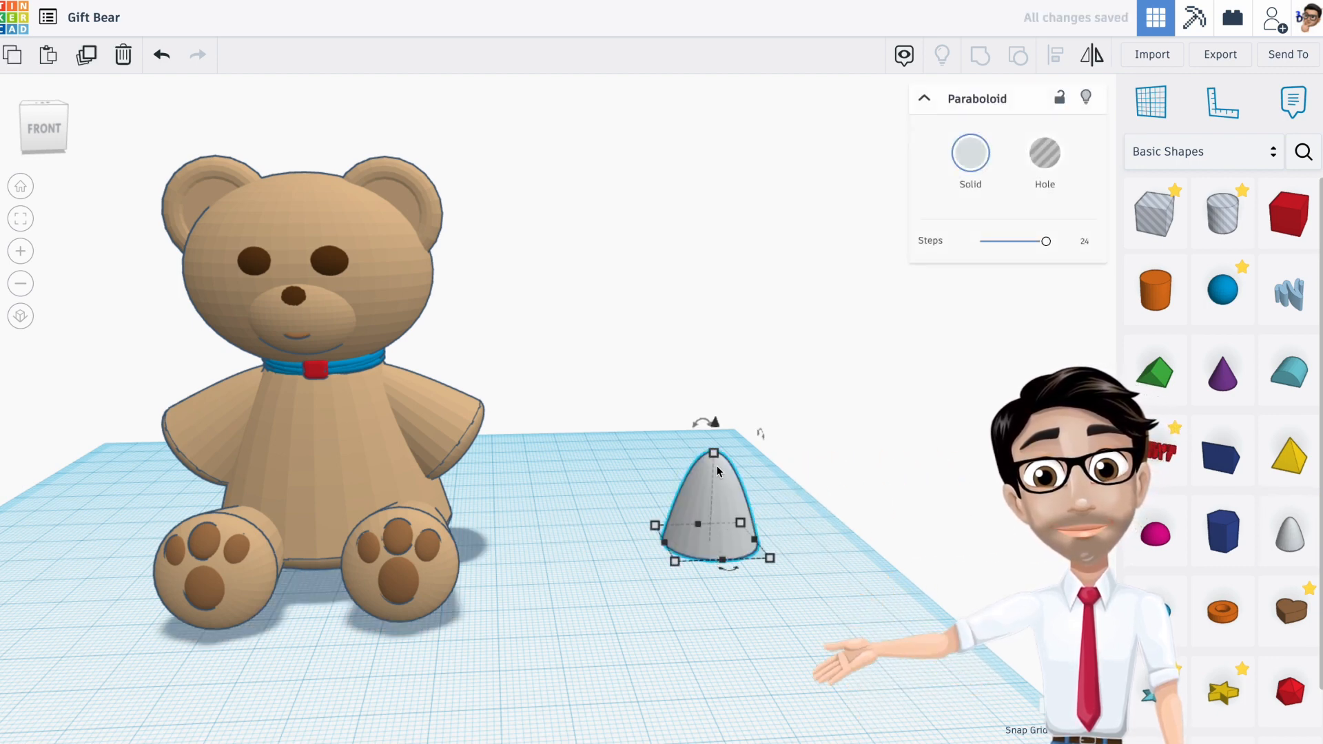
{"action": "left_click", "coordinate": [783, 498]}
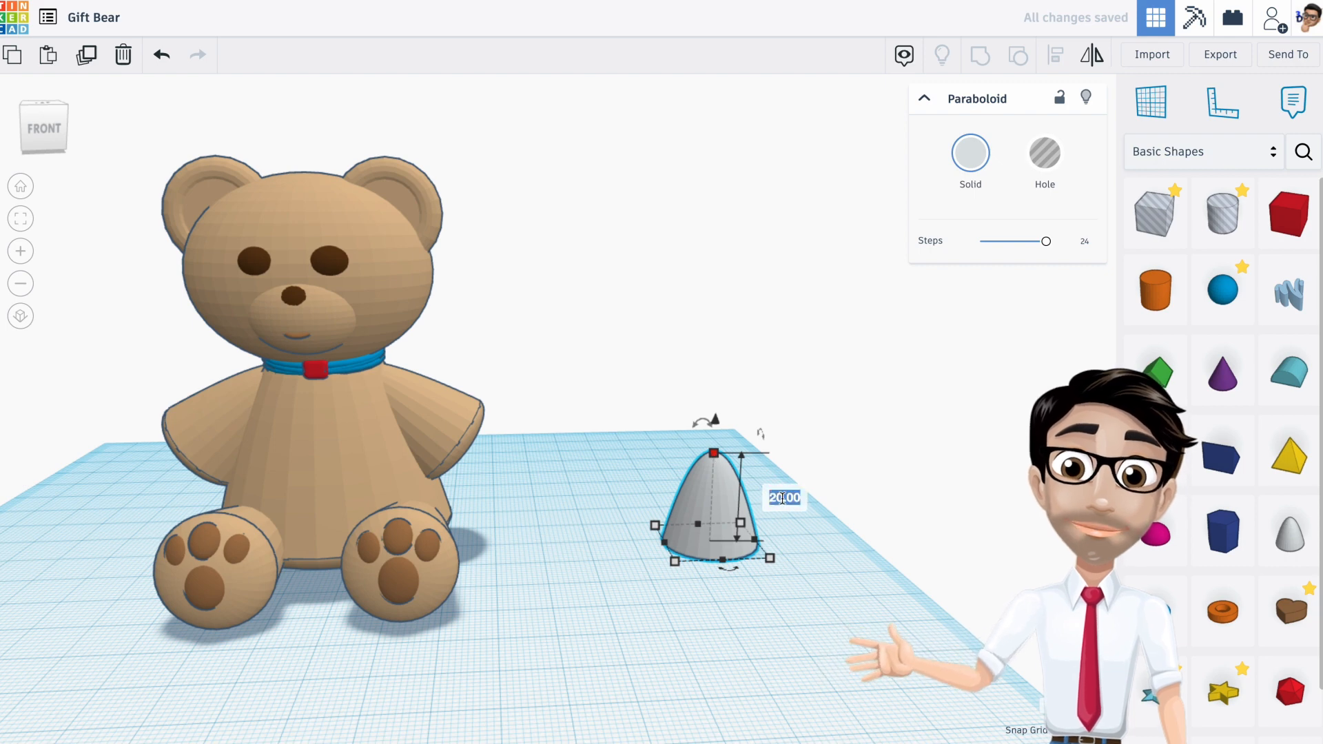
{"action": "type", "text": "50"}
{"action": "key", "text": "Return"}
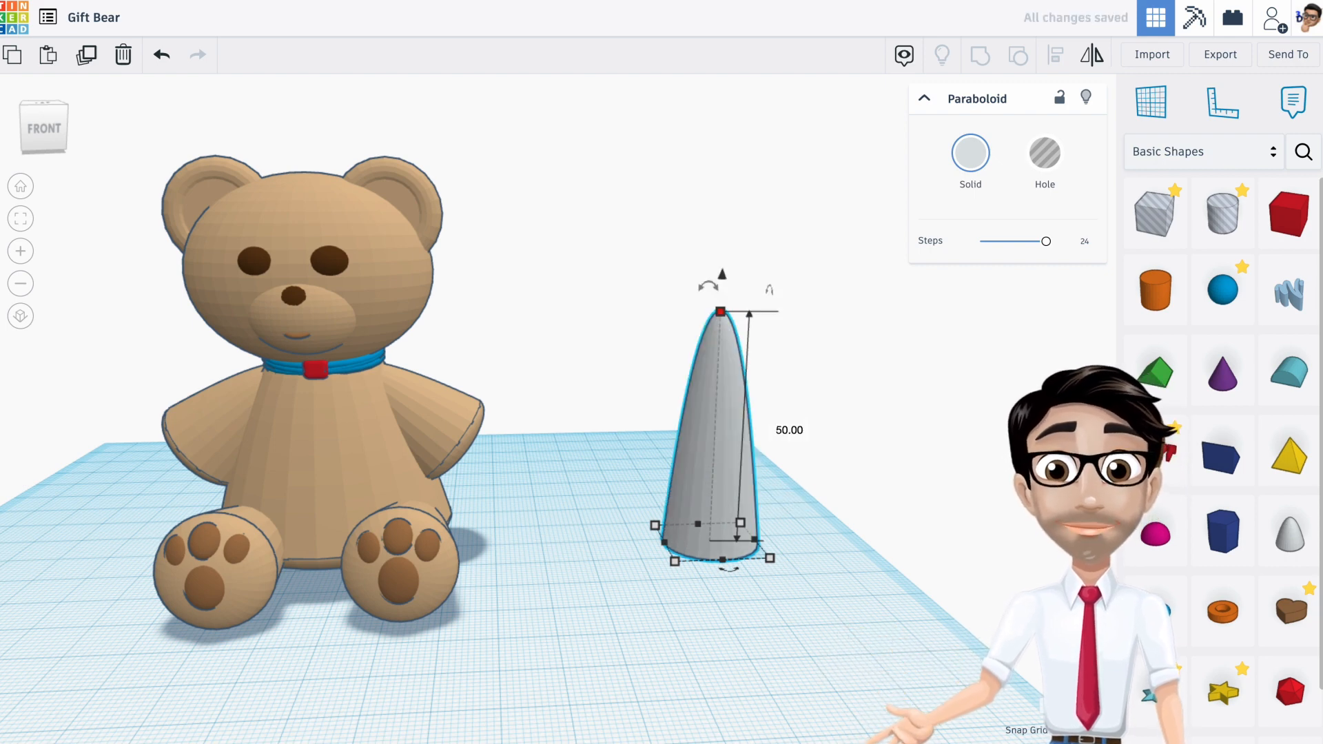
{"action": "left_click", "coordinate": [834, 522]}
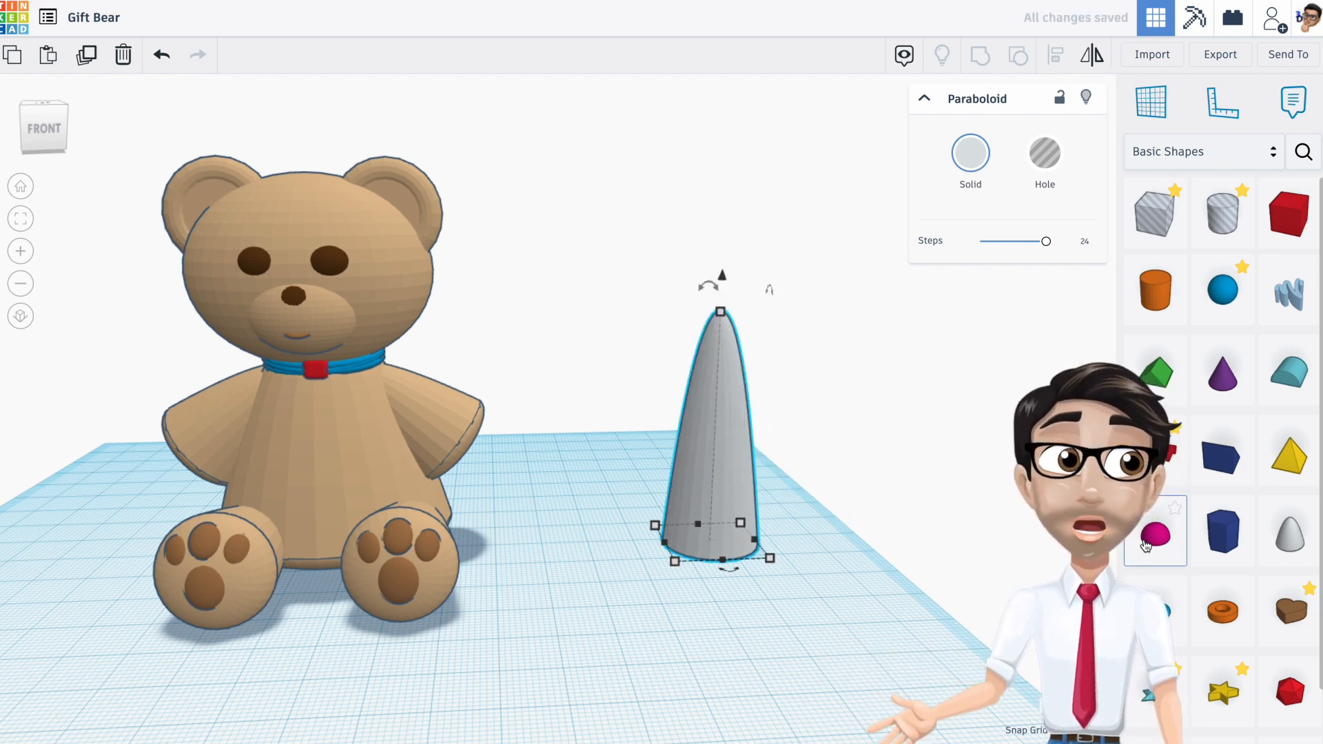
Step: Add a half sphere beside the paraboloid and set its height to 5 mm
{"action": "left_click_drag", "start_coordinate": [1145, 546], "coordinate": [832, 577]}
{"action": "mouse_move", "coordinate": [834, 532]}
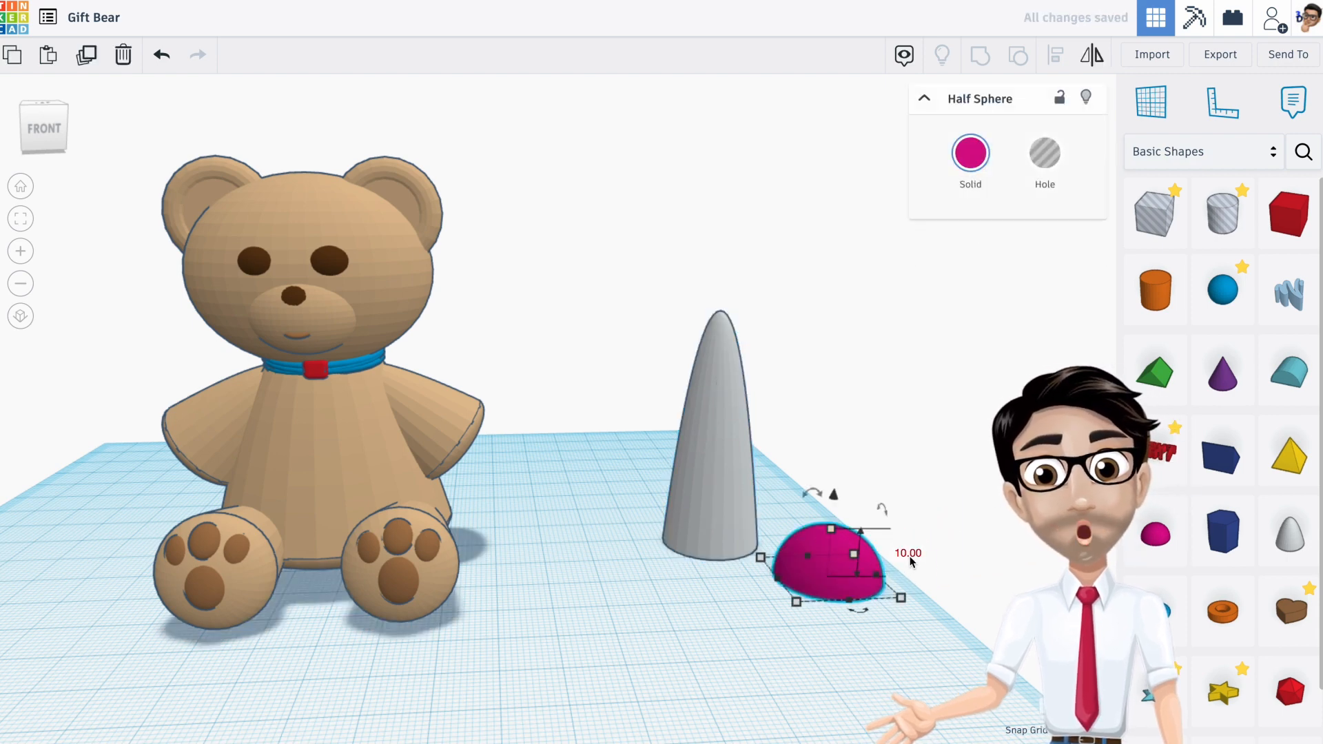
{"action": "key", "text": "Return"}
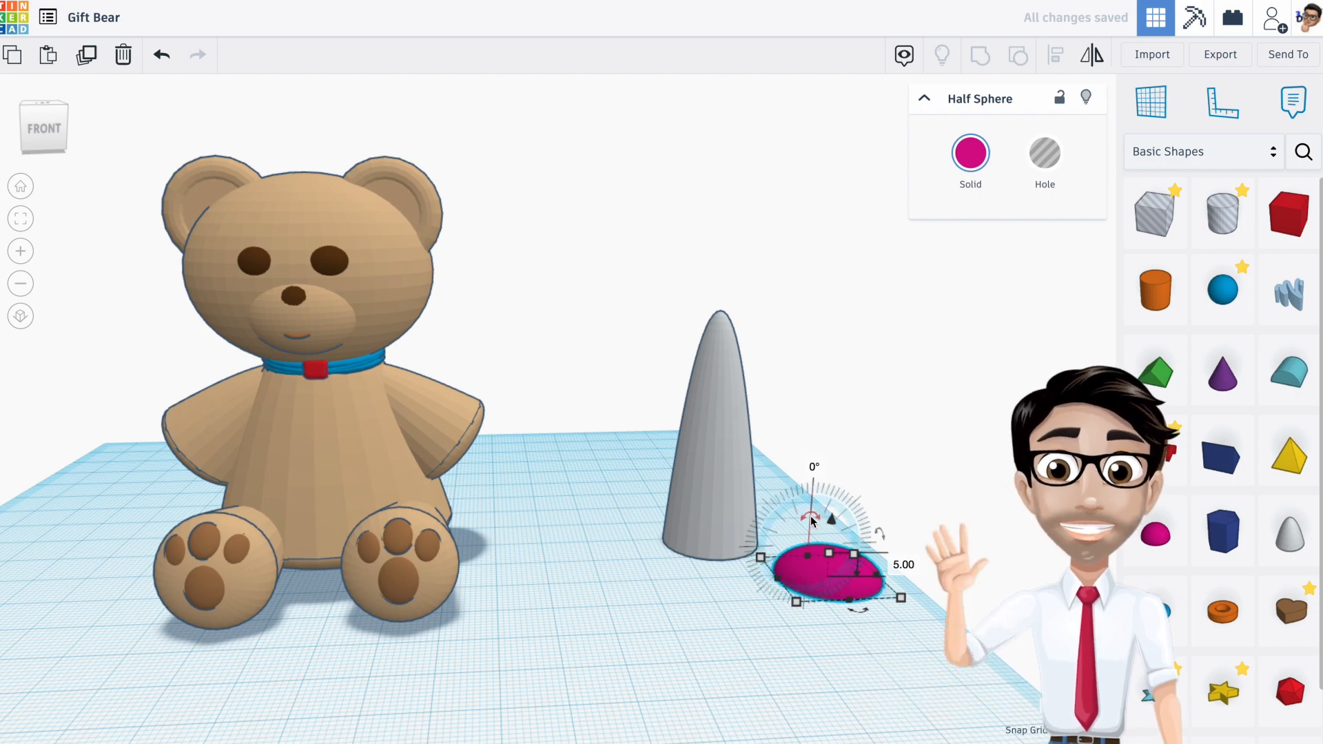
Step: Rotate the half sphere upside down so its flat face points upward
{"action": "scroll", "coordinate": [817, 522], "scroll_direction": "up", "scroll_amount": 3}
{"action": "scroll", "coordinate": [818, 521], "scroll_direction": "up", "scroll_amount": 3}
{"action": "middle_click_drag", "start_coordinate": [824, 551], "coordinate": [394, 335]}
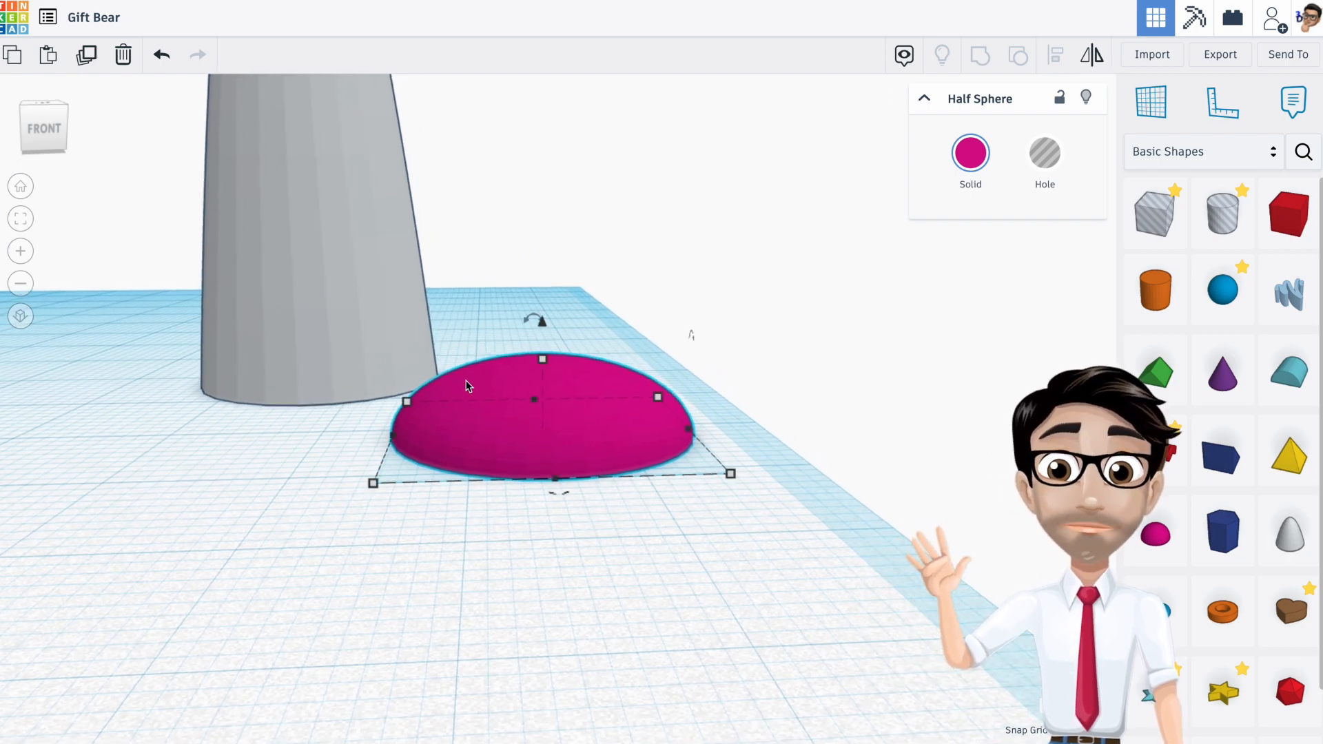
{"action": "left_click", "coordinate": [571, 381]}
{"action": "middle_click_drag", "start_coordinate": [570, 383], "coordinate": [520, 351]}
{"action": "left_click_drag", "start_coordinate": [503, 295], "coordinate": [498, 407]}
{"action": "scroll", "coordinate": [496, 340], "scroll_direction": "up", "scroll_amount": 2}
{"action": "right_click_drag", "start_coordinate": [497, 338], "coordinate": [551, 360]}
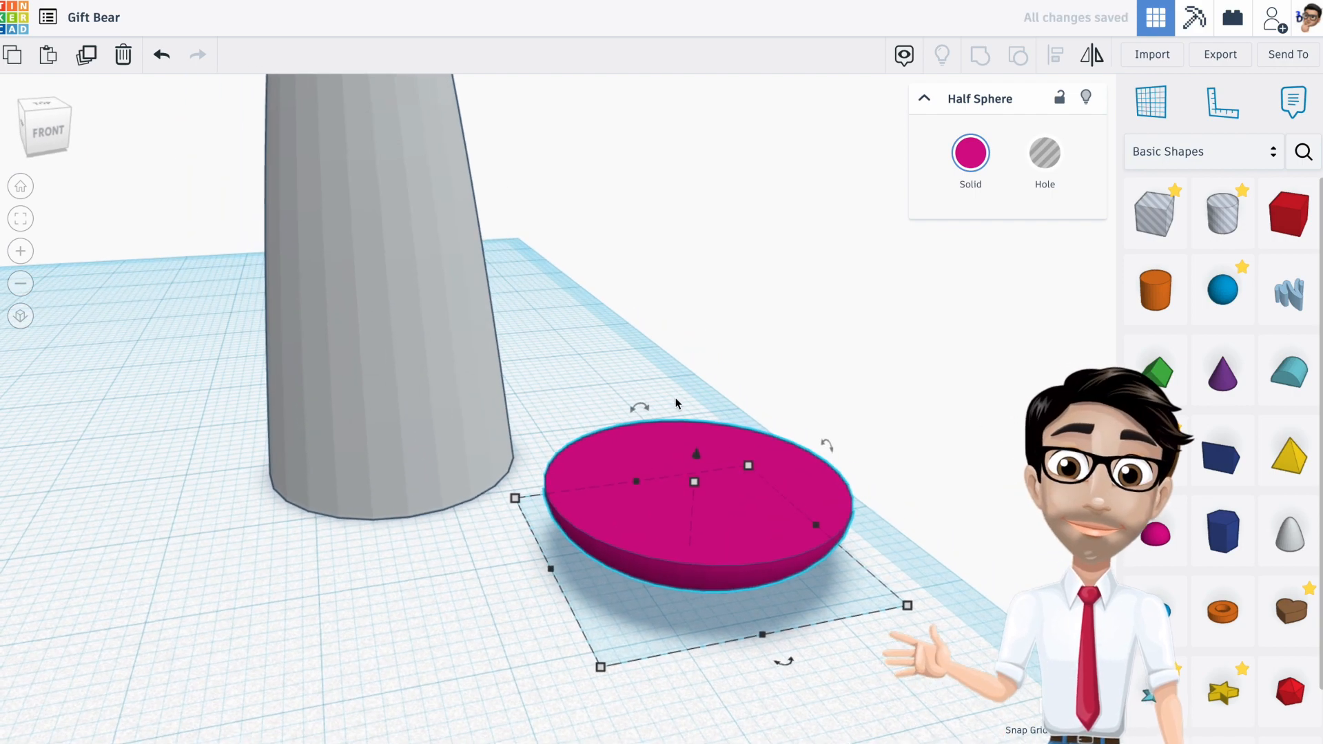
Step: Move the half sphere to the base of the paraboloid and align the two shapes' centres in both horizontal directions
{"action": "left_click_drag", "start_coordinate": [709, 493], "coordinate": [405, 414]}
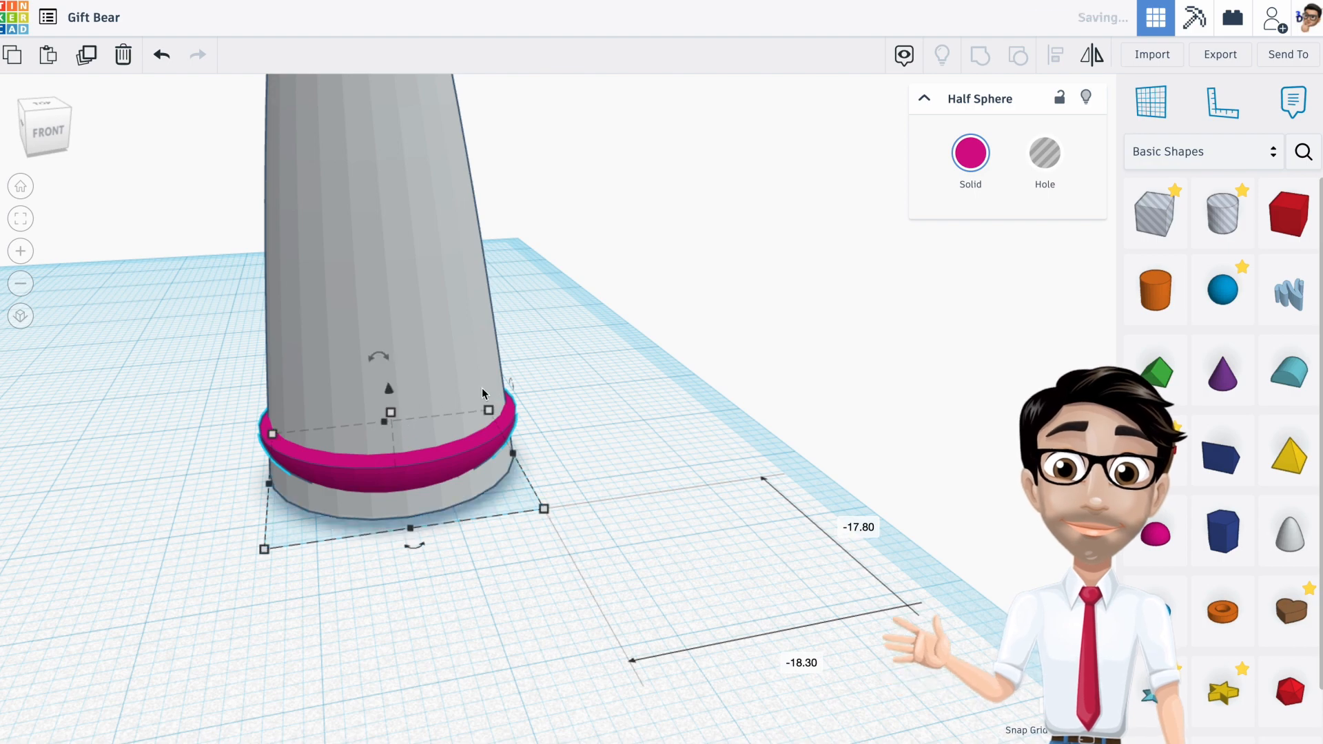
{"action": "scroll", "coordinate": [481, 387], "scroll_direction": "down", "scroll_amount": 4}
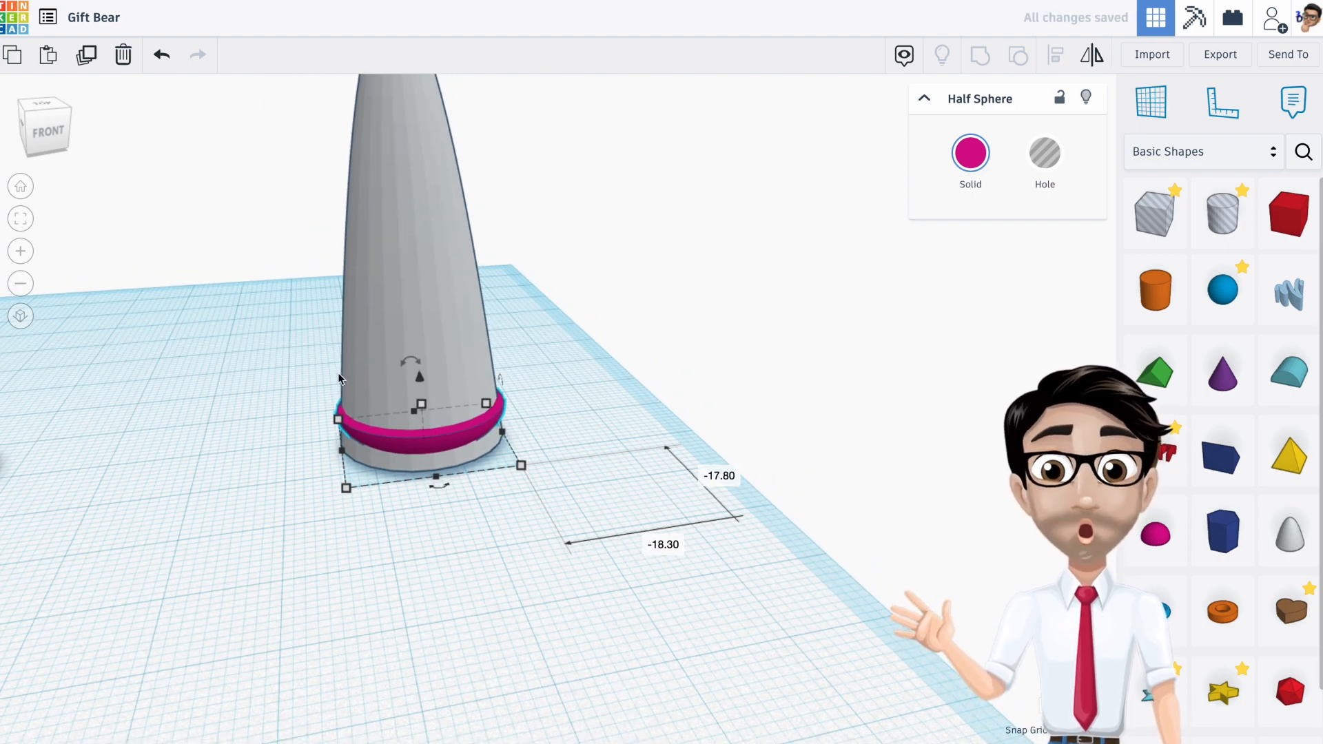
{"action": "left_click_drag", "start_coordinate": [283, 364], "coordinate": [563, 504]}
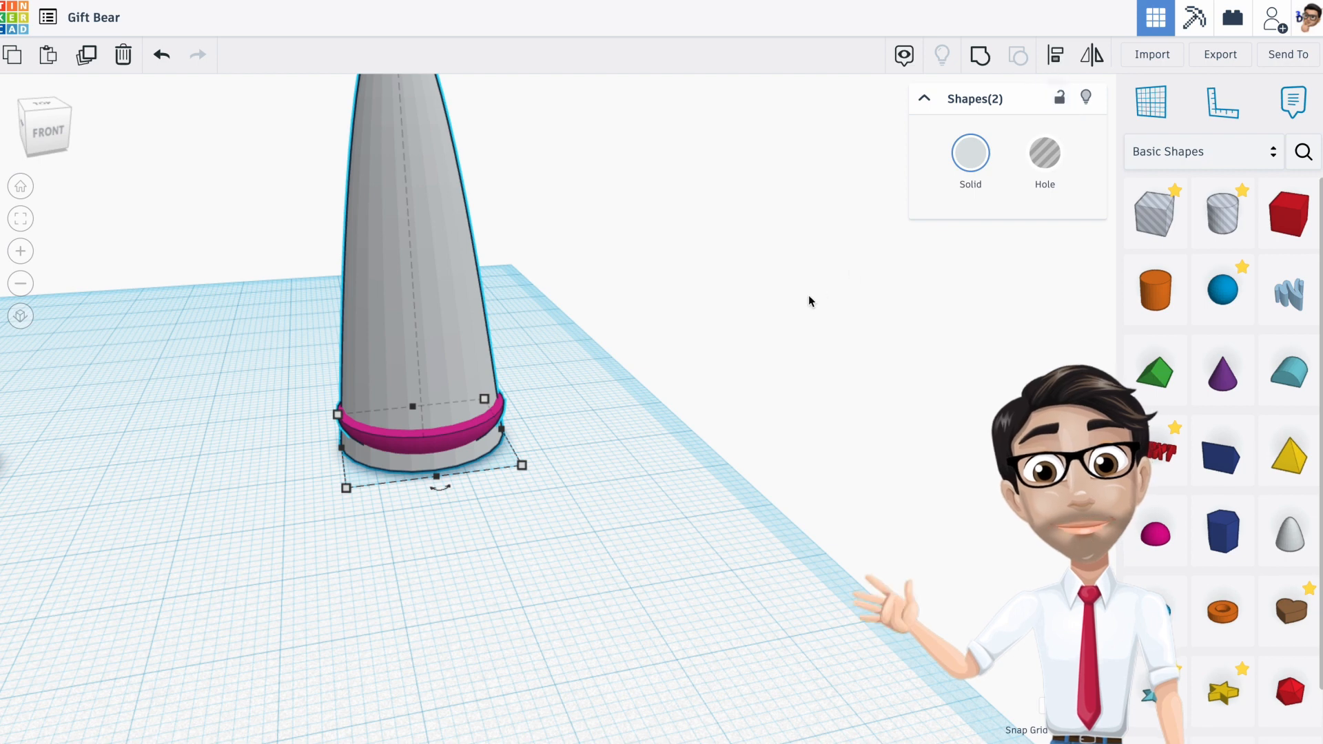
{"action": "key", "text": "l"}
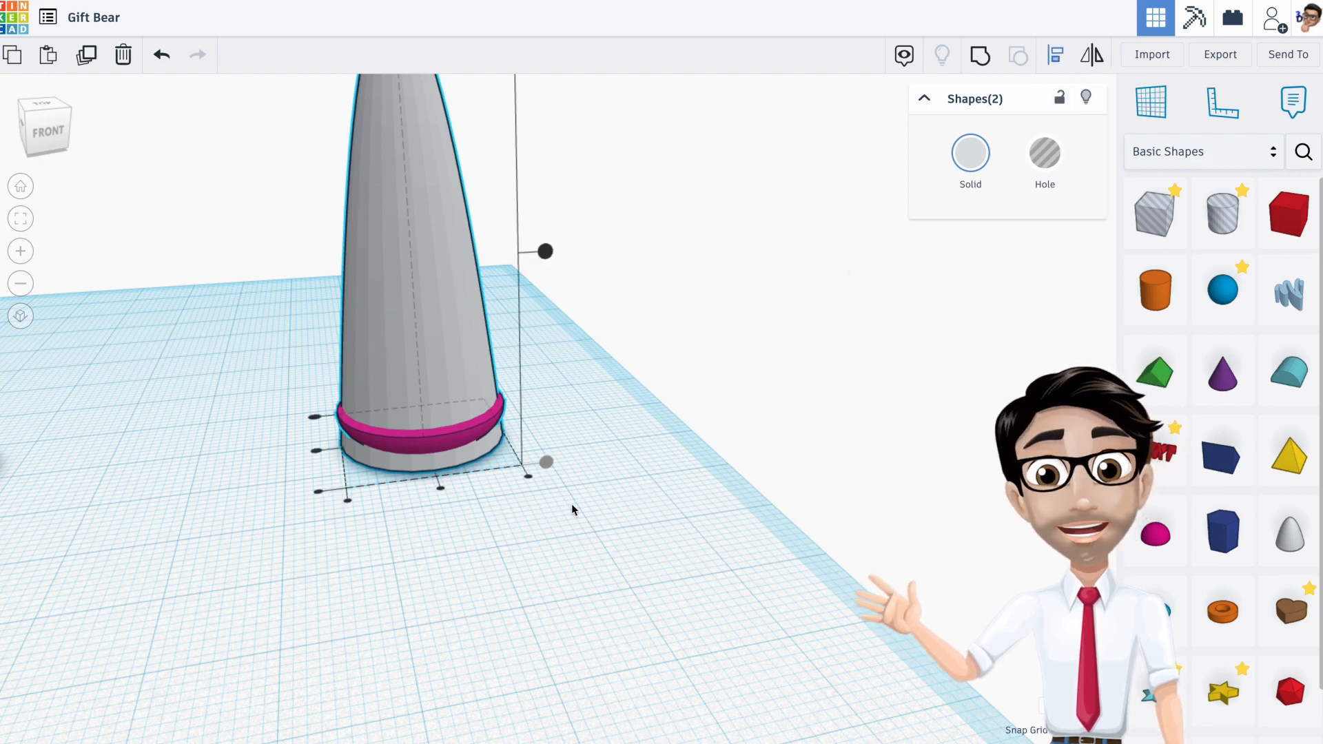
{"action": "left_click", "coordinate": [440, 490]}
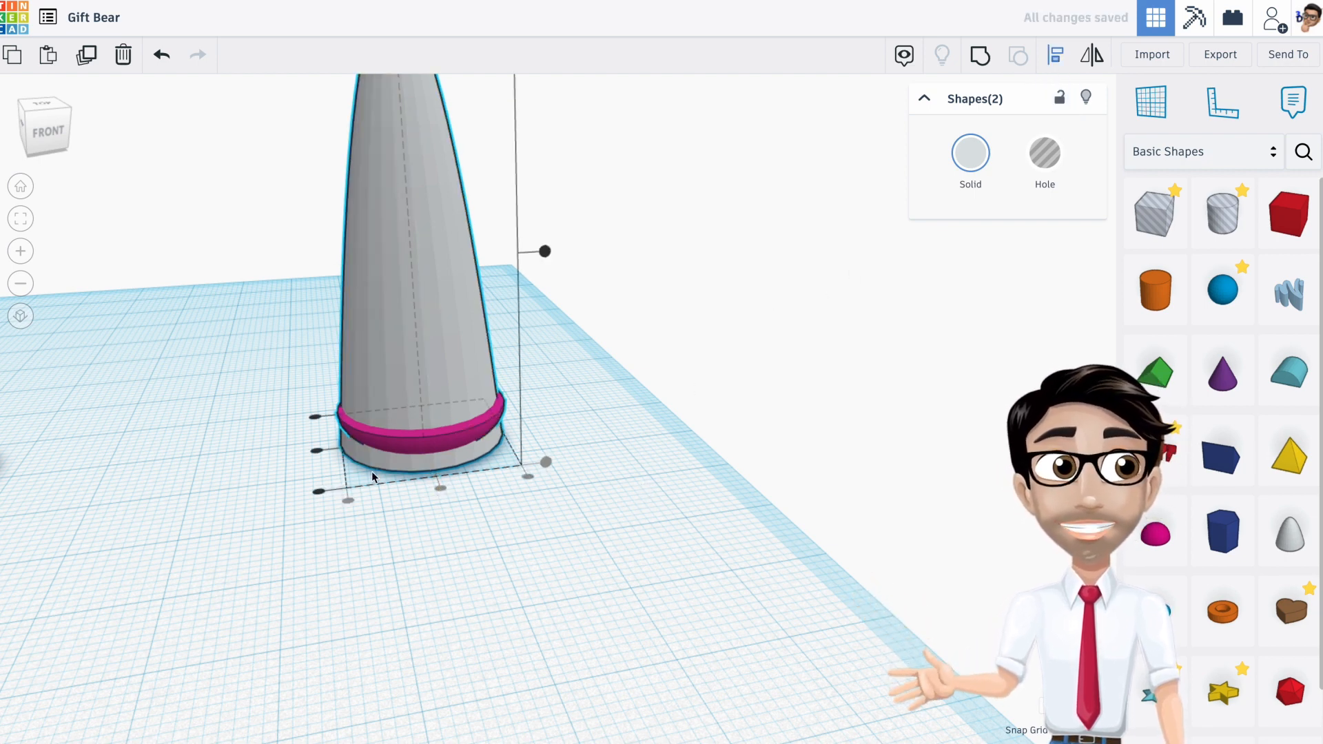
{"action": "left_click", "coordinate": [316, 451]}
{"action": "left_click", "coordinate": [363, 459]}
Step: Try to set the half sphere's height to -5 and undo the change
{"action": "right_click_drag", "start_coordinate": [363, 453], "coordinate": [531, 461]}
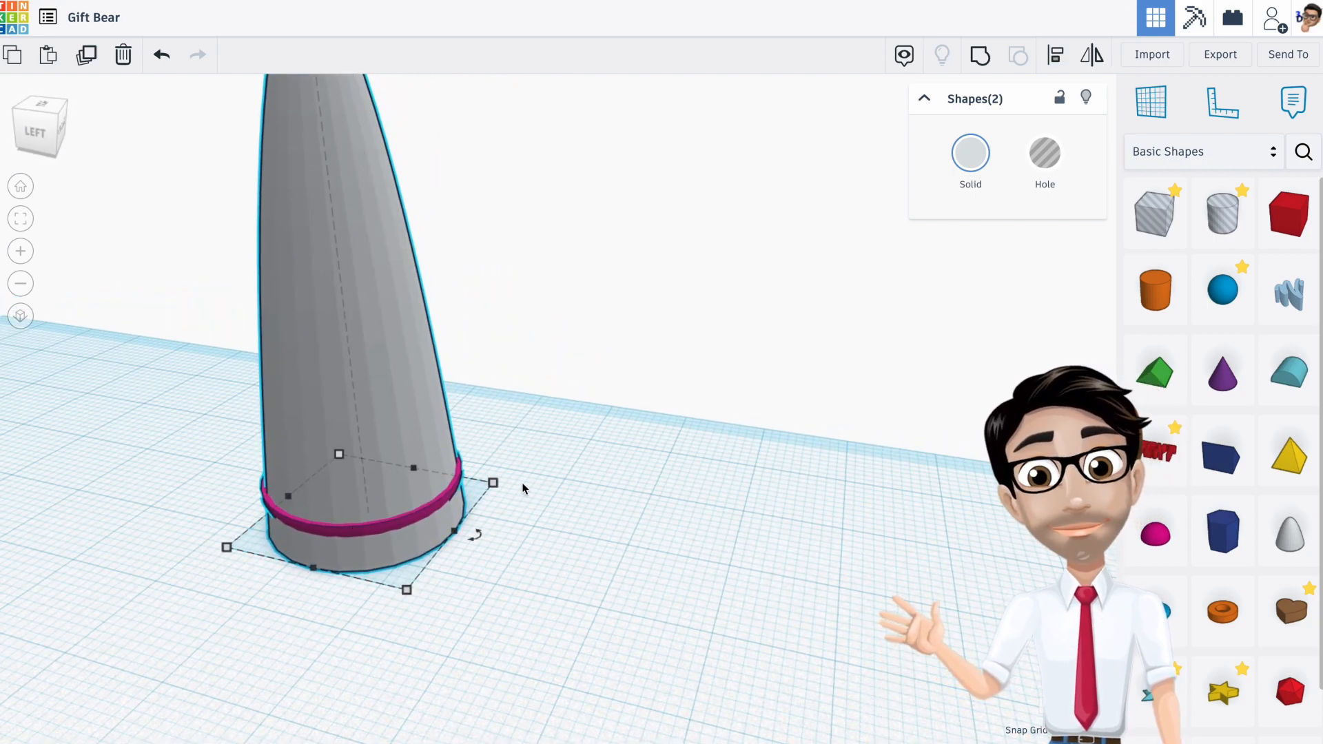
{"action": "right_click_drag", "start_coordinate": [377, 521], "coordinate": [367, 475]}
{"action": "scroll", "coordinate": [365, 472], "scroll_direction": "up", "scroll_amount": 5}
{"action": "scroll", "coordinate": [365, 471], "scroll_direction": "down", "scroll_amount": 2}
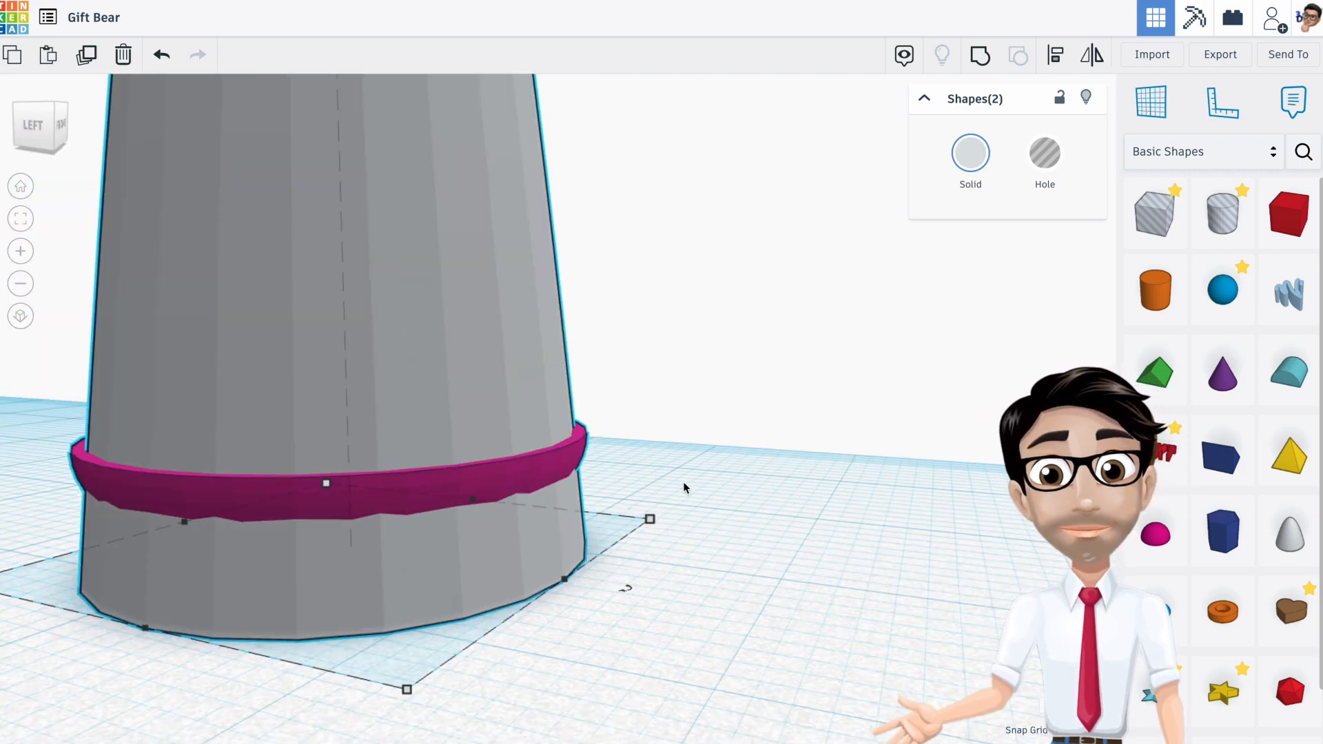
{"action": "left_click", "coordinate": [662, 485]}
{"action": "left_click", "coordinate": [348, 485]}
{"action": "mouse_move", "coordinate": [348, 432]}
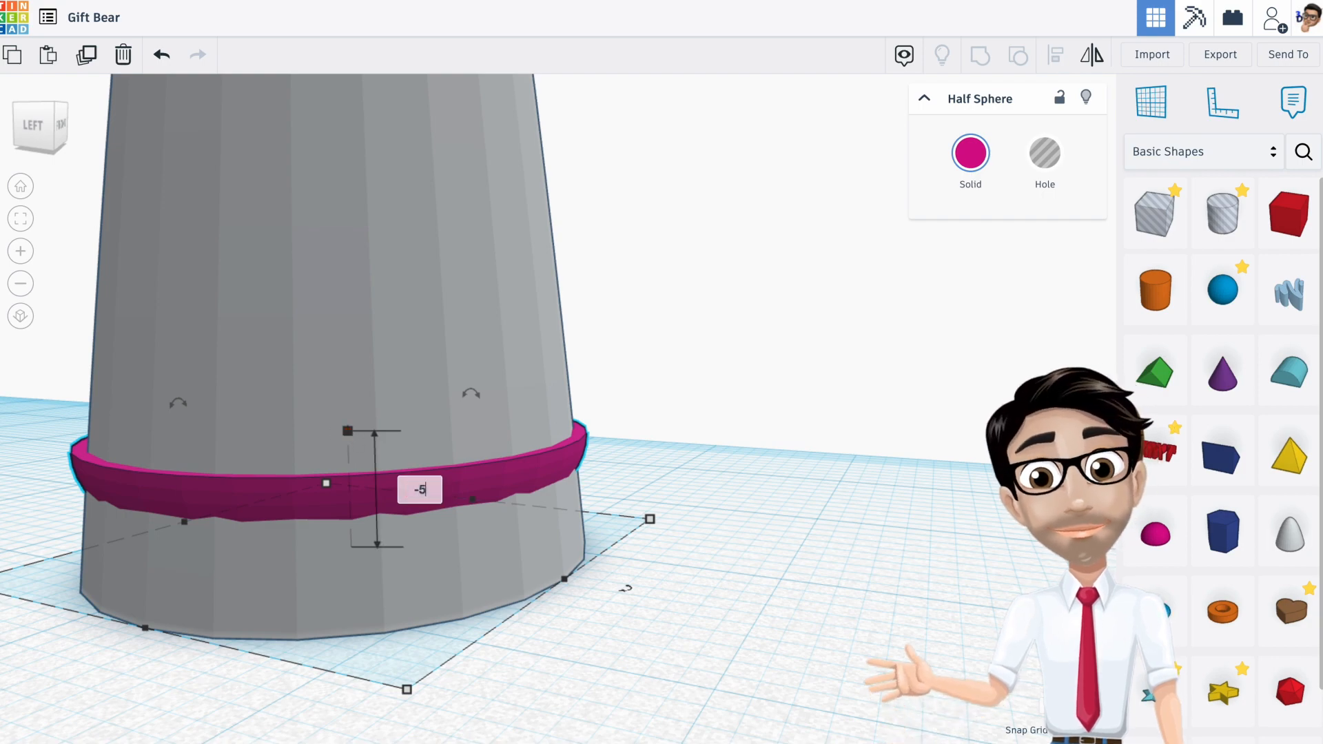
{"action": "key", "text": "Return"}
{"action": "right_click_drag", "start_coordinate": [373, 489], "coordinate": [292, 606]}
{"action": "mouse_move", "coordinate": [552, 625]}
{"action": "right_mouse_down"}
{"action": "mouse_move", "coordinate": [550, 608]}
{"action": "mouse_move", "coordinate": [572, 632]}
{"action": "right_mouse_up"}
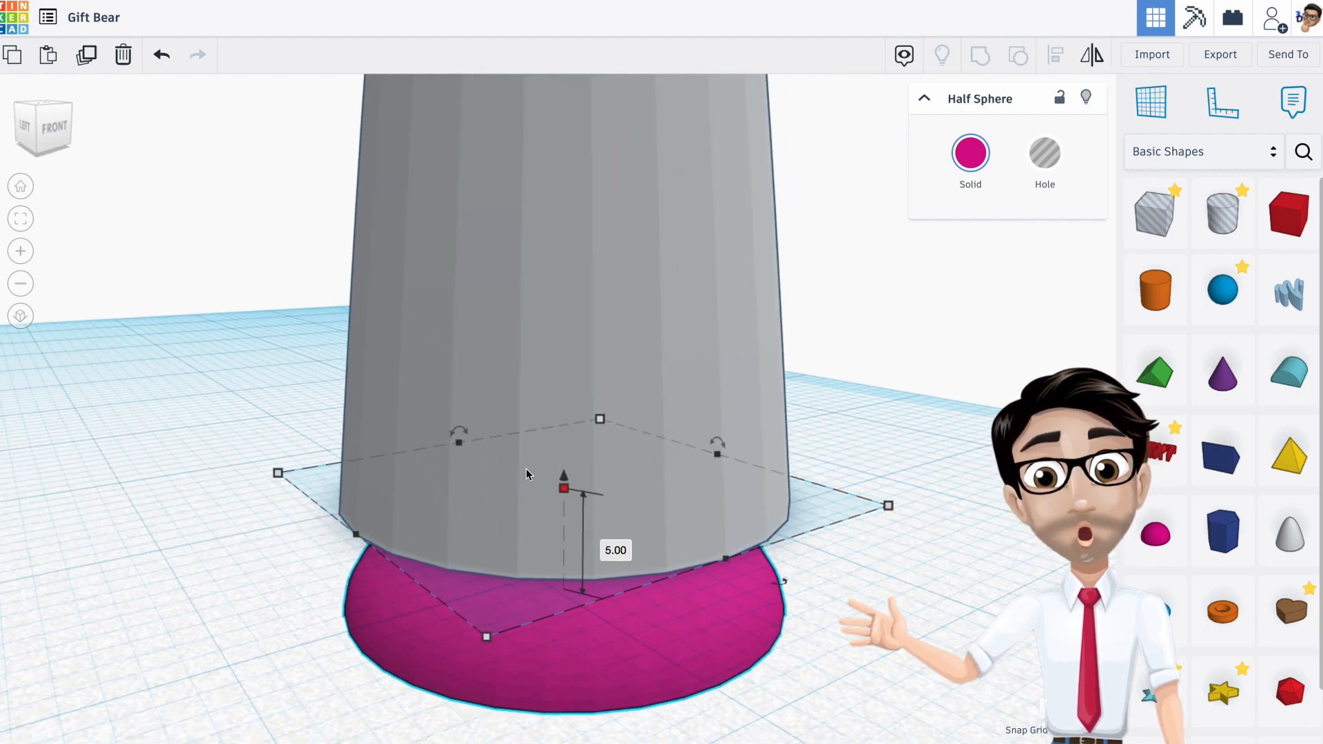
{"action": "key", "text": "ctrl+z"}
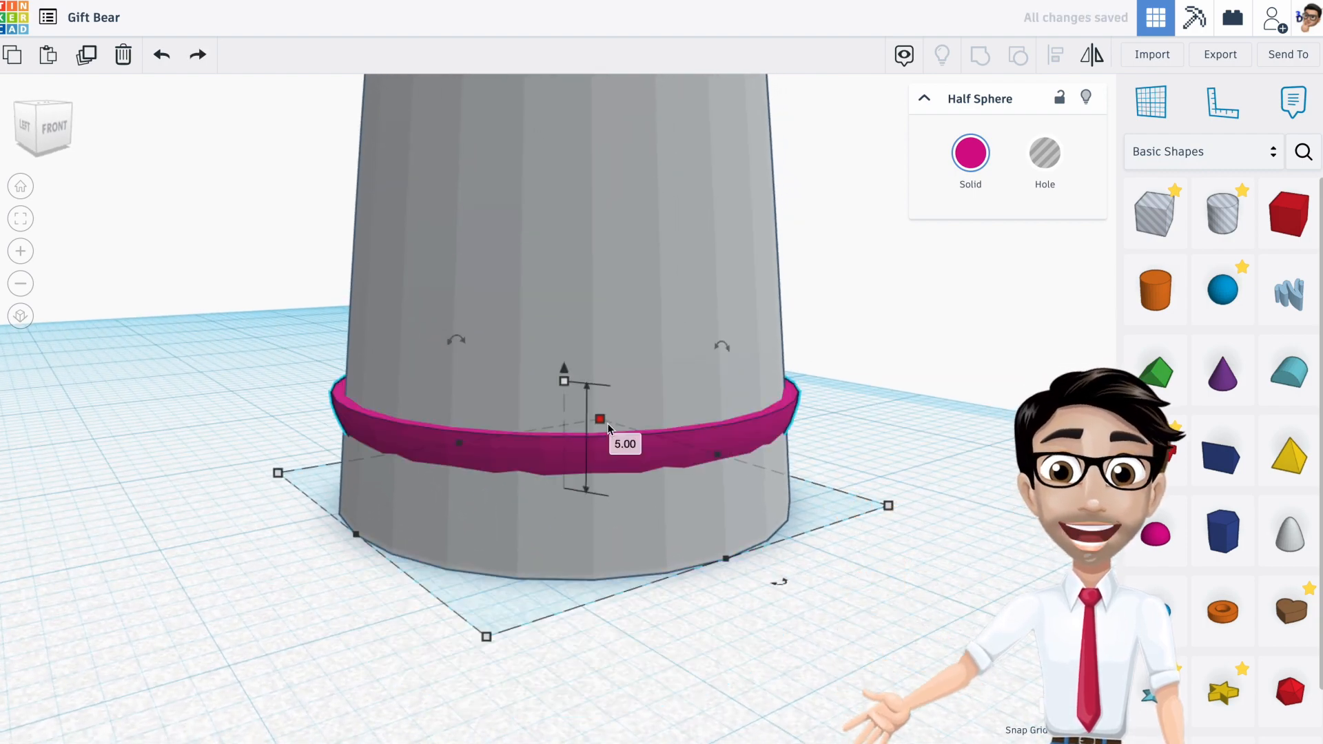
Step: Lower the half sphere until its flat face meets the underside of the paraboloid
{"action": "left_click", "coordinate": [565, 375]}
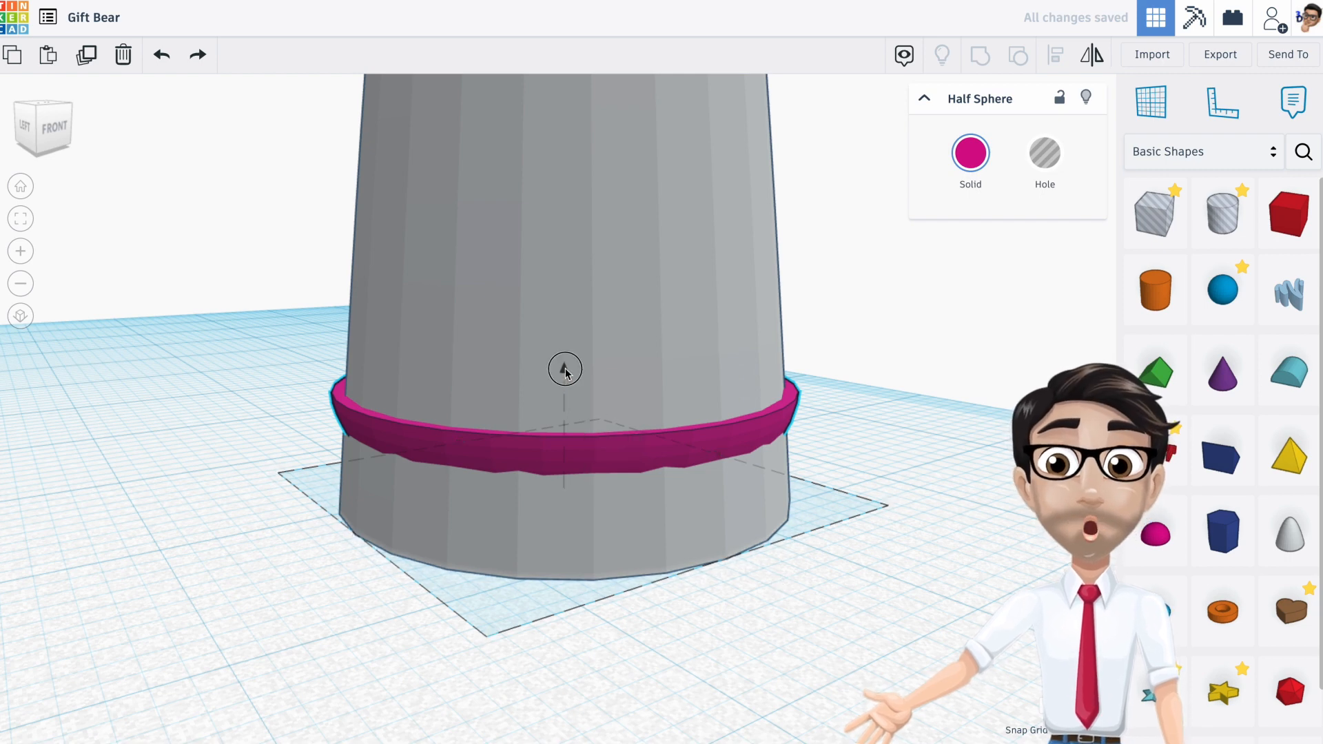
{"action": "left_click_drag", "start_coordinate": [565, 374], "coordinate": [561, 375]}
{"action": "left_click", "coordinate": [610, 361]}
{"action": "type", "text": "0"}
{"action": "key", "text": "Return"}
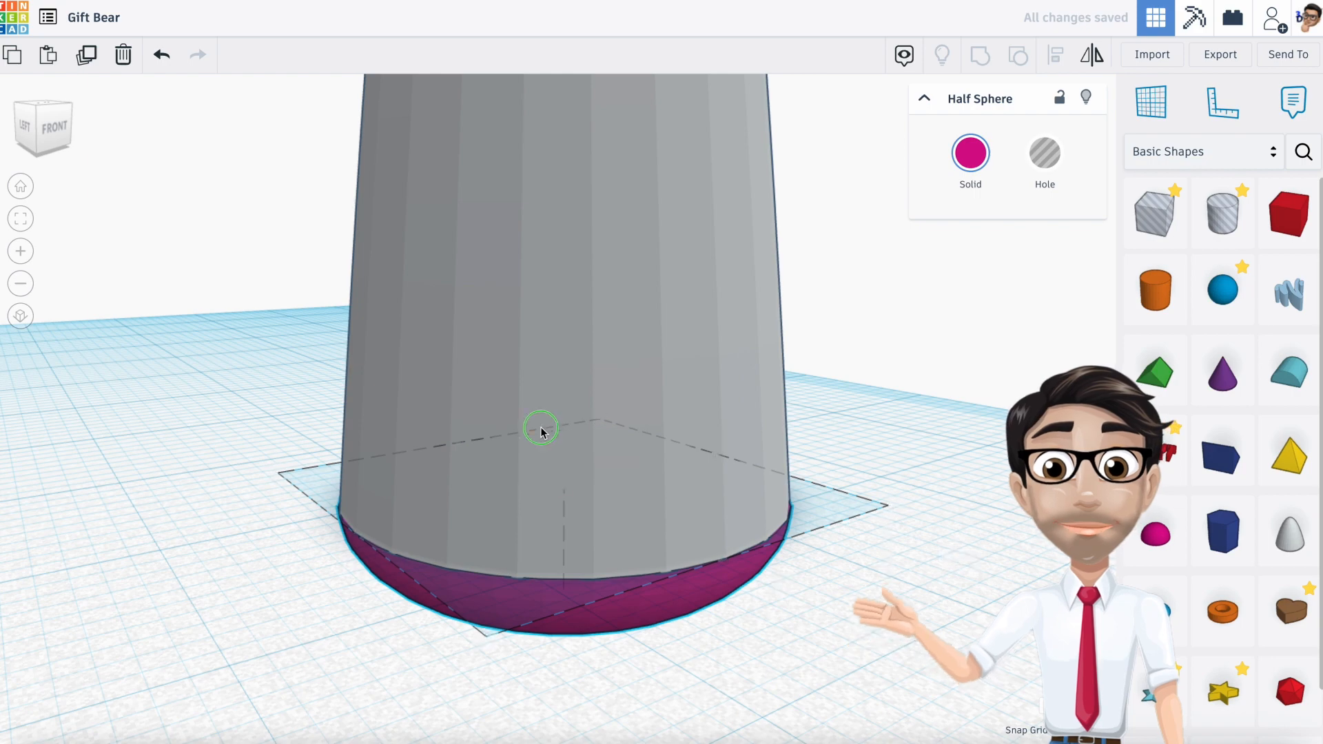
Step: Select the paraboloid and half sphere and group them into one shape
{"action": "scroll", "coordinate": [540, 430], "scroll_direction": "down", "scroll_amount": 5}
{"action": "right_click_drag", "start_coordinate": [595, 458], "coordinate": [464, 422]}
{"action": "left_click_drag", "start_coordinate": [390, 410], "coordinate": [616, 586]}
{"action": "left_click_drag", "start_coordinate": [443, 431], "coordinate": [635, 612]}
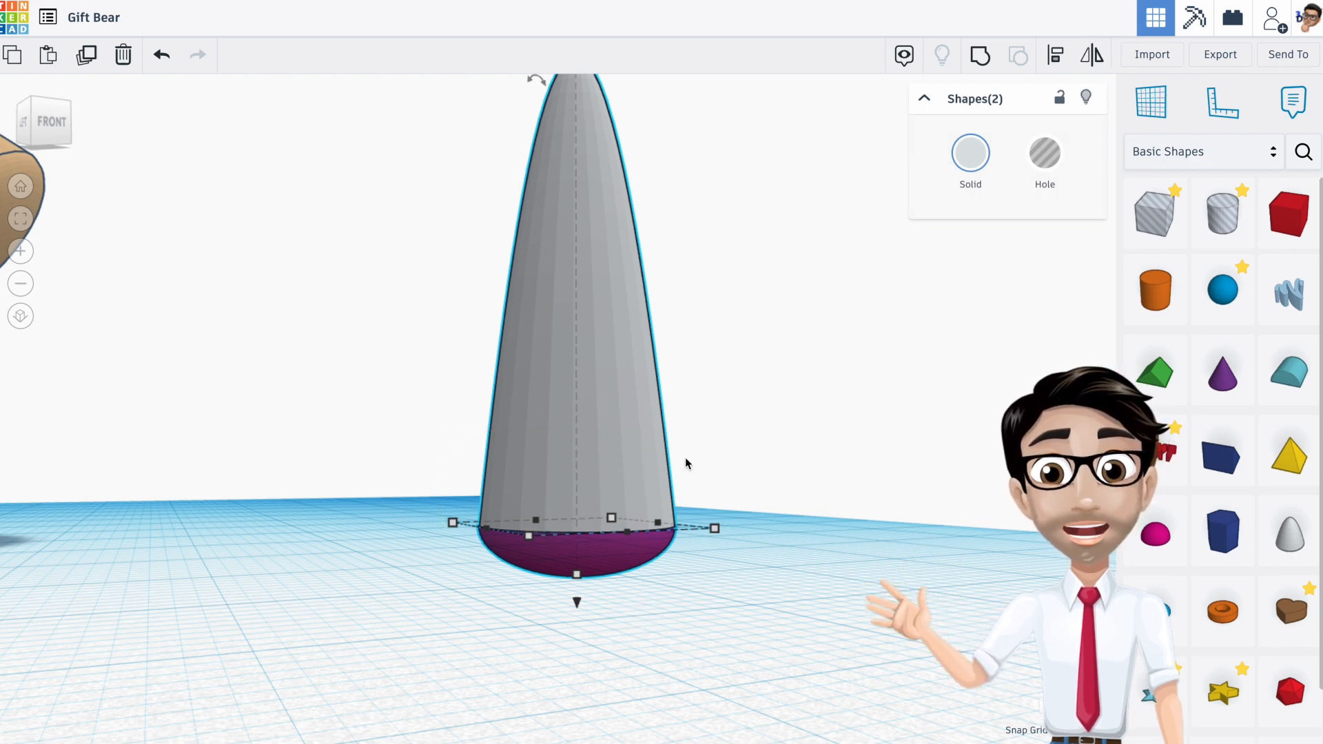
{"action": "left_click", "coordinate": [978, 58]}
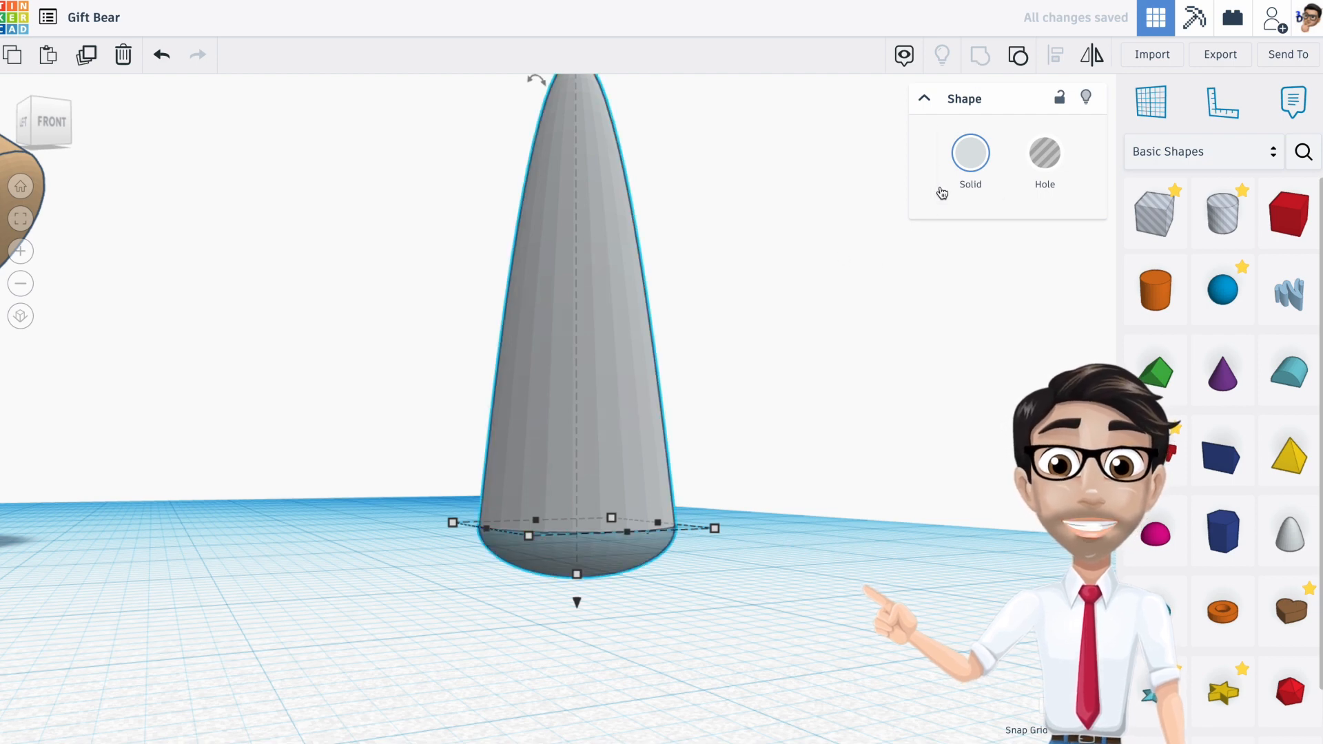
Step: Colour the grouped shape light tan to match the bear's body
{"action": "left_click", "coordinate": [970, 153]}
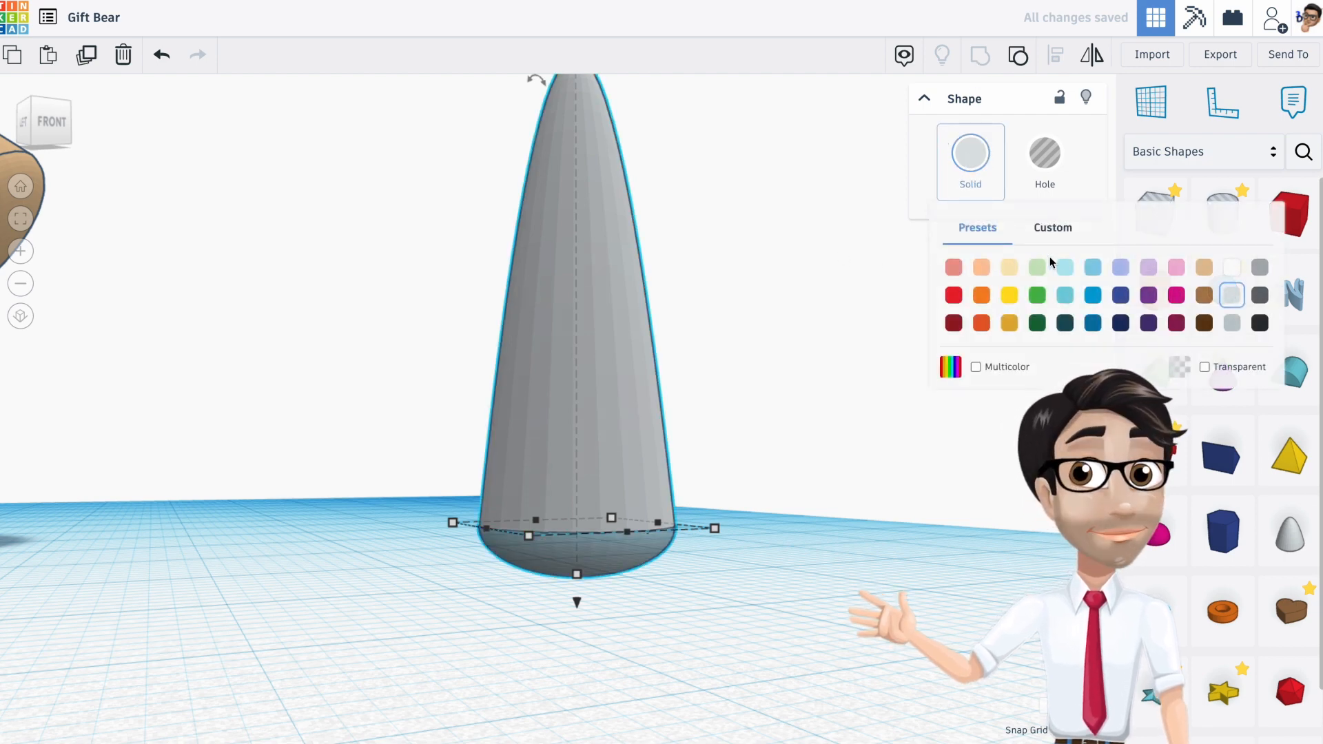
{"action": "left_click", "coordinate": [1204, 295]}
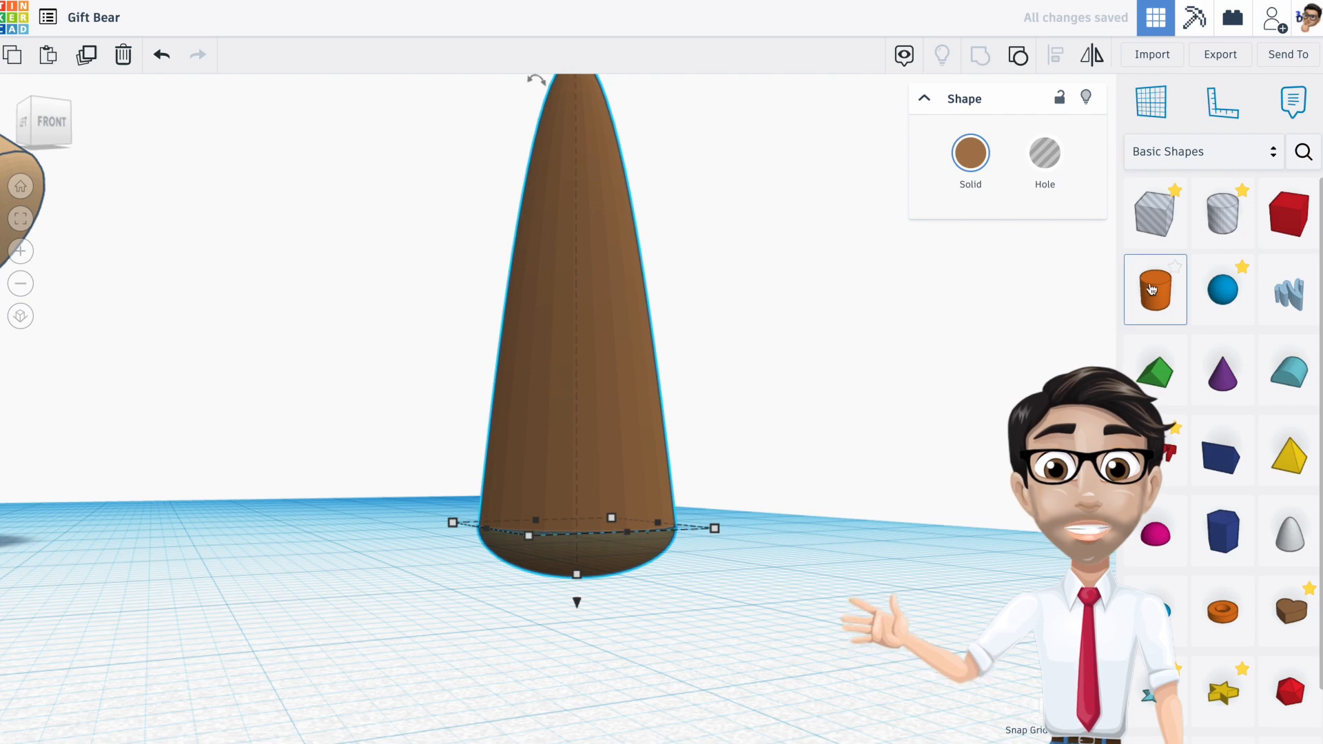
{"action": "left_click", "coordinate": [984, 153]}
{"action": "left_click", "coordinate": [1198, 260]}
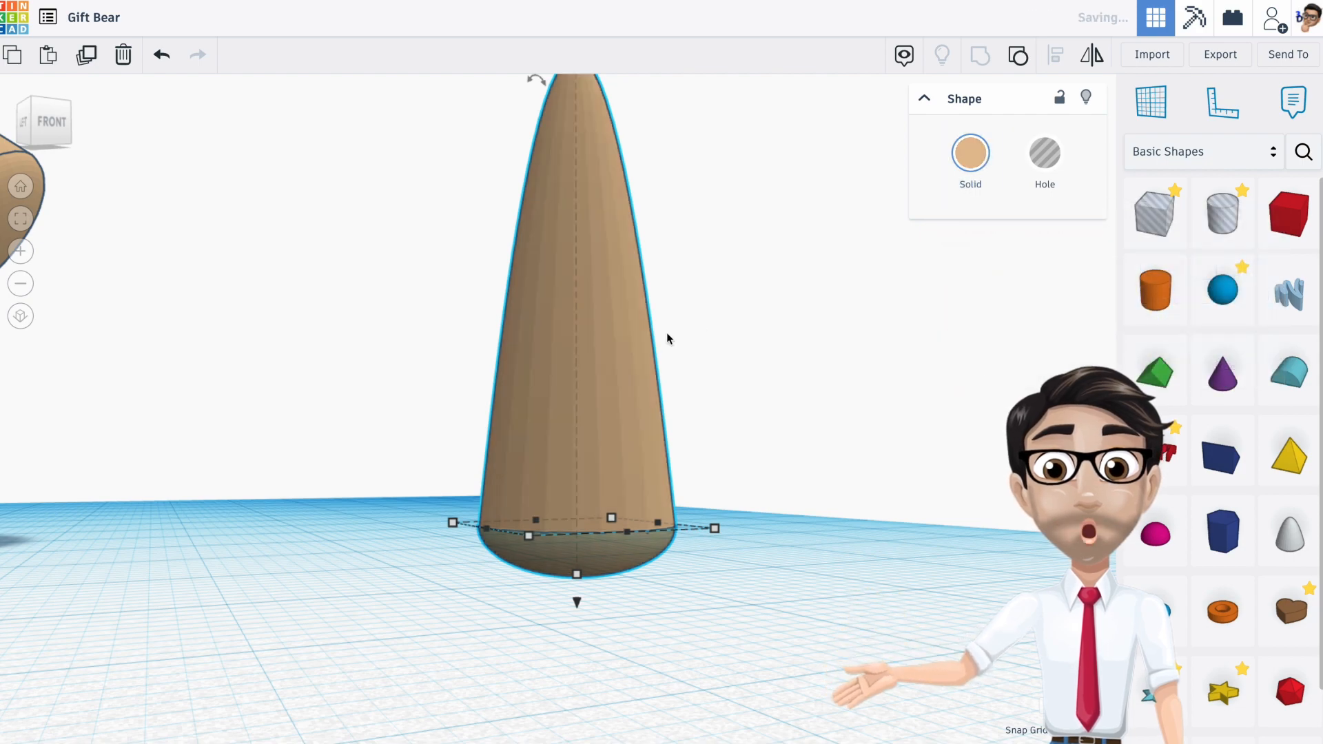
Step: Drop the tan shape onto the workplane and shift it about 3.35 mm towards the bear and 8.85 mm forward
{"action": "scroll", "coordinate": [663, 331], "scroll_direction": "down", "scroll_amount": 2}
{"action": "scroll", "coordinate": [664, 331], "scroll_direction": "down", "scroll_amount": 3}
{"action": "right_click_drag", "start_coordinate": [634, 307], "coordinate": [602, 434]}
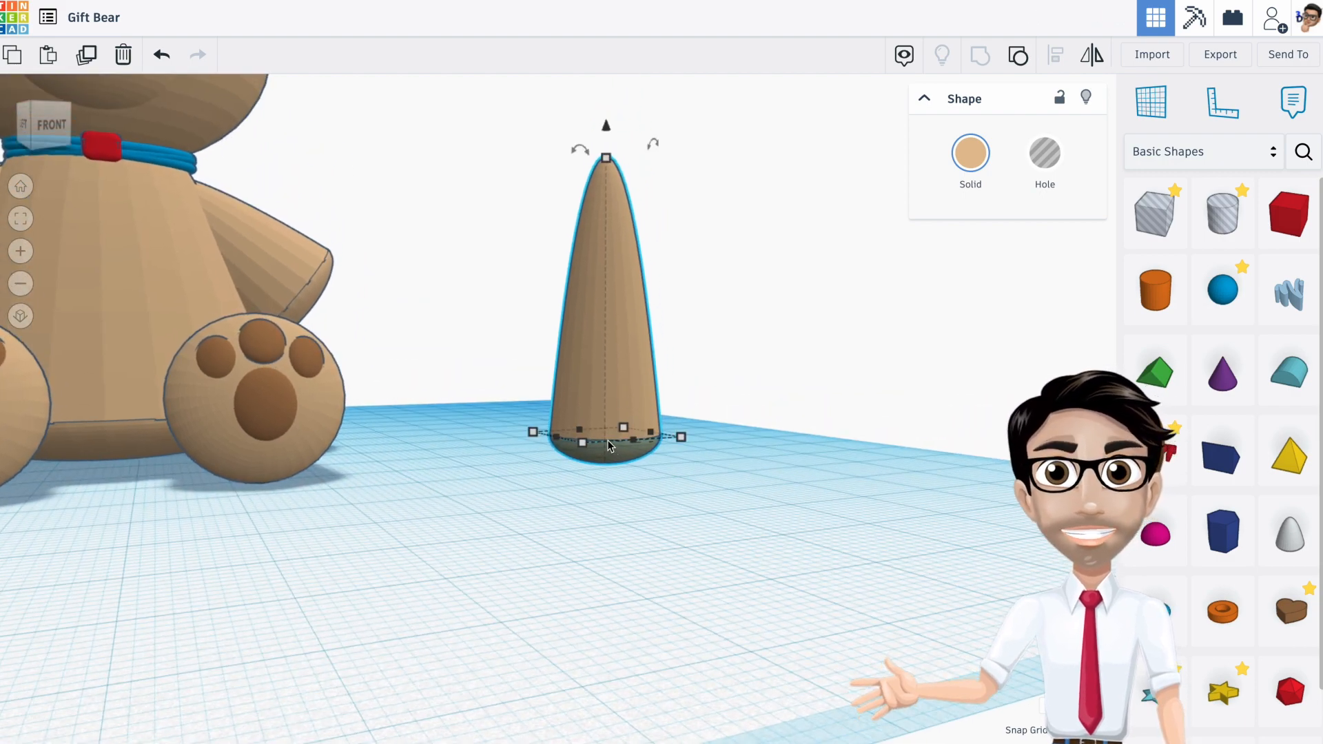
{"action": "key", "text": "d"}
{"action": "right_click_drag", "start_coordinate": [712, 452], "coordinate": [617, 441]}
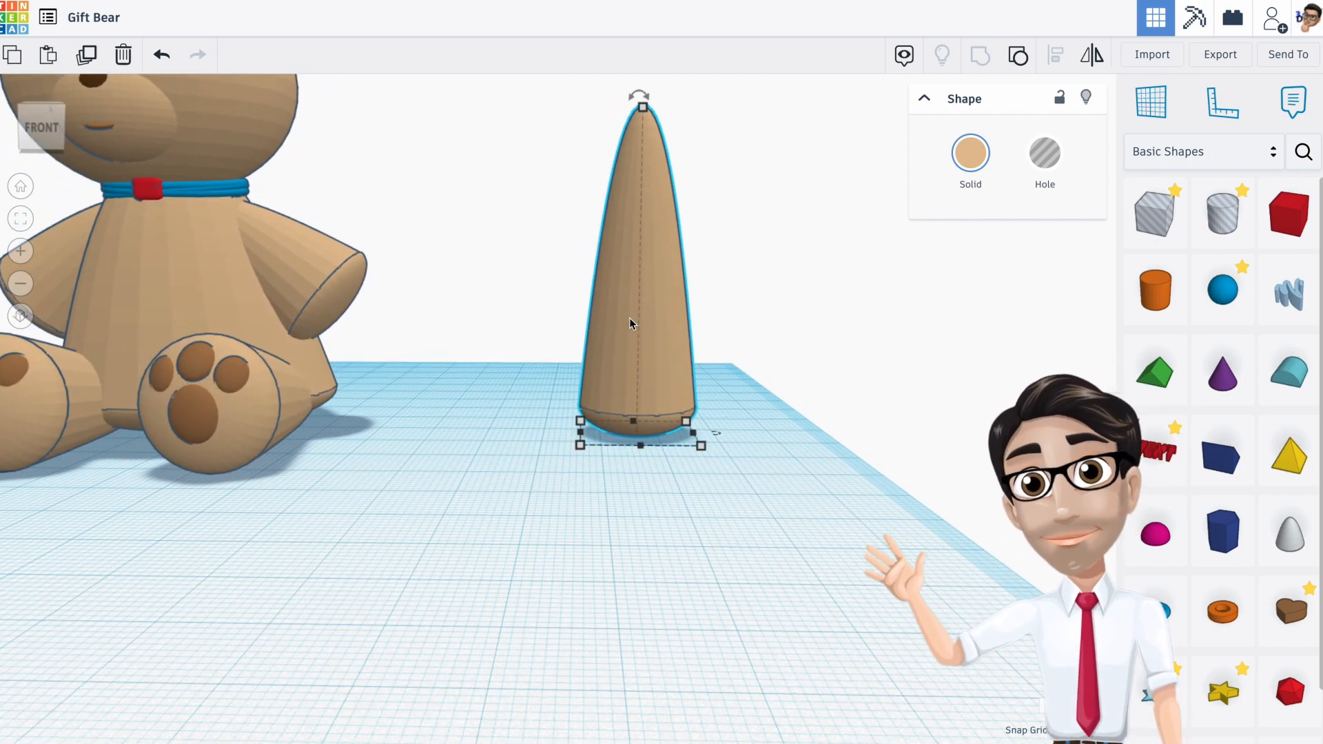
{"action": "left_click_drag", "start_coordinate": [665, 333], "coordinate": [648, 343]}
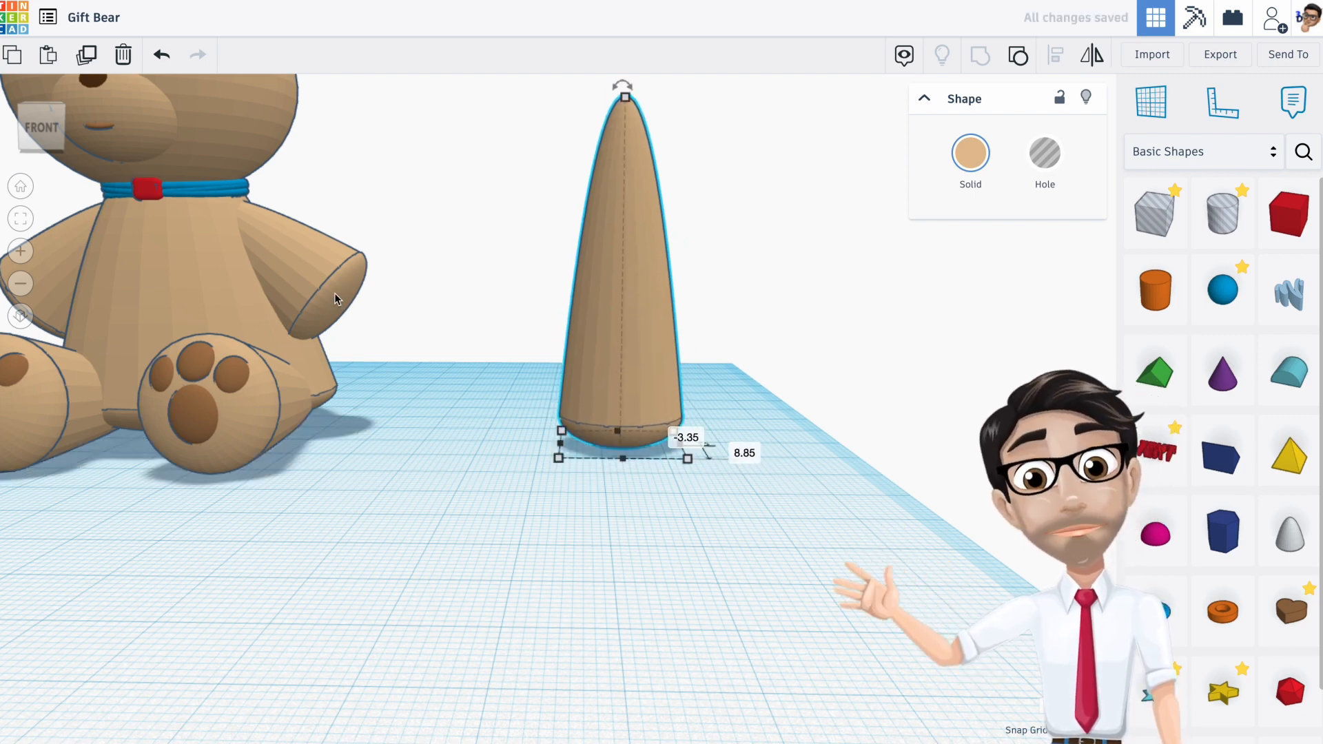
Step: Duplicate the tan shape and place the copy beside it on the side away from the bear
{"action": "right_click_drag", "start_coordinate": [166, 280], "coordinate": [199, 276]}
{"action": "mouse_move", "coordinate": [621, 348]}
{"action": "right_mouse_down"}
{"action": "mouse_move", "coordinate": [560, 342]}
{"action": "mouse_move", "coordinate": [617, 349]}
{"action": "right_mouse_up"}
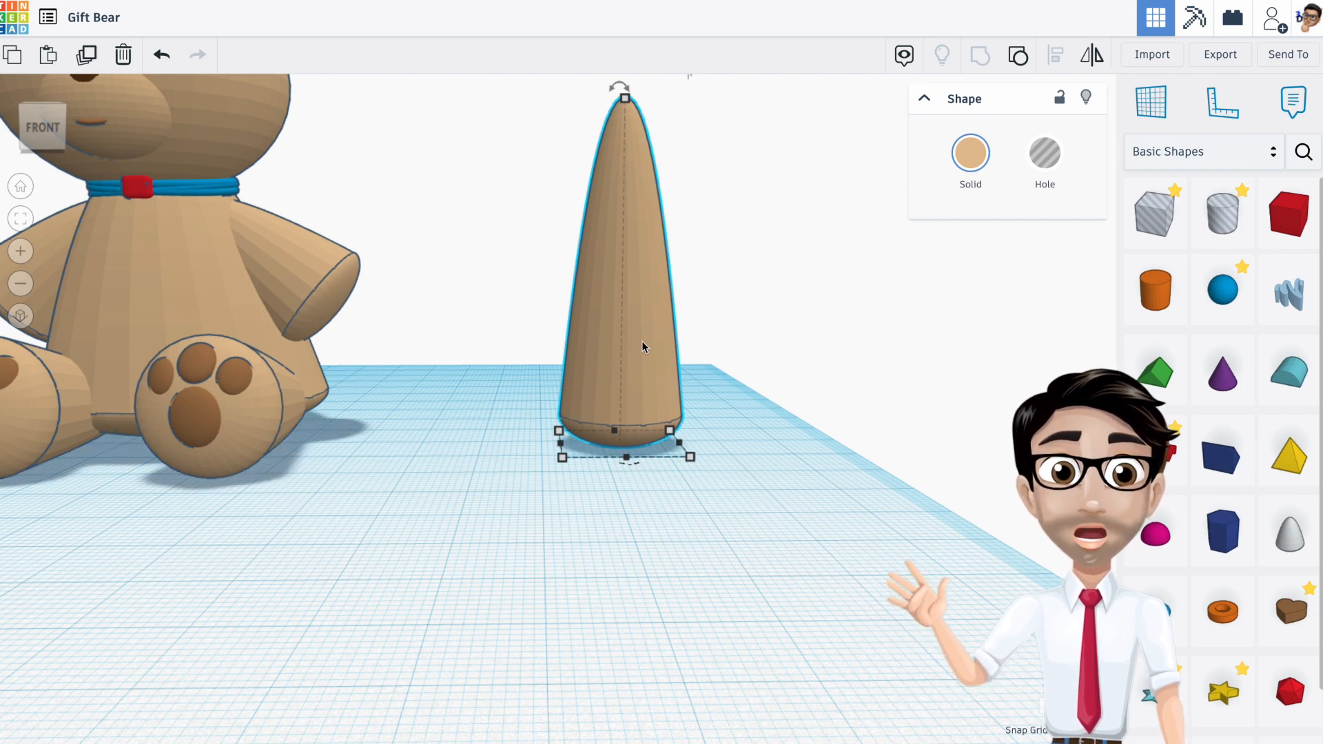
{"action": "key", "text": "ctrl+d"}
{"action": "left_click_drag", "start_coordinate": [651, 340], "coordinate": [862, 344]}
{"action": "left_click", "coordinate": [714, 350]}
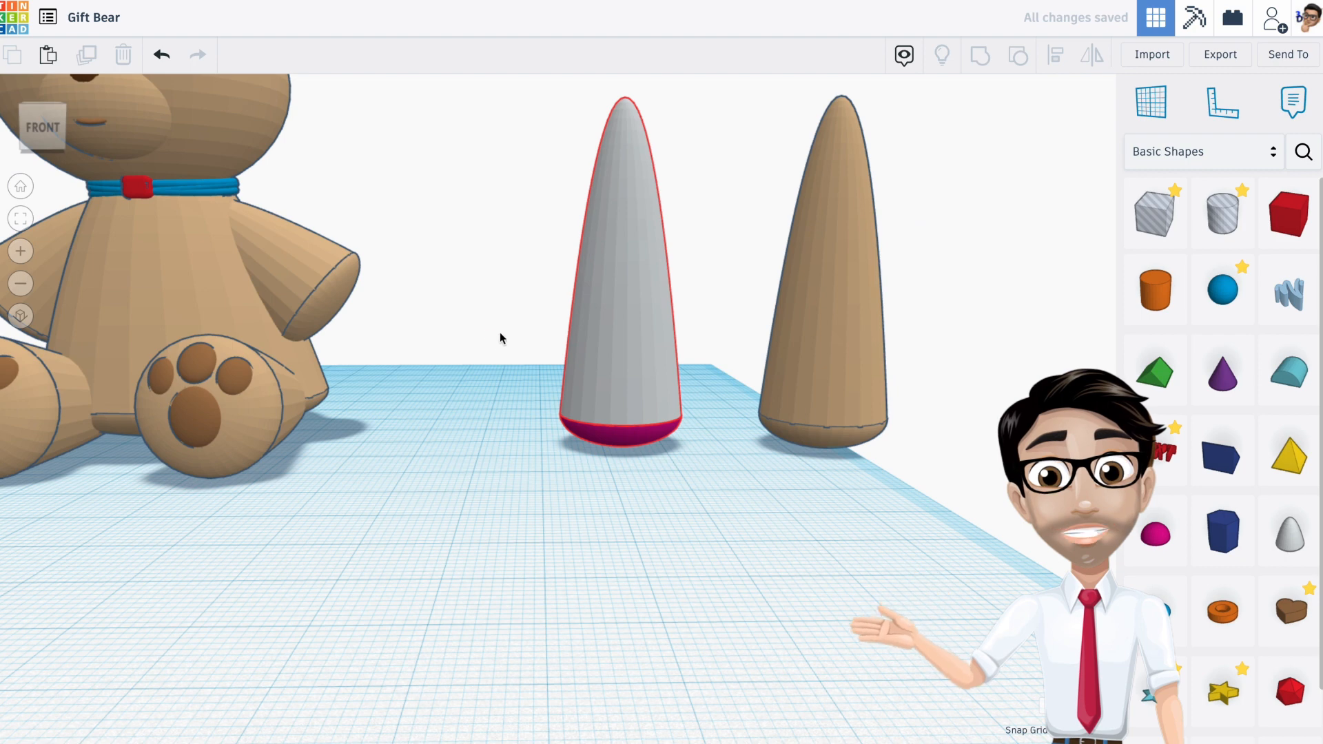
Step: Duplicate the outer tan shape and place this copy between the bear and the original shape
{"action": "left_click", "coordinate": [795, 367]}
{"action": "key", "text": "ctrl+d"}
{"action": "left_click_drag", "start_coordinate": [796, 366], "coordinate": [428, 365]}
{"action": "left_click", "coordinate": [648, 346]}
{"action": "left_click", "coordinate": [701, 335]}
{"action": "left_click", "coordinate": [640, 295]}
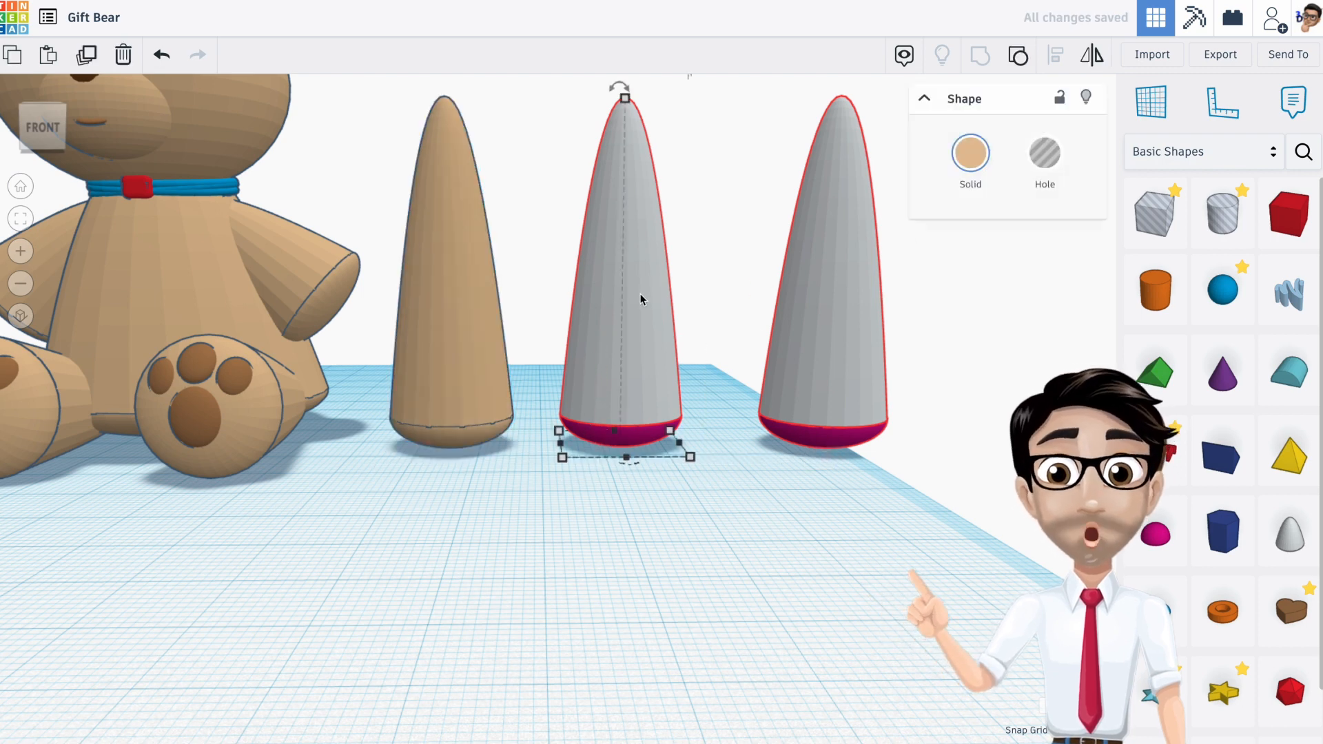
{"action": "left_click", "coordinate": [853, 241]}
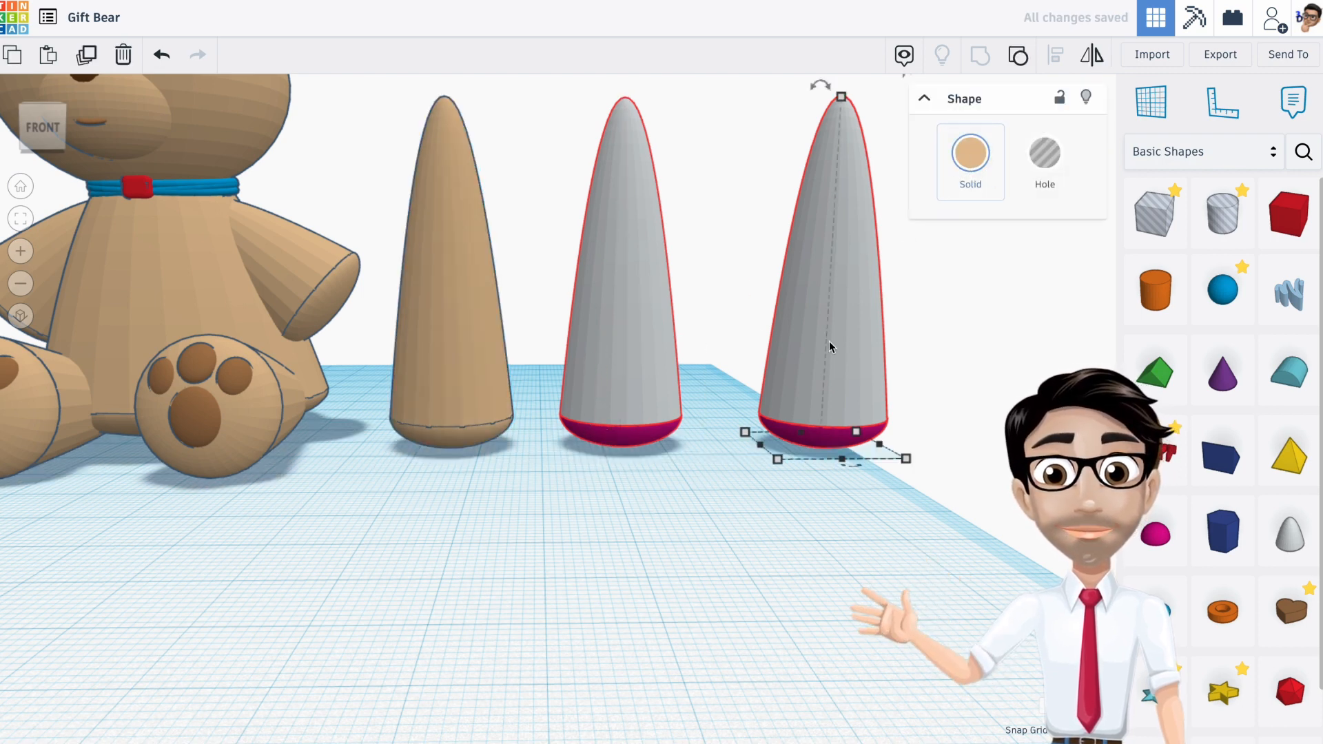
{"action": "right_click_drag", "start_coordinate": [735, 379], "coordinate": [739, 381]}
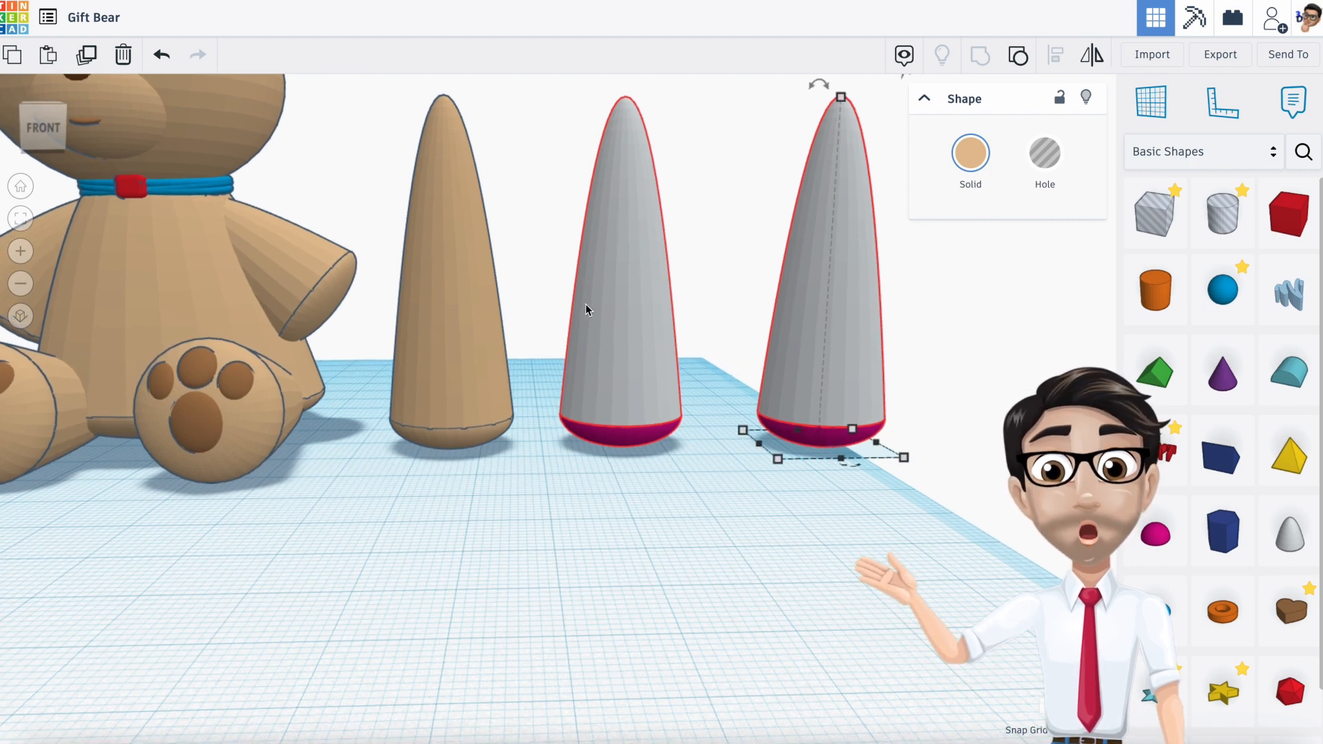
Step: Move the two tan copies back behind the original tapered shape to clear space around it
{"action": "left_click_drag", "start_coordinate": [574, 301], "coordinate": [789, 376]}
{"action": "left_click_drag", "start_coordinate": [536, 251], "coordinate": [380, 346]}
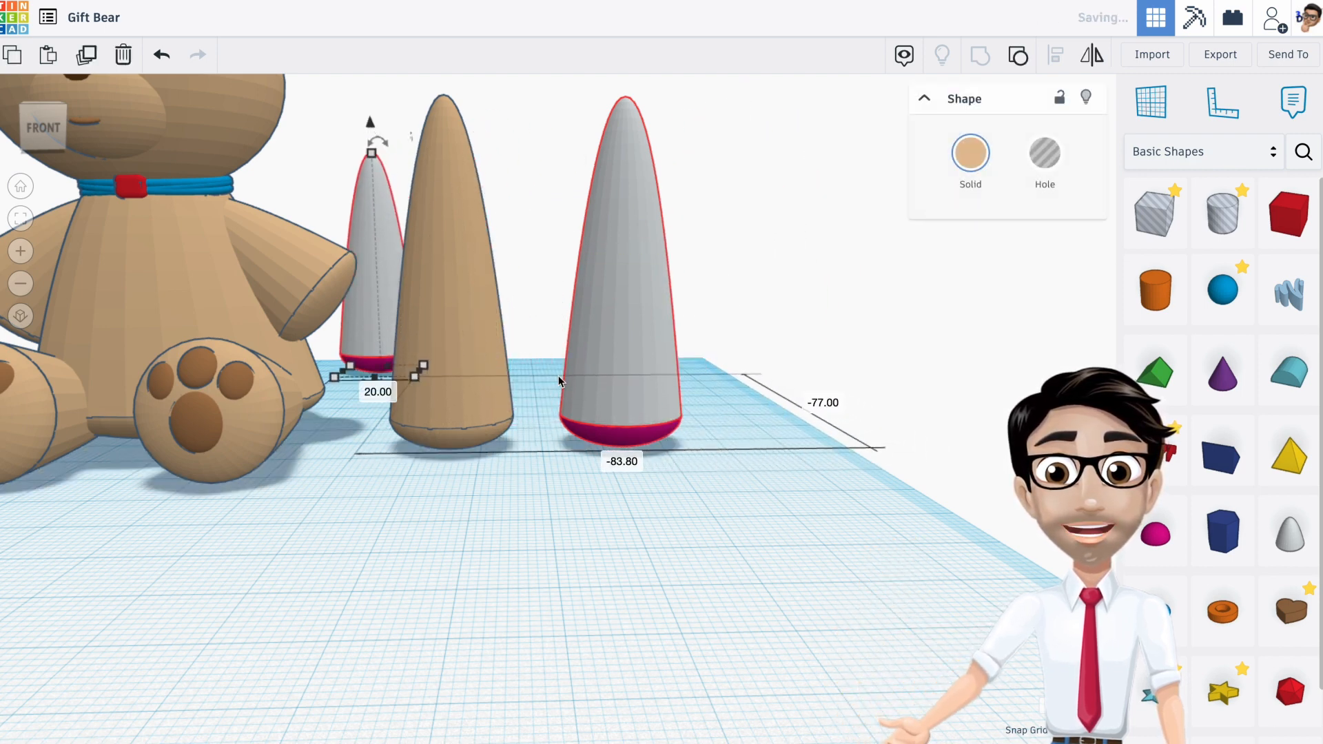
Step: Rotate the front tan shape -95° sideways so its narrow tip points towards the back of the workplane
{"action": "left_click_drag", "start_coordinate": [641, 378], "coordinate": [617, 332]}
{"action": "right_click_drag", "start_coordinate": [618, 334], "coordinate": [472, 306]}
{"action": "right_click_drag", "start_coordinate": [478, 250], "coordinate": [461, 229]}
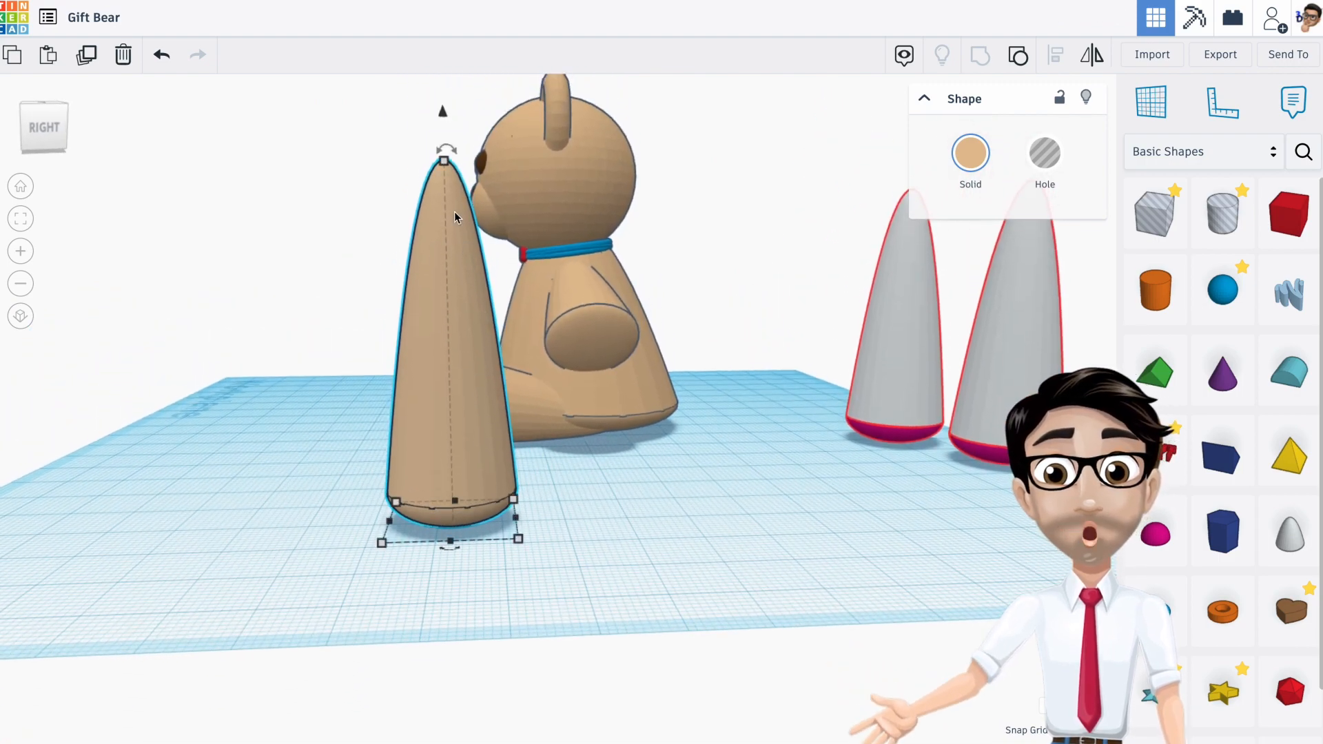
{"action": "left_click_drag", "start_coordinate": [447, 150], "coordinate": [567, 326]}
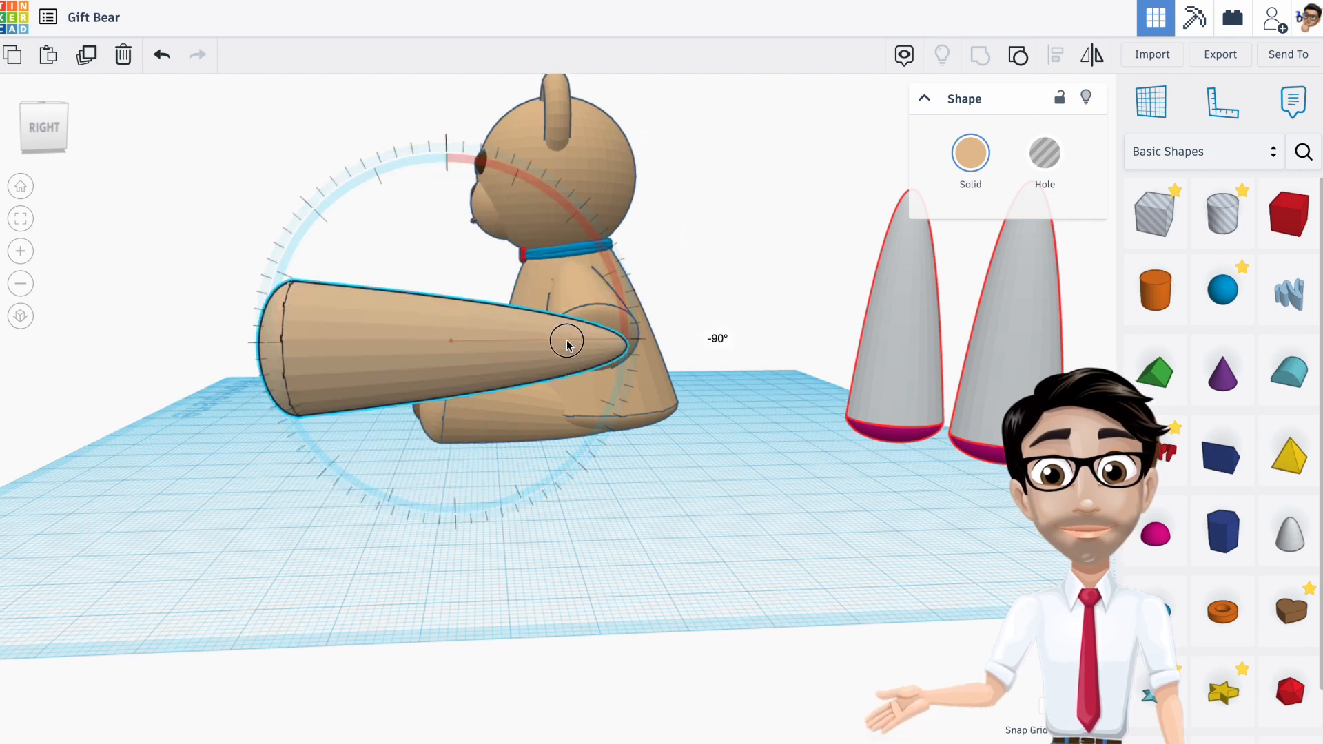
{"action": "left_click_drag", "start_coordinate": [606, 352], "coordinate": [644, 358]}
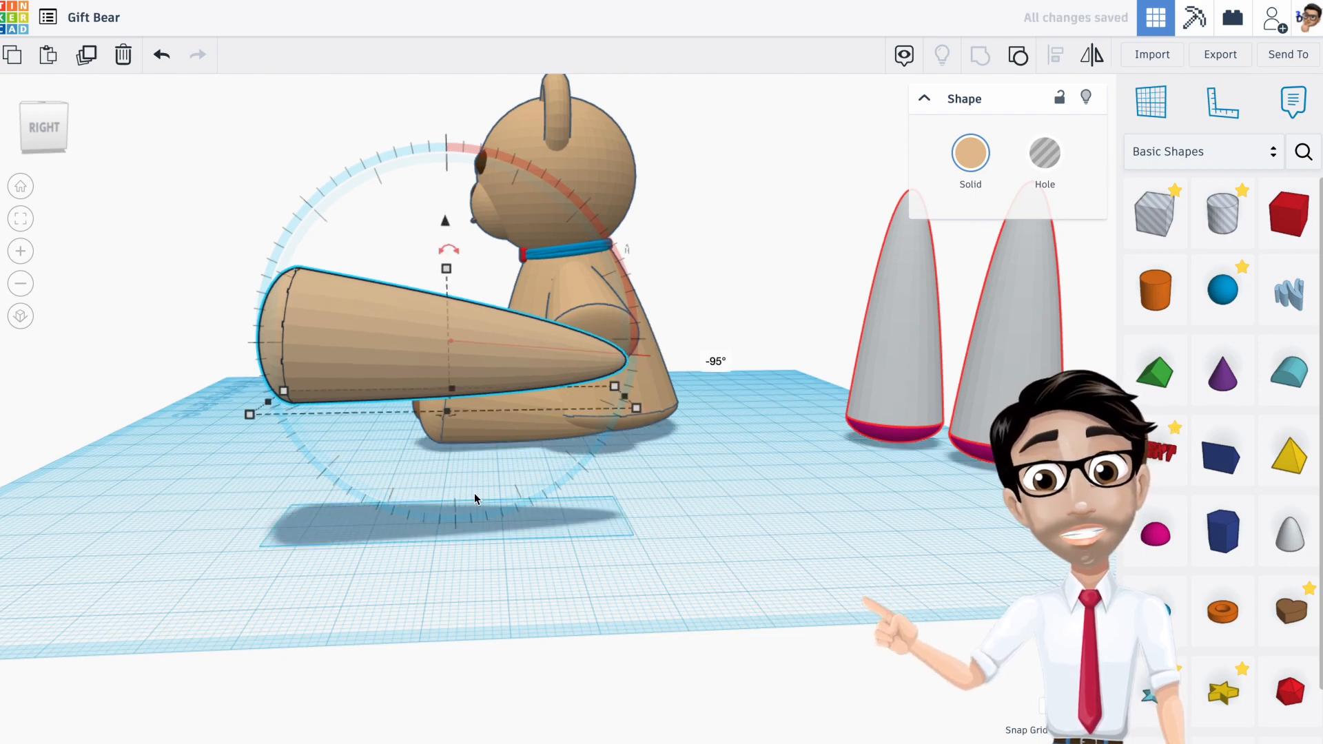
Step: Drop the tipped tan shape onto the workplane so it lies flat as a leg beside the bear
{"action": "key", "text": "d"}
{"action": "mouse_move", "coordinate": [477, 490]}
{"action": "right_mouse_down"}
{"action": "mouse_move", "coordinate": [467, 455]}
{"action": "mouse_move", "coordinate": [481, 465]}
{"action": "right_mouse_up"}
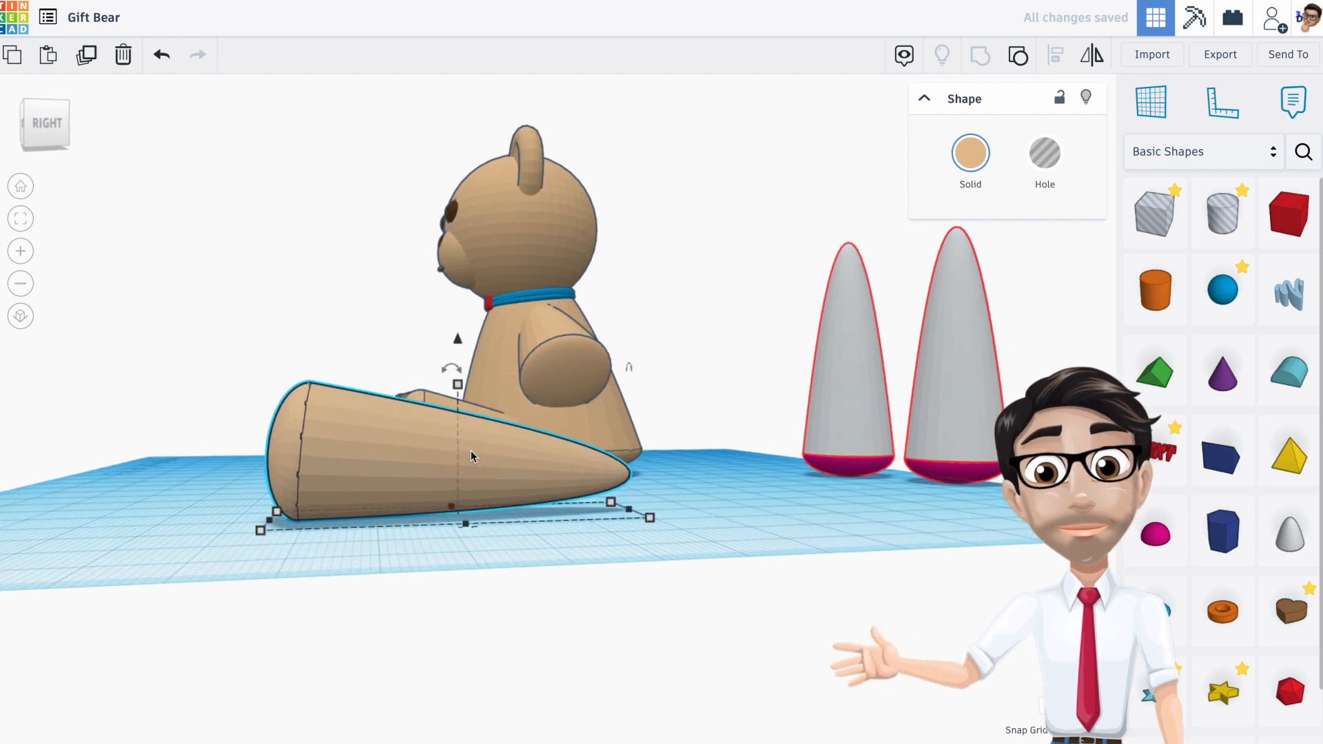
{"action": "left_click_drag", "start_coordinate": [452, 369], "coordinate": [455, 275]}
{"action": "right_click_drag", "start_coordinate": [449, 370], "coordinate": [474, 496]}
{"action": "key", "text": "d"}
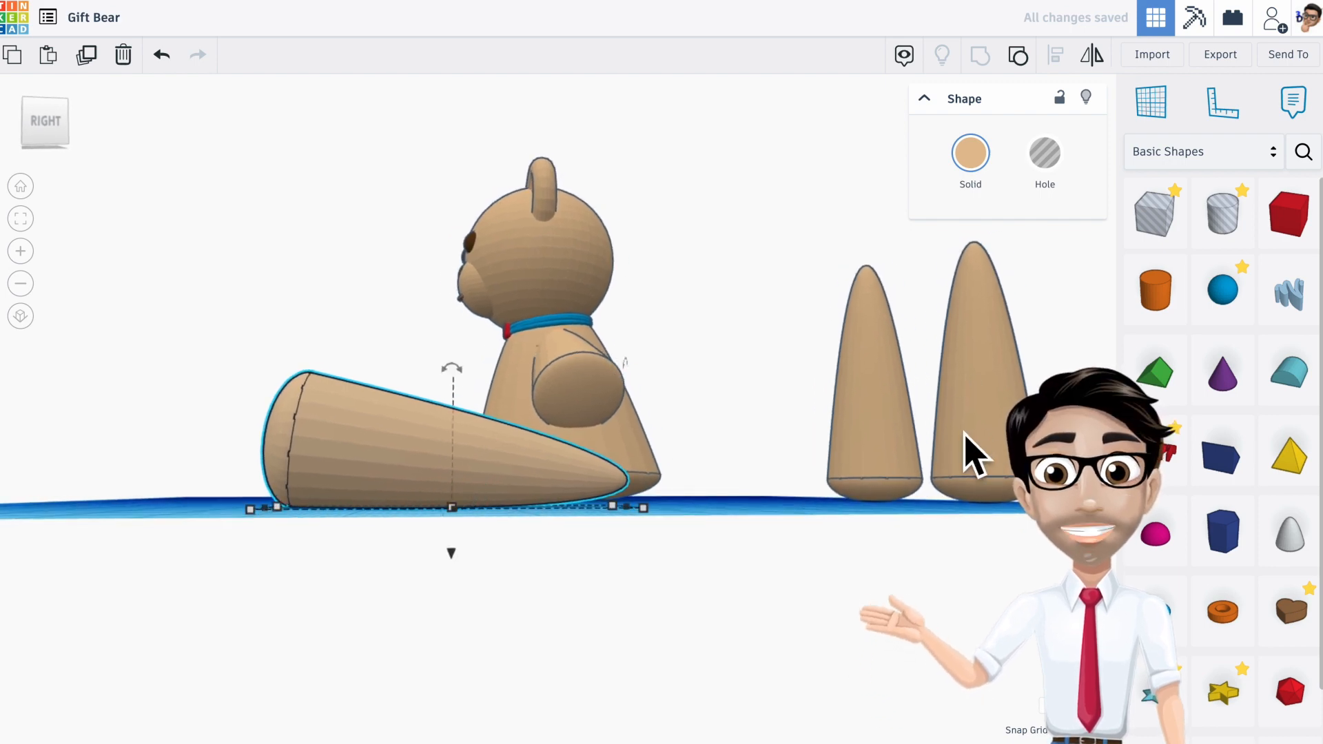
Step: Add a half sphere in front of the leg's rounded end and colour it brown like the bear's paw pads
{"action": "right_click_drag", "start_coordinate": [566, 483], "coordinate": [428, 516]}
{"action": "scroll", "coordinate": [429, 515], "scroll_direction": "down", "scroll_amount": 2}
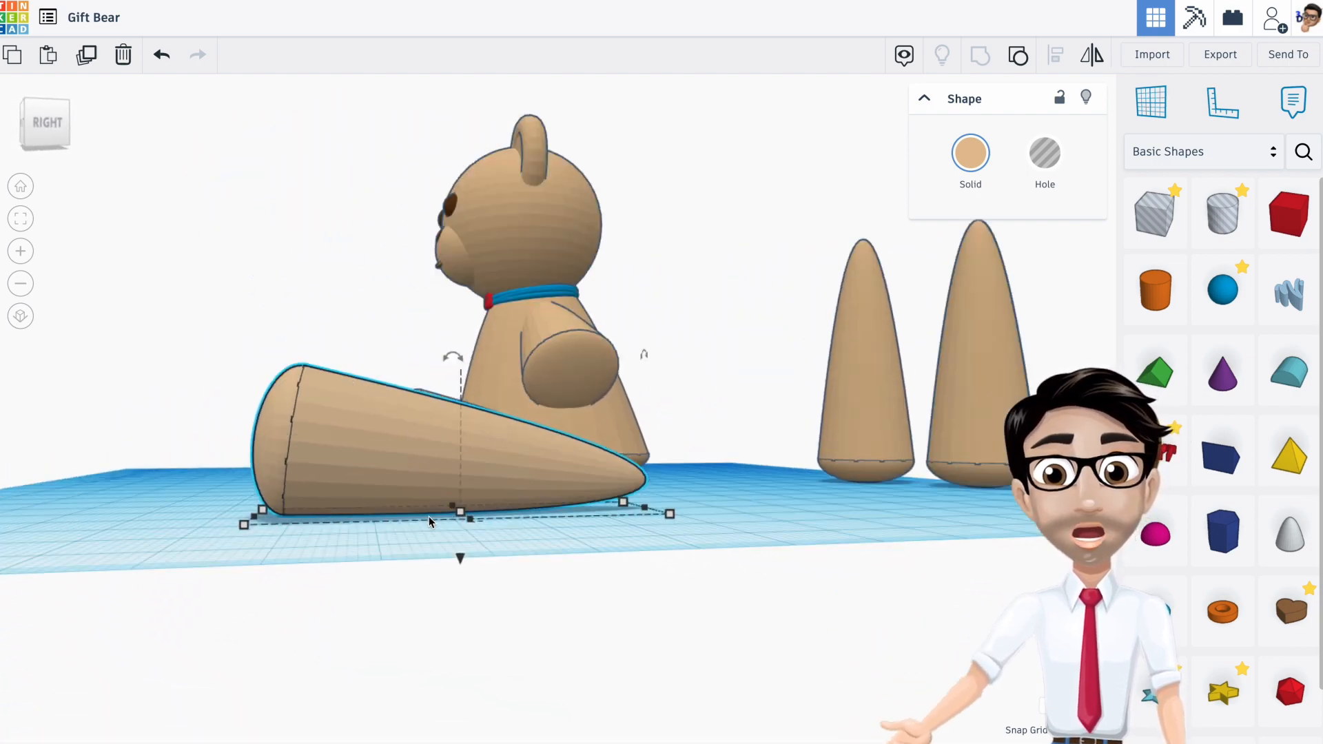
{"action": "scroll", "coordinate": [428, 515], "scroll_direction": "up", "scroll_amount": 5}
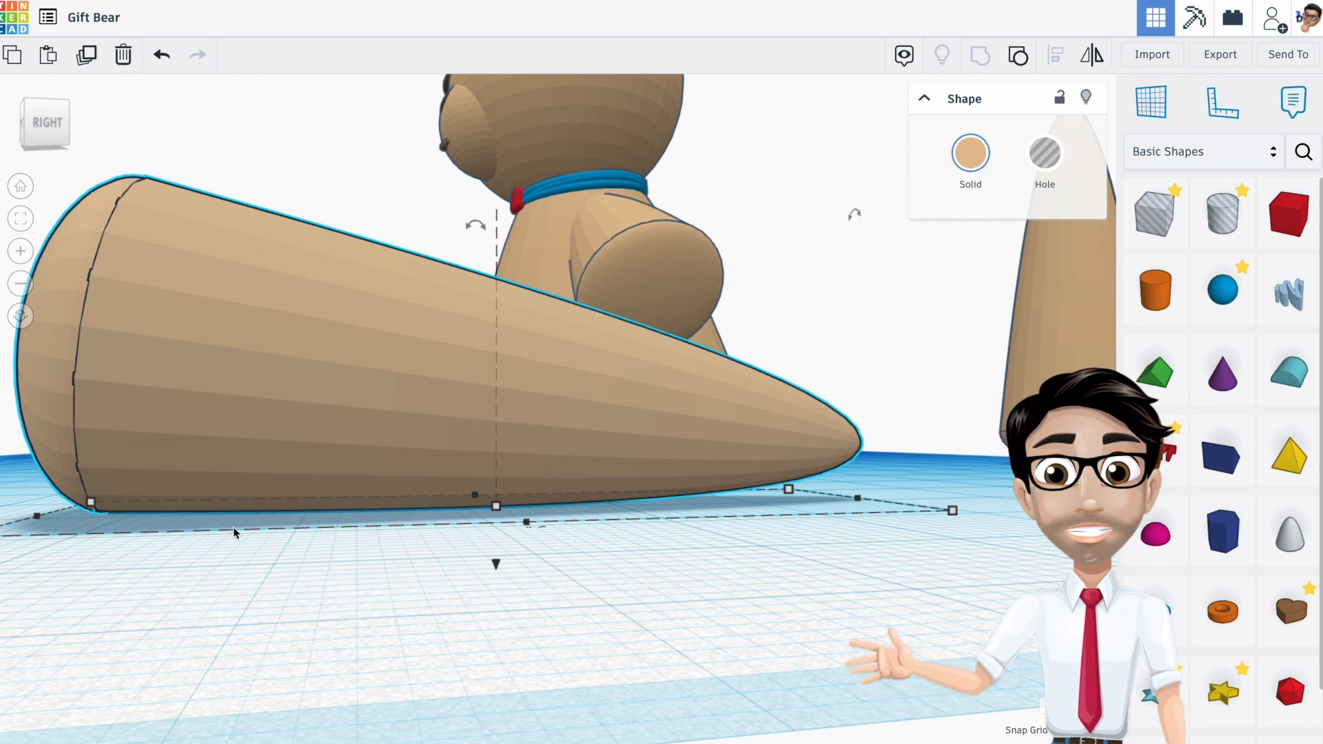
{"action": "scroll", "coordinate": [234, 529], "scroll_direction": "down", "scroll_amount": 5}
{"action": "right_click_drag", "start_coordinate": [322, 508], "coordinate": [504, 487]}
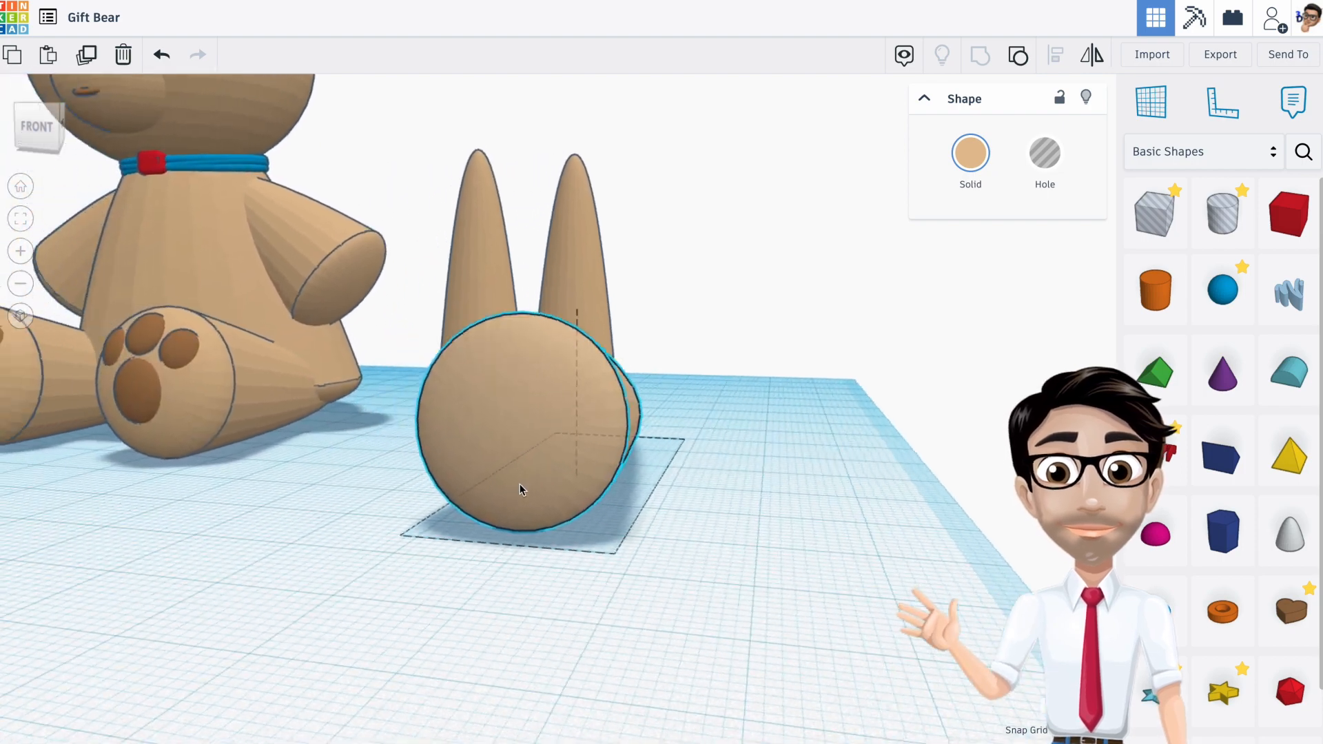
{"action": "right_click_drag", "start_coordinate": [411, 463], "coordinate": [493, 476]}
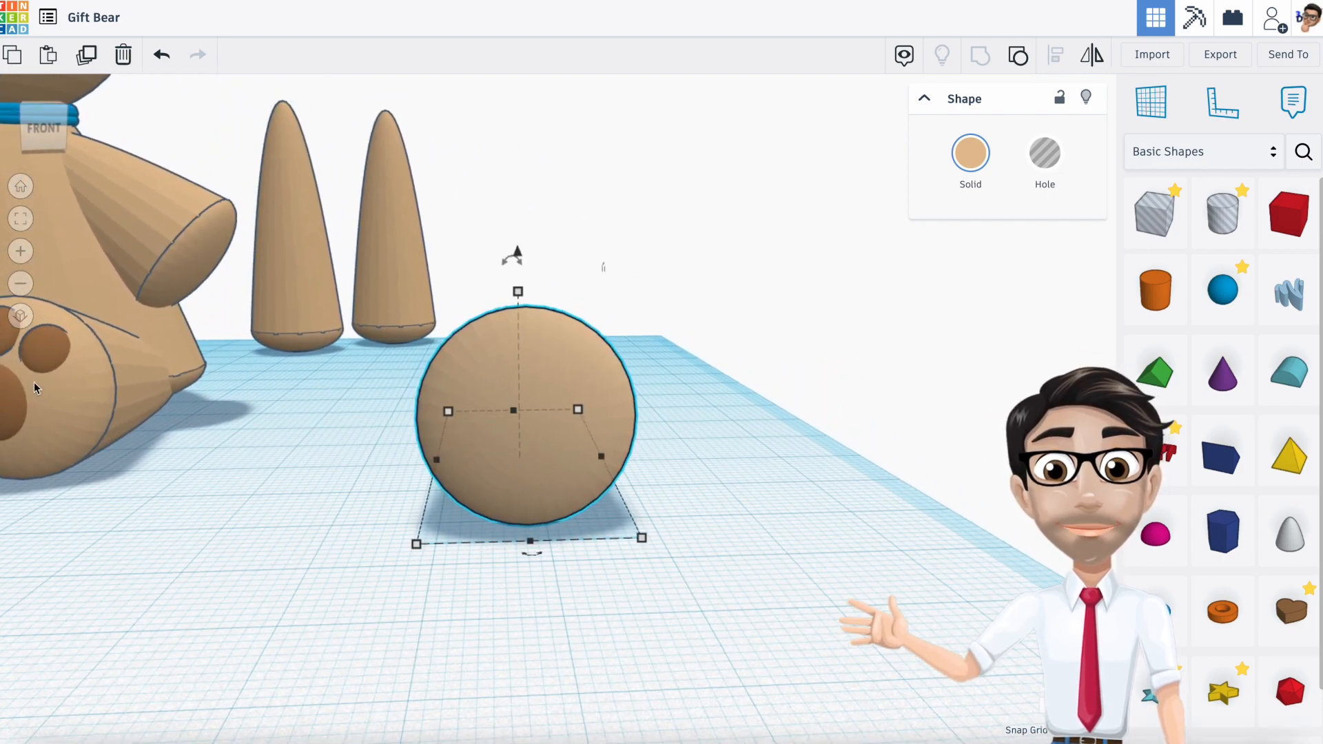
{"action": "left_click_drag", "start_coordinate": [1131, 542], "coordinate": [675, 562]}
{"action": "left_click", "coordinate": [967, 157]}
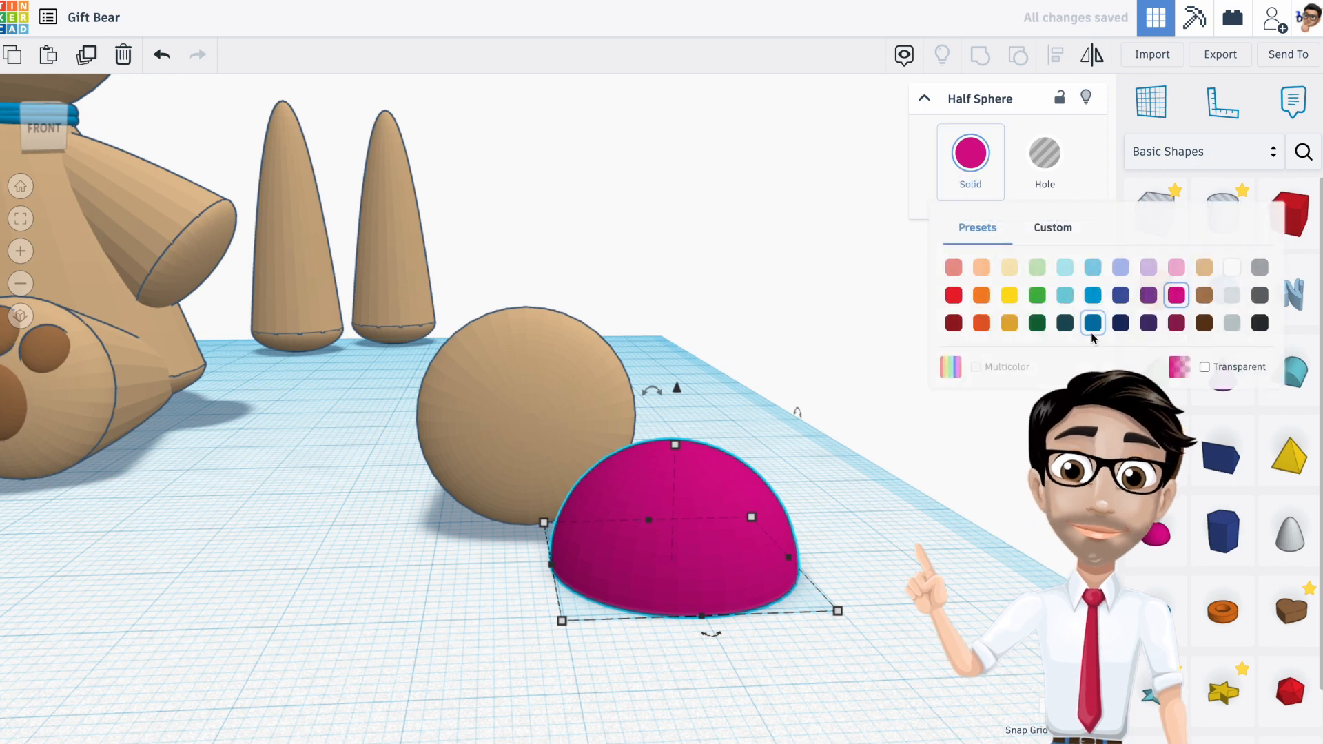
{"action": "left_click", "coordinate": [1199, 297]}
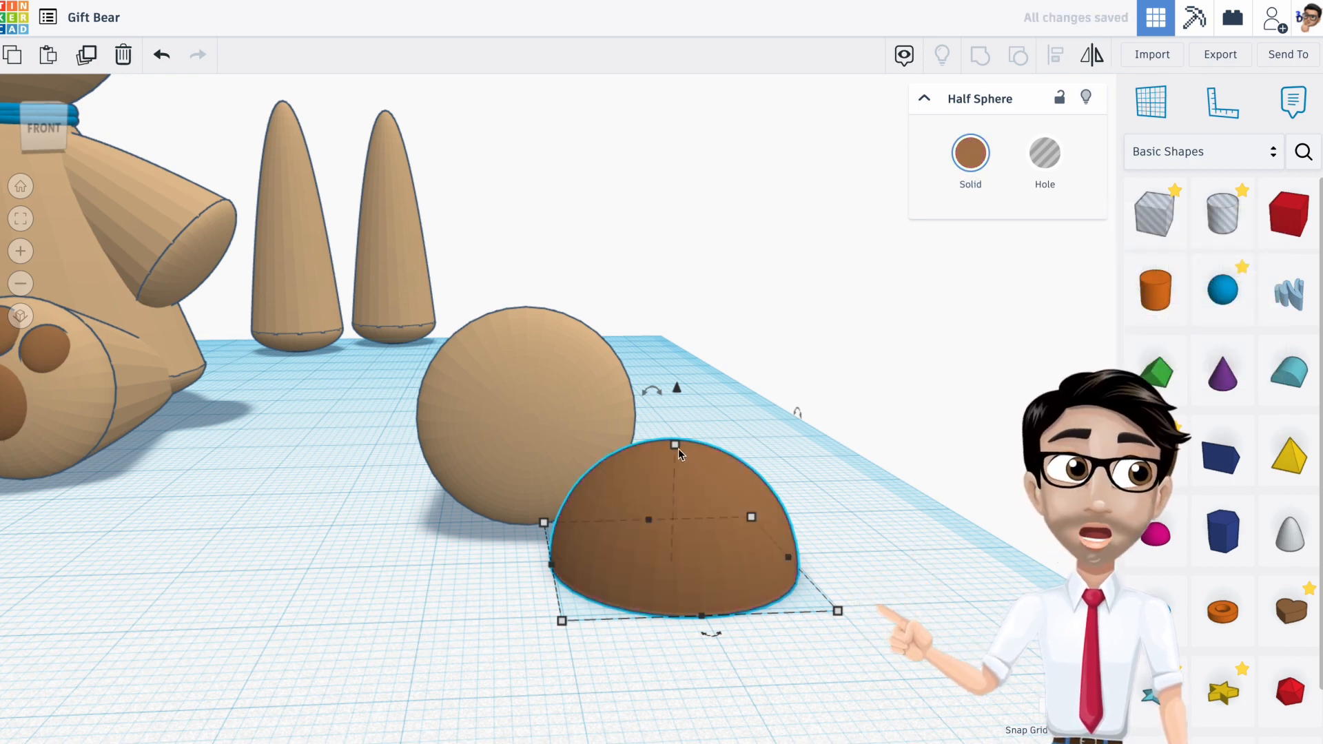
Step: Shrink the brown half sphere to about 7.2 mm and rotate it so its dome faces forward
{"action": "left_click_drag", "start_coordinate": [678, 449], "coordinate": [575, 515]}
{"action": "right_click_drag", "start_coordinate": [620, 527], "coordinate": [377, 357]}
{"action": "right_click_drag", "start_coordinate": [240, 393], "coordinate": [234, 497]}
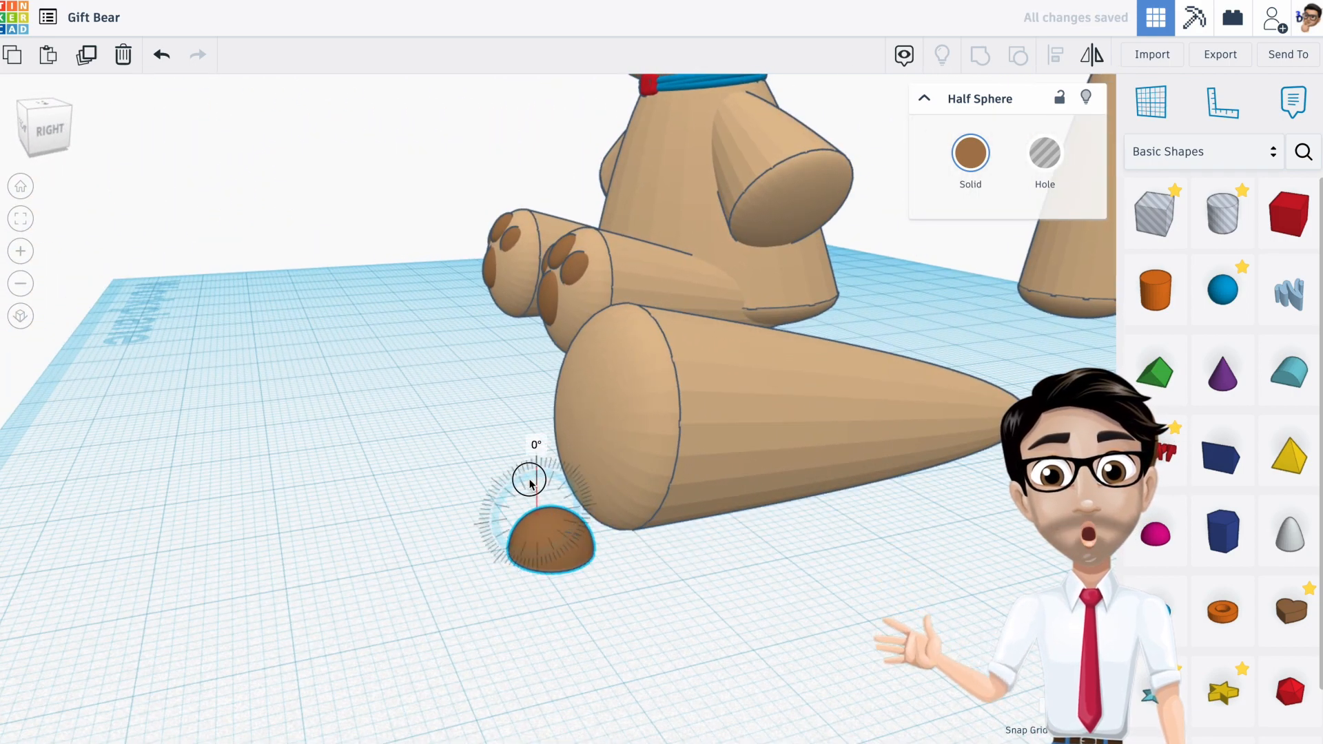
{"action": "left_click_drag", "start_coordinate": [530, 484], "coordinate": [492, 524]}
Step: Place the brown half sphere against the leg's rounded end and raise it about 8.3 mm
{"action": "right_click_drag", "start_coordinate": [562, 529], "coordinate": [626, 517]}
{"action": "left_click_drag", "start_coordinate": [586, 517], "coordinate": [559, 503]}
{"action": "left_click_drag", "start_coordinate": [540, 439], "coordinate": [539, 336]}
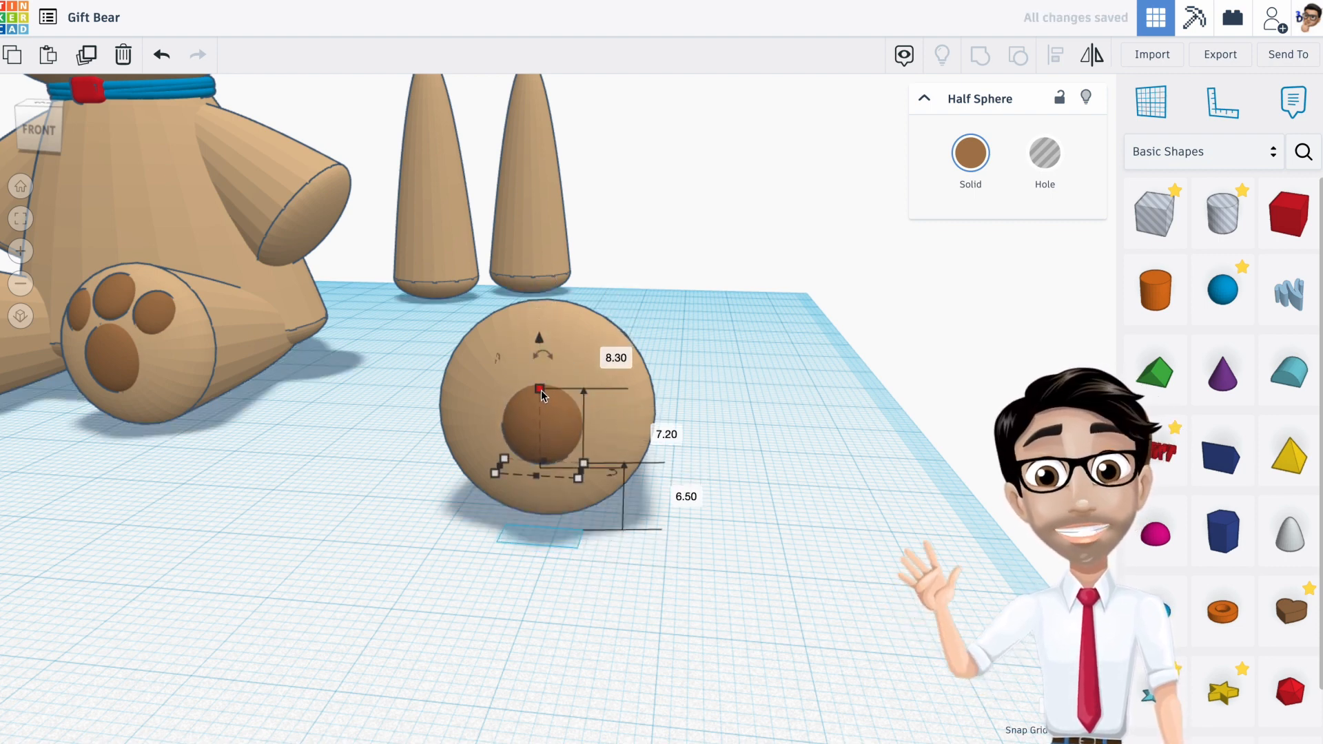
Step: Enlarge the brown pad to about 10.1 mm across and lower it 1 mm on the foot
{"action": "left_click_drag", "start_coordinate": [540, 390], "coordinate": [541, 324]}
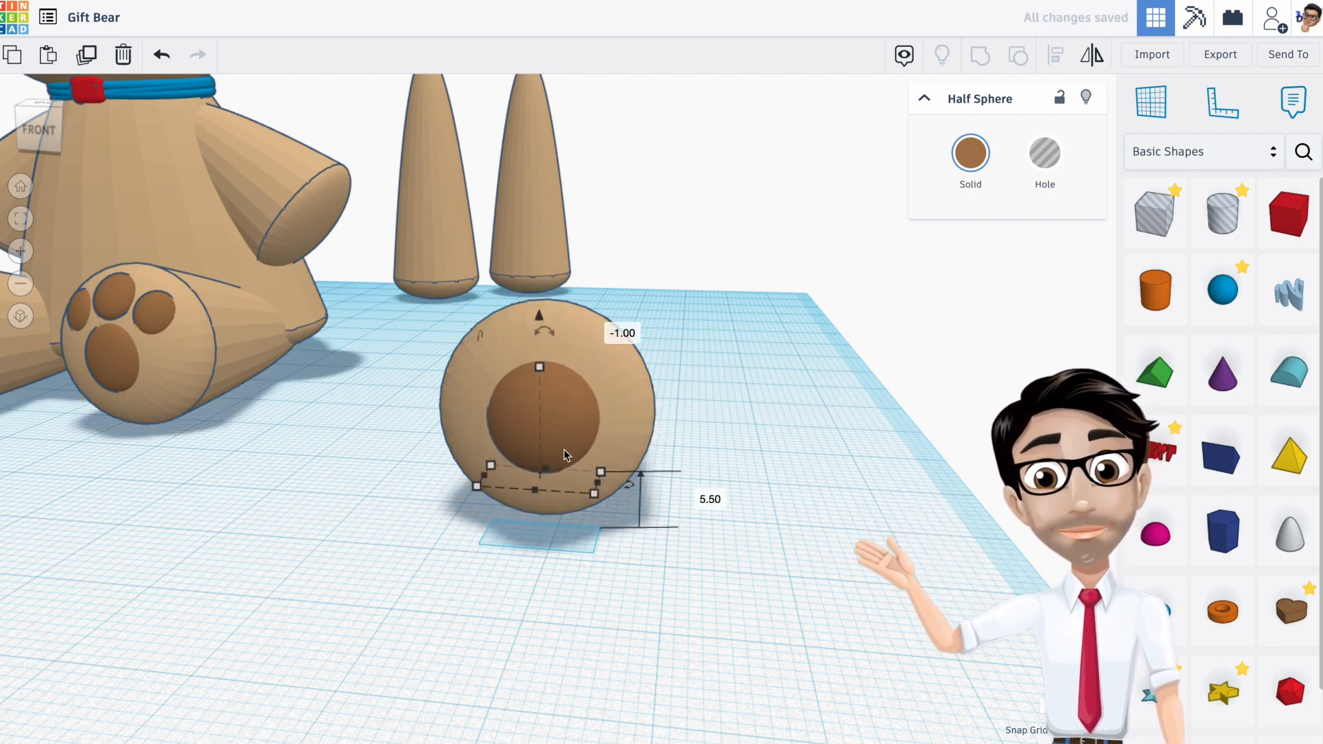
{"action": "left_click", "coordinate": [592, 492]}
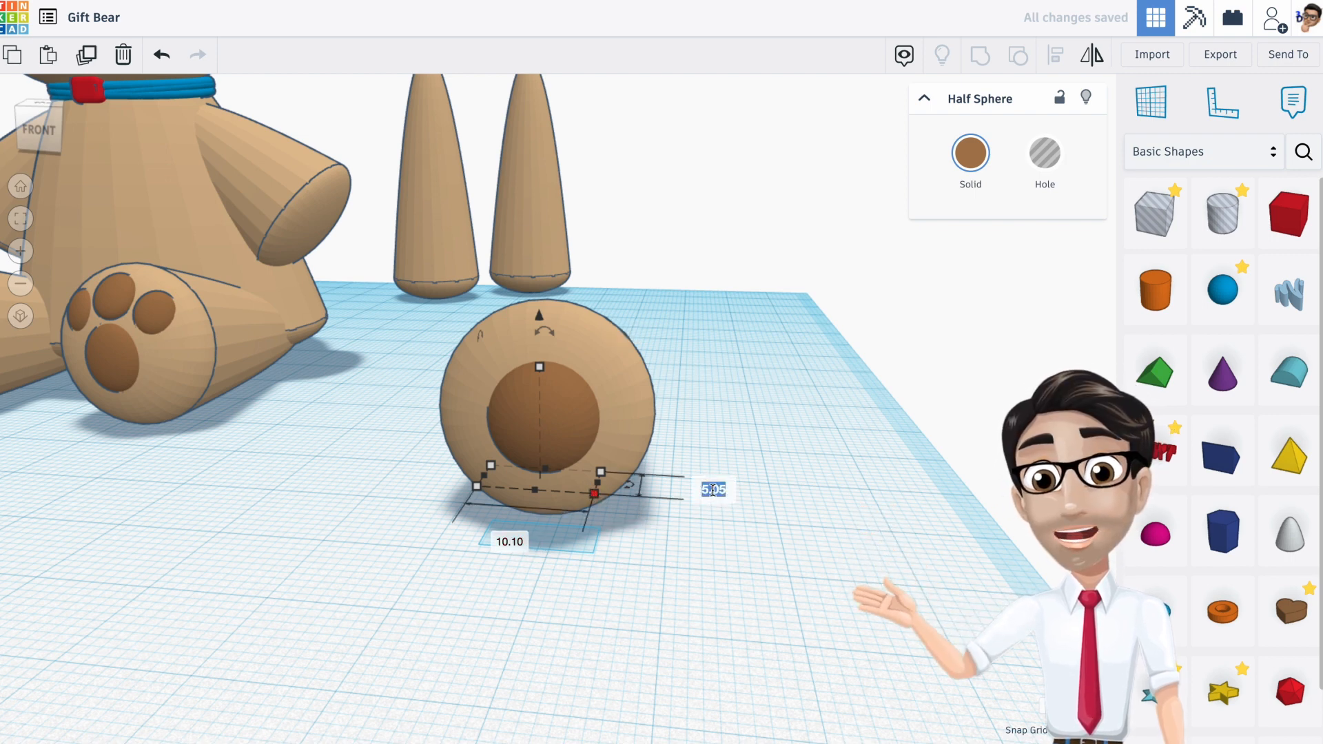
{"action": "key", "text": "Return"}
{"action": "right_click_drag", "start_coordinate": [656, 474], "coordinate": [594, 430]}
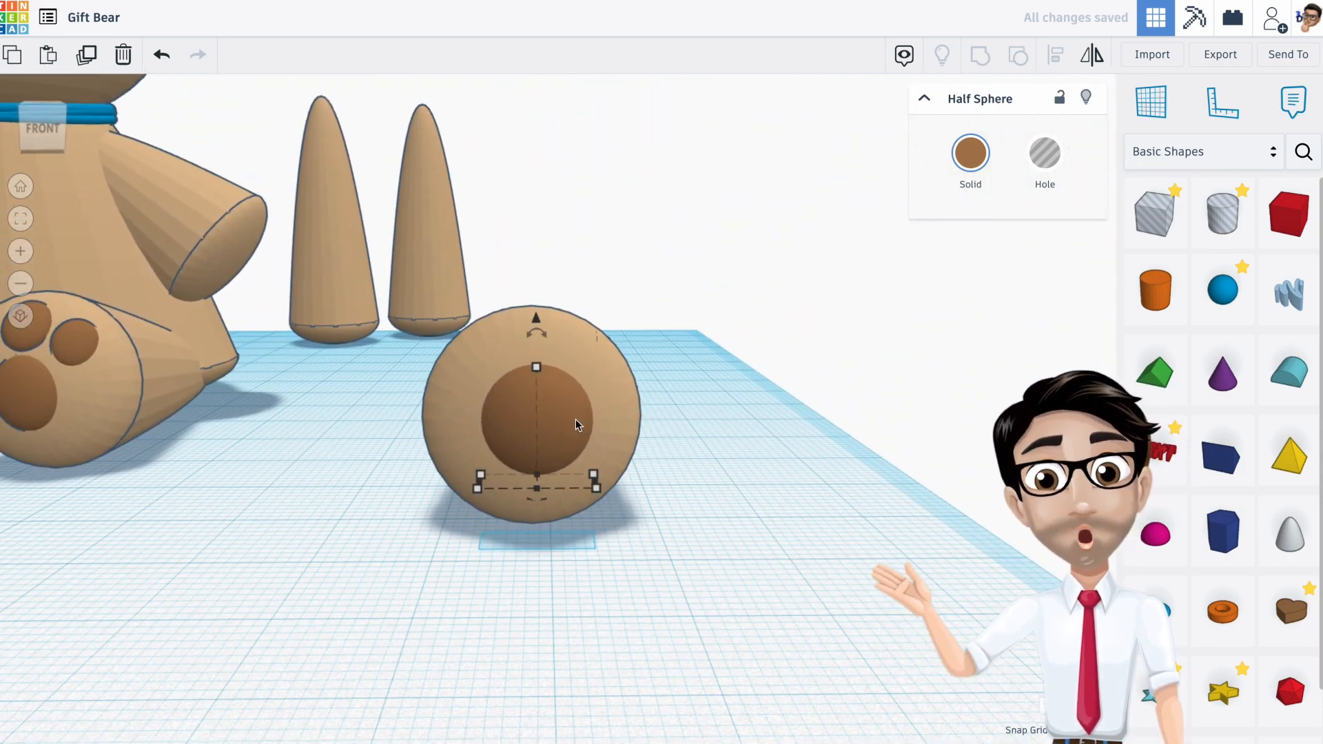
Step: Duplicate the pad 7.7 mm higher and resize the copy into a toe pad about 5.2 mm wide and 6.2 mm tall
{"action": "left_click_drag", "start_coordinate": [537, 317], "coordinate": [536, 225]}
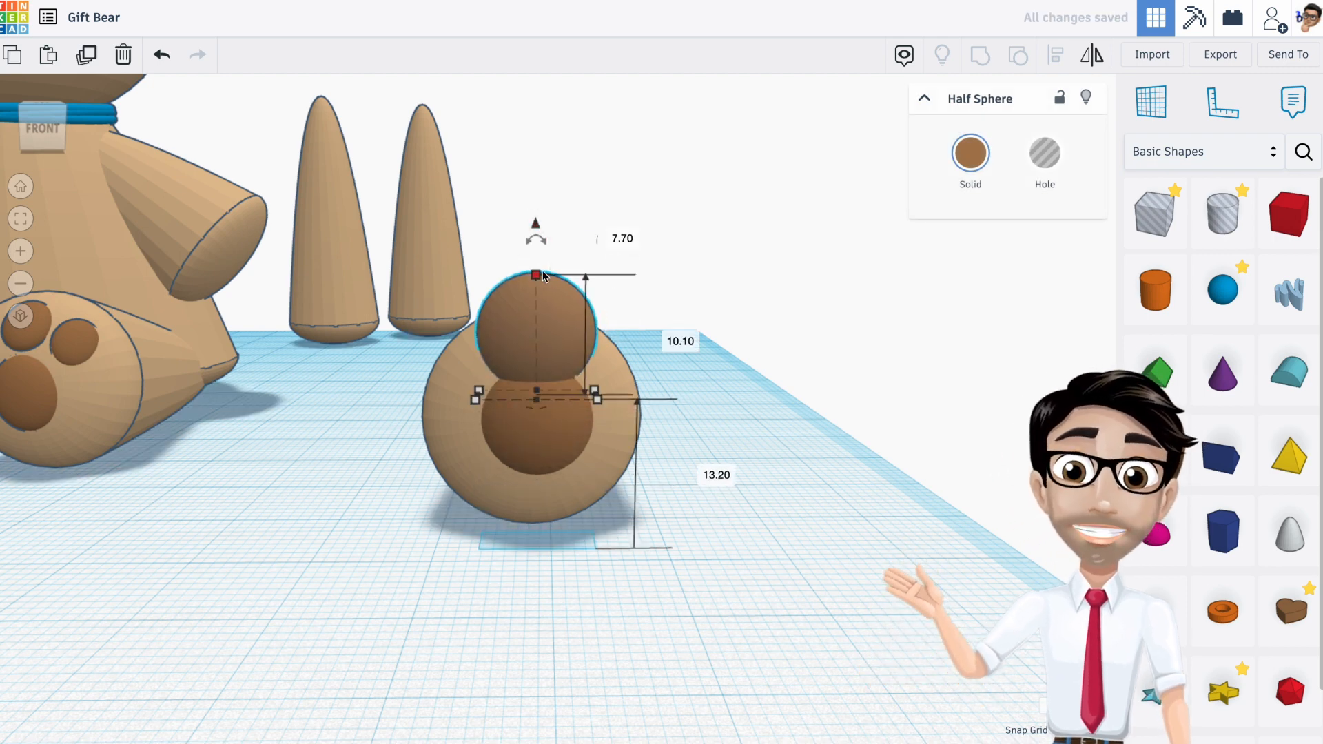
{"action": "left_click_drag", "start_coordinate": [536, 279], "coordinate": [527, 326]}
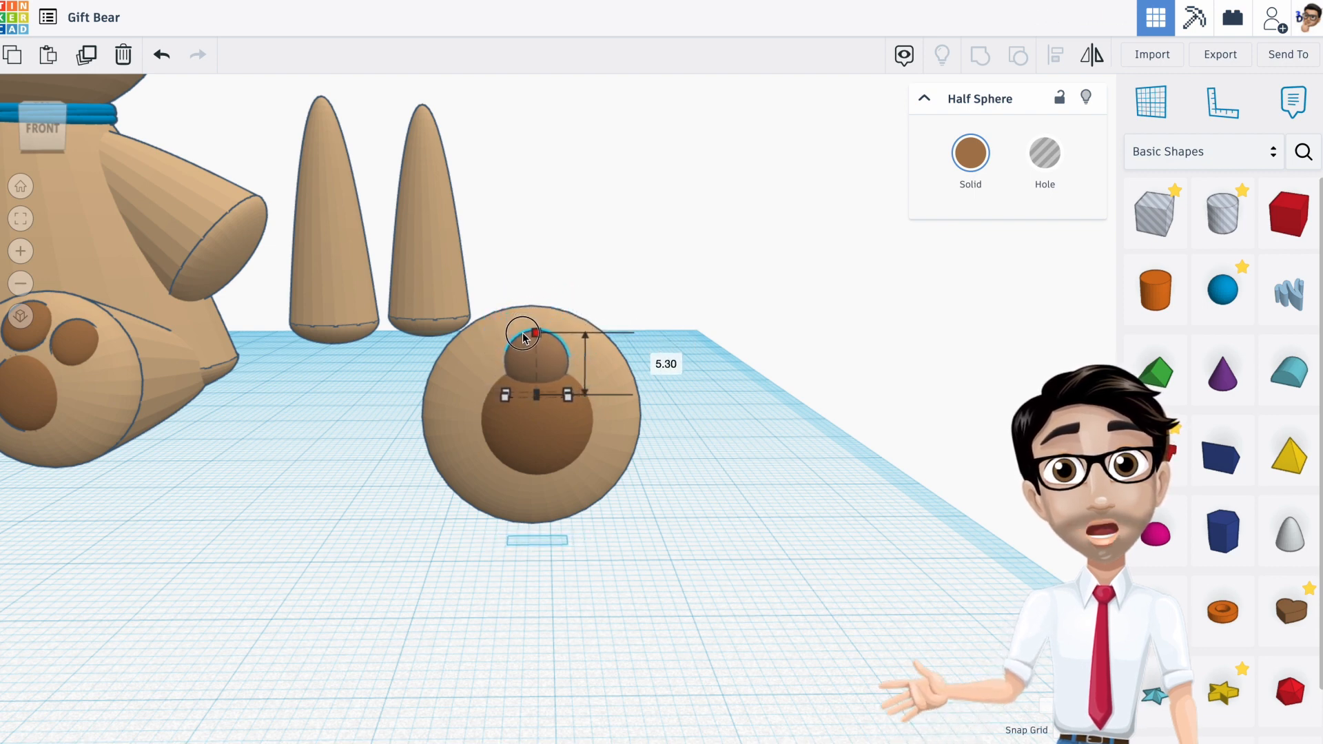
{"action": "left_click_drag", "start_coordinate": [522, 338], "coordinate": [538, 338]}
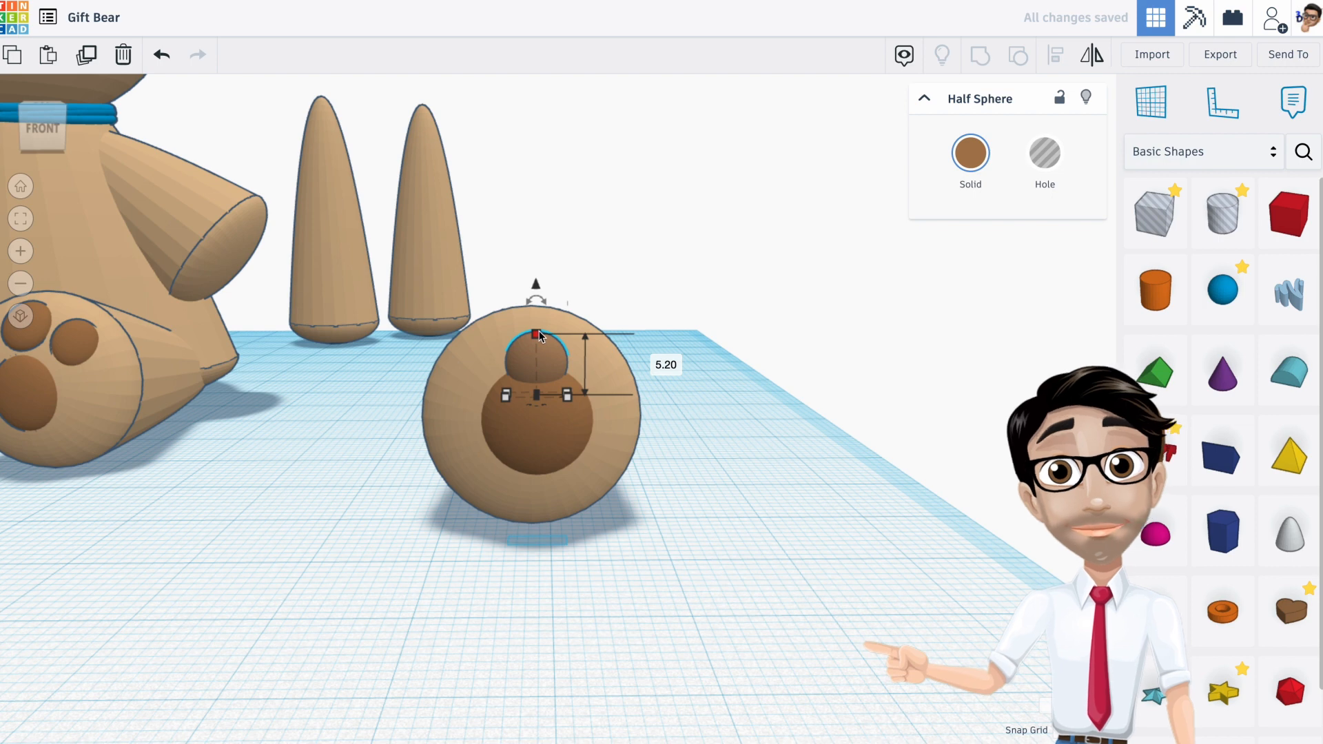
{"action": "left_click", "coordinate": [694, 376]}
{"action": "left_click", "coordinate": [533, 343]}
{"action": "left_click_drag", "start_coordinate": [536, 334], "coordinate": [536, 330]}
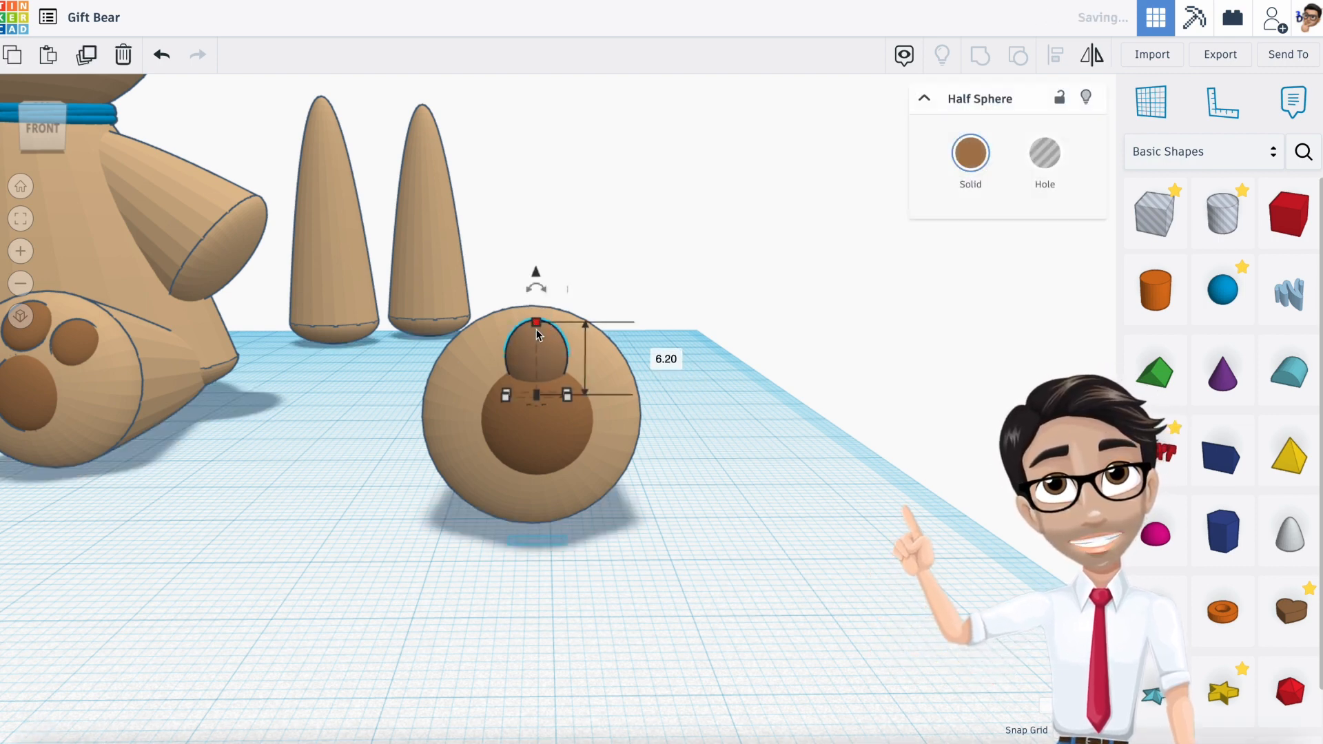
Step: Lower the large pad away from the toe pad and nudge the toe pad 0.1 mm sideways
{"action": "left_click", "coordinate": [543, 422]}
{"action": "left_click_drag", "start_coordinate": [539, 325], "coordinate": [547, 352]}
{"action": "right_click_drag", "start_coordinate": [585, 353], "coordinate": [583, 351]}
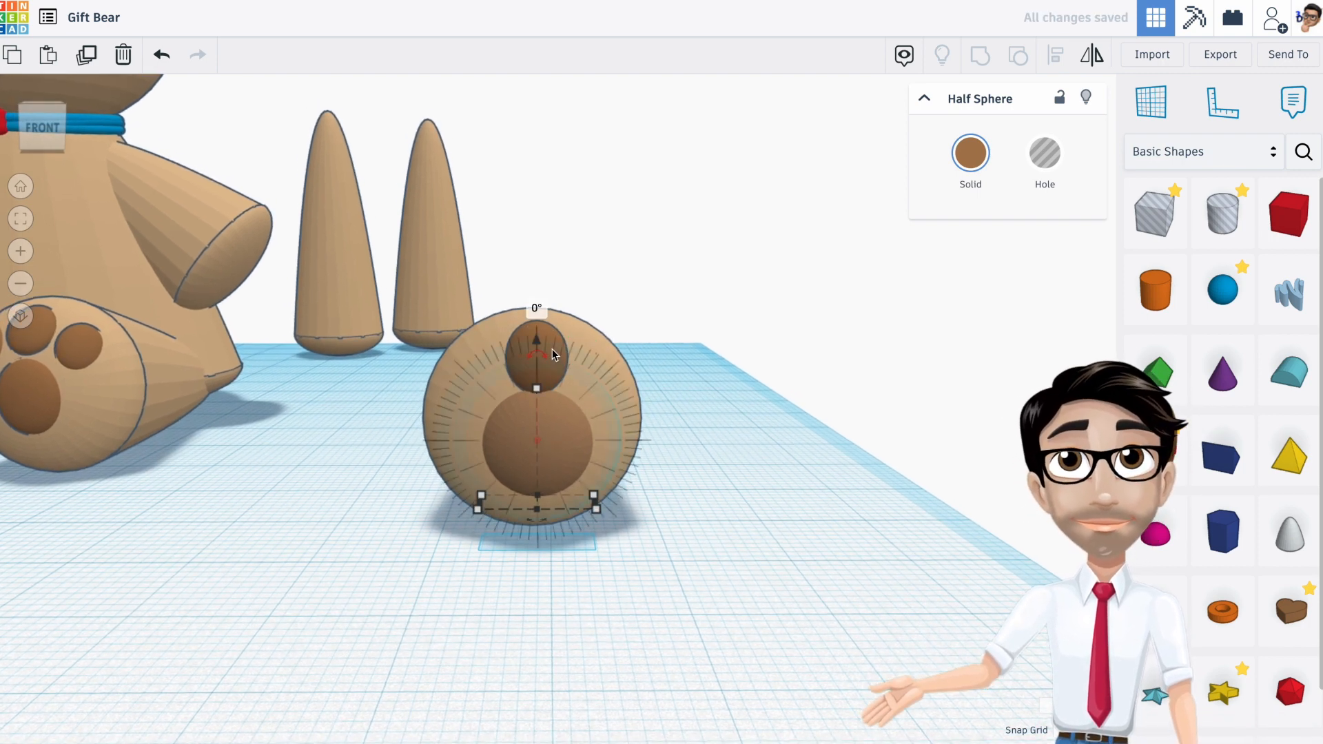
{"action": "left_click_drag", "start_coordinate": [551, 348], "coordinate": [552, 348]}
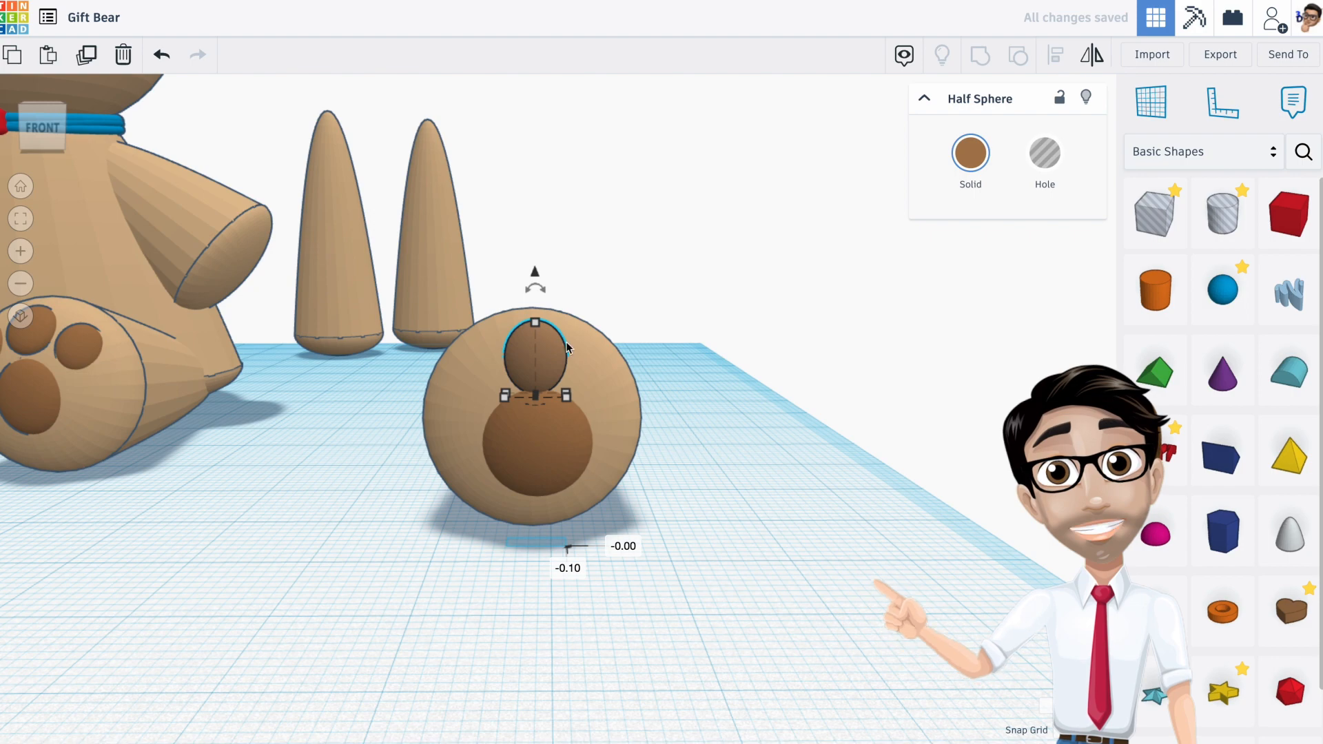
Step: Tilt the toe pad back to follow the foot's curve and raise it clear of the large pad
{"action": "scroll", "coordinate": [555, 350], "scroll_direction": "up", "scroll_amount": 5}
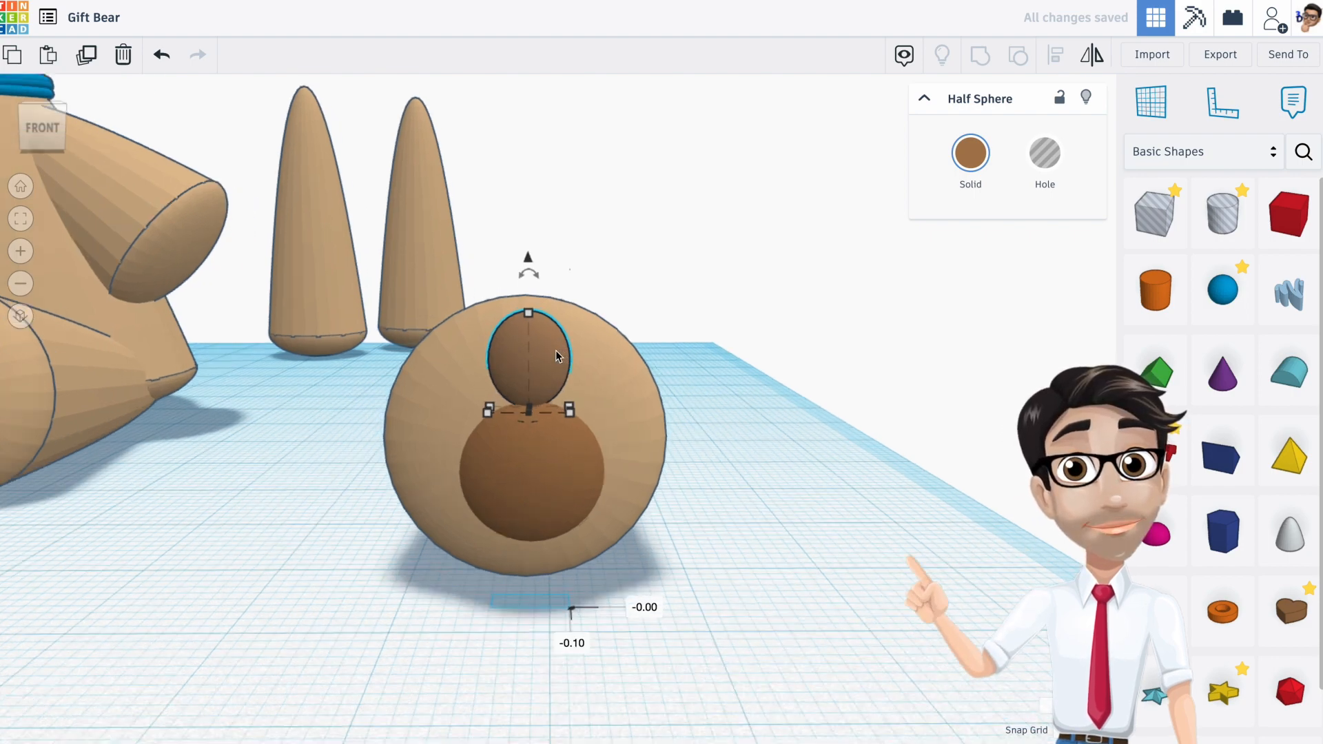
{"action": "right_click_drag", "start_coordinate": [590, 369], "coordinate": [270, 377]}
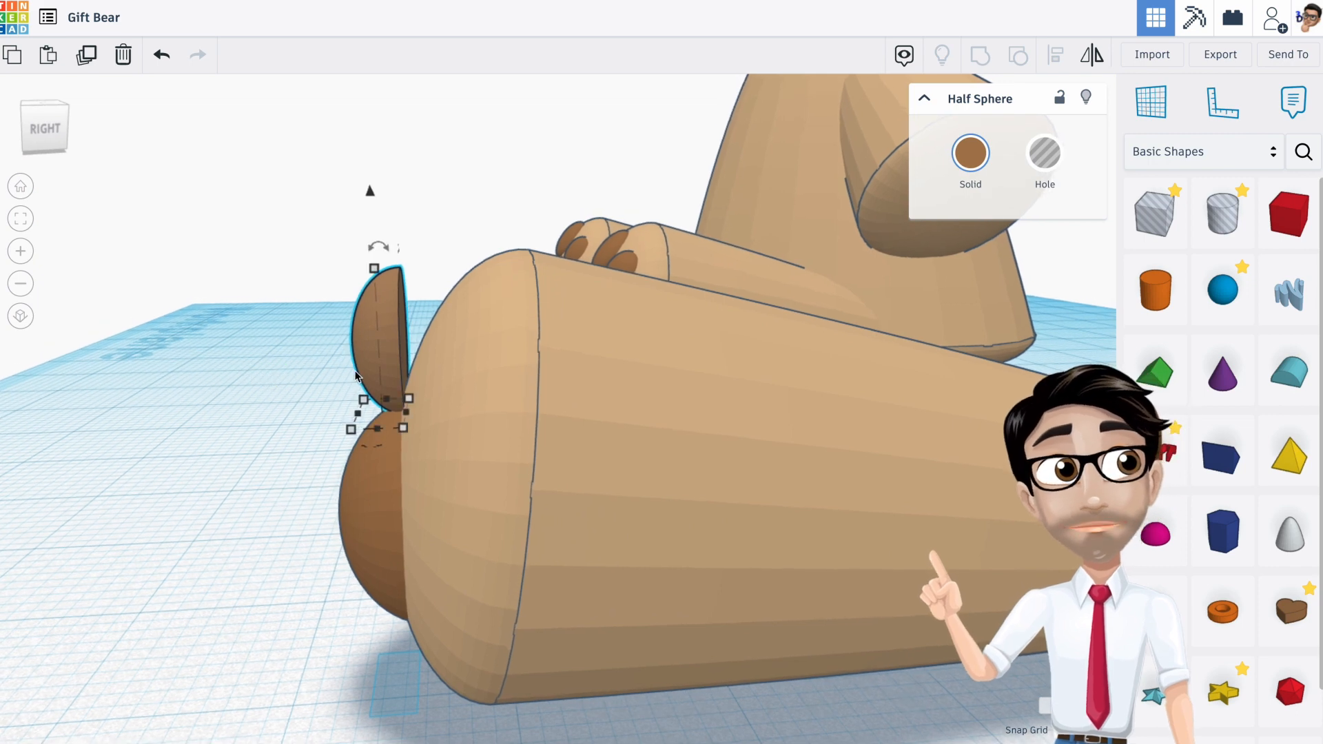
{"action": "left_click_drag", "start_coordinate": [378, 246], "coordinate": [414, 246]}
{"action": "right_click_drag", "start_coordinate": [414, 246], "coordinate": [551, 317]}
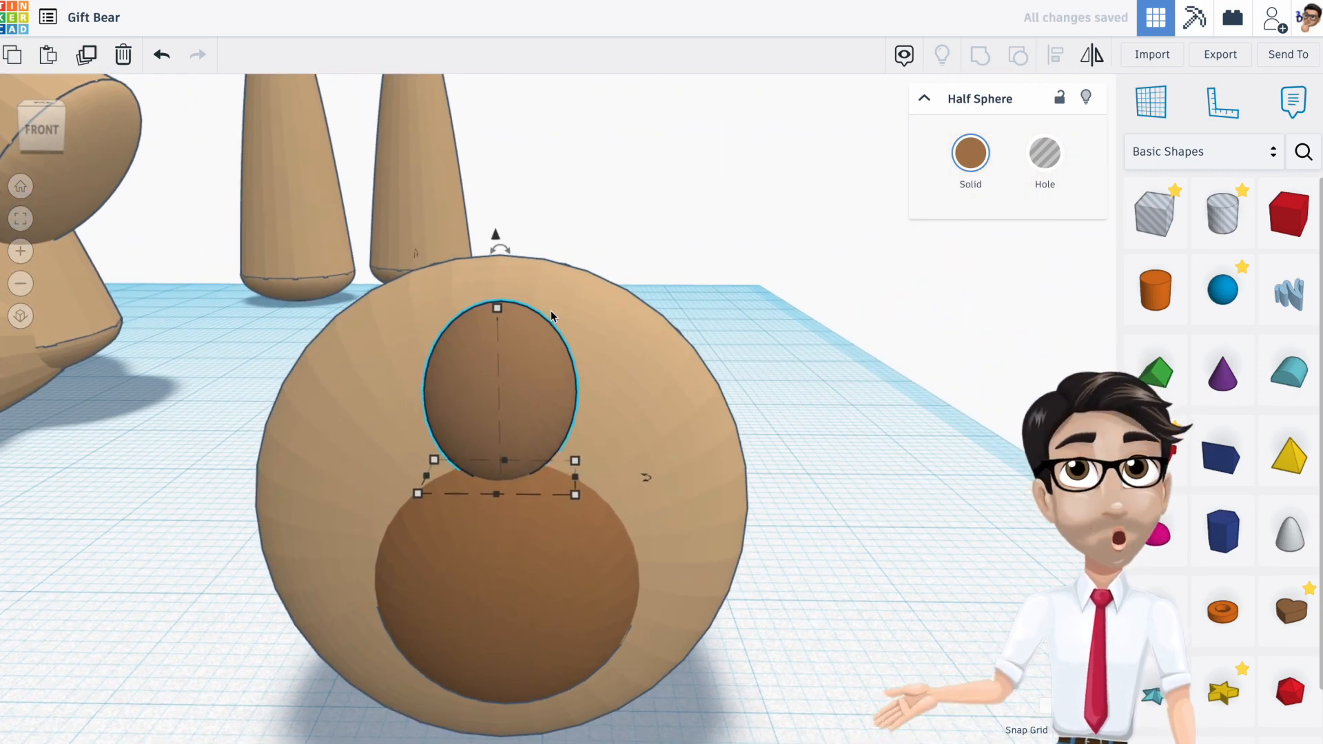
{"action": "left_click_drag", "start_coordinate": [503, 241], "coordinate": [501, 215]}
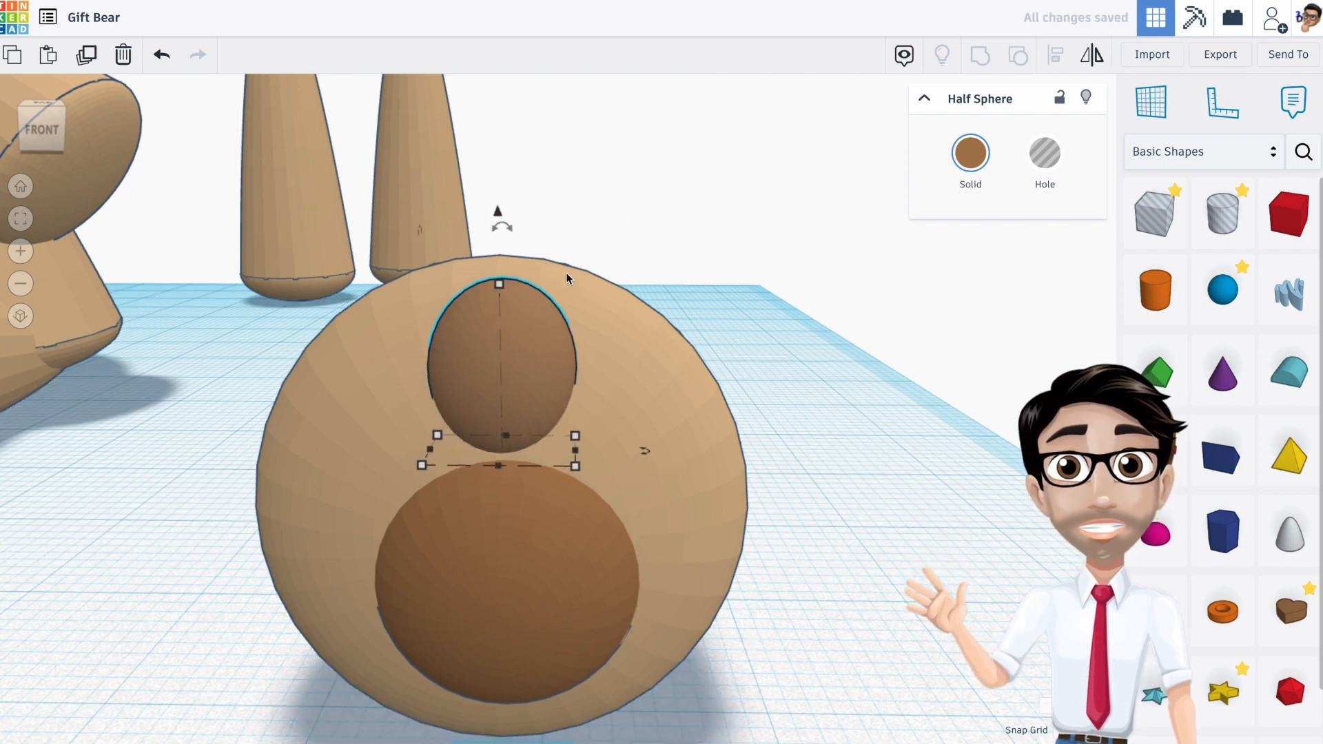
{"action": "right_click_drag", "start_coordinate": [618, 314], "coordinate": [309, 312]}
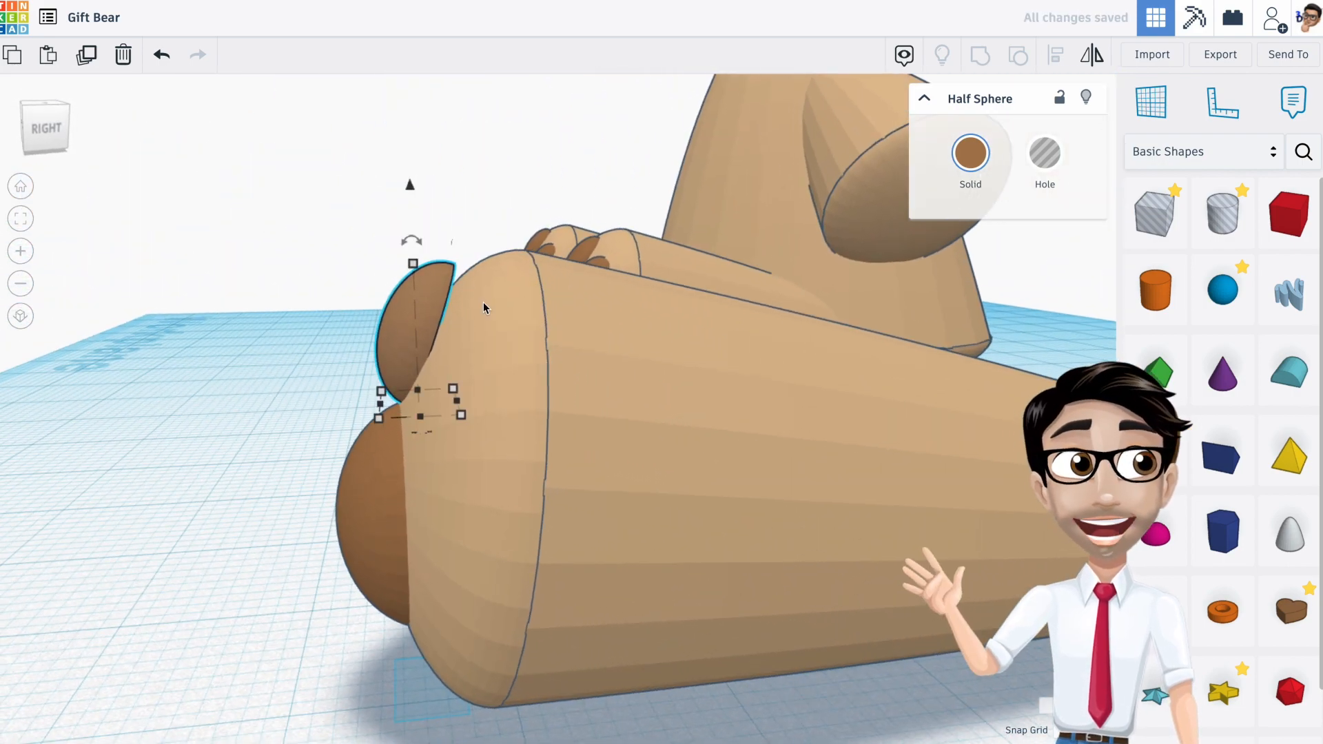
{"action": "left_click_drag", "start_coordinate": [419, 234], "coordinate": [435, 224]}
{"action": "right_click_drag", "start_coordinate": [372, 289], "coordinate": [533, 370]}
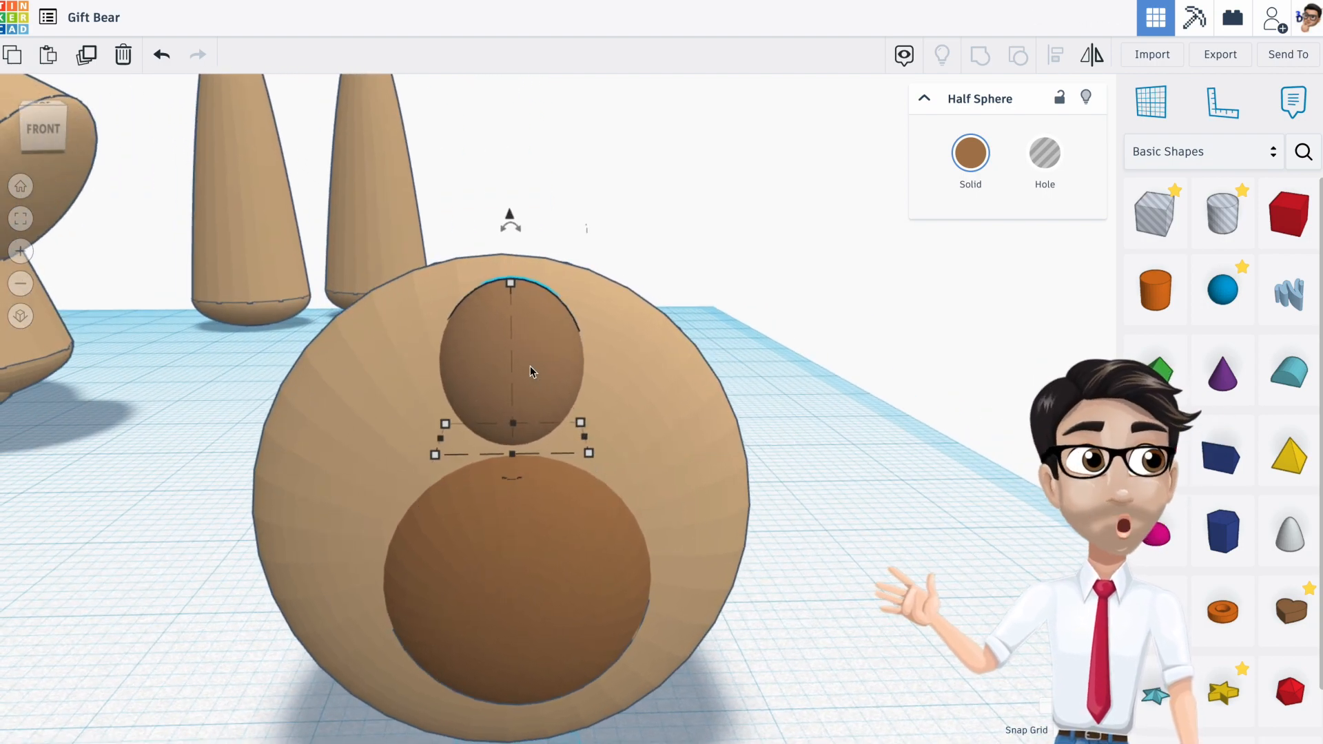
Step: Duplicate the toe pad, place the copy beside it on the side nearest the bear, and lower it slightly
{"action": "key", "text": "ctrl+d"}
{"action": "left_click_drag", "start_coordinate": [533, 365], "coordinate": [377, 372]}
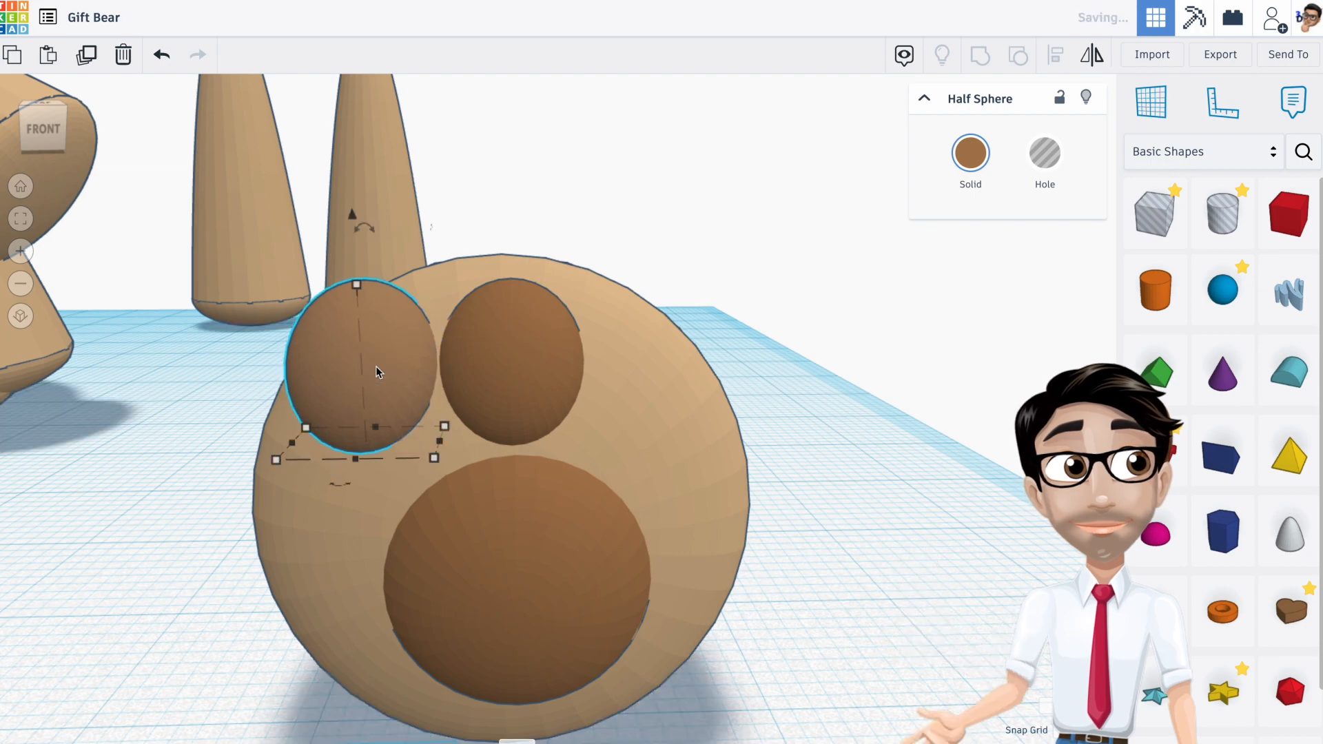
{"action": "left_click_drag", "start_coordinate": [352, 214], "coordinate": [352, 250]}
Step: Rotate the side toe pad so its flat face follows the curve of the foot
{"action": "right_click_drag", "start_coordinate": [372, 273], "coordinate": [620, 292]}
{"action": "left_click_drag", "start_coordinate": [696, 295], "coordinate": [707, 287]}
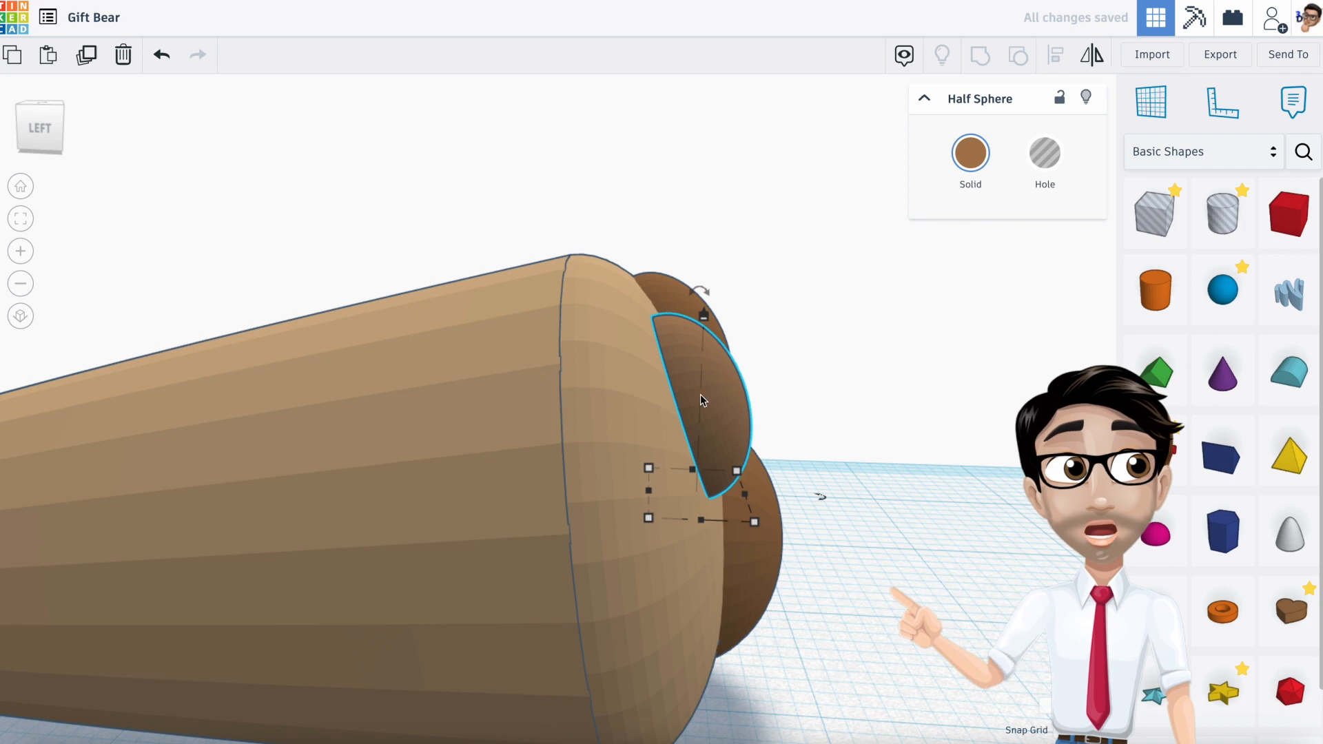
{"action": "right_click_drag", "start_coordinate": [759, 491], "coordinate": [693, 498]}
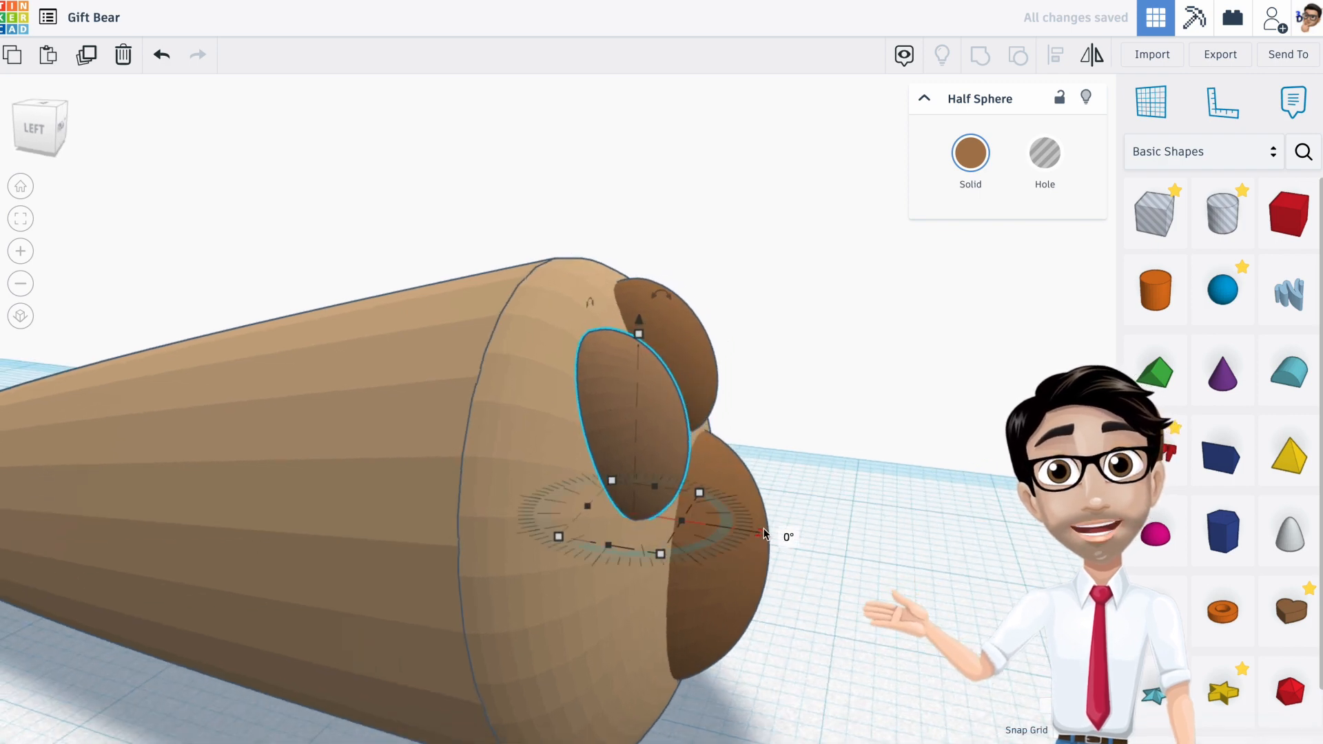
{"action": "right_click_drag", "start_coordinate": [776, 540], "coordinate": [737, 490]}
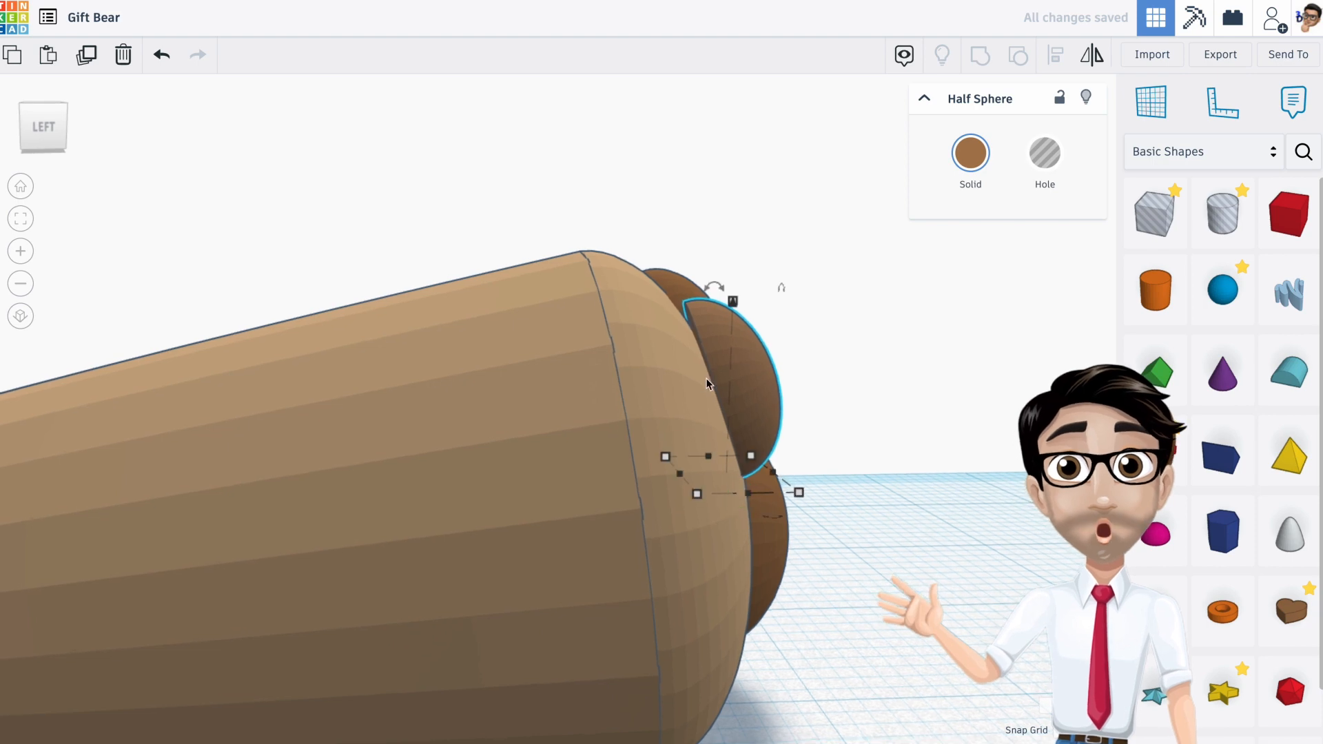
Step: Nudge the side toe pad back until it sits against the rounded surface of the foot
{"action": "key", "text": "Left"}
{"action": "key", "text": "Left"}
{"action": "key", "text": "Left"}
{"action": "key", "text": "Left"}
{"action": "key", "text": "Left"}
{"action": "key", "text": "Left"}
{"action": "key", "text": "Left"}
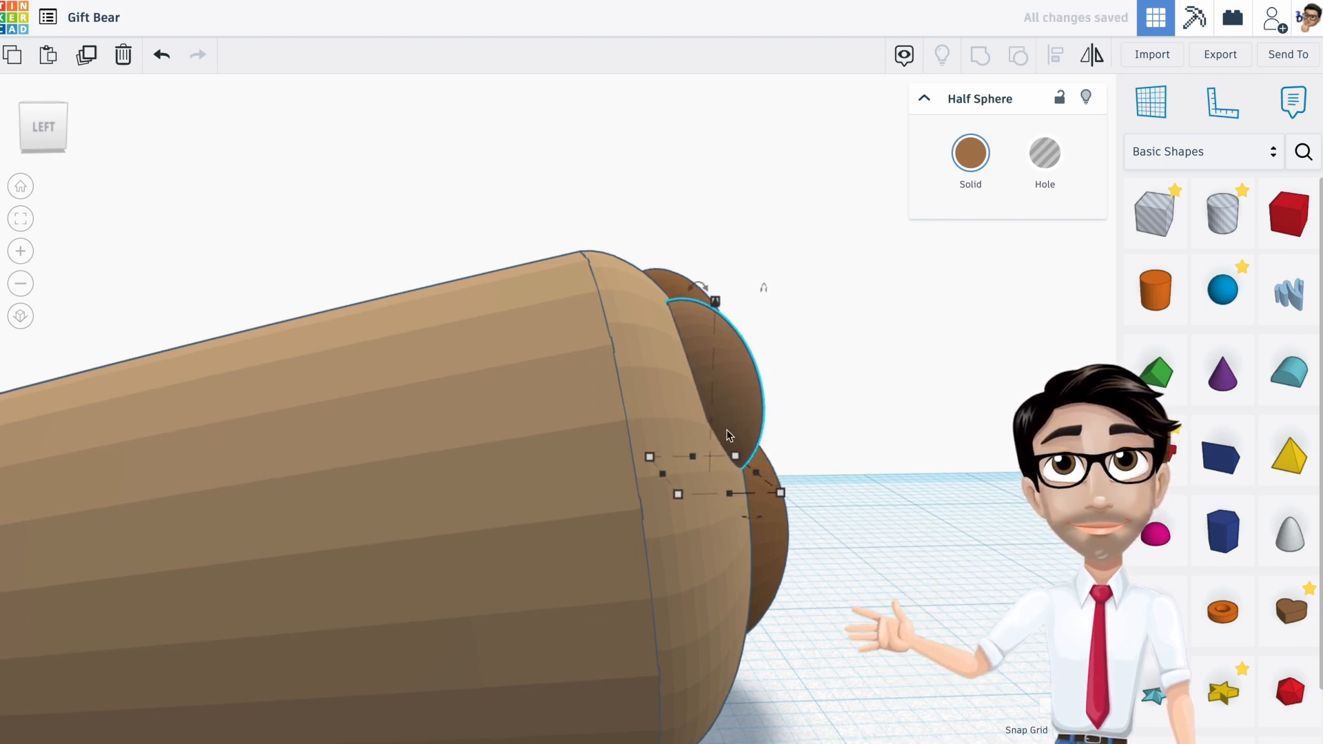
{"action": "right_click_drag", "start_coordinate": [756, 461], "coordinate": [519, 383]}
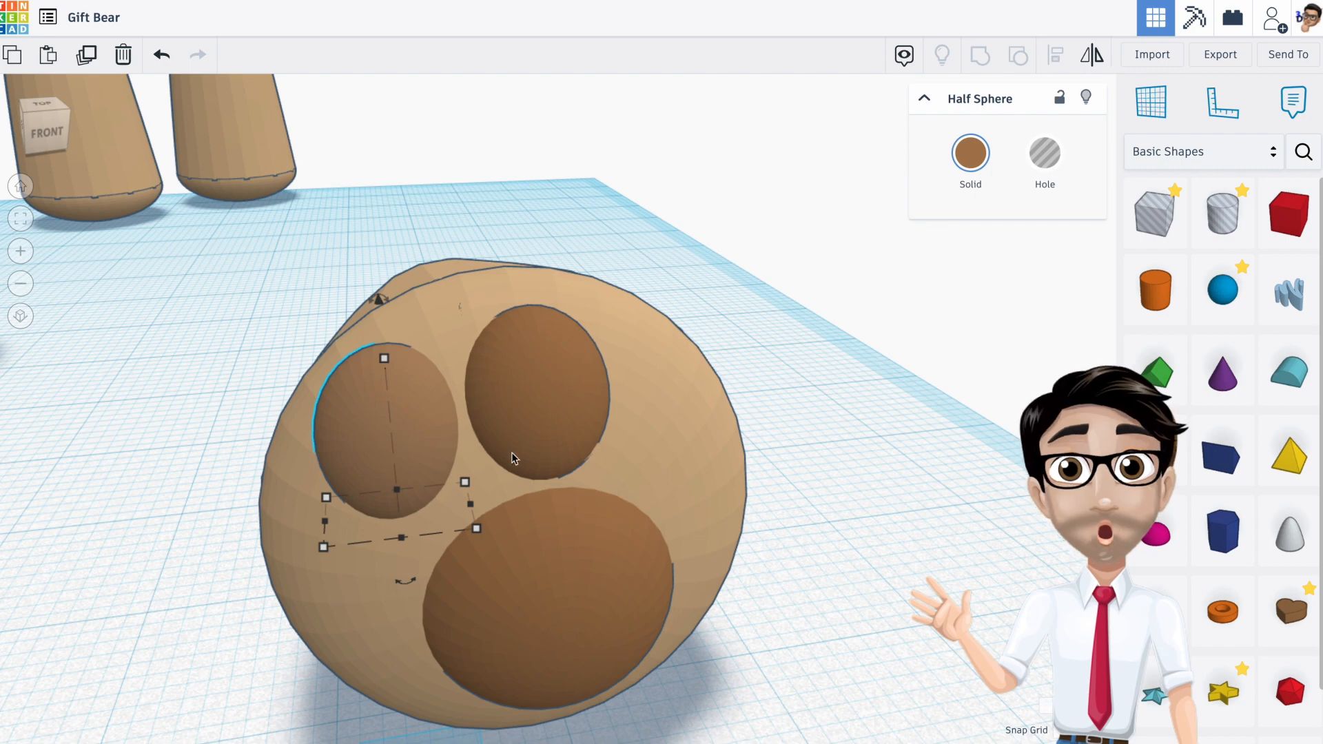
Step: Rotate the side toe pad further so it leans outward and follows the curve of the foot
{"action": "left_click_drag", "start_coordinate": [376, 296], "coordinate": [336, 283]}
{"action": "right_click_drag", "start_coordinate": [316, 337], "coordinate": [452, 335]}
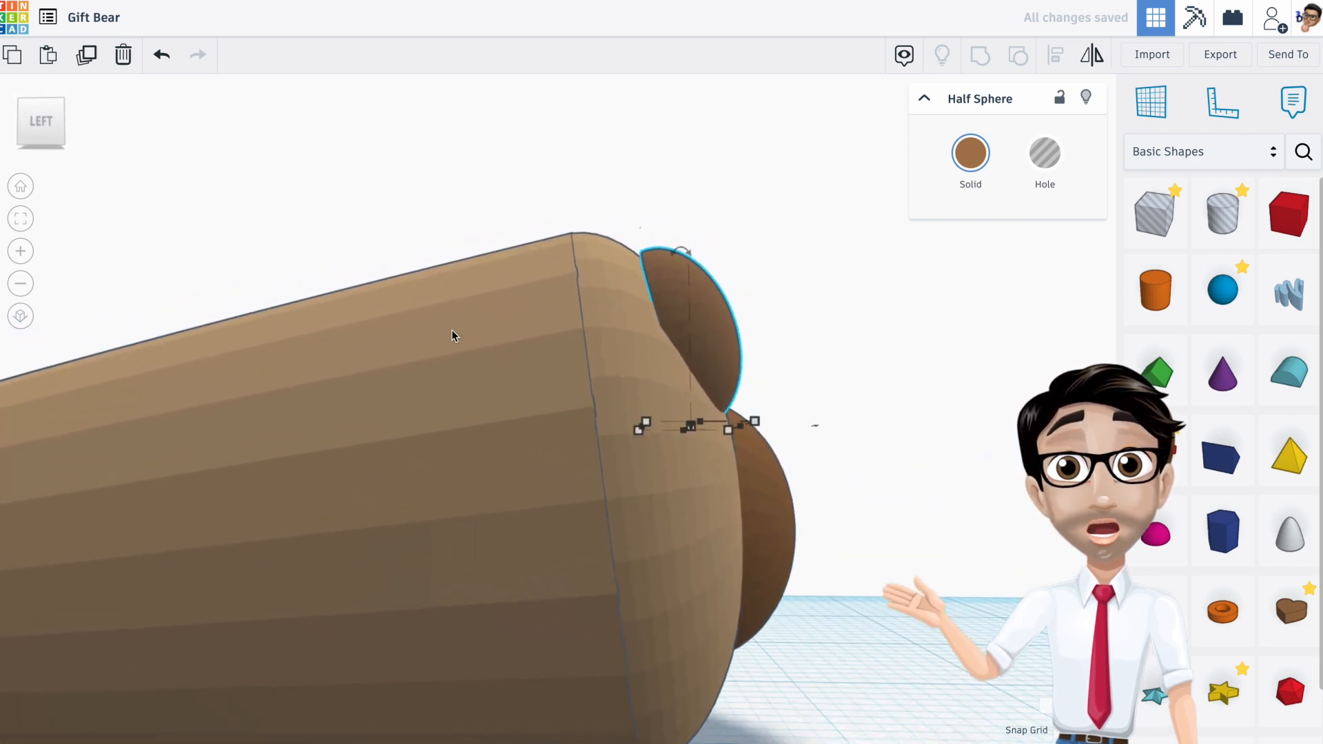
{"action": "left_click_drag", "start_coordinate": [680, 228], "coordinate": [661, 213]}
{"action": "right_click_drag", "start_coordinate": [661, 213], "coordinate": [456, 389]}
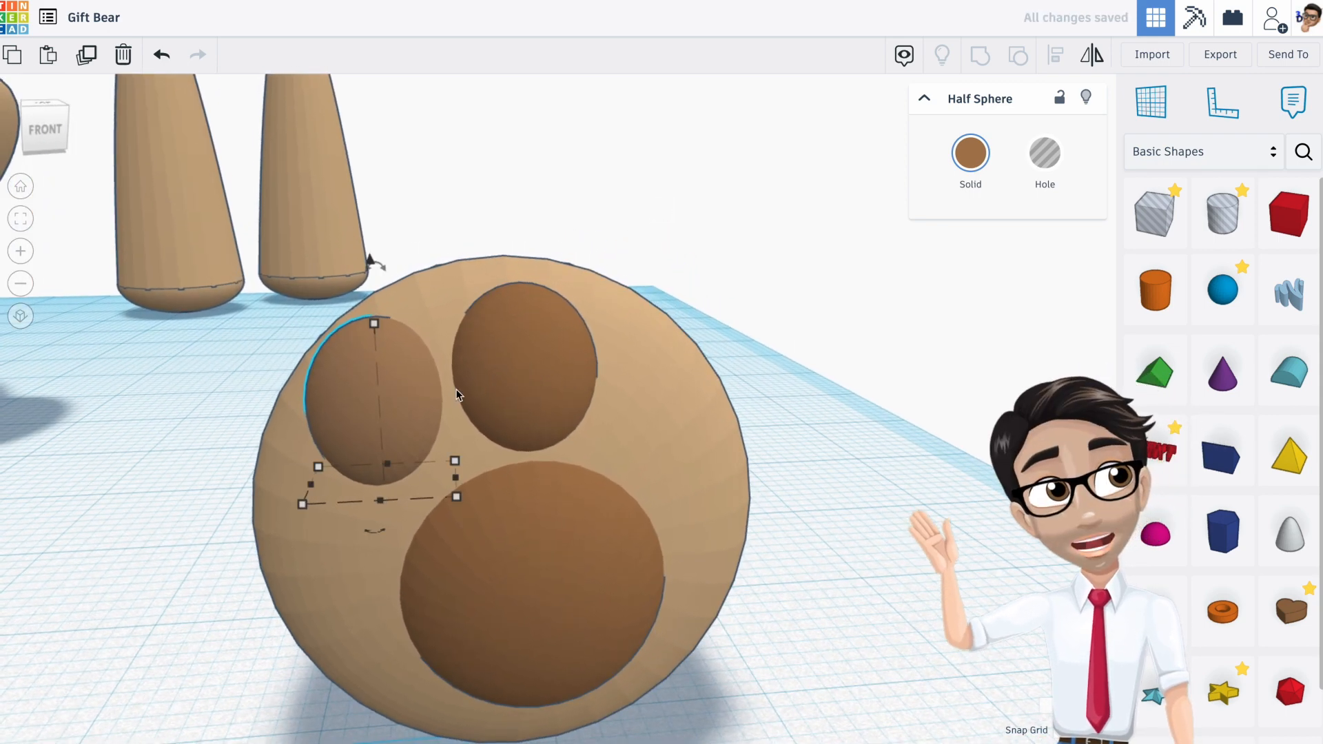
{"action": "mouse_move", "coordinate": [388, 262]}
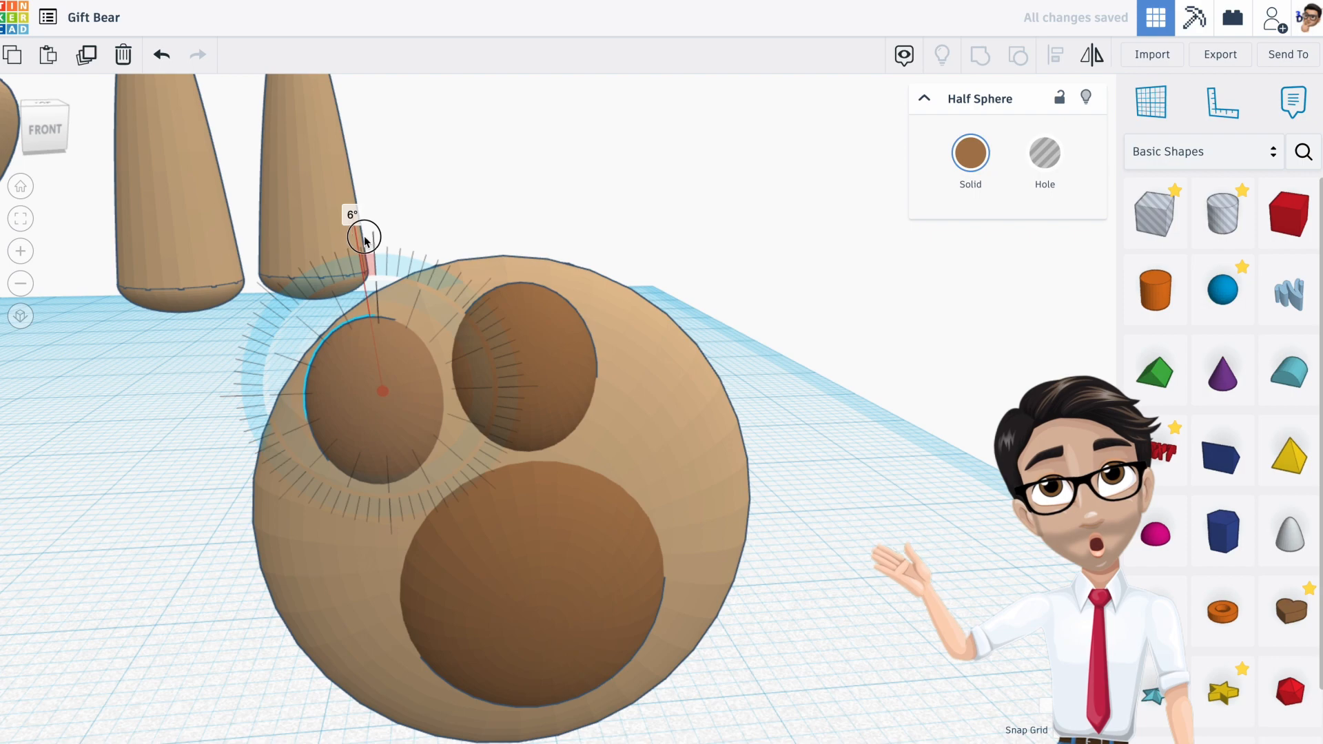
{"action": "right_click_drag", "start_coordinate": [431, 337], "coordinate": [466, 332]}
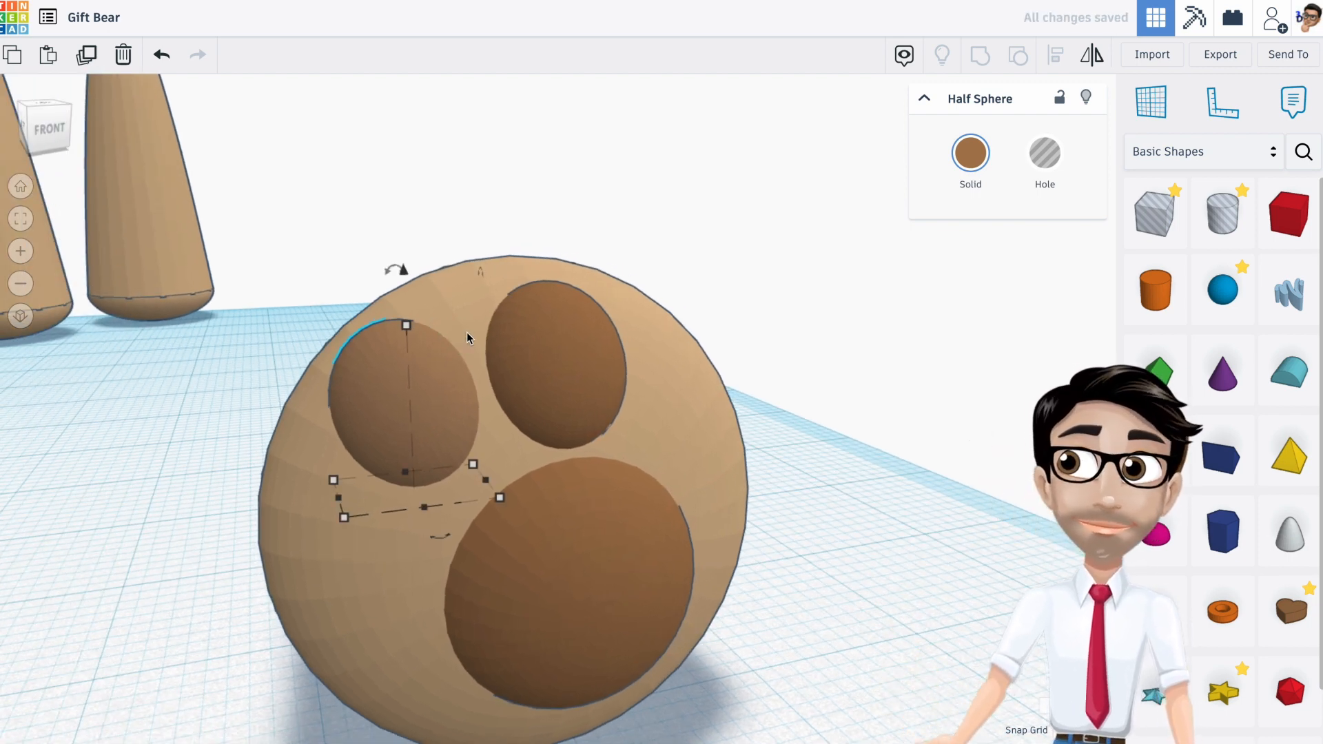
{"action": "right_click_drag", "start_coordinate": [466, 345], "coordinate": [409, 415]}
Step: Duplicate the side toe pad, mirror the copy left to right, and move it to the other side of the middle toe
{"action": "key", "text": "ctrl+d"}
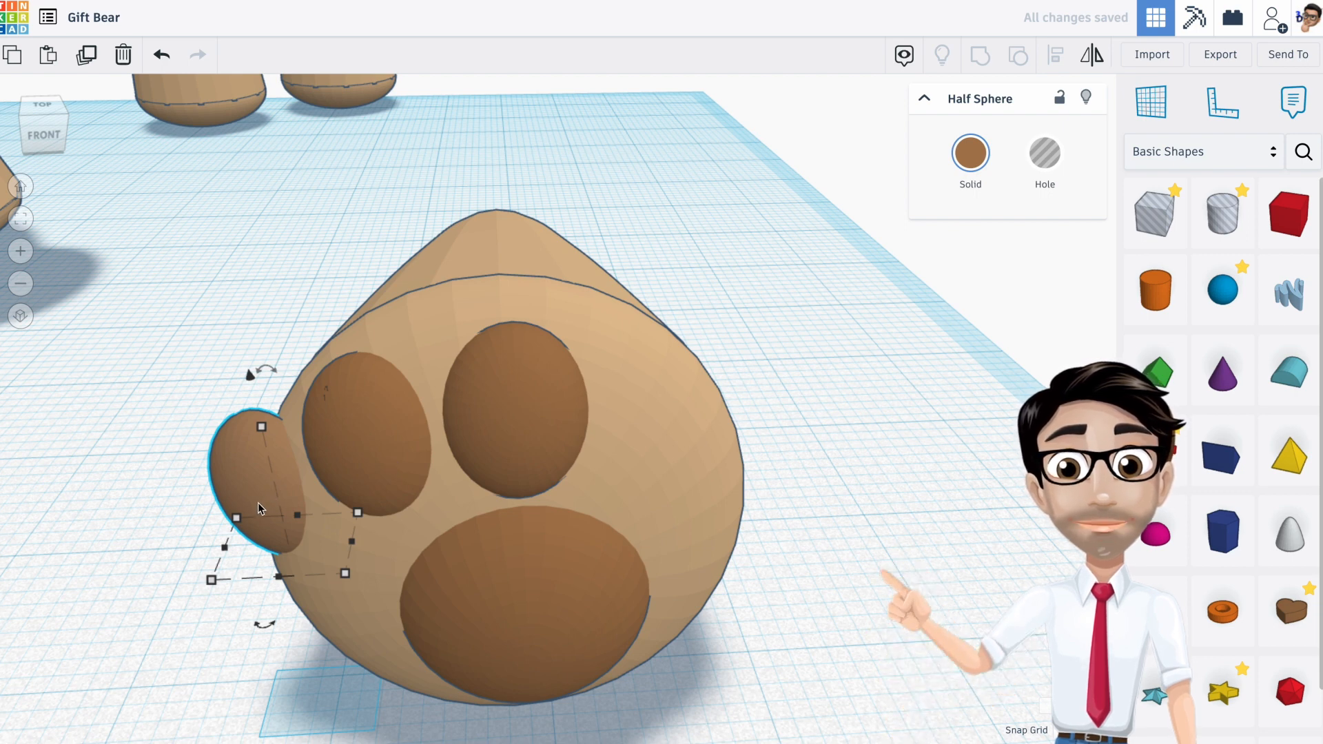
{"action": "key", "text": "Delete"}
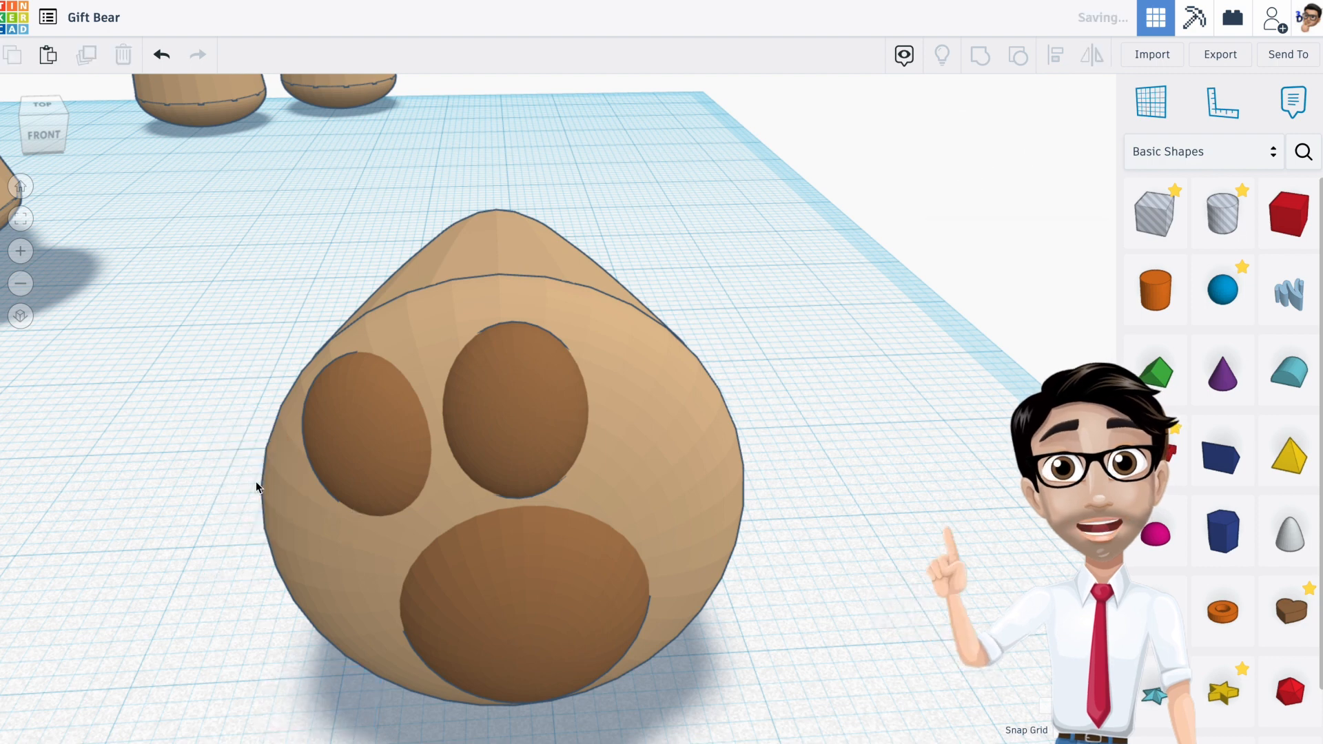
{"action": "left_click", "coordinate": [341, 457]}
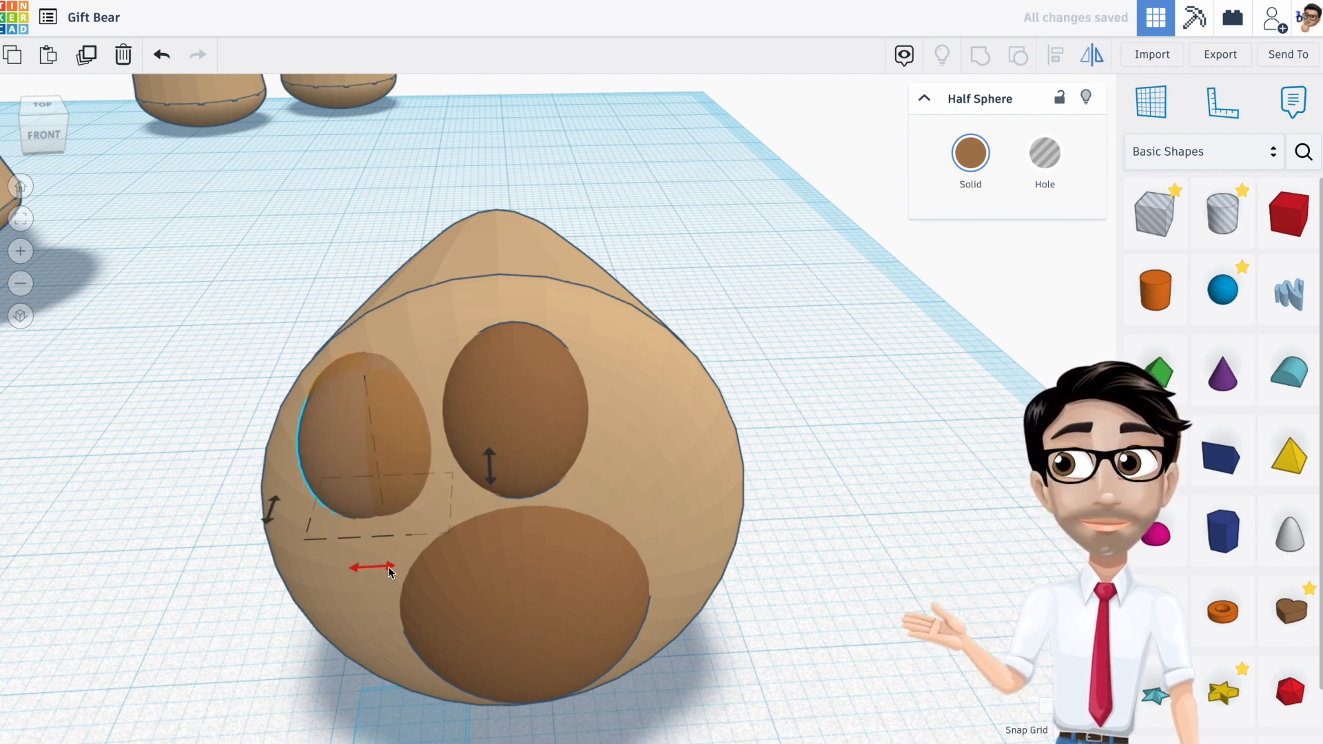
{"action": "key", "text": "Right"}
{"action": "key", "text": "Right"}
{"action": "key", "text": "Right"}
{"action": "key", "text": "Right"}
{"action": "key", "text": "Right"}
{"action": "key", "text": "Right"}
{"action": "key", "text": "Right"}
{"action": "key", "text": "Right"}
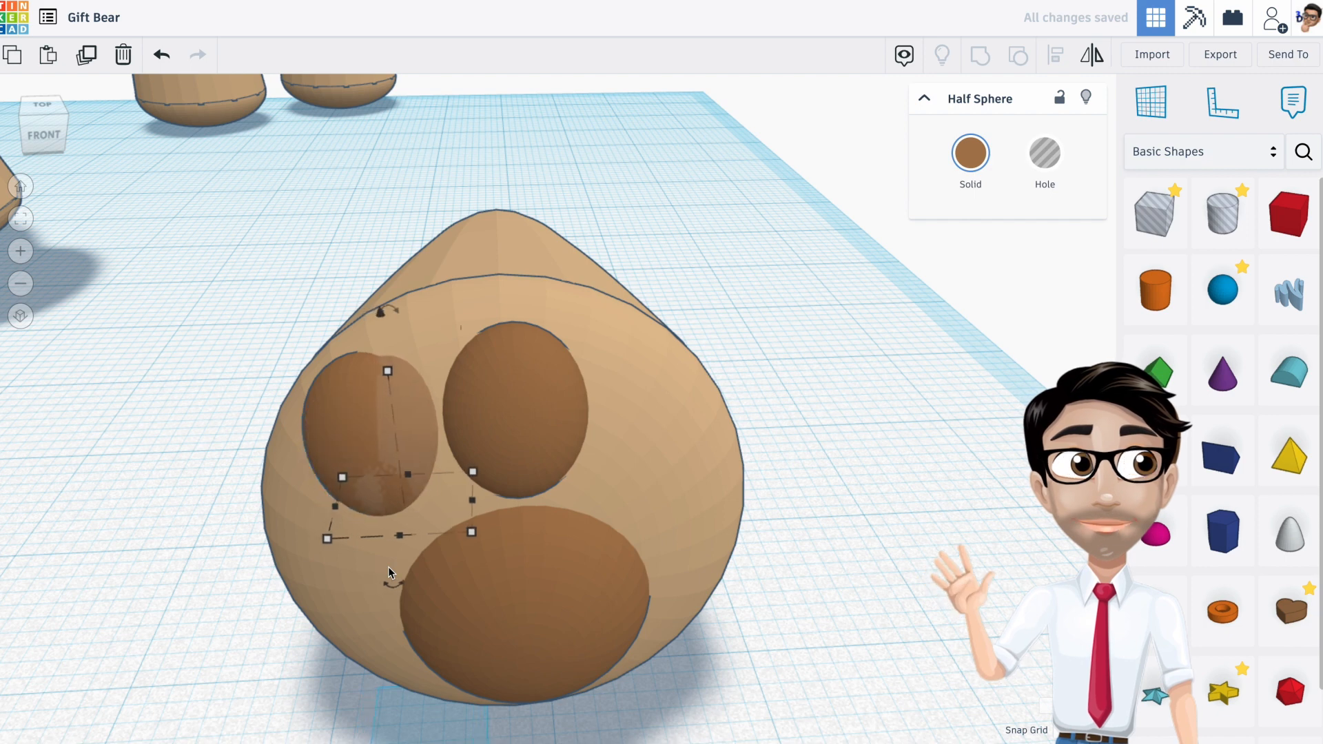
{"action": "key", "text": "Right"}
{"action": "key", "text": "Right"}
{"action": "key", "text": "Right"}
{"action": "key", "text": "Right"}
{"action": "key", "text": "Right"}
{"action": "key", "text": "Right"}
{"action": "key", "text": "Right"}
{"action": "key", "text": "Right"}
{"action": "key", "text": "Right"}
{"action": "key", "text": "Right"}
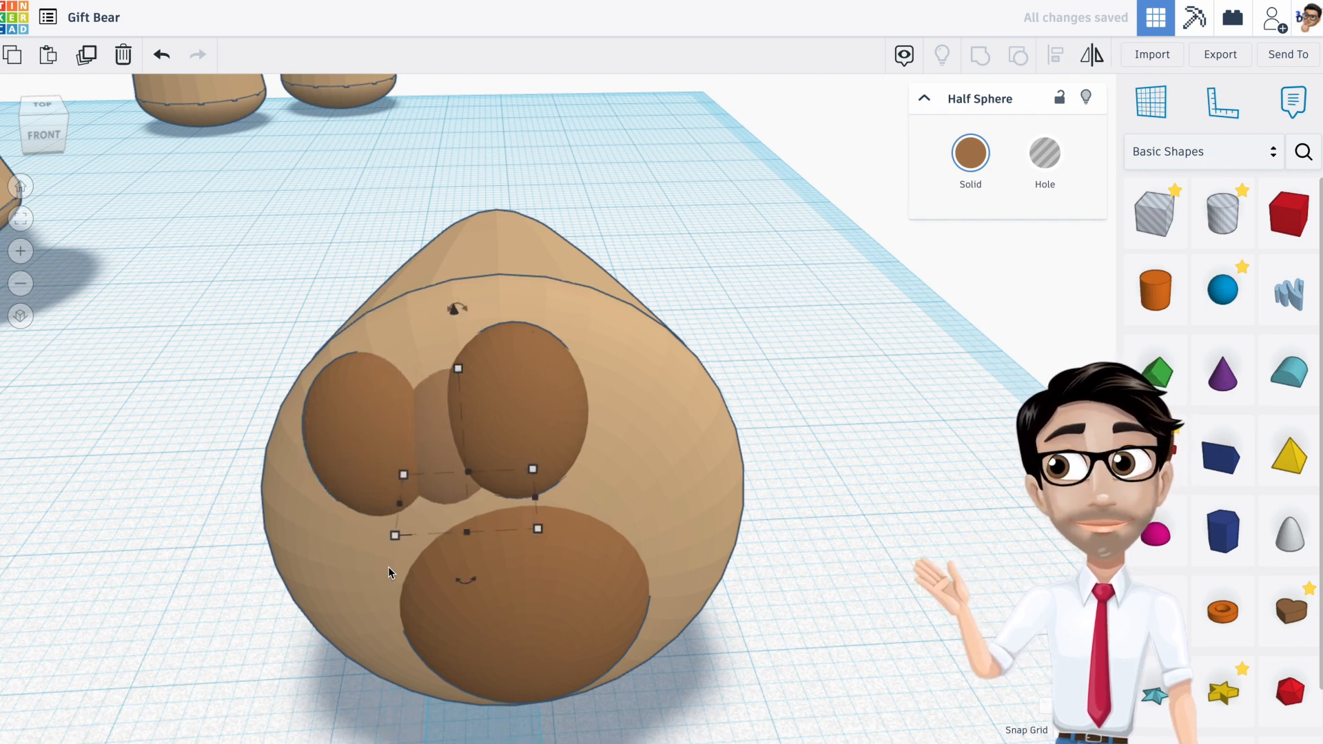
{"action": "key", "text": "Right"}
{"action": "key", "text": "Right"}
{"action": "key", "text": "Right"}
{"action": "key", "text": "Right"}
{"action": "key", "text": "Right"}
{"action": "key", "text": "Right"}
{"action": "key", "text": "Right"}
{"action": "key", "text": "Right"}
{"action": "key", "text": "Right"}
{"action": "key", "text": "Right"}
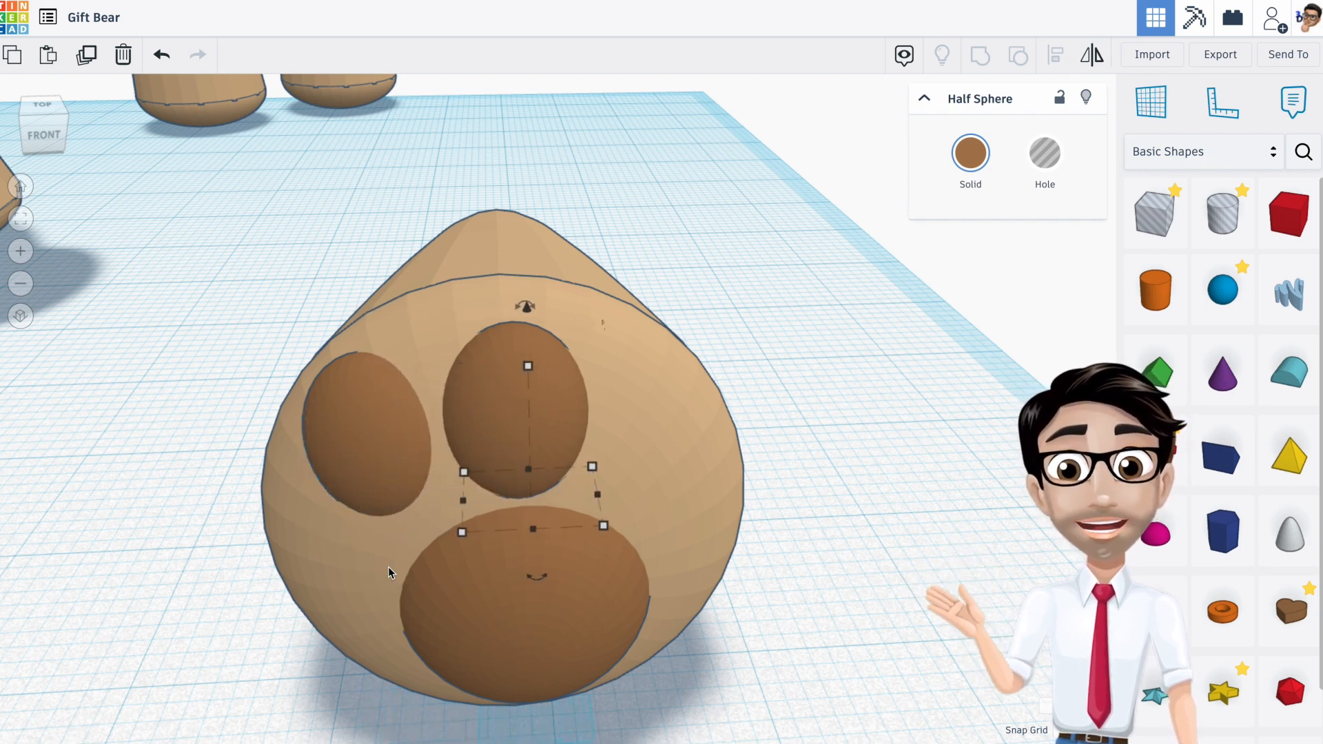
{"action": "key", "text": "Right"}
{"action": "key", "text": "Right"}
{"action": "key", "text": "Right"}
{"action": "key", "text": "Right"}
{"action": "key", "text": "Right"}
{"action": "key", "text": "Right"}
{"action": "key", "text": "Right"}
{"action": "key", "text": "Right"}
{"action": "key", "text": "Right"}
{"action": "key", "text": "Right"}
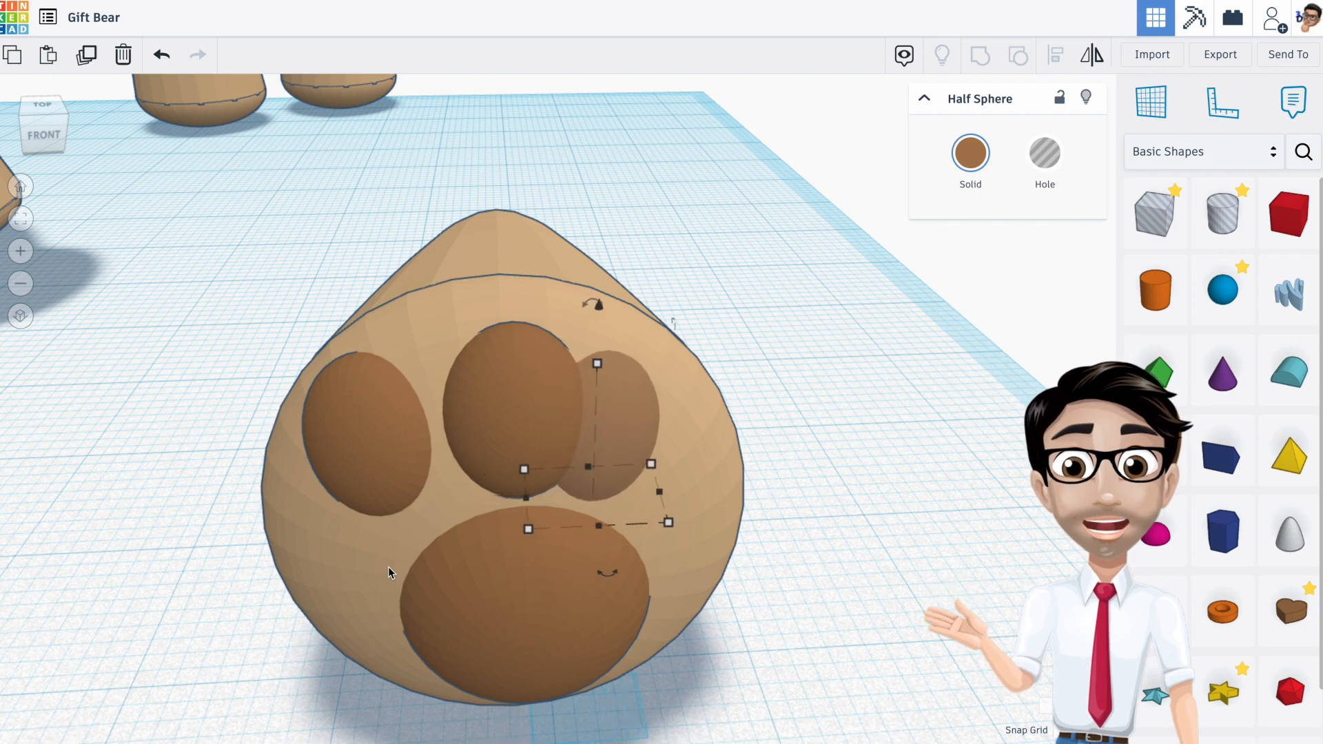
{"action": "key", "text": "Right"}
{"action": "key", "text": "Right"}
{"action": "key", "text": "Right"}
{"action": "key", "text": "Right"}
{"action": "key", "text": "Right"}
{"action": "key", "text": "Right"}
{"action": "key", "text": "Right"}
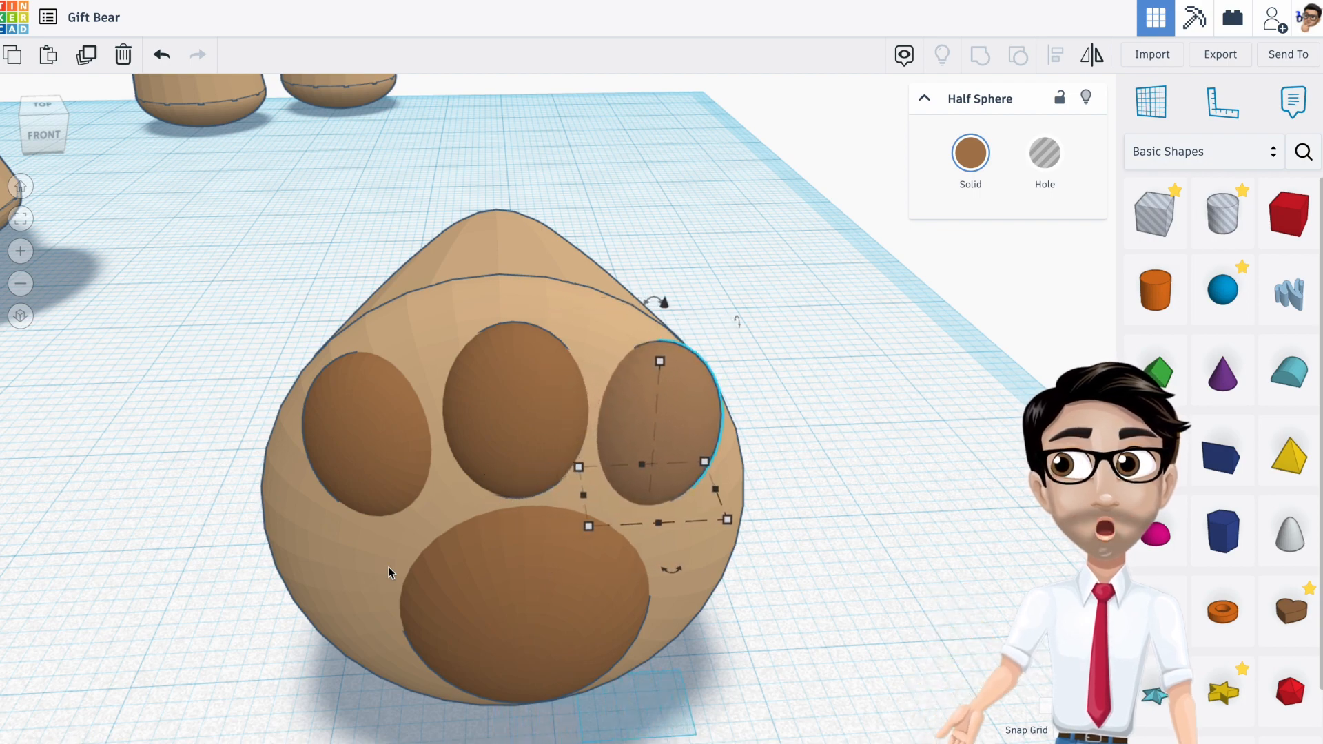
Step: Nudge the middle toe pad and the mirrored toe pad to even out the spacing between the three toes
{"action": "right_click_drag", "start_coordinate": [433, 576], "coordinate": [538, 570]}
{"action": "left_click", "coordinate": [511, 420]}
{"action": "key", "text": "Left"}
{"action": "key", "text": "Left"}
{"action": "key", "text": "Left"}
{"action": "left_click", "coordinate": [625, 434]}
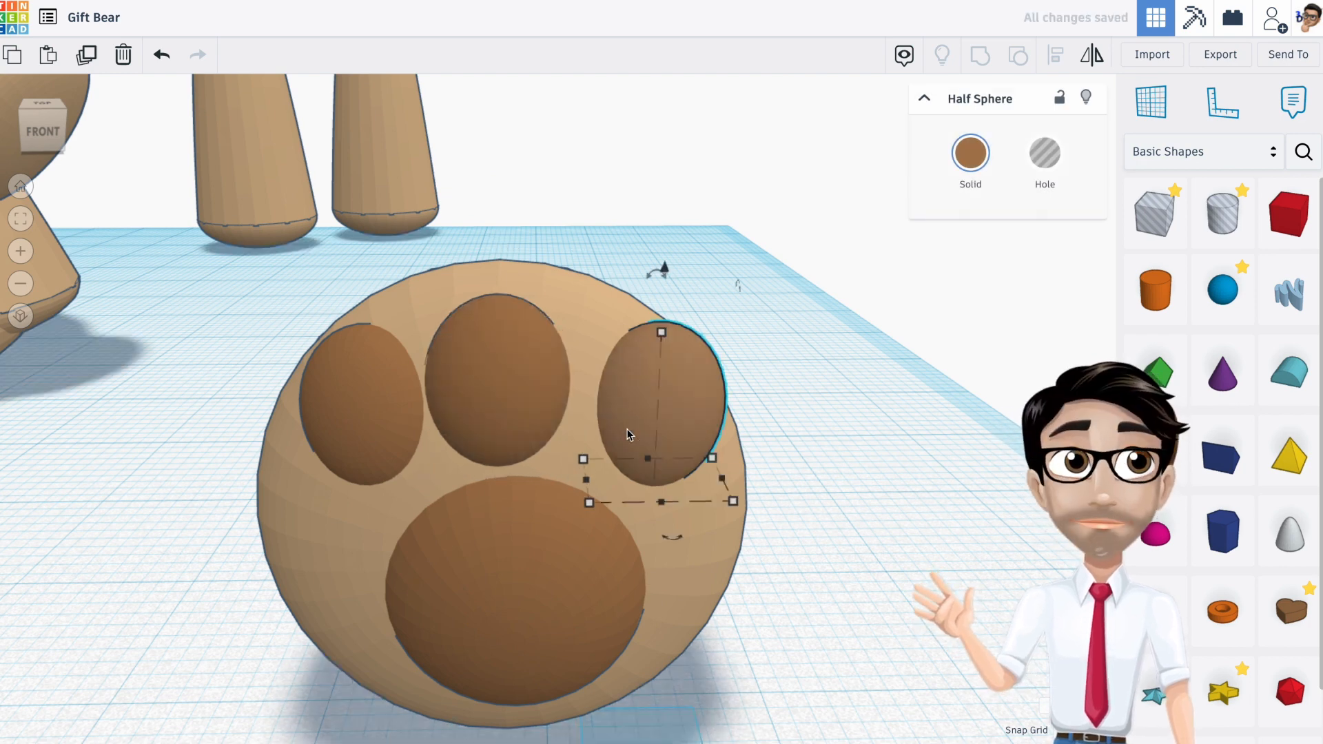
{"action": "left_click", "coordinate": [543, 412]}
{"action": "left_click", "coordinate": [651, 412]}
{"action": "key", "text": "Left"}
{"action": "key", "text": "Left"}
{"action": "key", "text": "Left"}
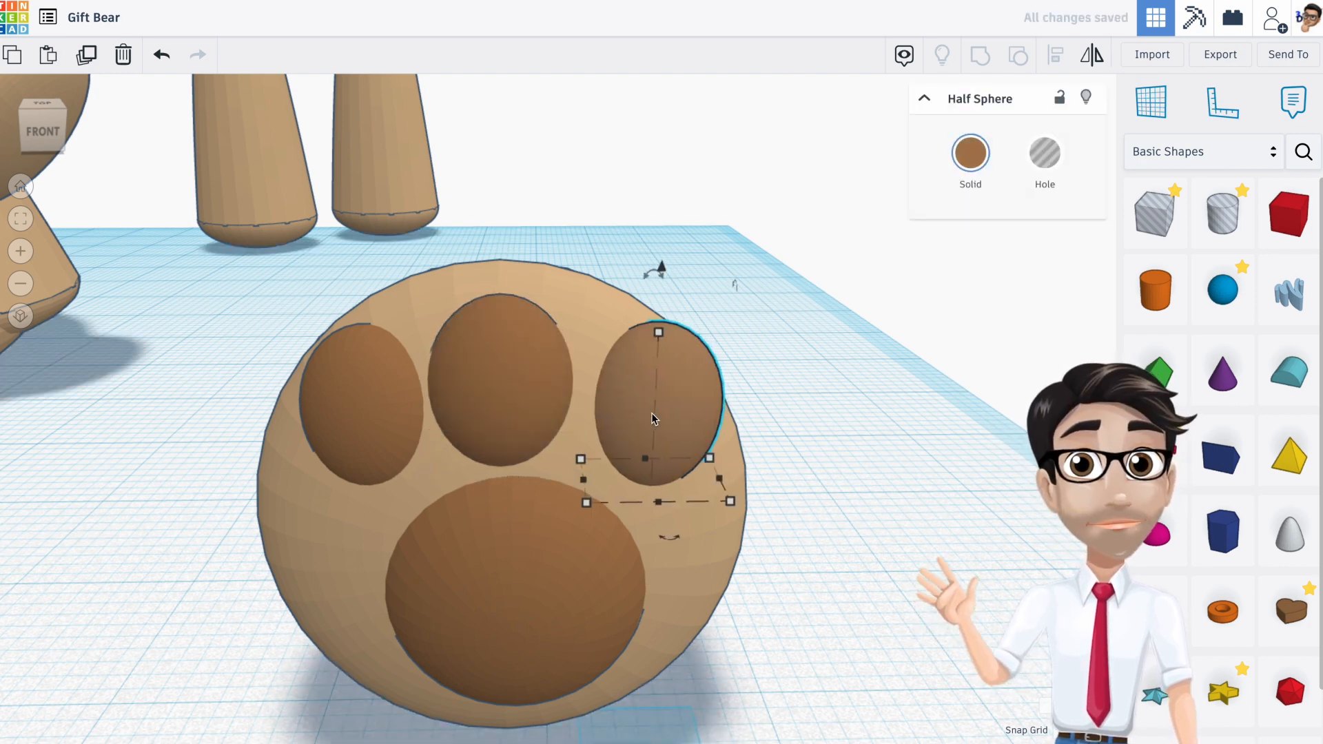
{"action": "key", "text": "Left"}
{"action": "key", "text": "Left"}
{"action": "key", "text": "Left"}
Step: Adjust the mirrored toe pad's tilt so it fits the rounded surface of the foot
{"action": "right_click_drag", "start_coordinate": [655, 412], "coordinate": [366, 398]}
{"action": "left_click_drag", "start_coordinate": [457, 290], "coordinate": [460, 287]}
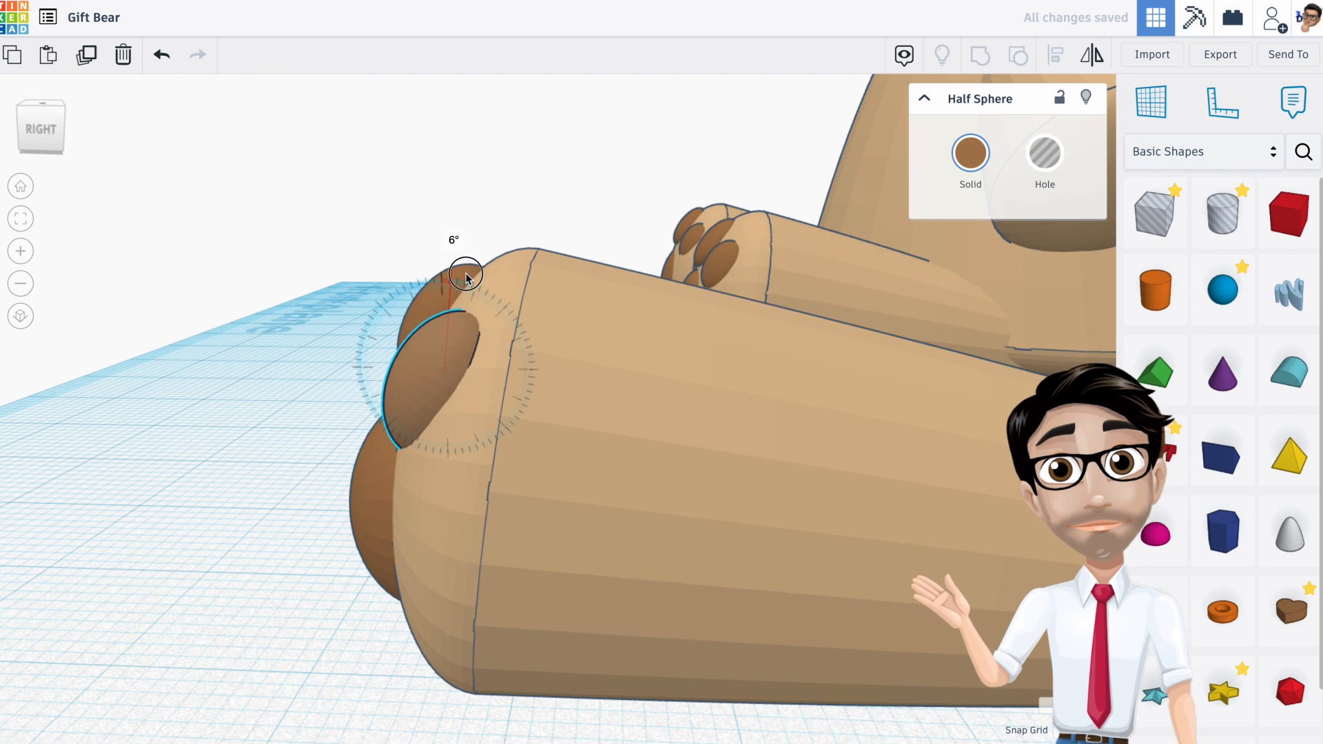
{"action": "left_click_drag", "start_coordinate": [469, 274], "coordinate": [463, 289]}
{"action": "right_click_drag", "start_coordinate": [458, 370], "coordinate": [602, 386]}
Step: Move the finished leg with its paw pads aside, duplicate it, and place the copy alongside as a second leg
{"action": "scroll", "coordinate": [509, 402], "scroll_direction": "down", "scroll_amount": 5}
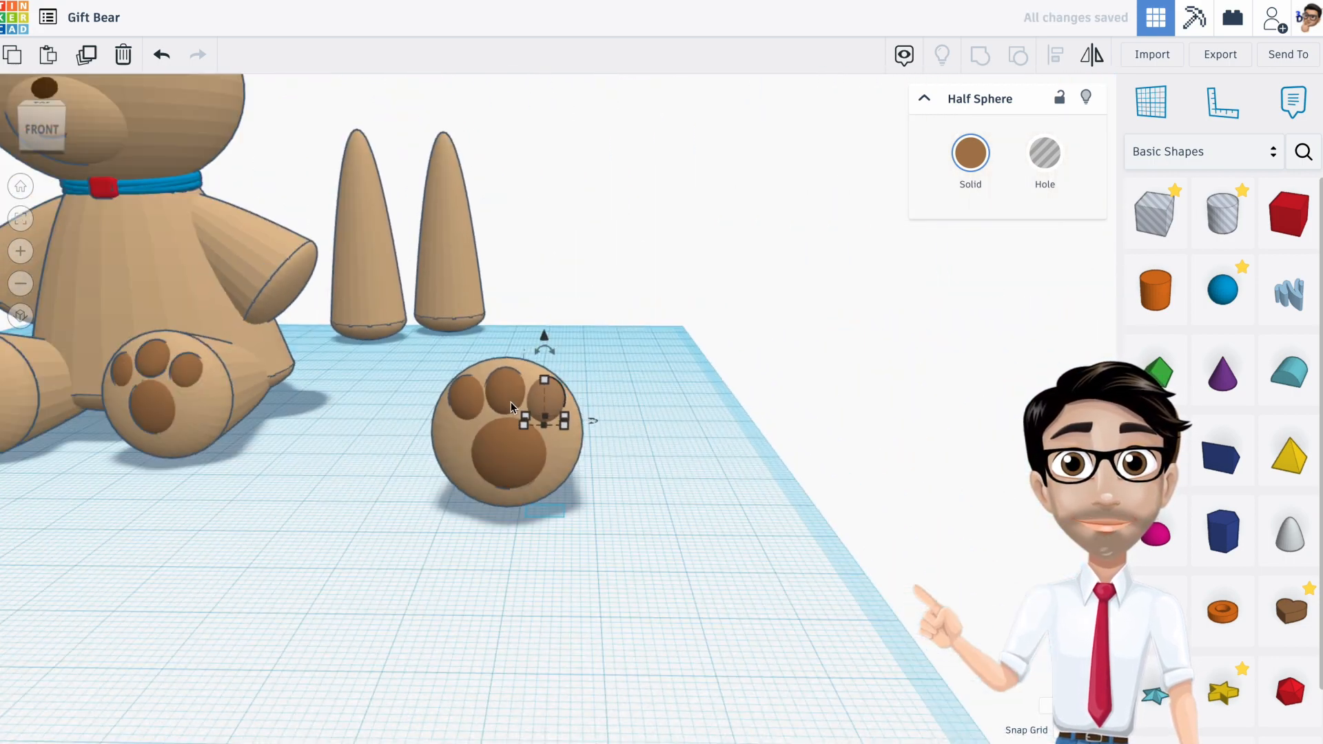
{"action": "right_click_drag", "start_coordinate": [510, 403], "coordinate": [523, 421]}
{"action": "mouse_move", "coordinate": [422, 335]}
{"action": "left_mouse_down"}
{"action": "mouse_move", "coordinate": [543, 435]}
{"action": "mouse_move", "coordinate": [718, 432]}
{"action": "left_mouse_up"}
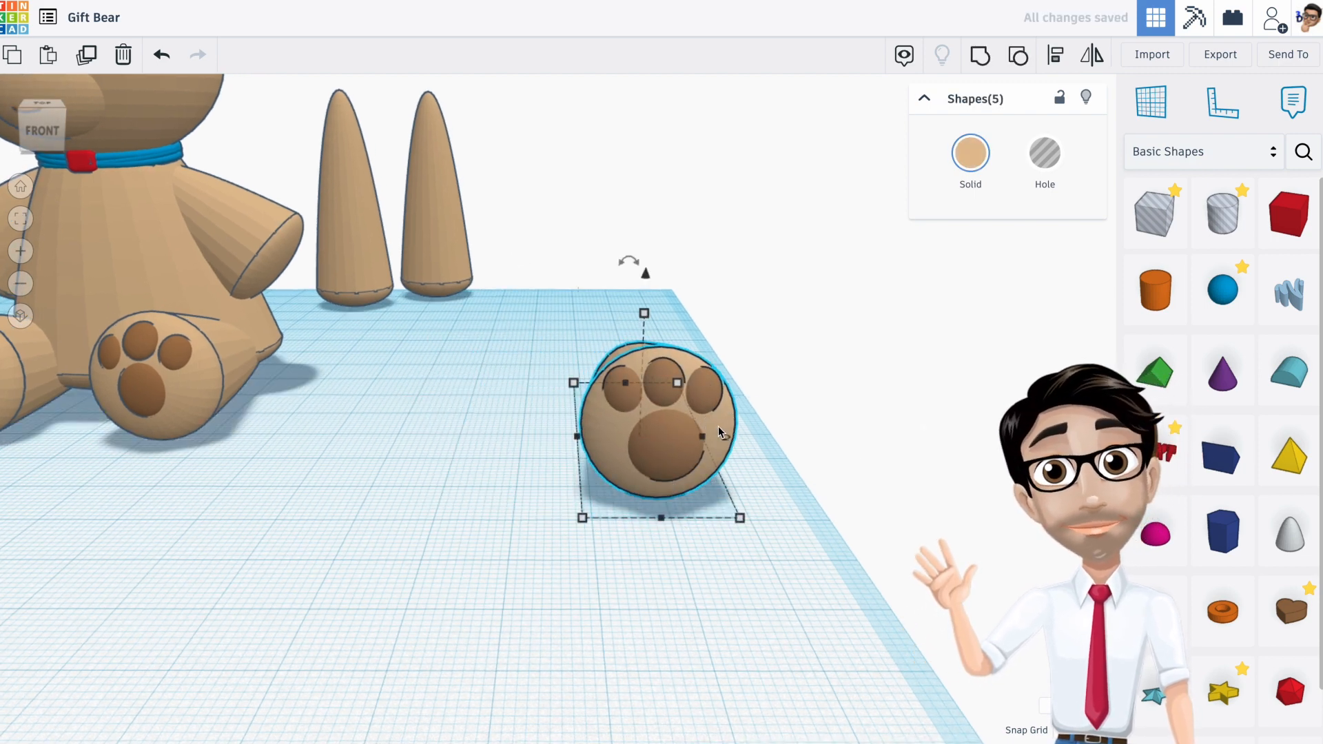
{"action": "key", "text": "ctrl+d"}
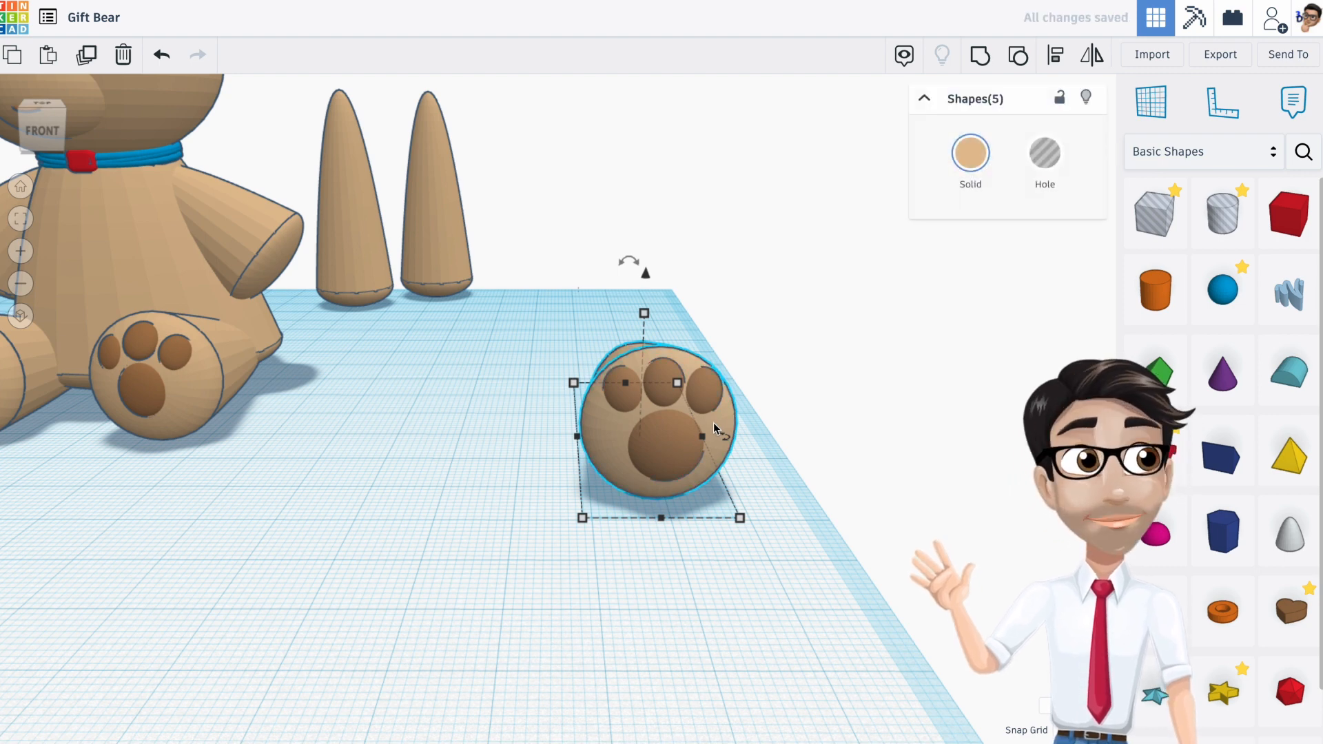
{"action": "left_click_drag", "start_coordinate": [717, 419], "coordinate": [496, 427]}
Step: Move one standing tapered shape to the legs and set its width and length to 50 each for the body
{"action": "left_click_drag", "start_coordinate": [450, 239], "coordinate": [580, 311]}
{"action": "right_click_drag", "start_coordinate": [580, 311], "coordinate": [534, 425]}
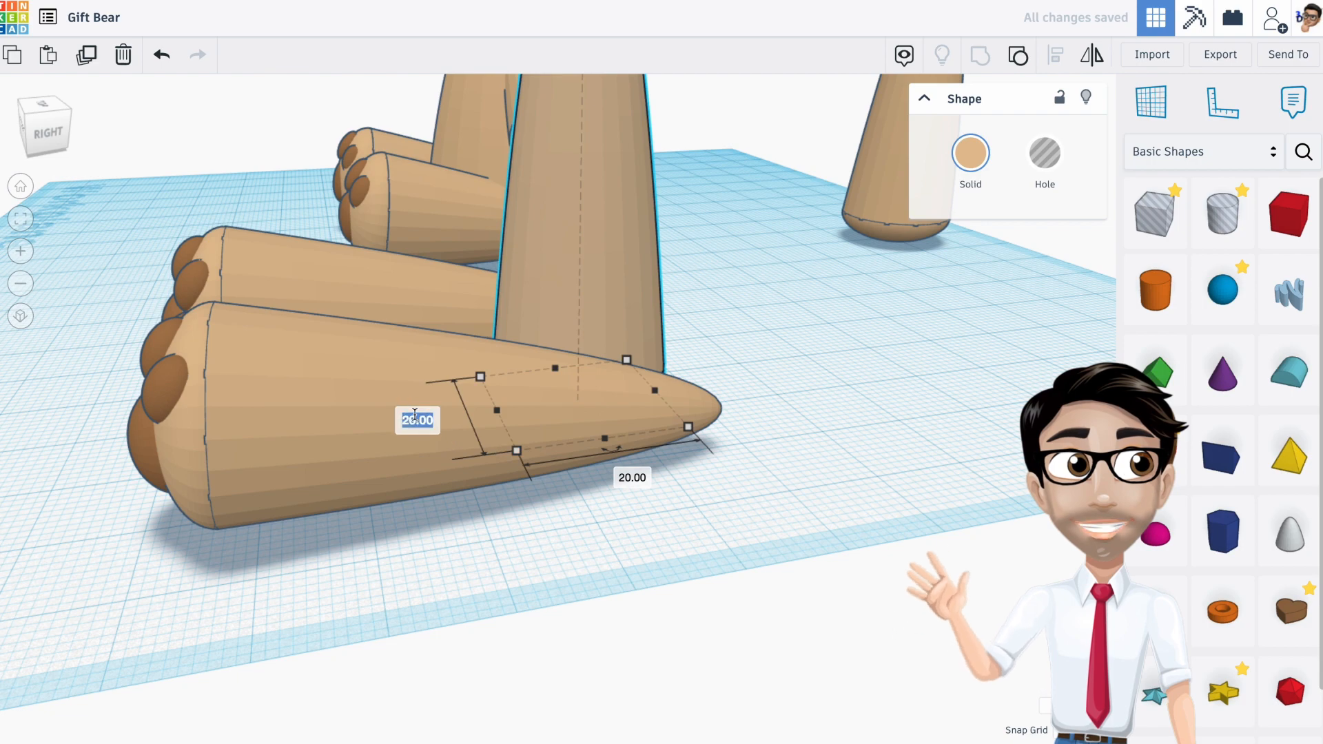
{"action": "type", "text": "50"}
{"action": "key", "text": "Return"}
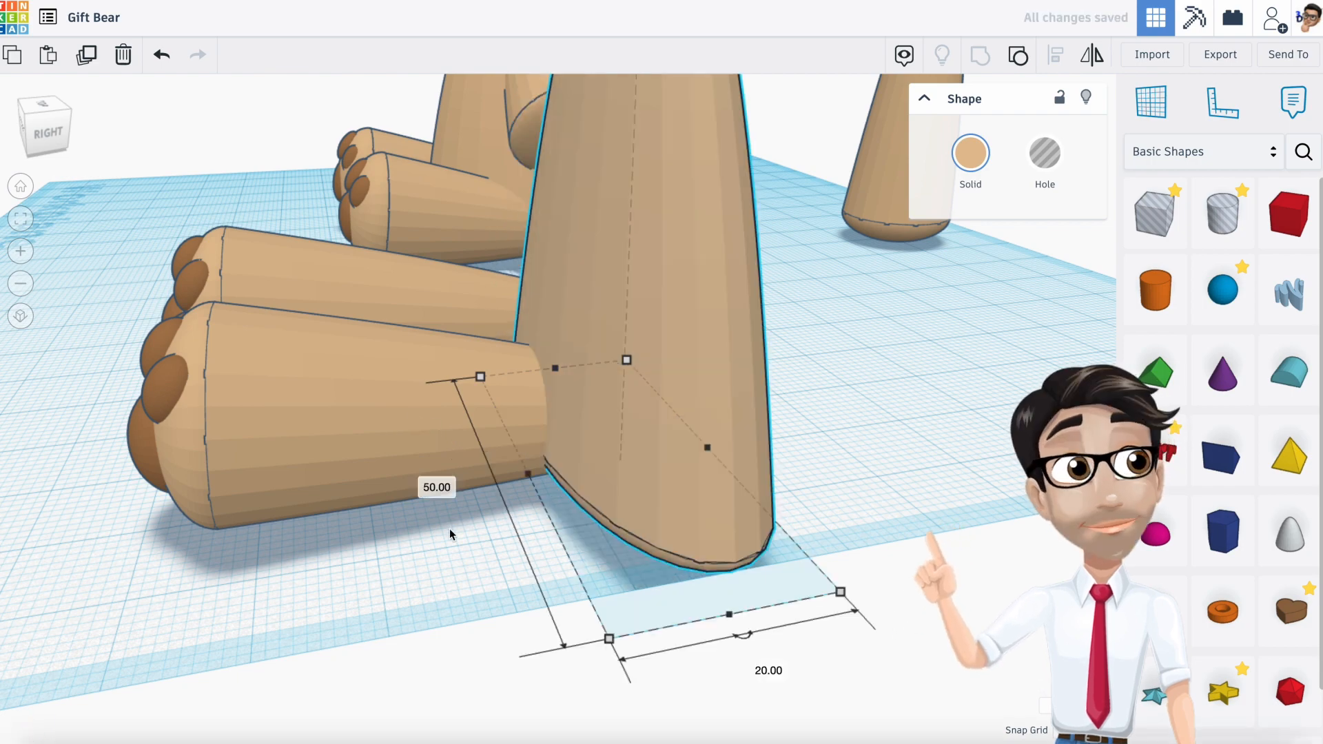
{"action": "type", "text": "50"}
{"action": "key", "text": "Return"}
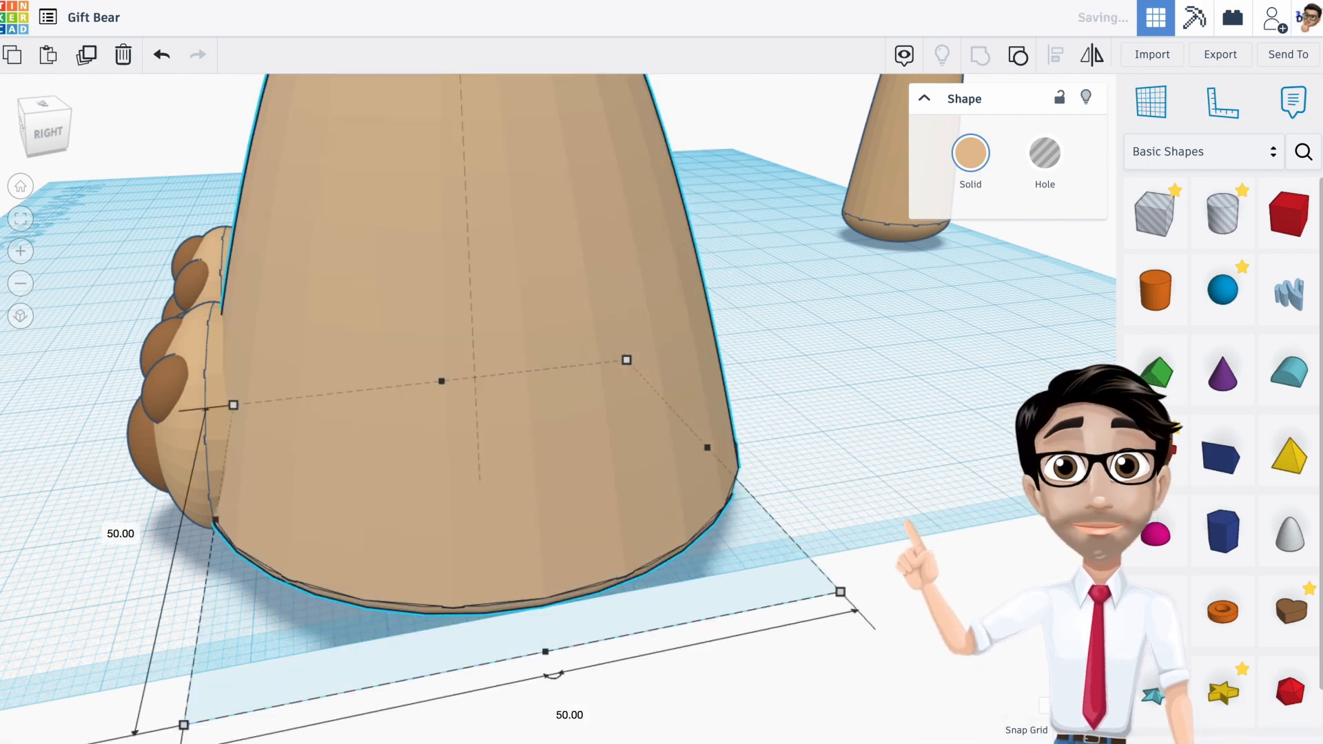
Step: Reposition the enlarged body so it stands between and behind the two legs
{"action": "right_click_drag", "start_coordinate": [340, 366], "coordinate": [689, 329]}
{"action": "scroll", "coordinate": [427, 360], "scroll_direction": "down", "scroll_amount": 5}
{"action": "scroll", "coordinate": [427, 360], "scroll_direction": "down", "scroll_amount": 2}
{"action": "left_click_drag", "start_coordinate": [468, 274], "coordinate": [357, 263]}
{"action": "scroll", "coordinate": [481, 311], "scroll_direction": "up", "scroll_amount": 5}
{"action": "right_click_drag", "start_coordinate": [596, 349], "coordinate": [557, 436]}
{"action": "middle_click_drag", "start_coordinate": [557, 436], "coordinate": [526, 396]}
{"action": "scroll", "coordinate": [626, 369], "scroll_direction": "up", "scroll_amount": 5}
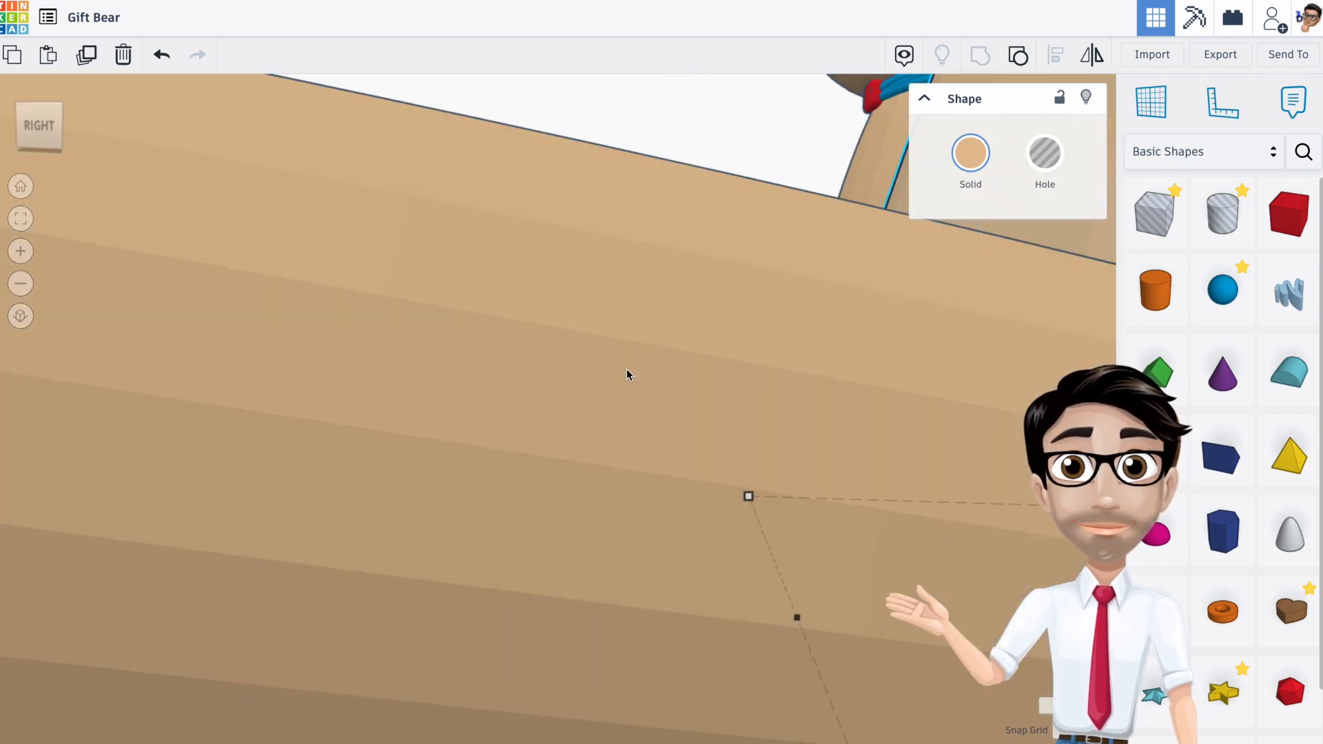
Step: Select both legs with all their paw pads from above and push them back into the body
{"action": "scroll", "coordinate": [626, 369], "scroll_direction": "down", "scroll_amount": 8}
{"action": "scroll", "coordinate": [625, 369], "scroll_direction": "down", "scroll_amount": 4}
{"action": "right_click_drag", "start_coordinate": [561, 324], "coordinate": [193, 449]}
{"action": "left_click_drag", "start_coordinate": [543, 486], "coordinate": [544, 485]}
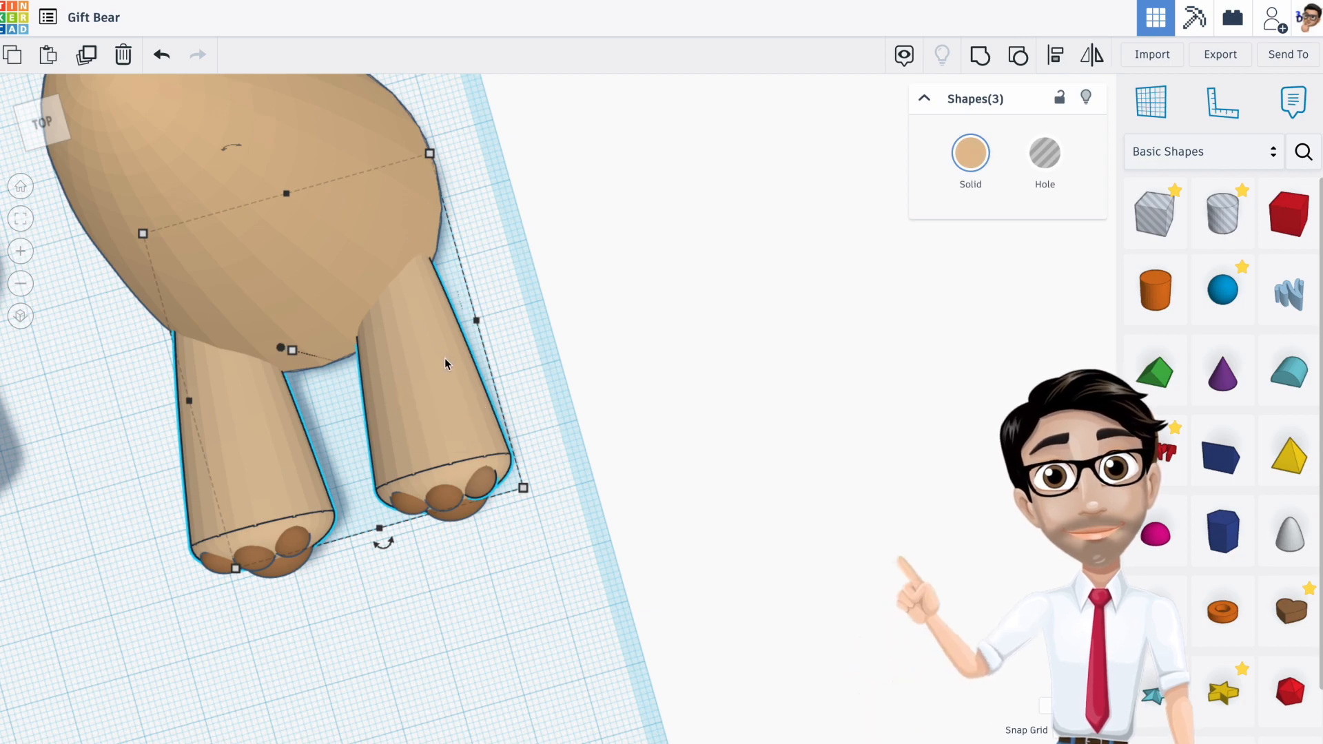
{"action": "left_click", "coordinate": [38, 133]}
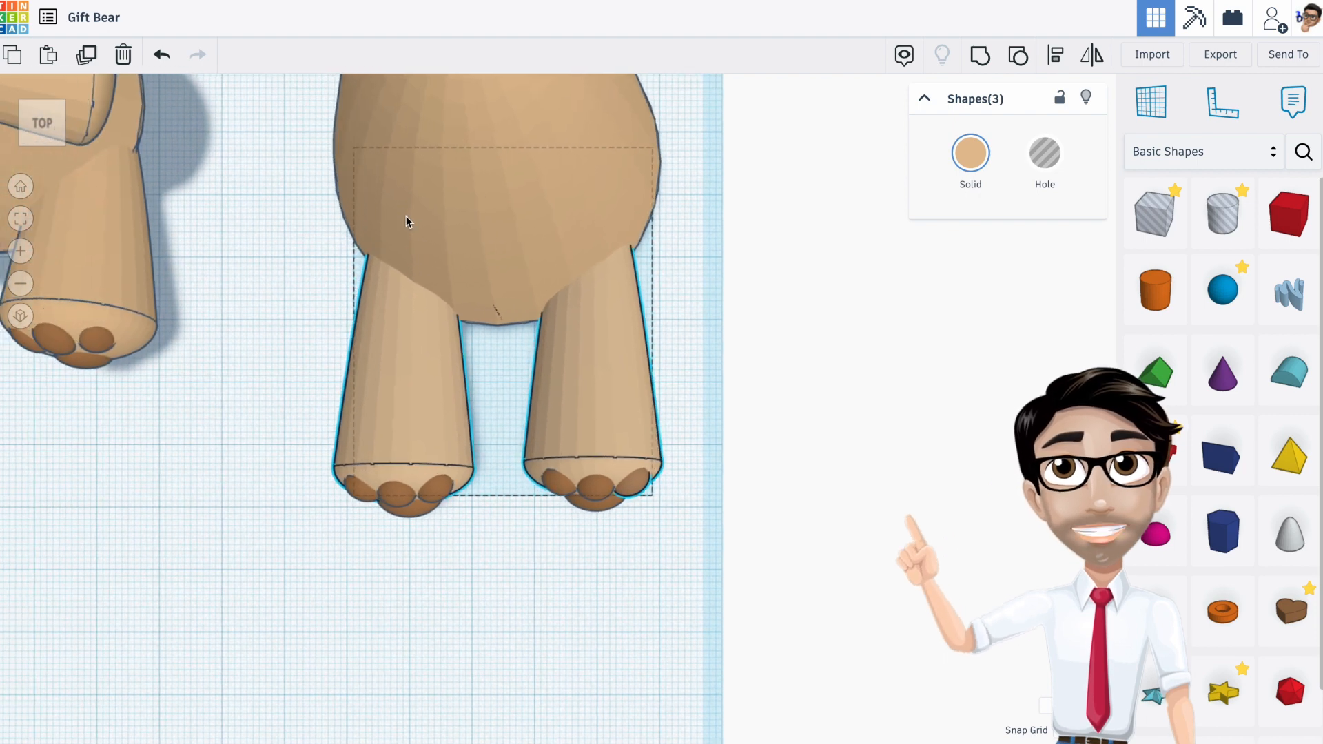
{"action": "left_click", "coordinate": [263, 391]}
{"action": "left_click_drag", "start_coordinate": [263, 397], "coordinate": [771, 525]}
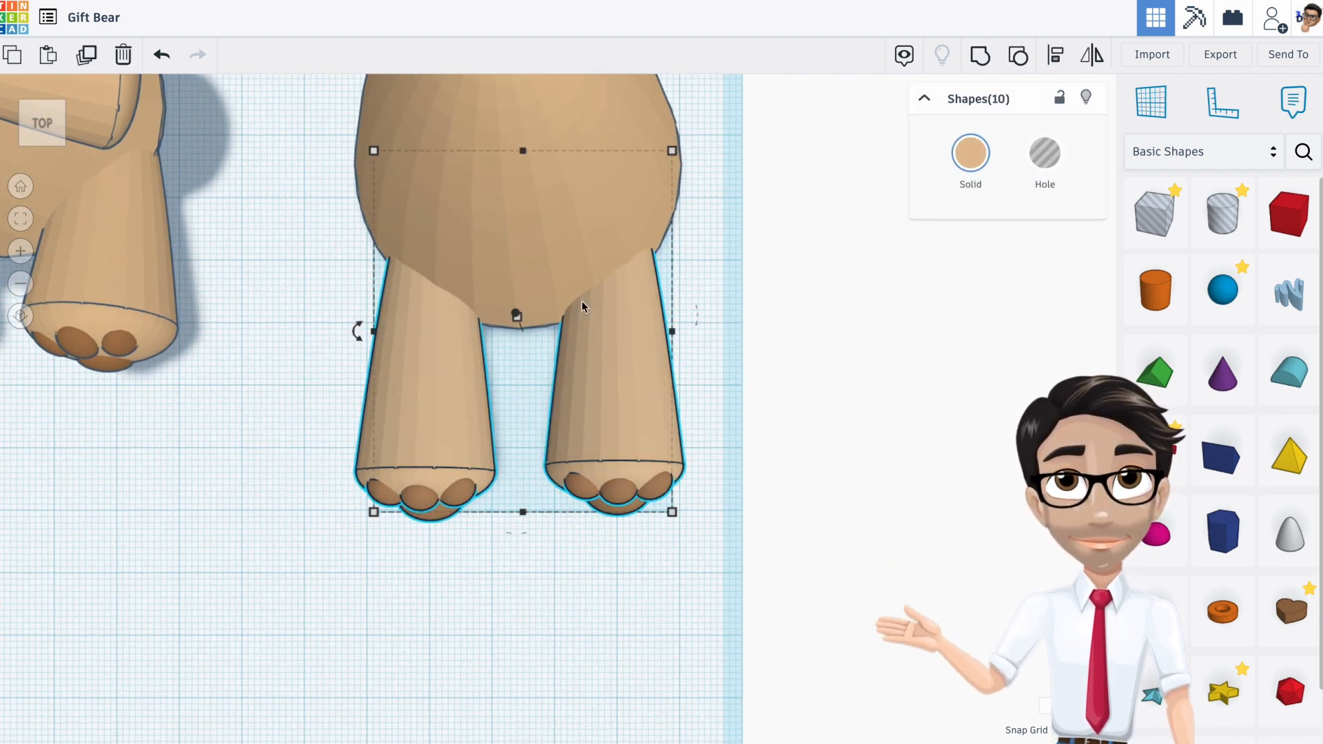
{"action": "key", "text": "Up"}
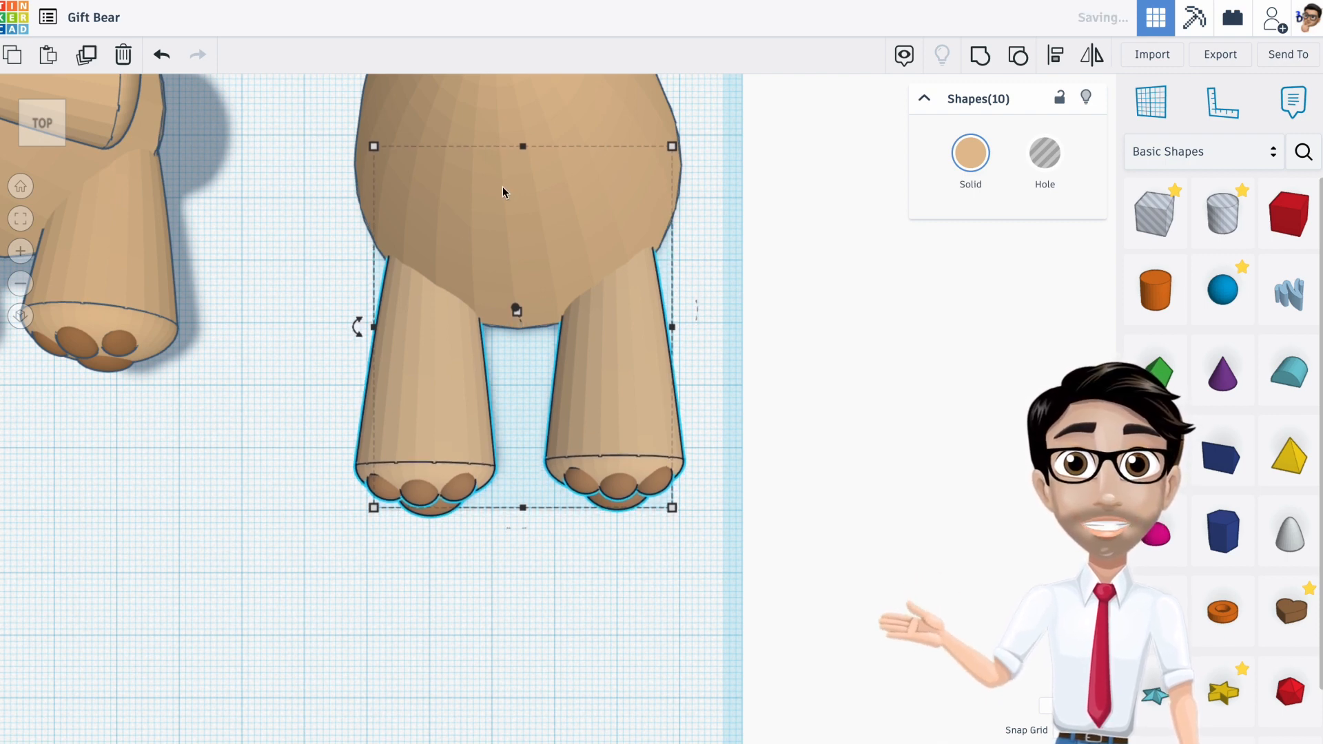
{"action": "key", "text": "Up"}
{"action": "key", "text": "Up"}
{"action": "key", "text": "Up"}
{"action": "key", "text": "Up"}
{"action": "key", "text": "Up"}
{"action": "key", "text": "Up"}
{"action": "key", "text": "Up"}
{"action": "key", "text": "Up"}
{"action": "key", "text": "Up"}
{"action": "key", "text": "Up"}
Step: Bring the remaining tapered shape beside the body and set its height to 30 for an arm
{"action": "right_click_drag", "start_coordinate": [539, 243], "coordinate": [609, 296]}
{"action": "scroll", "coordinate": [627, 375], "scroll_direction": "down", "scroll_amount": 4}
{"action": "right_click_drag", "start_coordinate": [711, 386], "coordinate": [435, 421]}
{"action": "left_click_drag", "start_coordinate": [325, 320], "coordinate": [643, 378]}
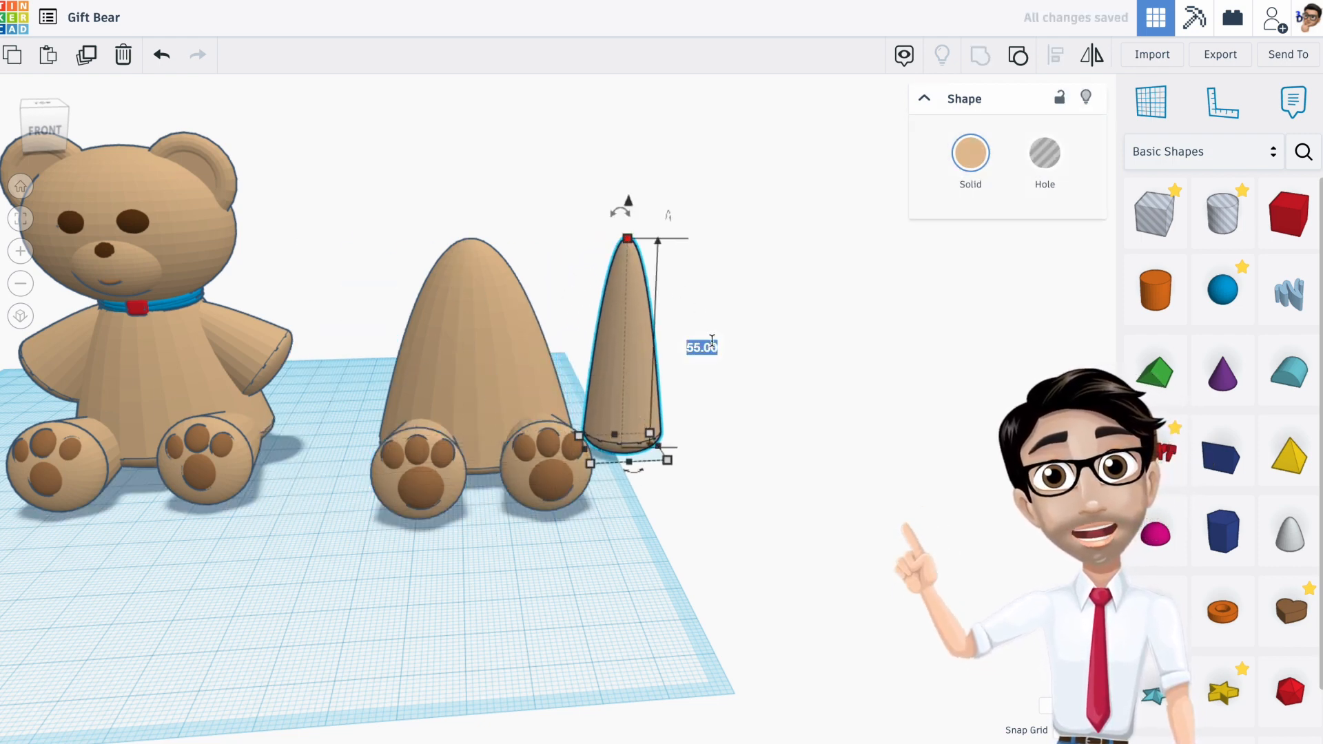
{"action": "key", "text": "Return"}
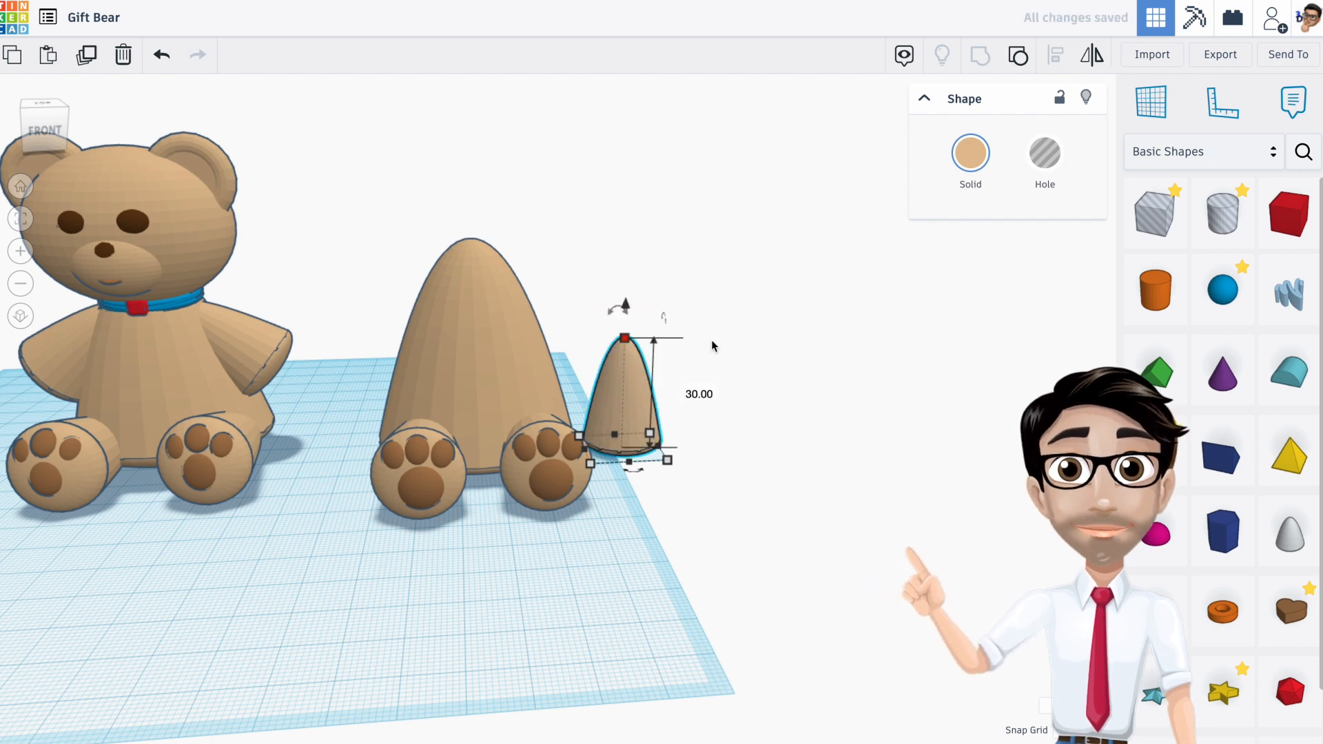
Step: Raise the shortened arm shape off the workplane and move it against the body's upper side
{"action": "left_click_drag", "start_coordinate": [626, 377], "coordinate": [578, 369]}
{"action": "left_click_drag", "start_coordinate": [578, 308], "coordinate": [570, 209]}
{"action": "right_click_drag", "start_coordinate": [570, 210], "coordinate": [758, 351]}
{"action": "left_click_drag", "start_coordinate": [875, 379], "coordinate": [818, 358]}
{"action": "right_click_drag", "start_coordinate": [757, 361], "coordinate": [646, 314]}
{"action": "scroll", "coordinate": [559, 317], "scroll_direction": "down", "scroll_amount": 3}
{"action": "scroll", "coordinate": [559, 317], "scroll_direction": "up", "scroll_amount": 4}
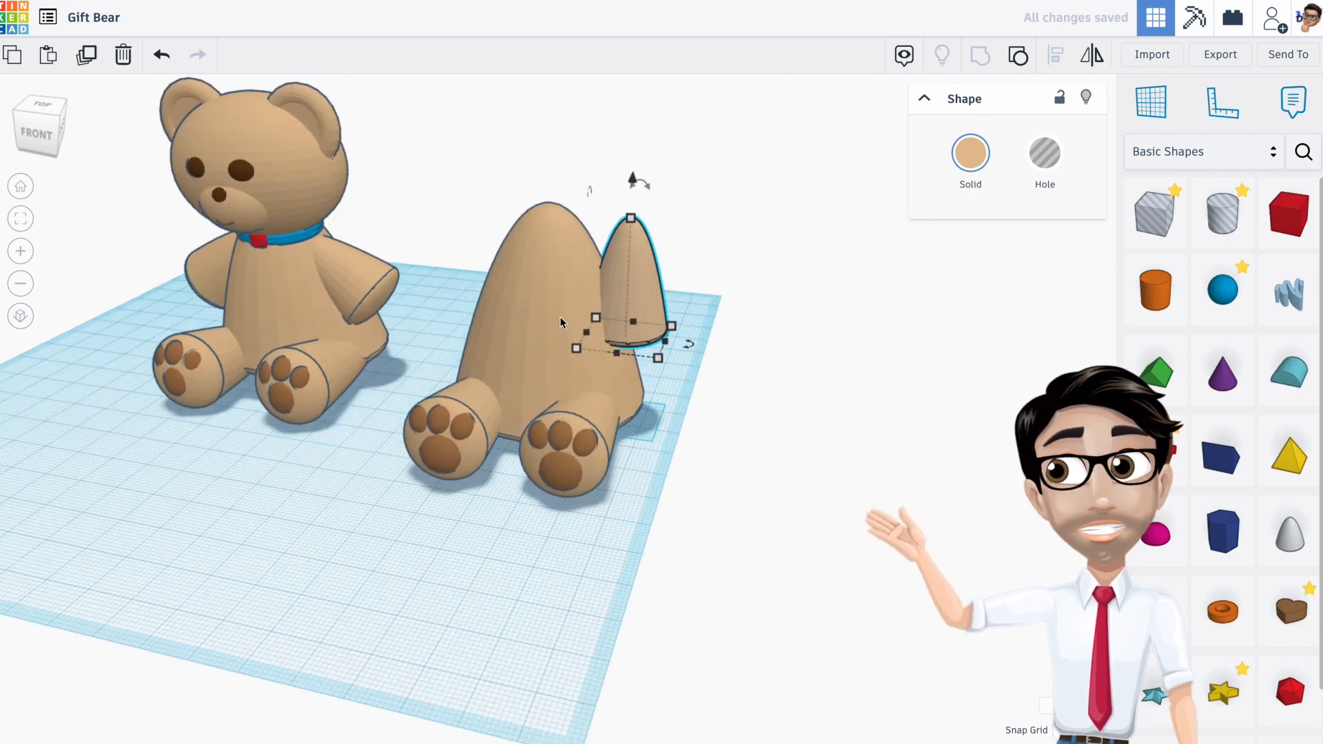
Step: Rotate the arm so its wide end points outward and its narrow tip meets the body's shoulder
{"action": "right_click_drag", "start_coordinate": [662, 305], "coordinate": [612, 310]}
{"action": "middle_click_drag", "start_coordinate": [559, 276], "coordinate": [525, 389]}
{"action": "left_click_drag", "start_coordinate": [594, 307], "coordinate": [529, 295]}
{"action": "right_click_drag", "start_coordinate": [563, 303], "coordinate": [574, 267]}
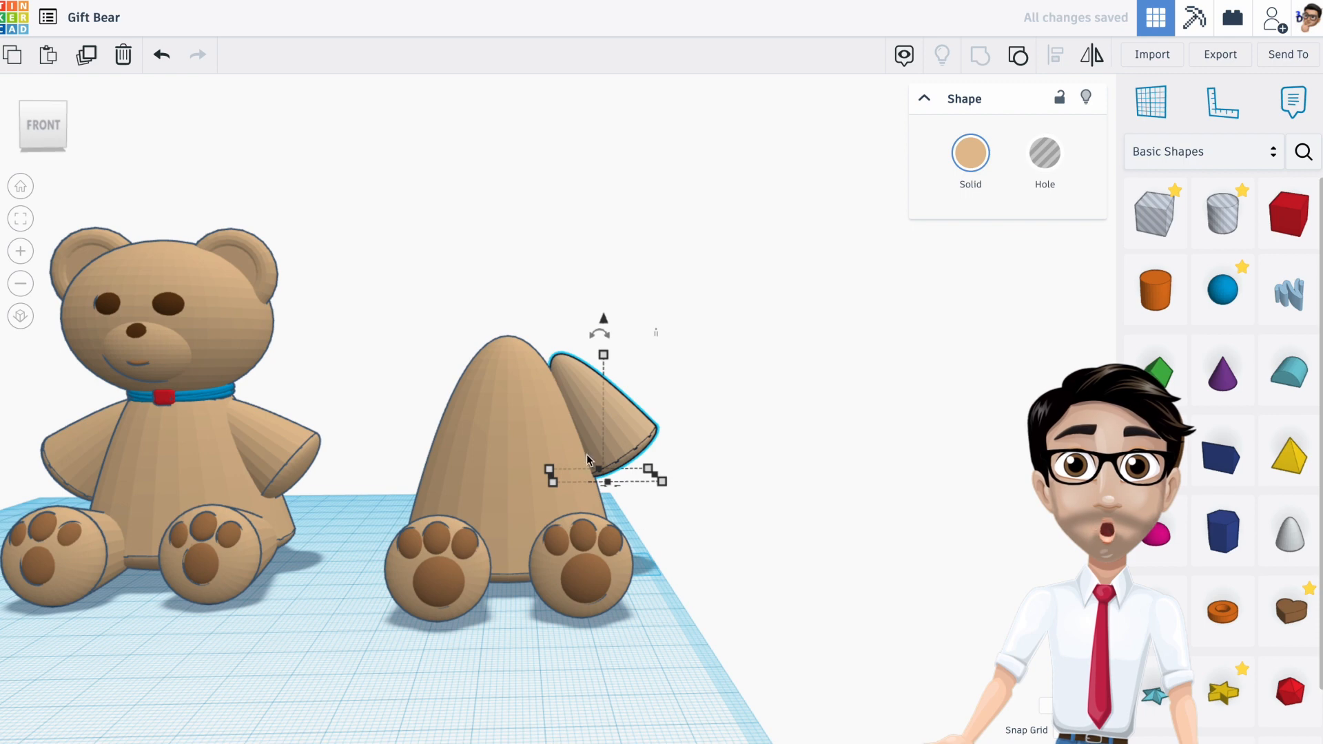
Step: Examine from several angles how the arm's tip and lower edge meet the side of the body
{"action": "scroll", "coordinate": [586, 453], "scroll_direction": "up", "scroll_amount": 6}
{"action": "right_click_drag", "start_coordinate": [589, 457], "coordinate": [622, 463]}
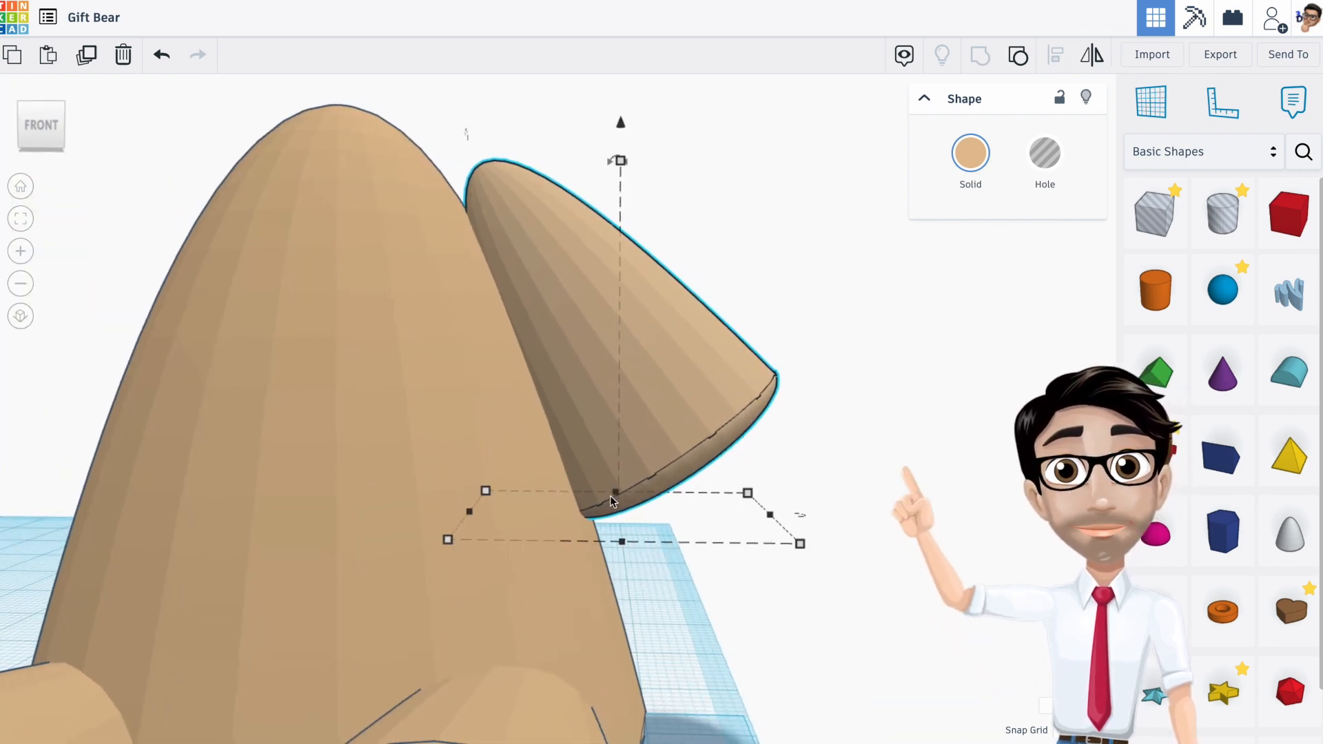
{"action": "right_click_drag", "start_coordinate": [593, 524], "coordinate": [591, 507]}
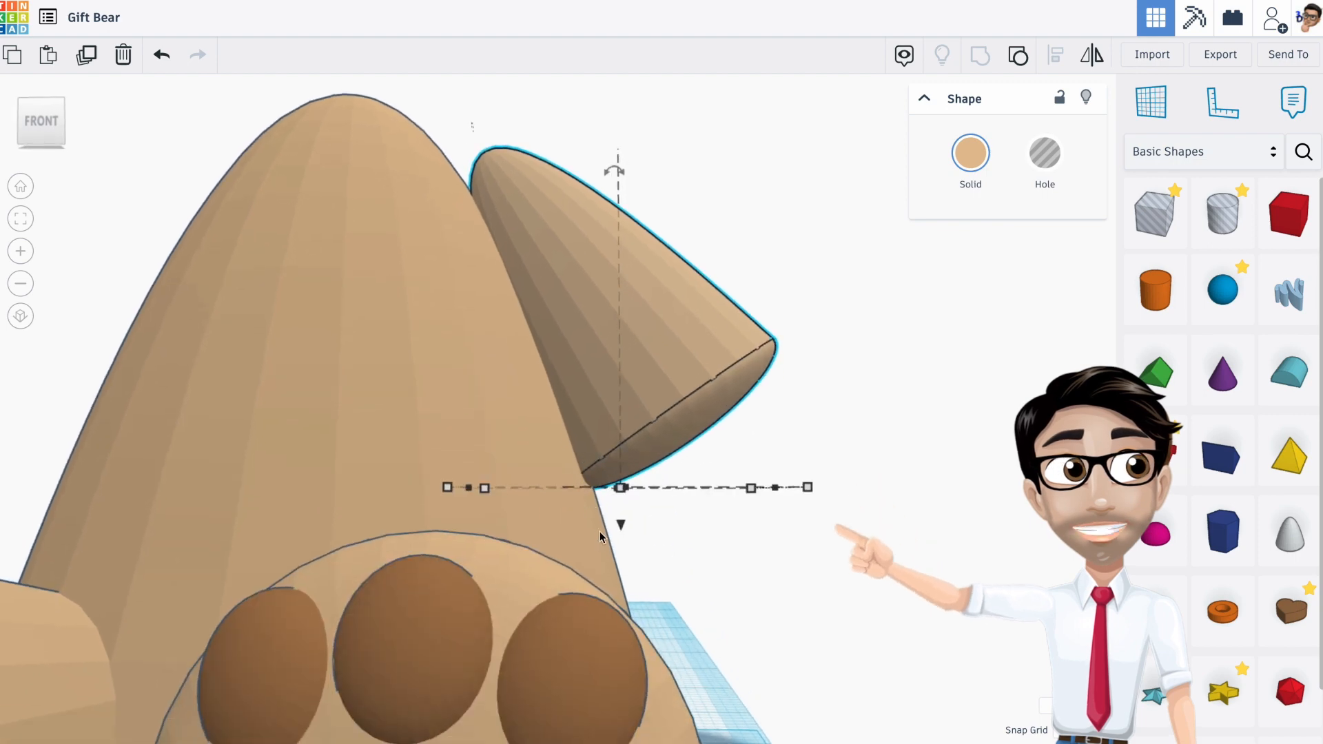
{"action": "scroll", "coordinate": [610, 406], "scroll_direction": "up", "scroll_amount": 3}
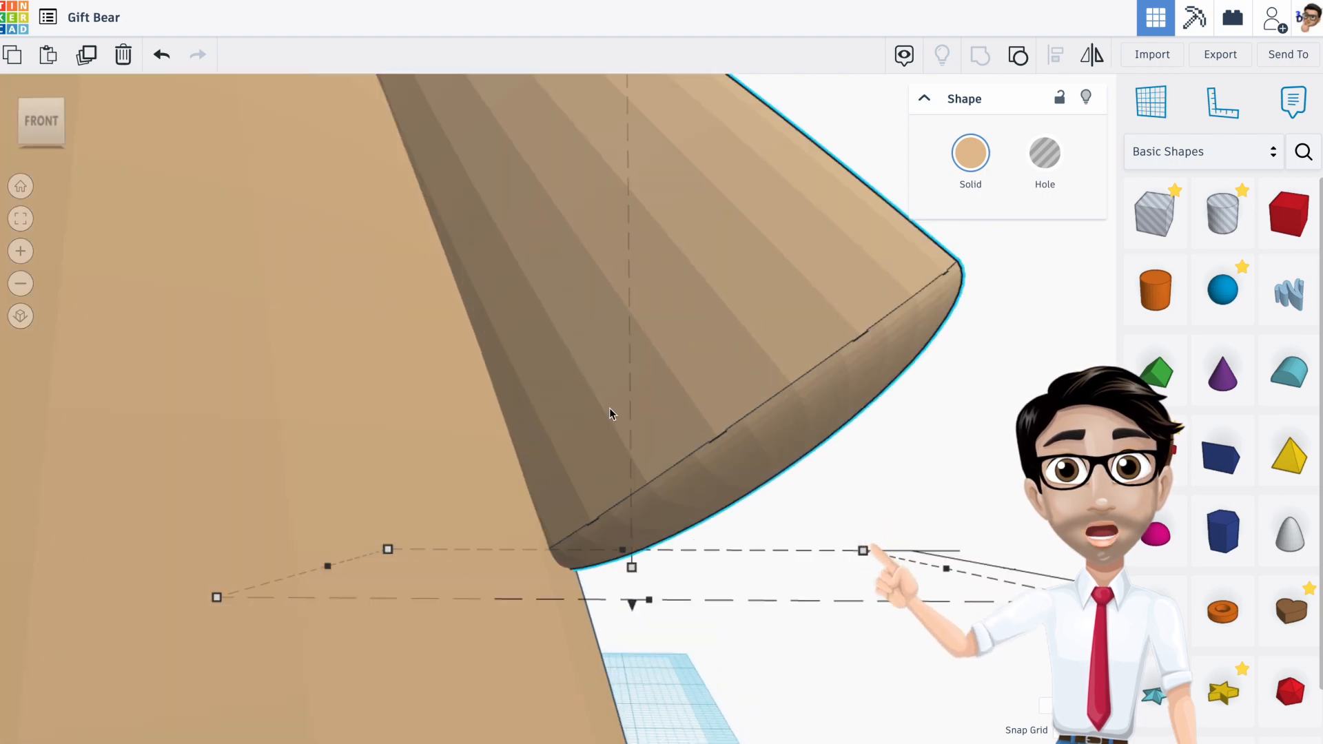
{"action": "scroll", "coordinate": [599, 532], "scroll_direction": "up", "scroll_amount": 1}
{"action": "scroll", "coordinate": [599, 530], "scroll_direction": "down", "scroll_amount": 4}
{"action": "right_click_drag", "start_coordinate": [611, 499], "coordinate": [613, 505]}
{"action": "right_click_drag", "start_coordinate": [644, 395], "coordinate": [642, 411]}
{"action": "scroll", "coordinate": [639, 393], "scroll_direction": "down", "scroll_amount": 1}
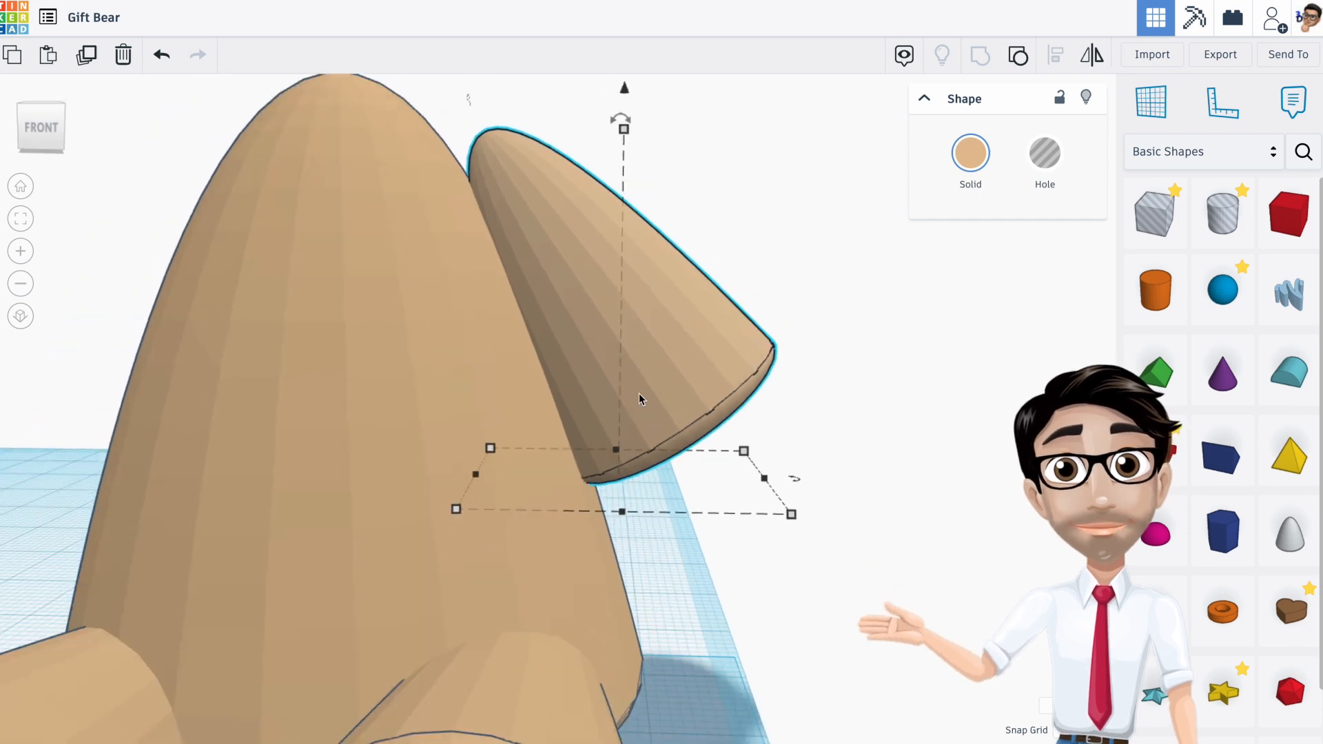
{"action": "scroll", "coordinate": [639, 392], "scroll_direction": "down", "scroll_amount": 1}
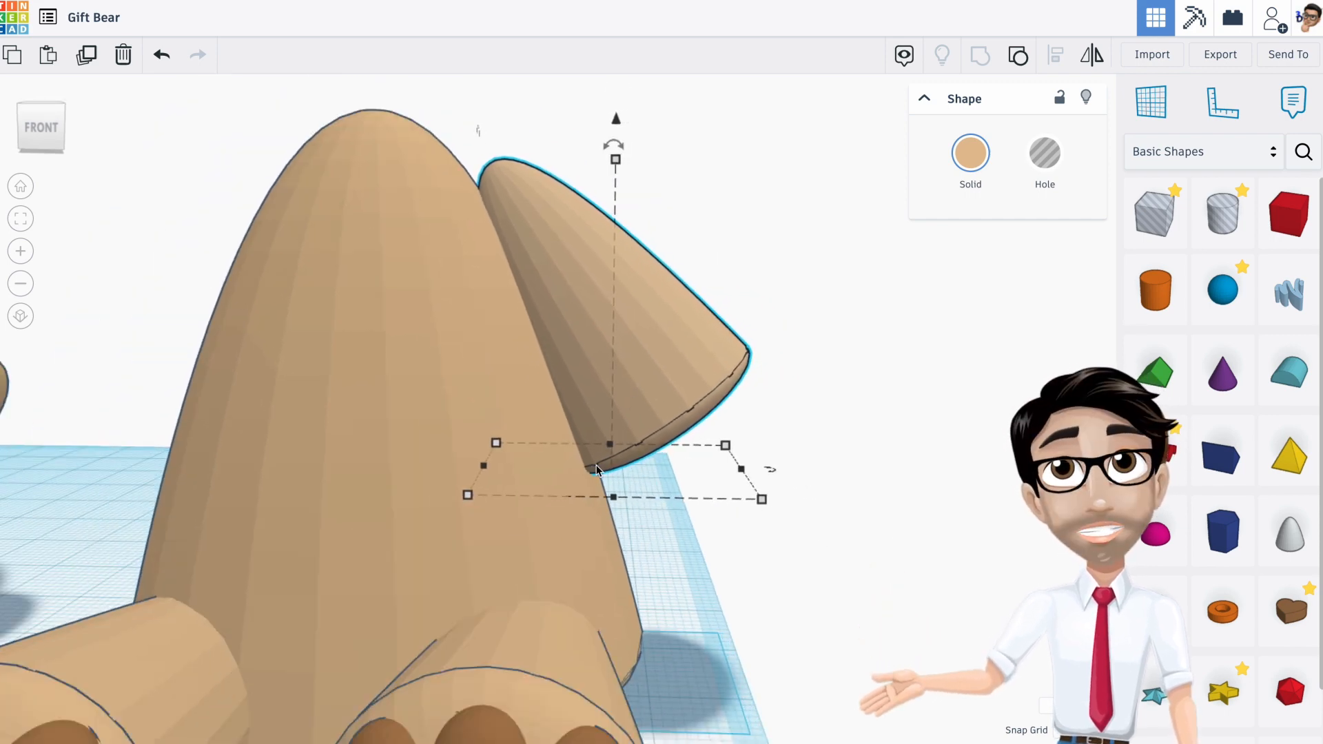
Step: Fine-tune the arm's tilt so it rests against the body's shoulder, checking the fit from the front
{"action": "left_click_drag", "start_coordinate": [610, 146], "coordinate": [598, 100]}
{"action": "right_click_drag", "start_coordinate": [634, 228], "coordinate": [545, 505]}
{"action": "right_click_drag", "start_coordinate": [372, 482], "coordinate": [584, 440]}
{"action": "scroll", "coordinate": [568, 464], "scroll_direction": "down", "scroll_amount": 2}
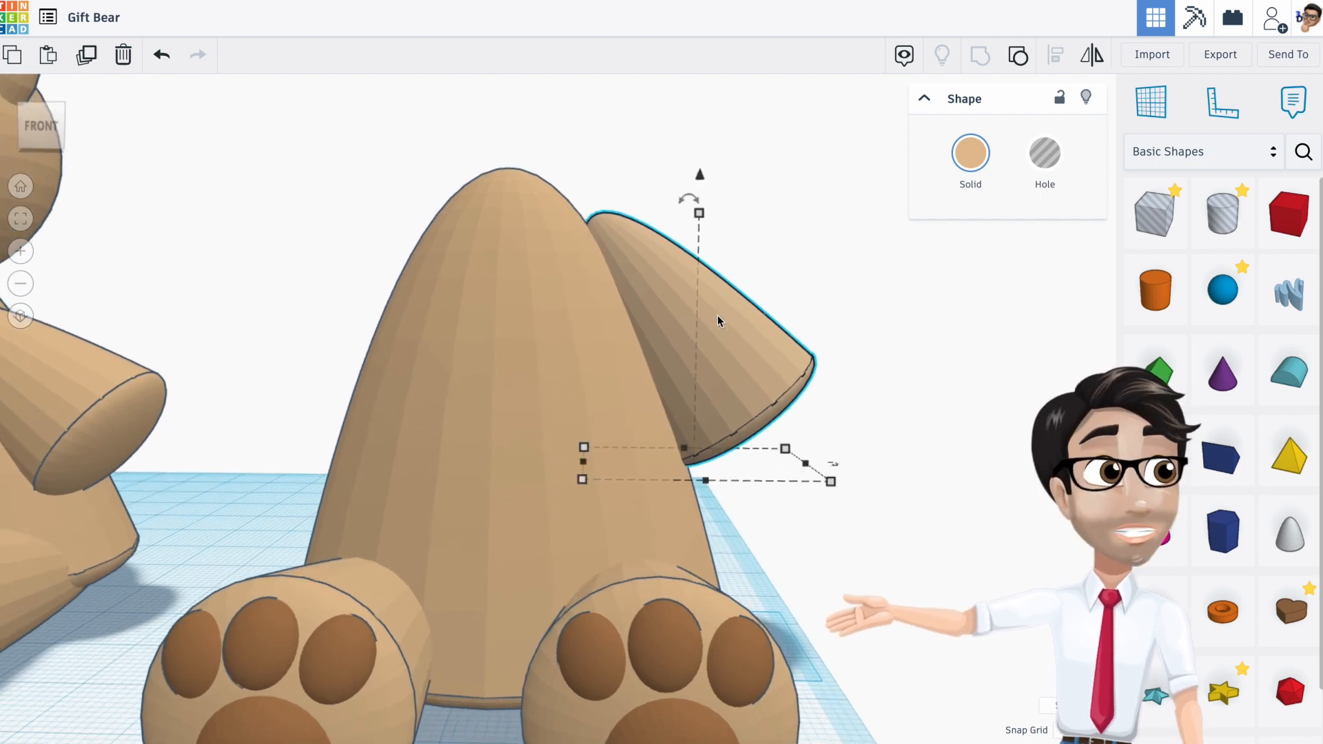
{"action": "scroll", "coordinate": [683, 366], "scroll_direction": "down", "scroll_amount": 1}
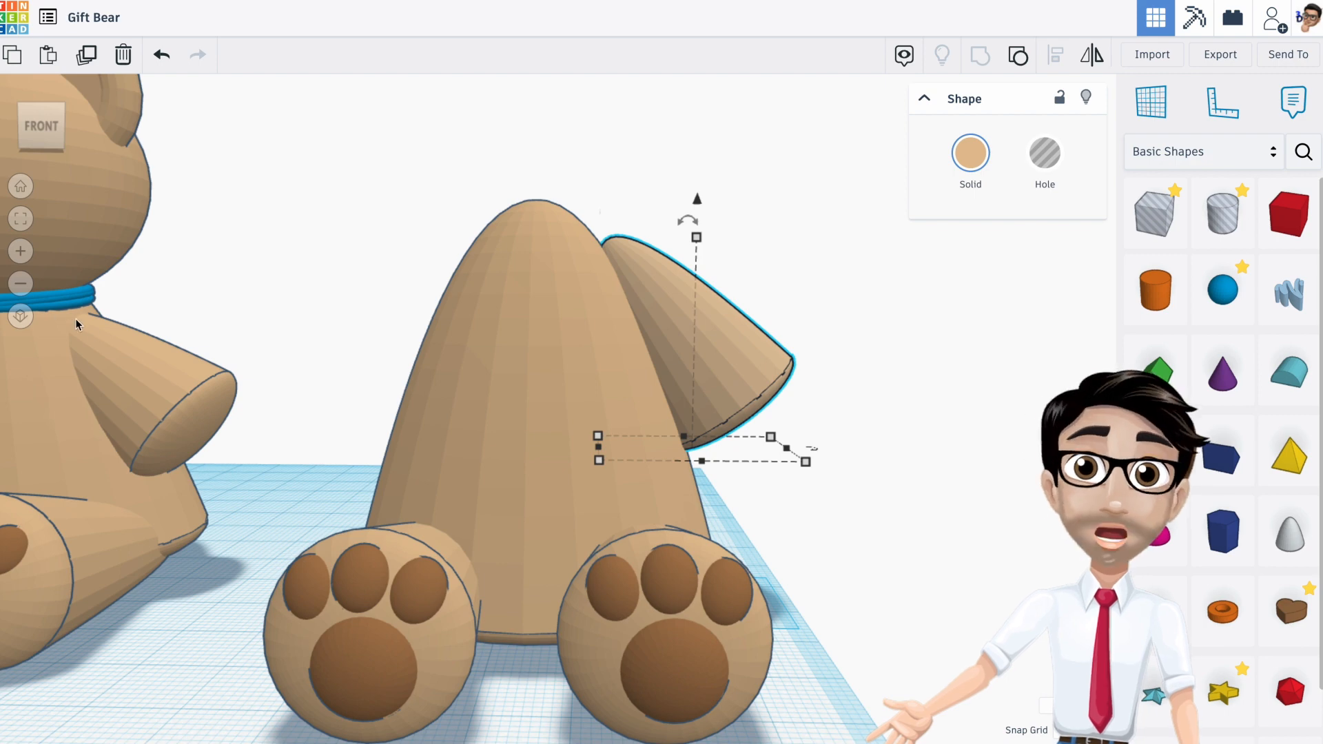
{"action": "left_click_drag", "start_coordinate": [687, 220], "coordinate": [675, 186]}
{"action": "mouse_move", "coordinate": [676, 456]}
{"action": "right_mouse_down"}
{"action": "mouse_move", "coordinate": [562, 456]}
{"action": "mouse_move", "coordinate": [700, 459]}
{"action": "mouse_move", "coordinate": [661, 464]}
{"action": "right_mouse_up"}
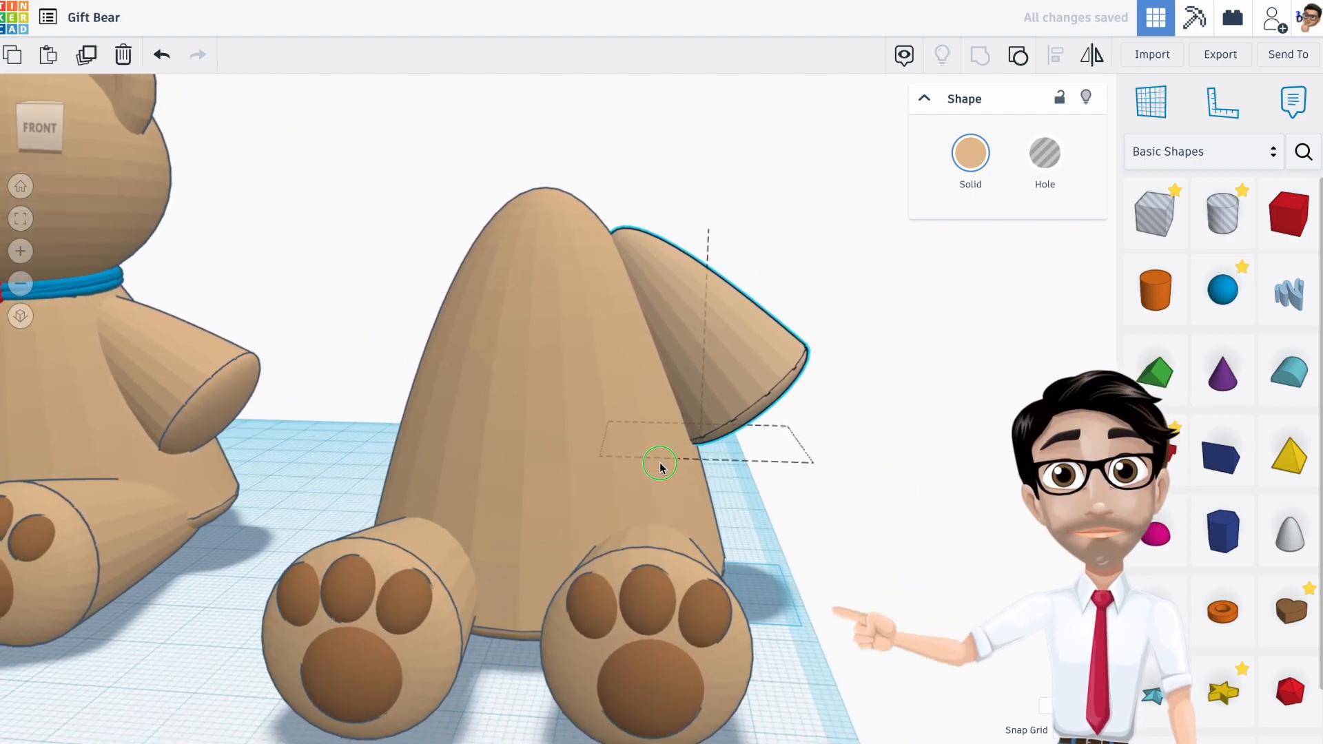
{"action": "left_click_drag", "start_coordinate": [708, 204], "coordinate": [699, 169]}
{"action": "right_click_drag", "start_coordinate": [706, 317], "coordinate": [738, 345]}
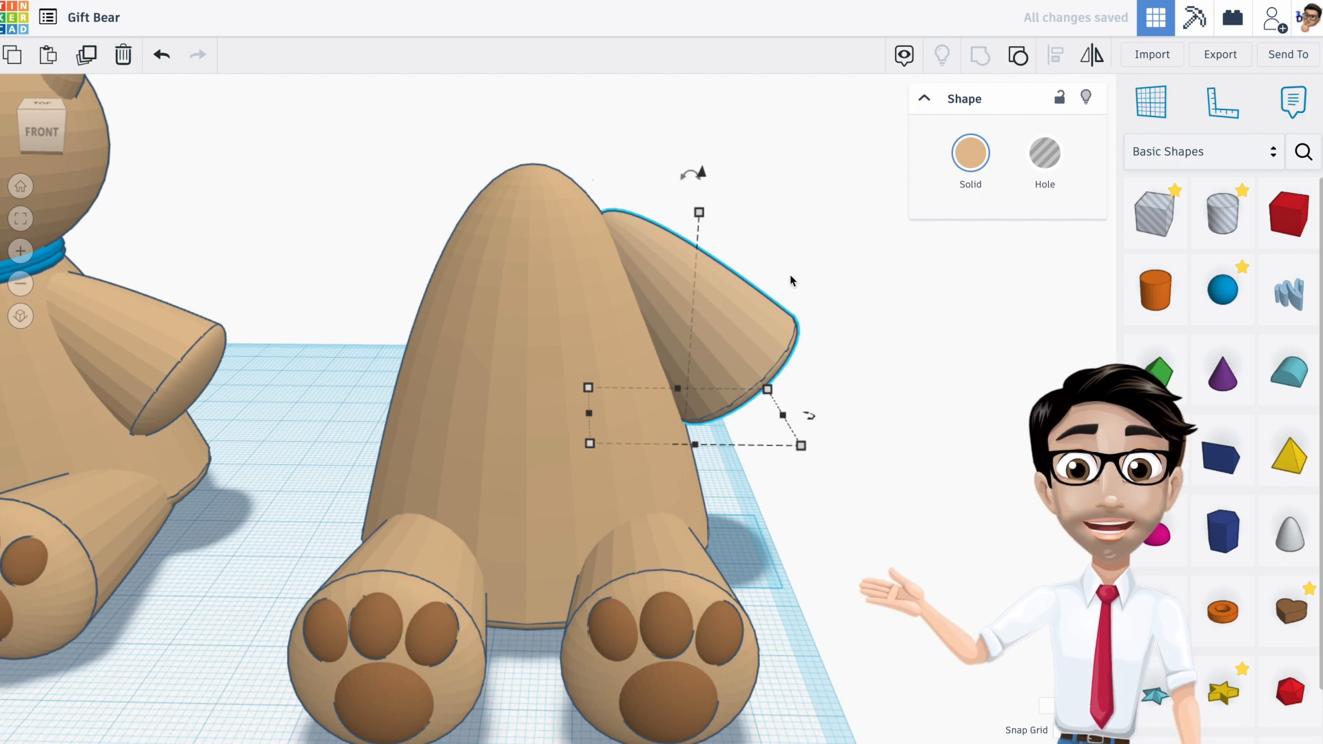
Step: Duplicate the arm, mirror the copy left to right, and move it across to the body's opposite shoulder
{"action": "left_click", "coordinate": [700, 457]}
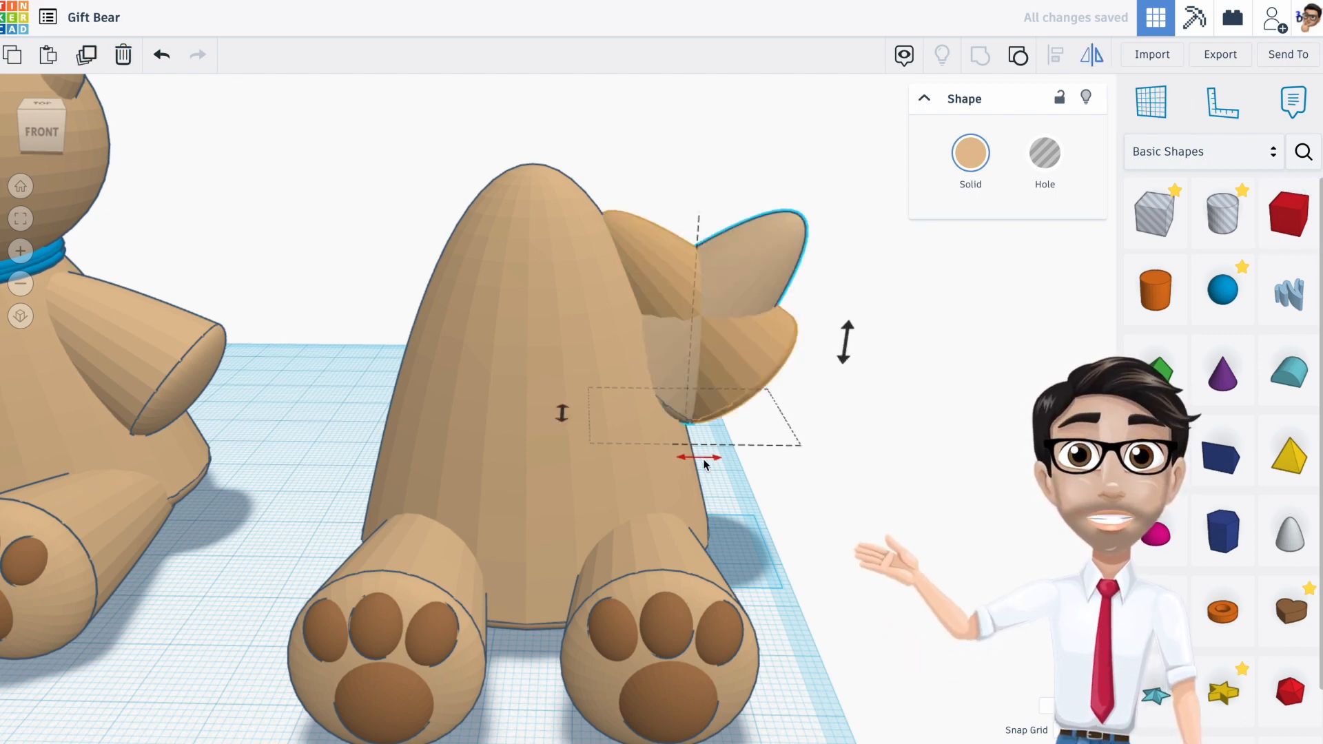
{"action": "key", "text": "Left"}
{"action": "key", "text": "Left"}
{"action": "key", "text": "Left"}
{"action": "key", "text": "Left"}
{"action": "key", "text": "Left"}
{"action": "key", "text": "Left"}
{"action": "key", "text": "Left"}
{"action": "key", "text": "Left"}
{"action": "key", "text": "Left"}
{"action": "key", "text": "Left"}
{"action": "key", "text": "Left"}
{"action": "key", "text": "Left"}
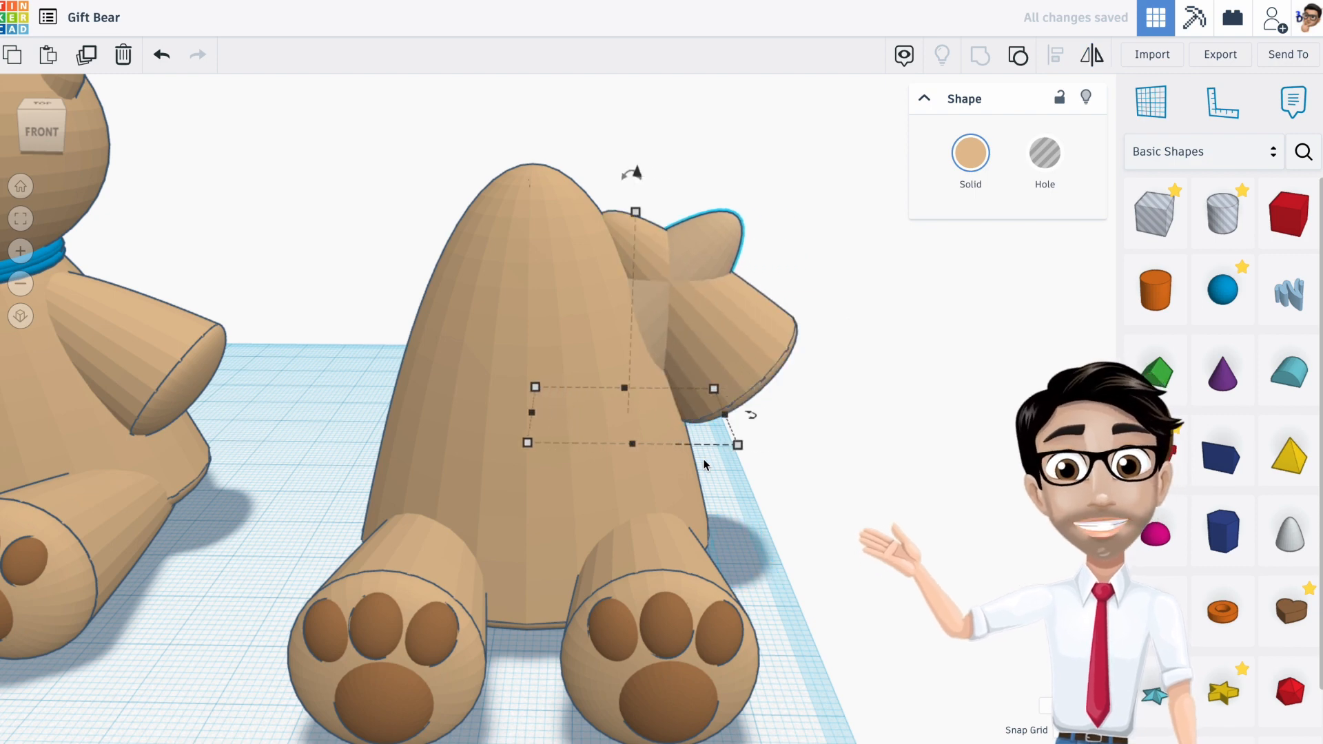
{"action": "key", "text": "Left"}
{"action": "key", "text": "Left"}
{"action": "key", "text": "Left"}
{"action": "key", "text": "Left"}
{"action": "key", "text": "Left"}
{"action": "key", "text": "Left"}
{"action": "key", "text": "Left"}
{"action": "key", "text": "Left"}
{"action": "key", "text": "Left"}
{"action": "key", "text": "Left"}
{"action": "key", "text": "Left"}
{"action": "key", "text": "Left"}
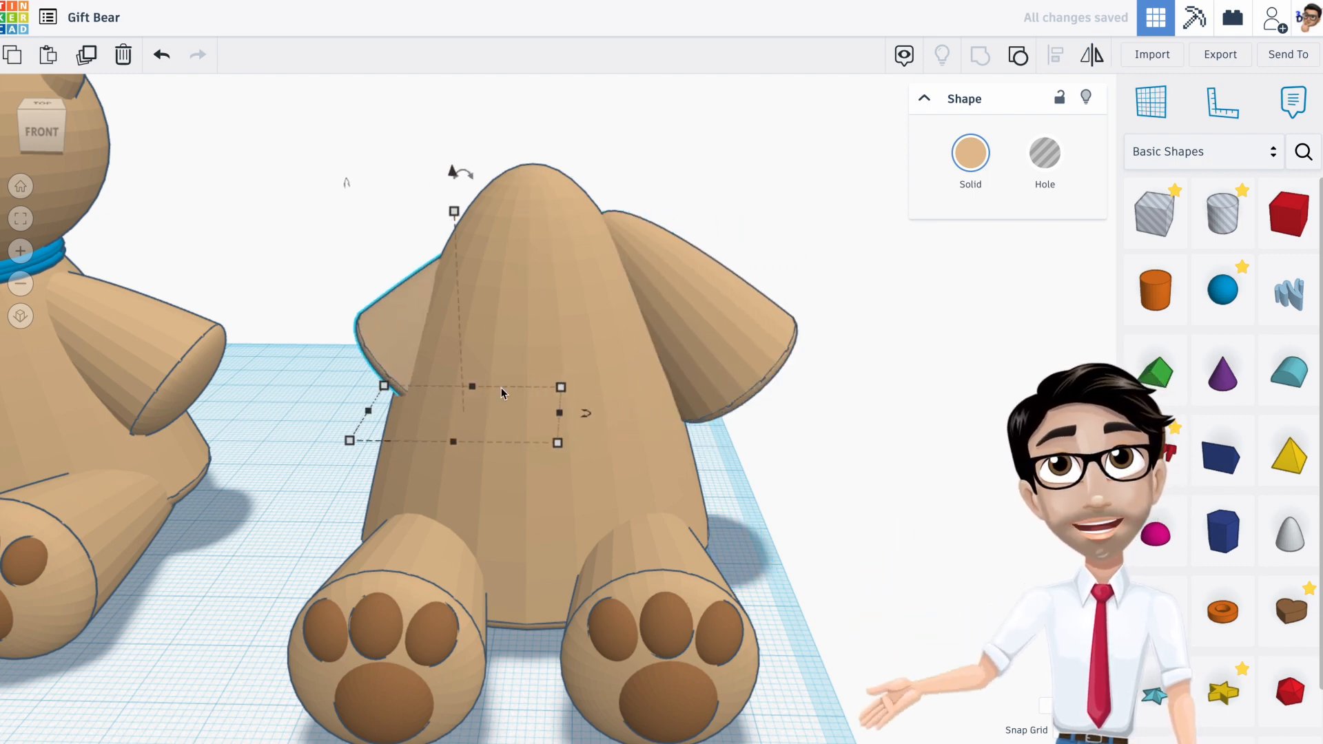
{"action": "key", "text": "Left"}
{"action": "key", "text": "Left"}
{"action": "key", "text": "Left"}
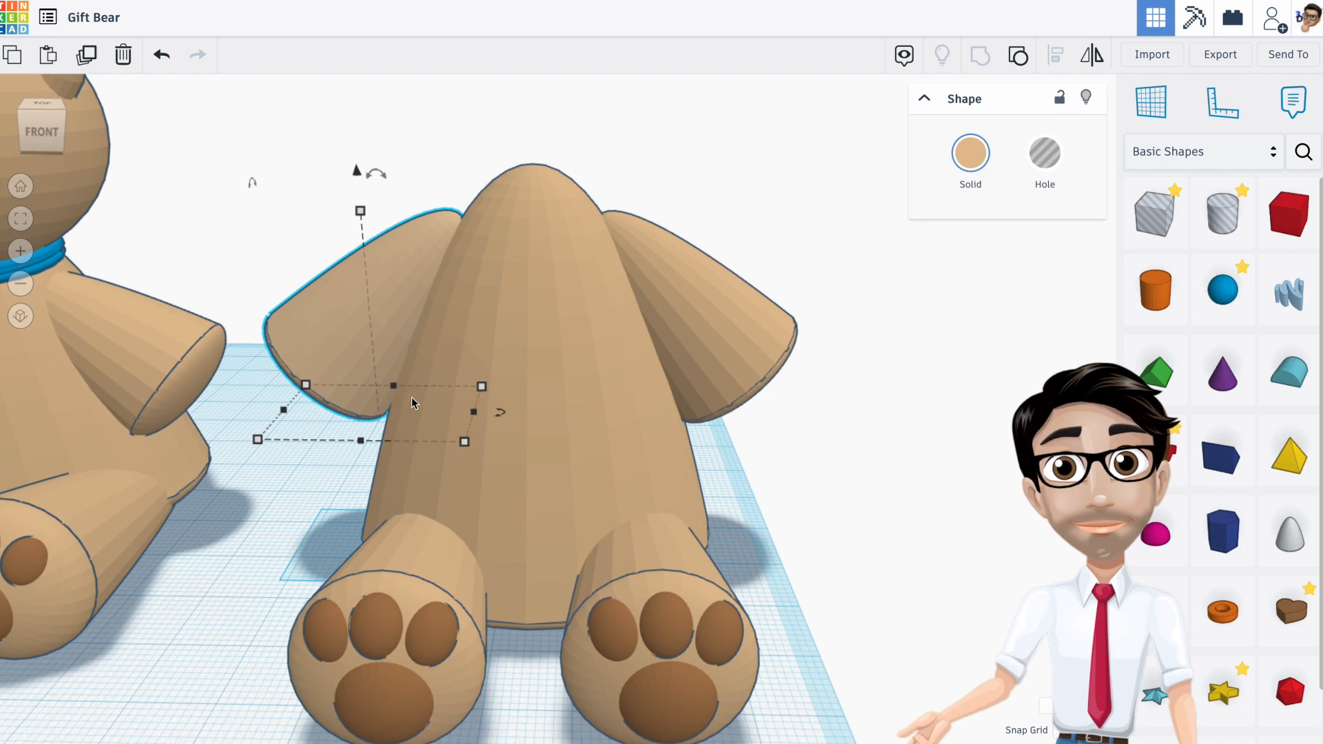
Step: Nudge the mirrored arm toward the body until its lower inner edge meets the body's side
{"action": "scroll", "coordinate": [377, 427], "scroll_direction": "down", "scroll_amount": 4}
{"action": "scroll", "coordinate": [378, 417], "scroll_direction": "up", "scroll_amount": 10}
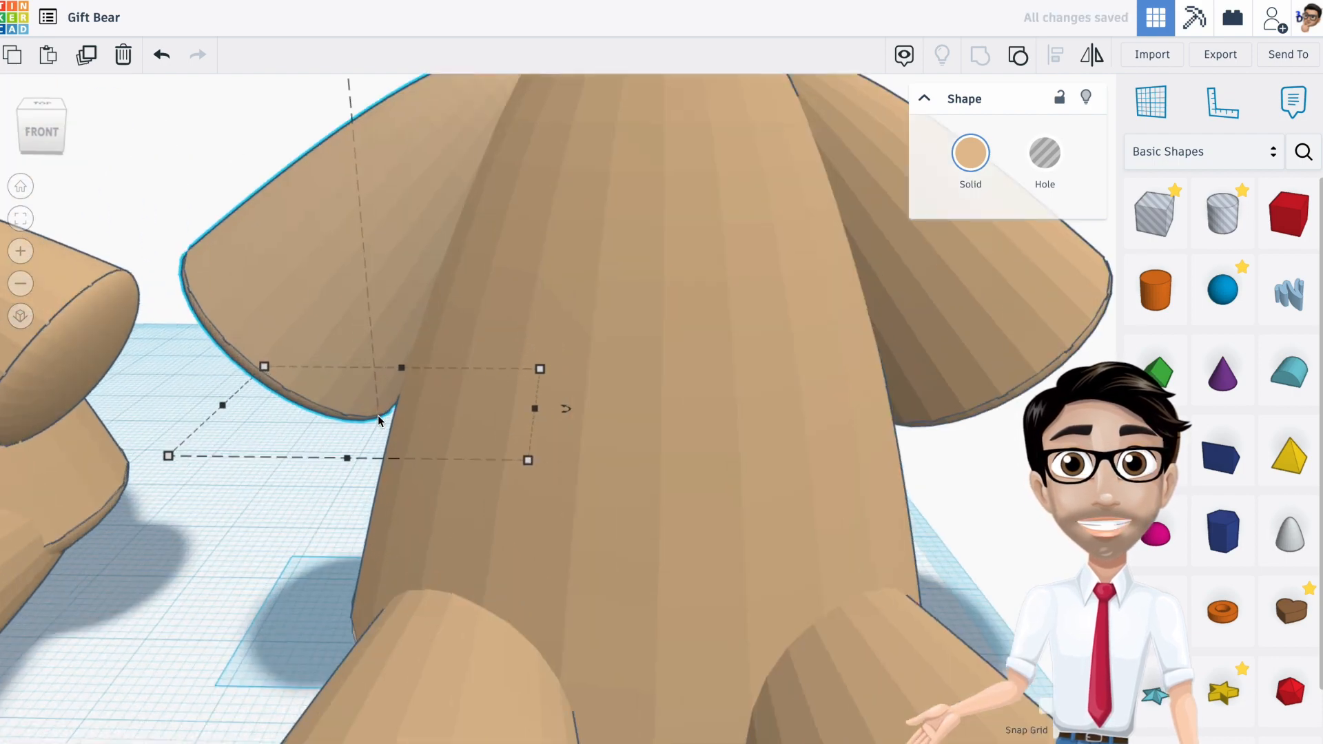
{"action": "scroll", "coordinate": [438, 426], "scroll_direction": "down", "scroll_amount": 2}
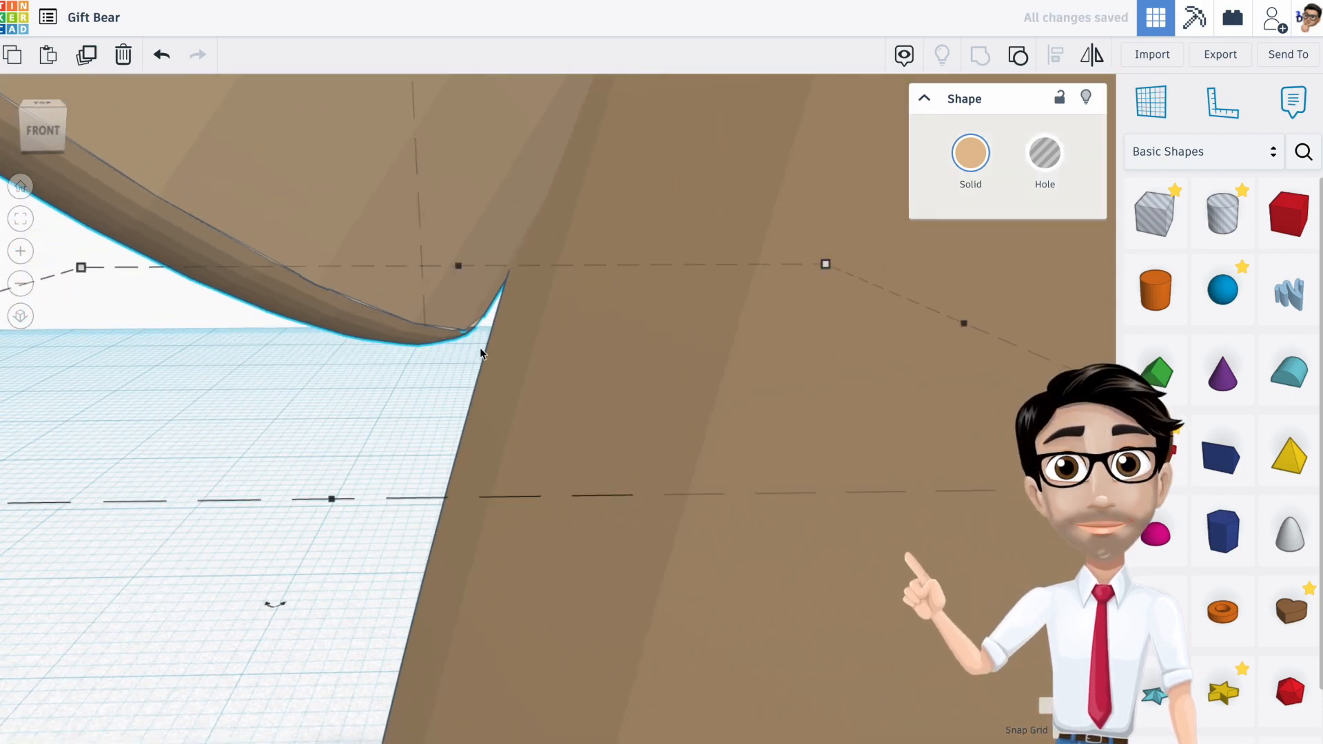
{"action": "key", "text": "Right"}
{"action": "key", "text": "Right"}
{"action": "key", "text": "Right"}
{"action": "key", "text": "Right"}
{"action": "key", "text": "Right"}
{"action": "key", "text": "Right"}
{"action": "key", "text": "Right"}
{"action": "key", "text": "Right"}
{"action": "key", "text": "Right"}
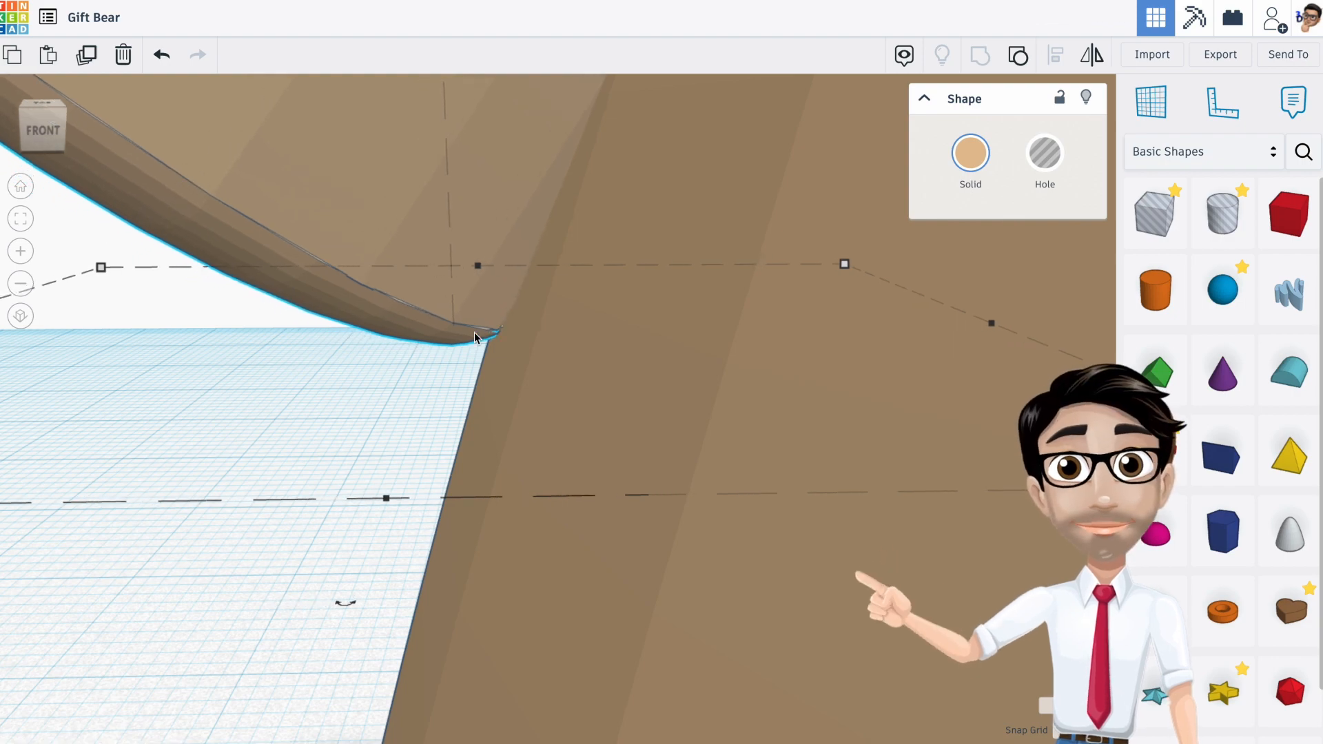
{"action": "scroll", "coordinate": [612, 377], "scroll_direction": "down", "scroll_amount": 6}
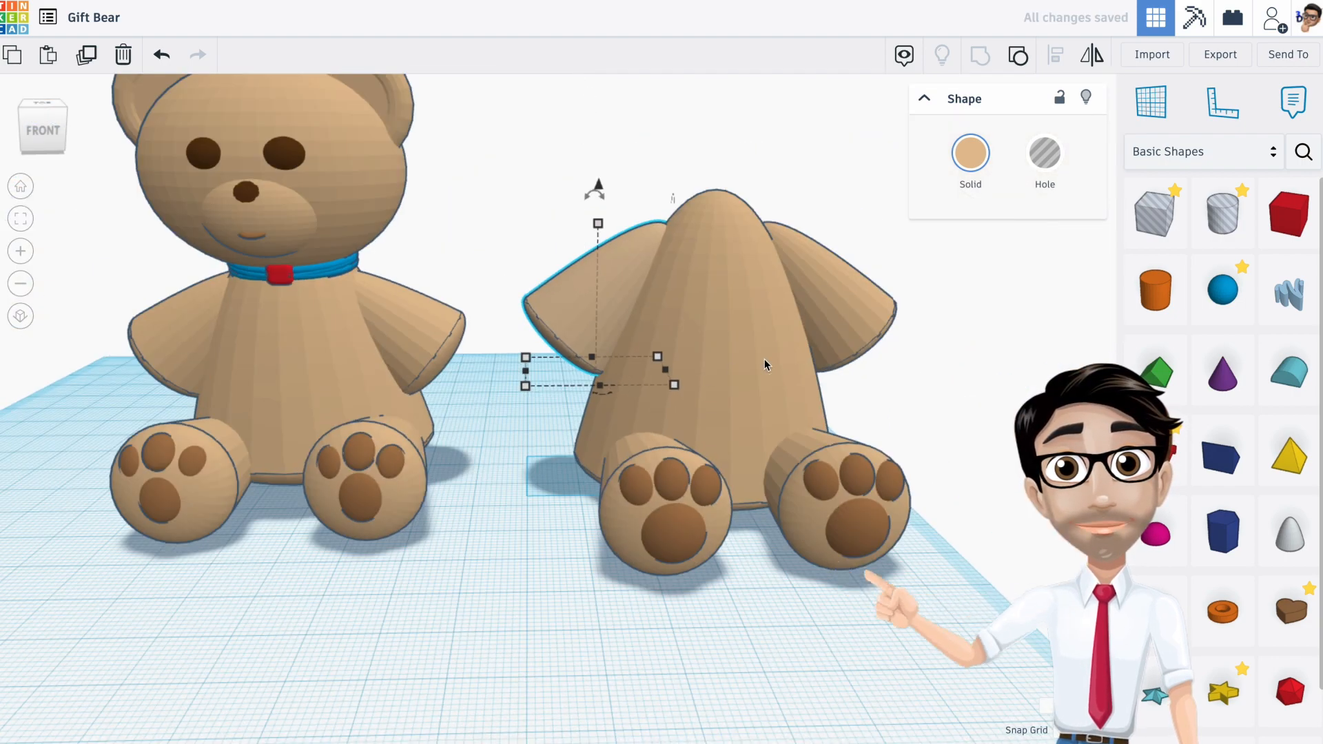
Step: Add a sphere for the head, set its width to 50, and place it in front of the new bear's body
{"action": "right_click_drag", "start_coordinate": [682, 375], "coordinate": [773, 328]}
{"action": "middle_click_drag", "start_coordinate": [773, 328], "coordinate": [590, 390]}
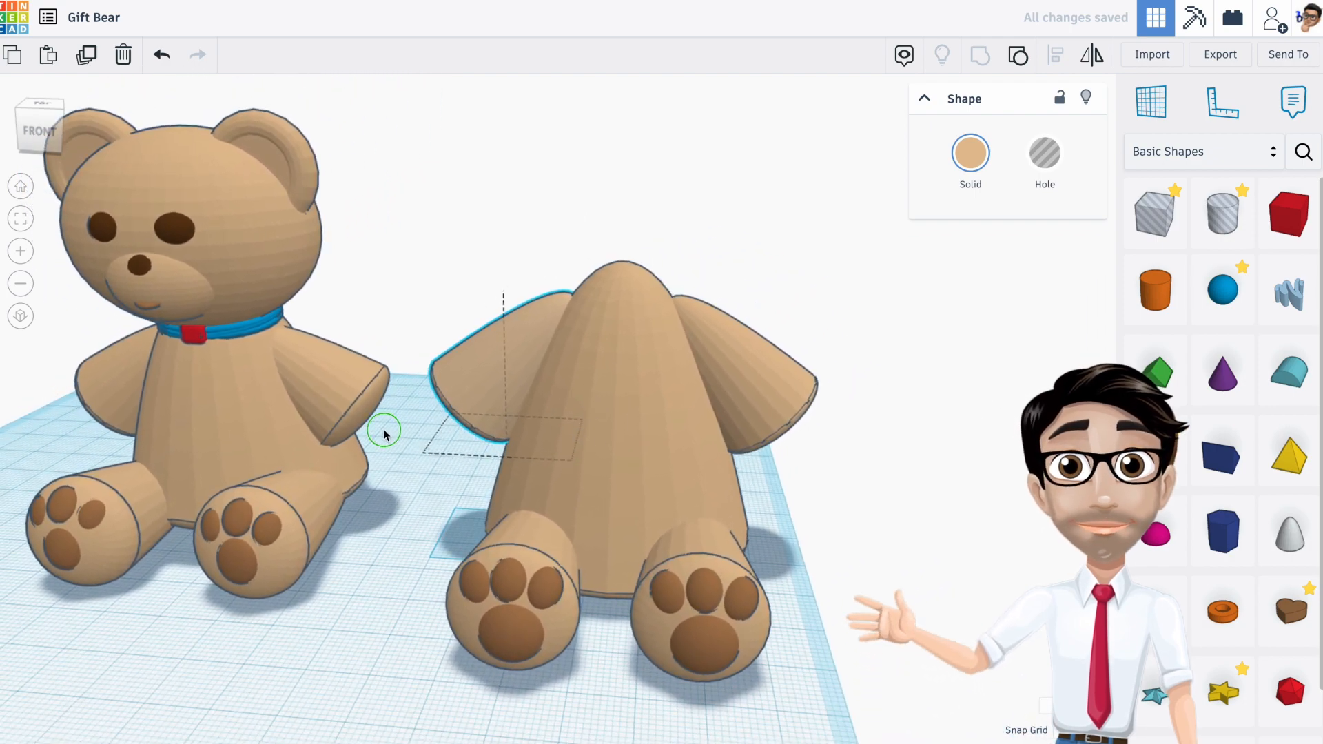
{"action": "right_click_drag", "start_coordinate": [384, 430], "coordinate": [428, 420]}
{"action": "left_click", "coordinate": [207, 275]}
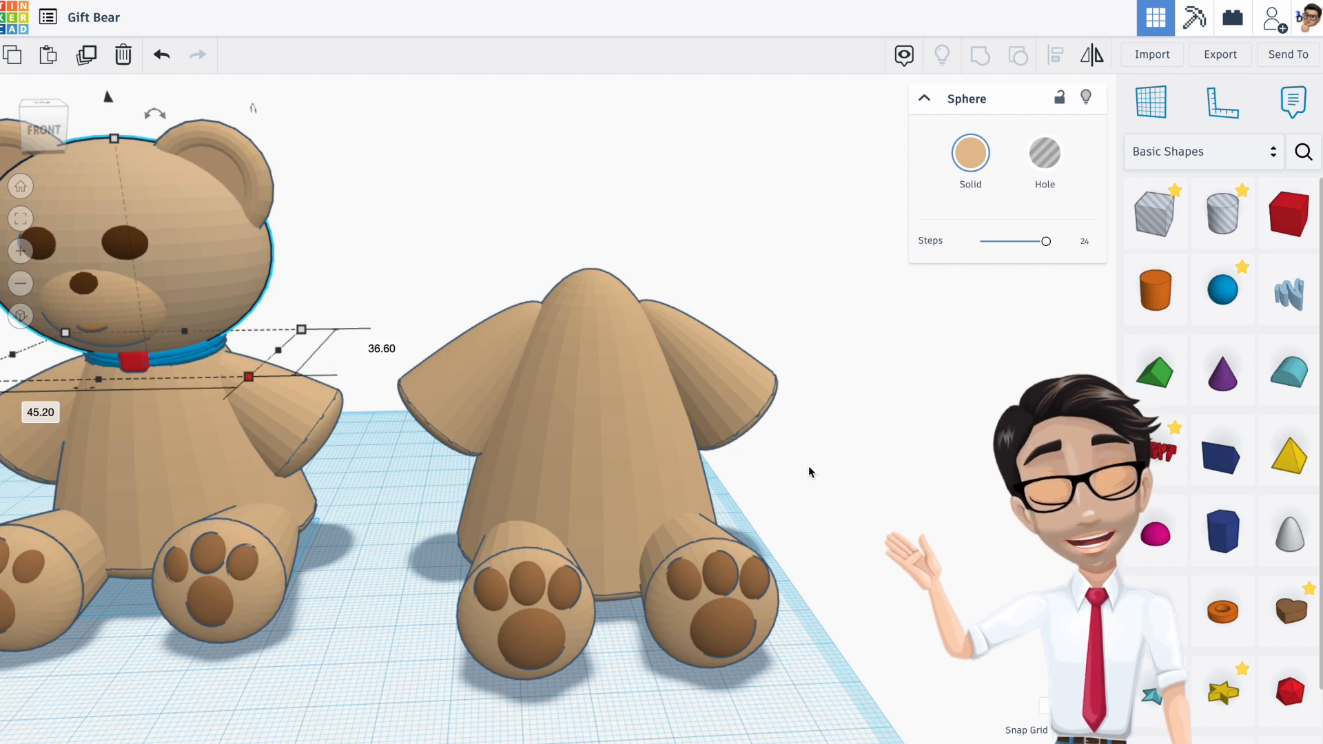
{"action": "left_click_drag", "start_coordinate": [1222, 290], "coordinate": [844, 587]}
{"action": "left_click", "coordinate": [901, 664]}
{"action": "type", "text": "50"}
{"action": "key", "text": "Return"}
{"action": "left_click_drag", "start_coordinate": [968, 521], "coordinate": [685, 597]}
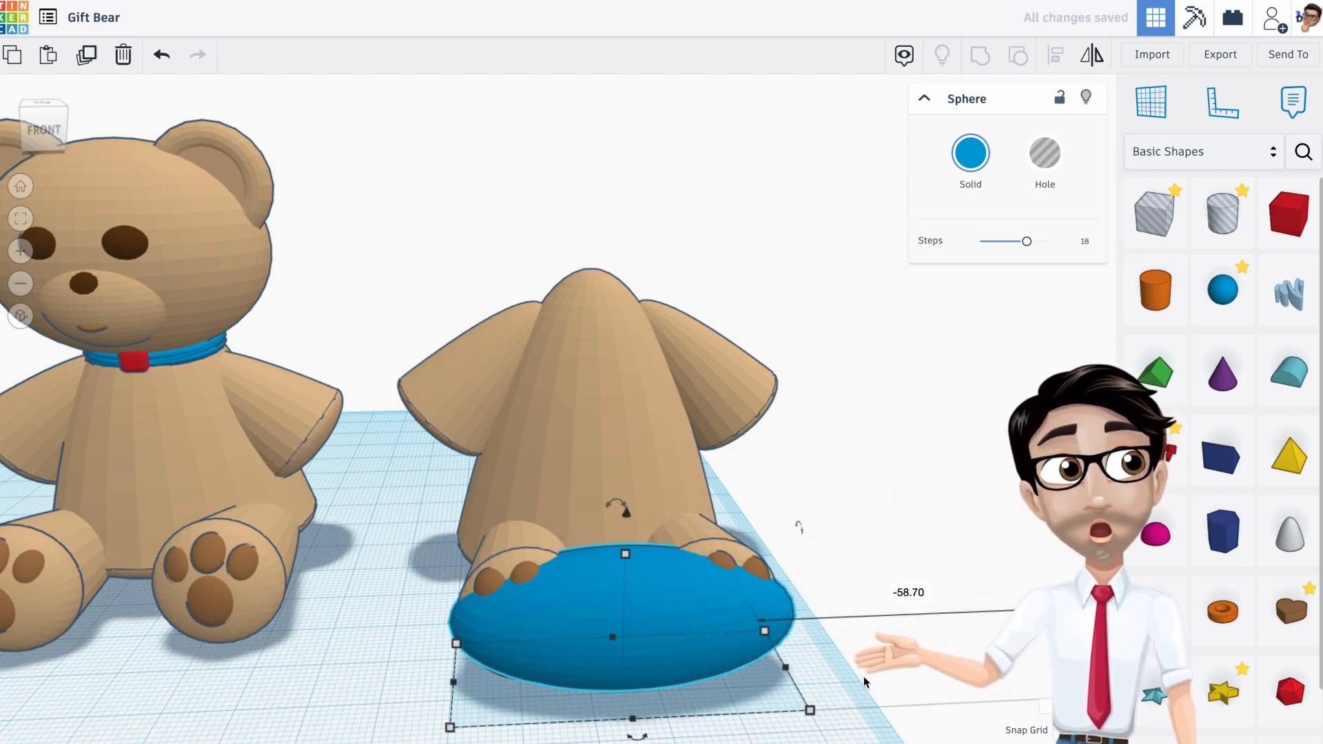
Step: Set the head sphere's depth to 30 and its height to 40
{"action": "left_click", "coordinate": [882, 670]}
{"action": "type", "text": "30"}
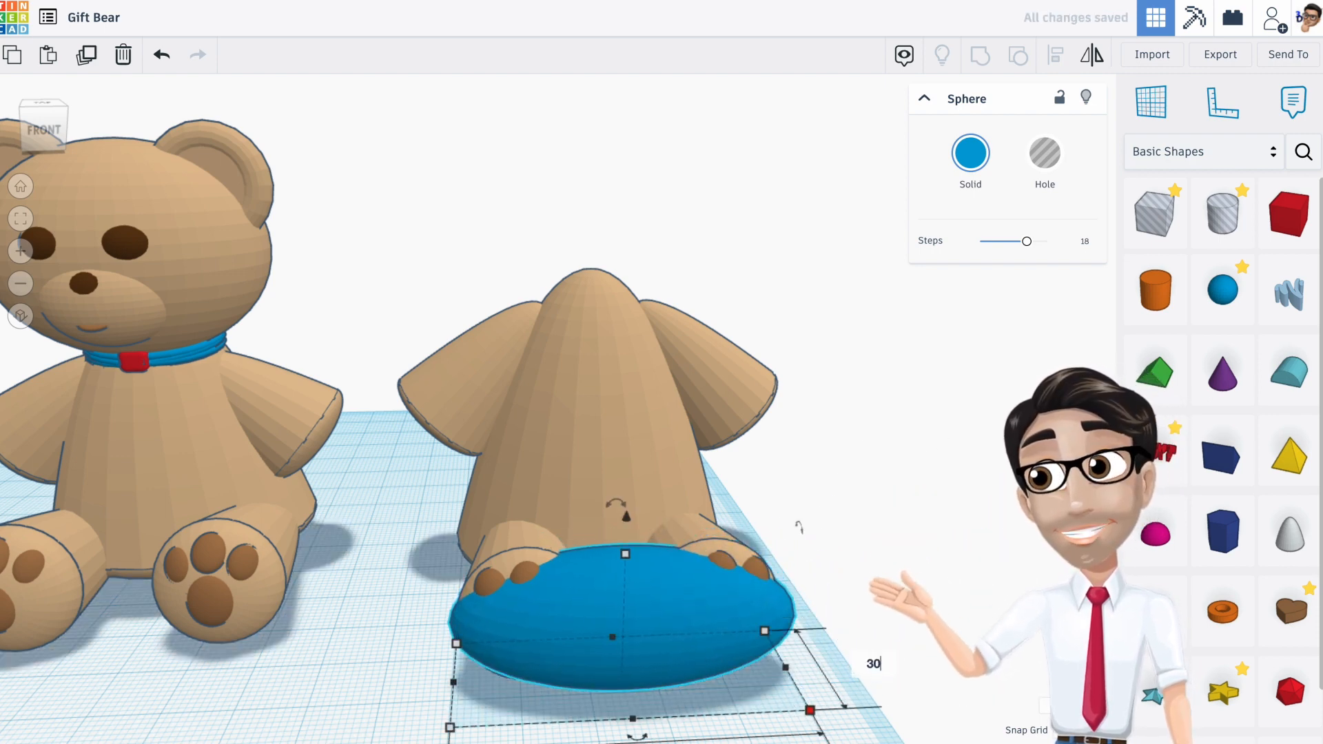
{"action": "key", "text": "Return"}
{"action": "left_click", "coordinate": [221, 248]}
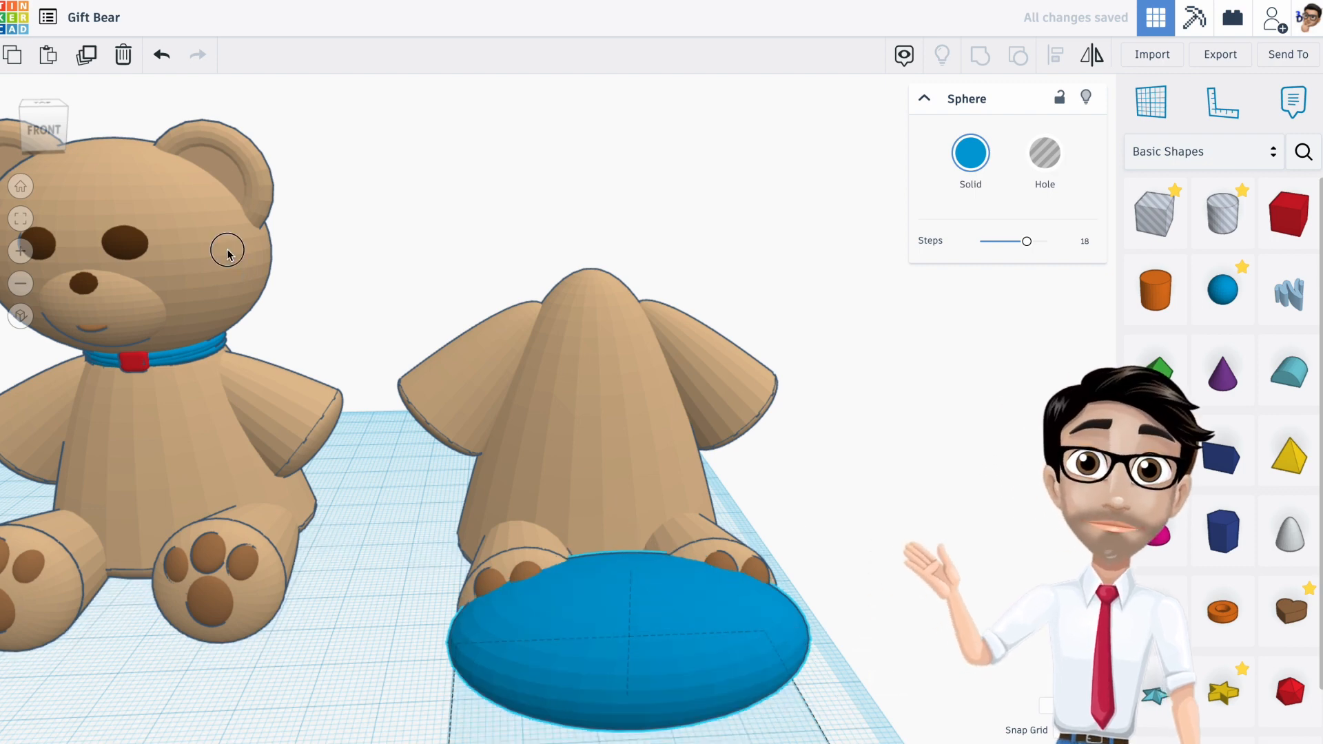
{"action": "left_click", "coordinate": [638, 641]}
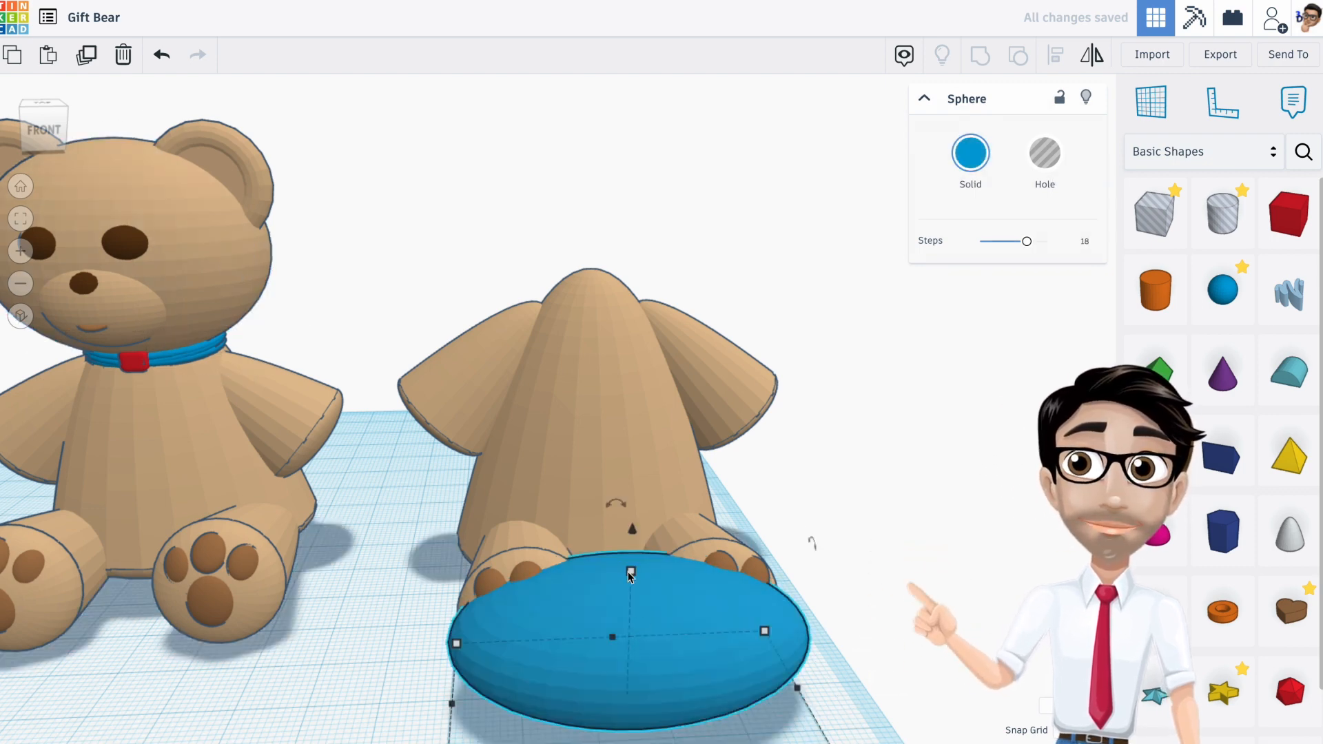
{"action": "left_click", "coordinate": [717, 629]}
{"action": "type", "text": "40"}
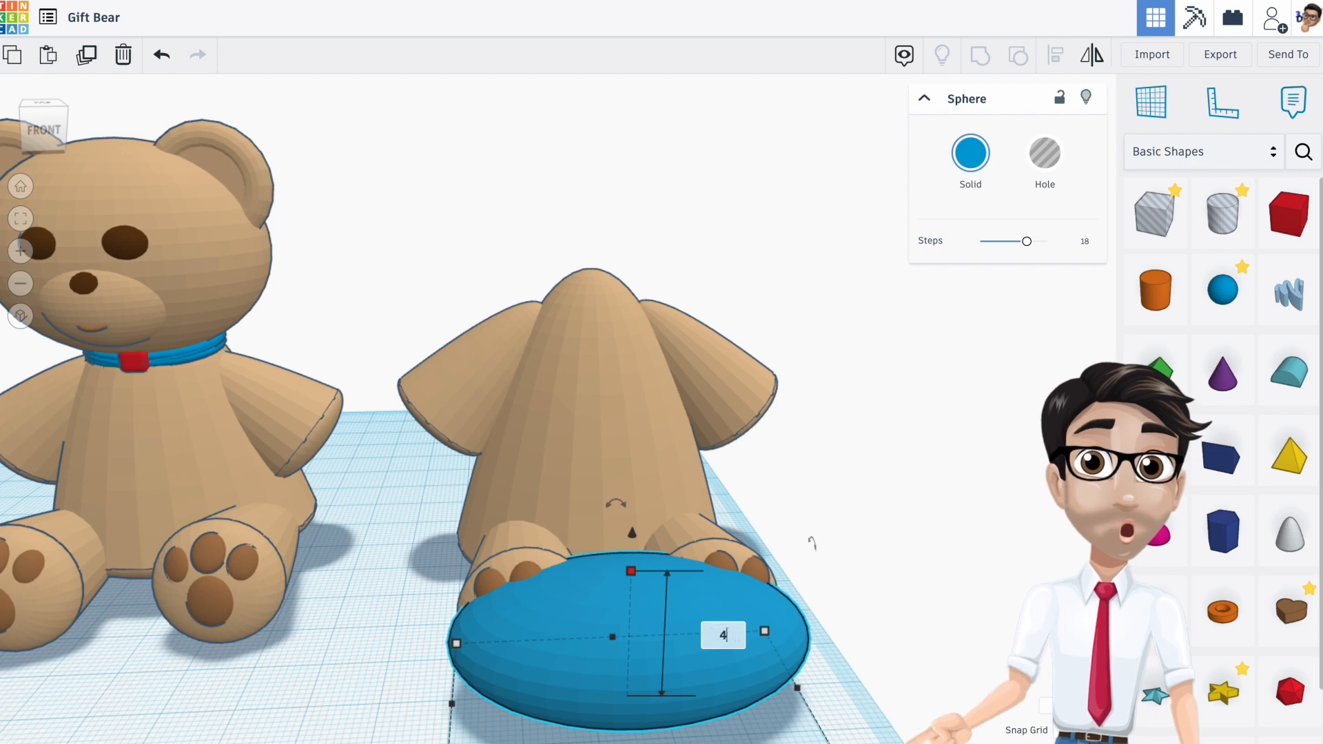
{"action": "key", "text": "Return"}
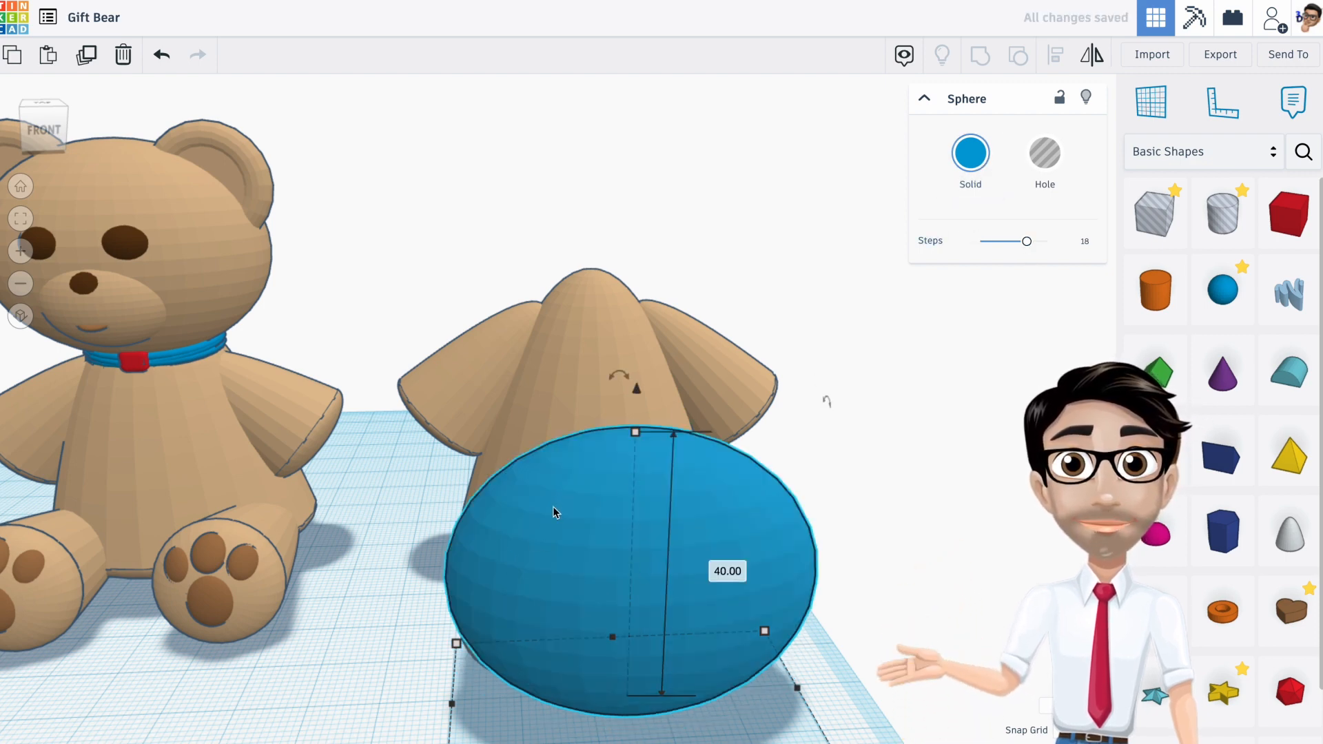
Step: Smooth the head sphere to 24 steps and color it tan to match the body
{"action": "left_click_drag", "start_coordinate": [1027, 242], "coordinate": [1047, 239]}
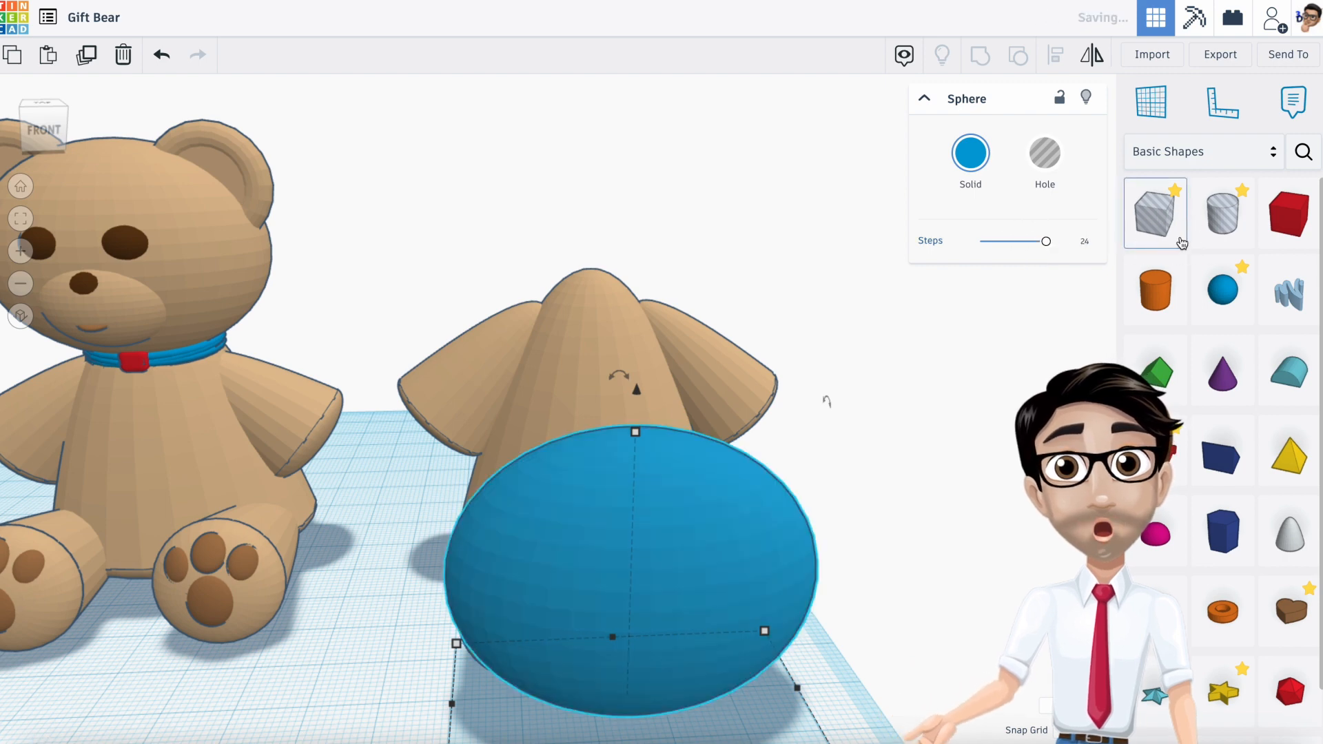
{"action": "left_click", "coordinate": [970, 153]}
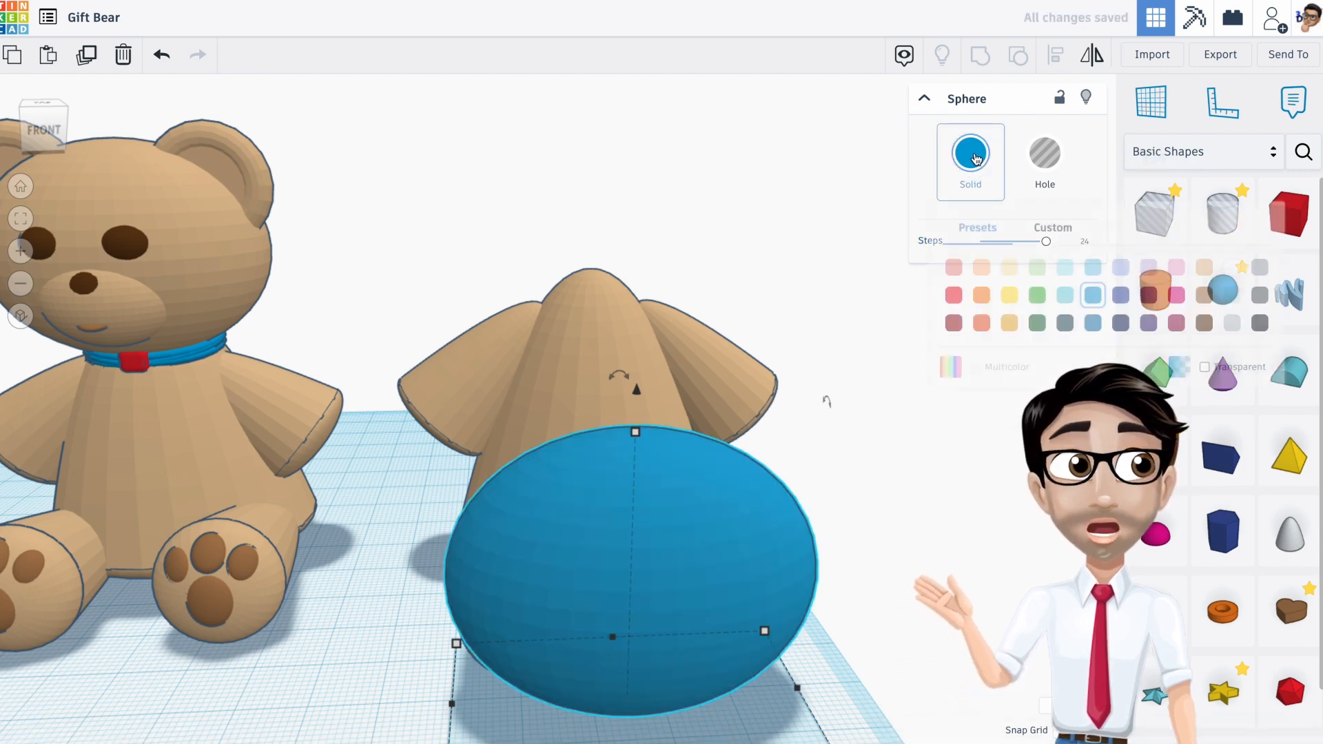
{"action": "left_click", "coordinate": [1203, 267]}
Step: Move the head sphere back over the body and raise it to the top of the body
{"action": "left_click_drag", "start_coordinate": [717, 506], "coordinate": [647, 430]}
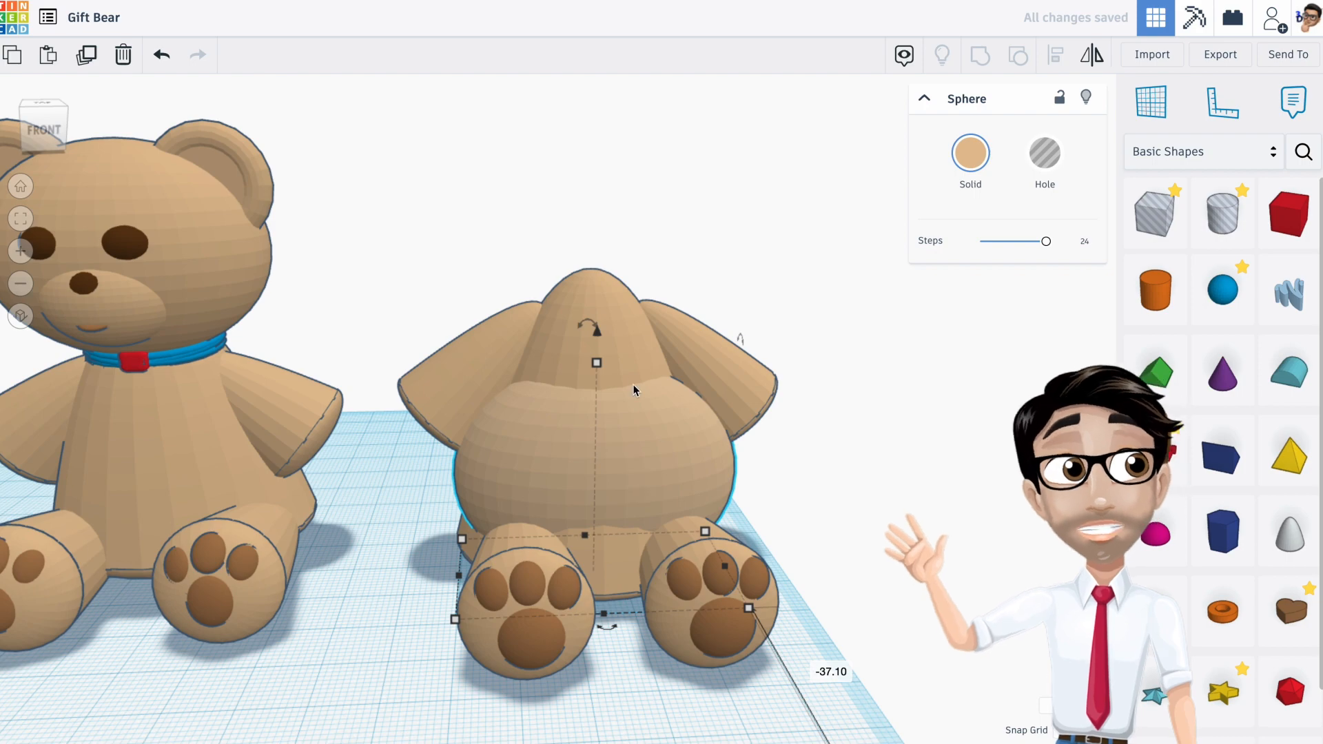
{"action": "left_click_drag", "start_coordinate": [598, 338], "coordinate": [609, 45]}
{"action": "right_click_drag", "start_coordinate": [613, 231], "coordinate": [769, 275]}
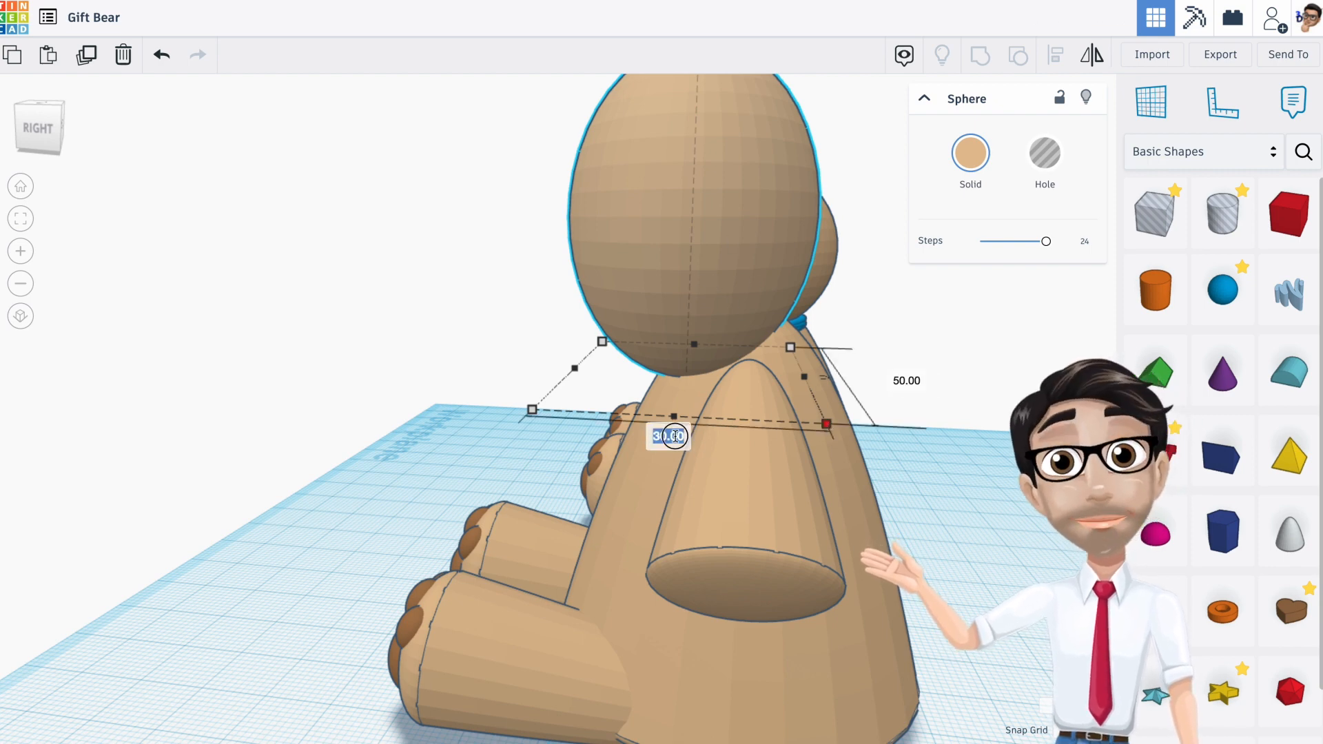
Step: Set the head sphere's depth to 35 and shift it into position centrally above the body
{"action": "key", "text": "Return"}
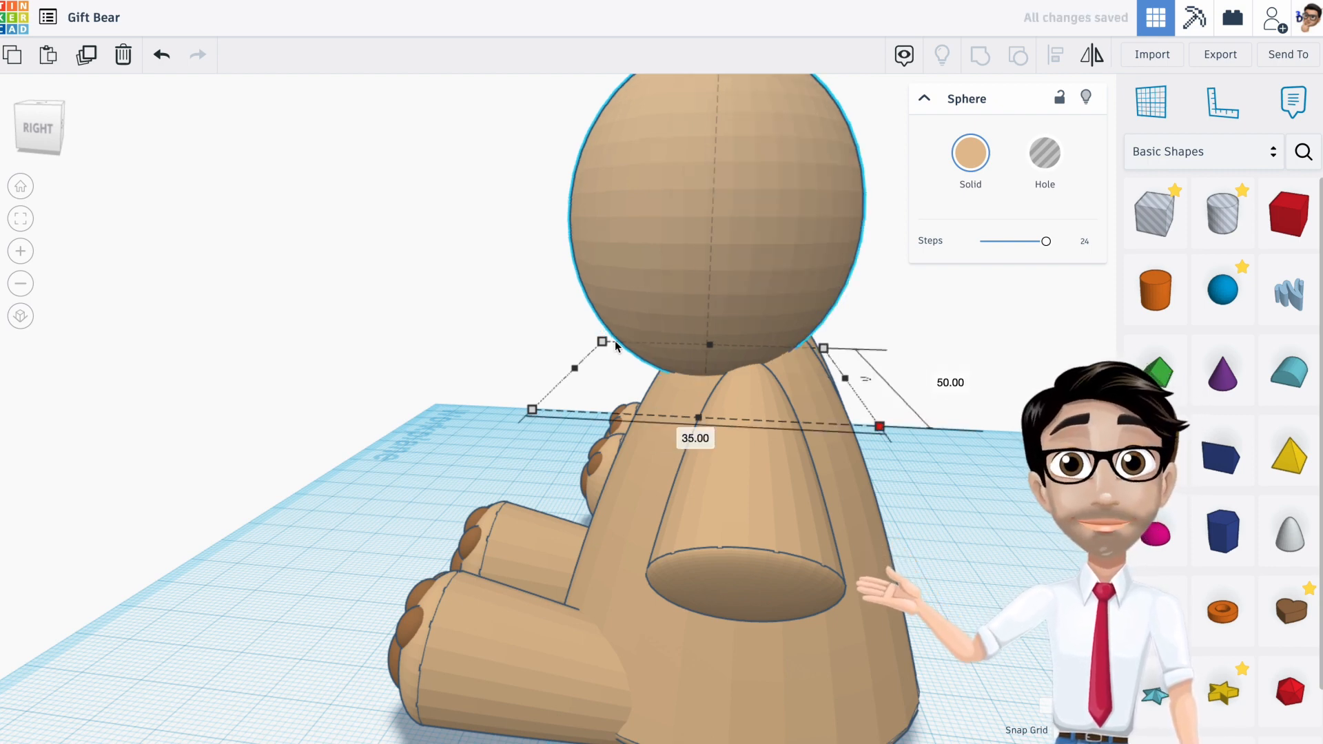
{"action": "right_click_drag", "start_coordinate": [569, 318], "coordinate": [771, 331]}
{"action": "left_click_drag", "start_coordinate": [685, 286], "coordinate": [675, 282]}
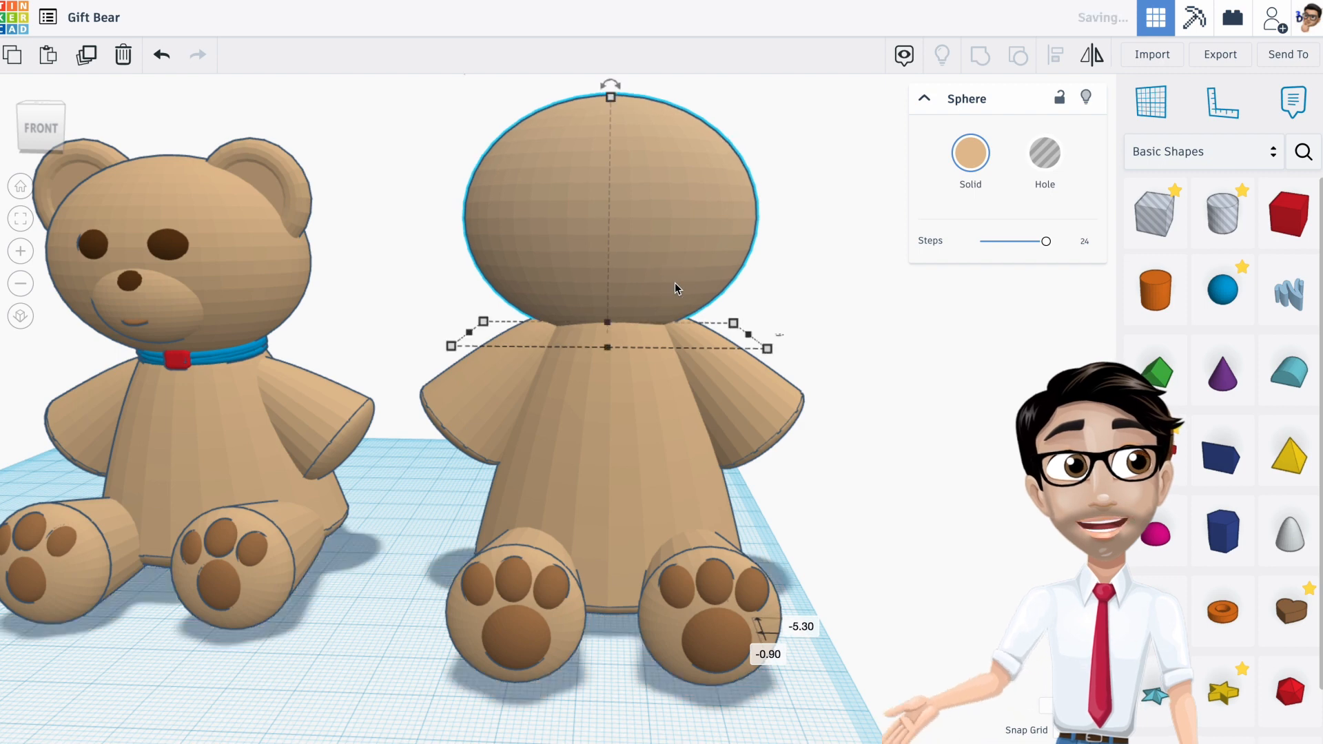
Step: Set the height of the bear's body to 50
{"action": "left_click", "coordinate": [659, 405]}
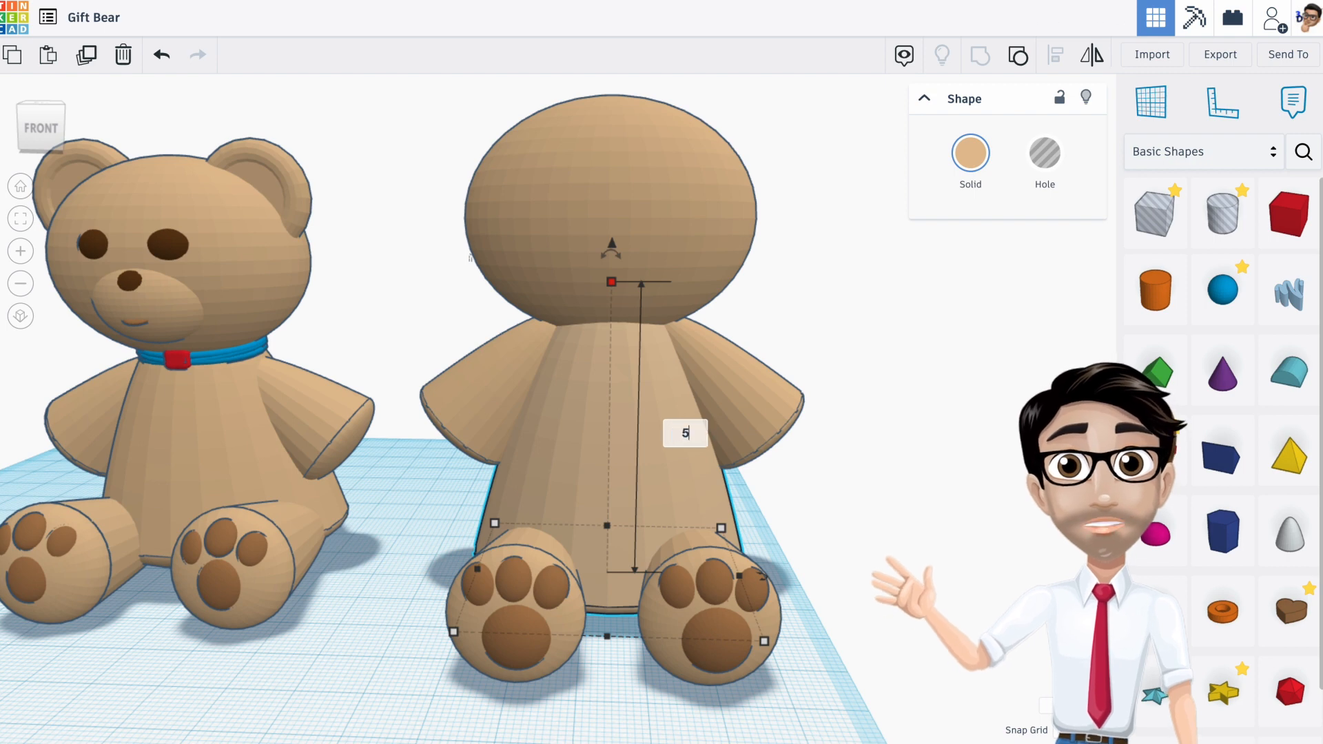
{"action": "type", "text": "0"}
{"action": "key", "text": "Return"}
Step: Select both arms and lower them together by about 3.9
{"action": "left_click", "coordinate": [722, 392]}
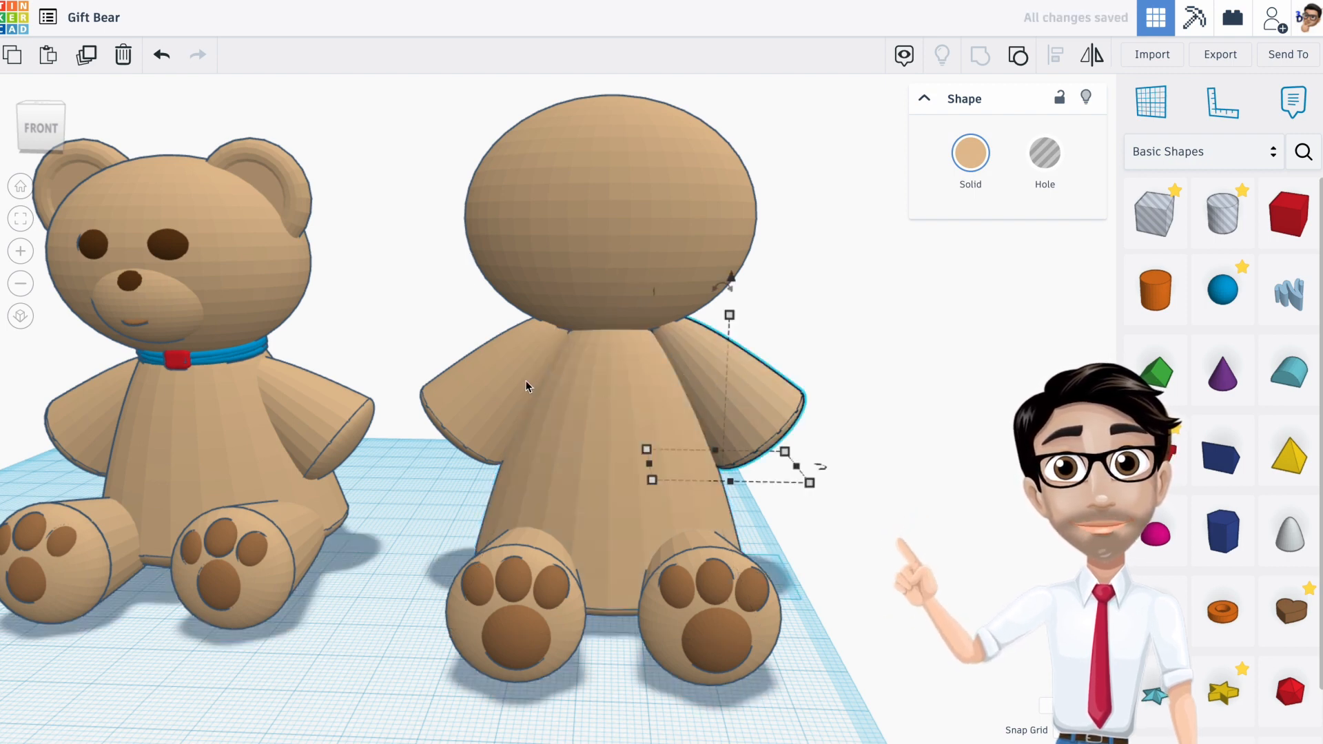
{"action": "left_click", "coordinate": [505, 390], "text": "shift"}
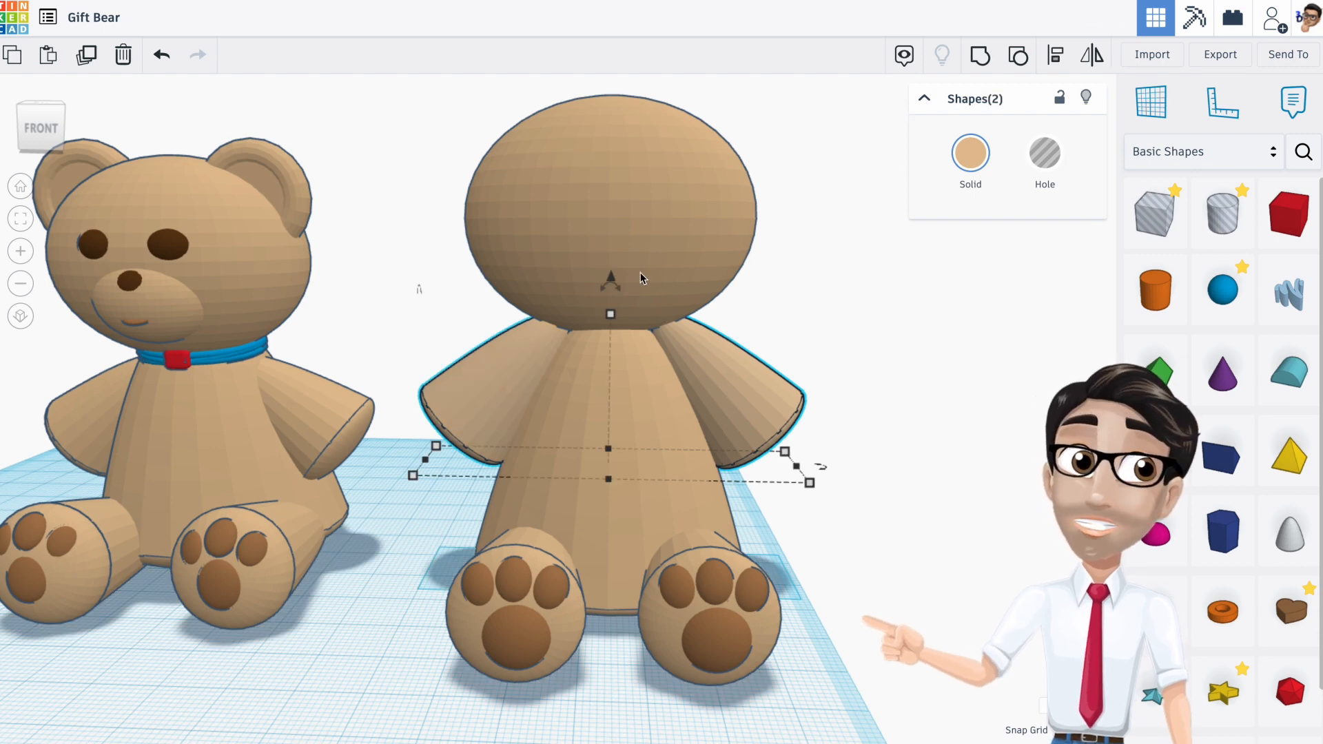
{"action": "left_click_drag", "start_coordinate": [611, 279], "coordinate": [609, 296]}
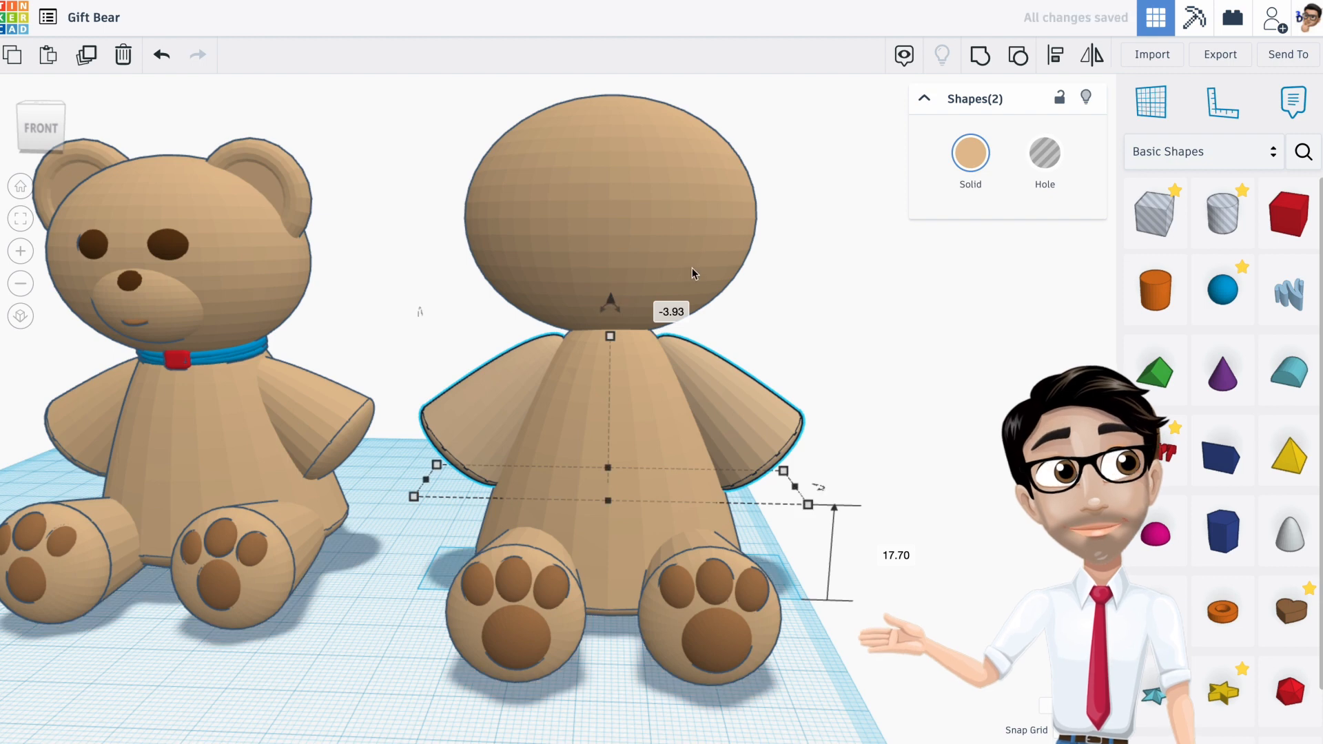
Step: Lower the head sphere slightly so it sits on the shortened body
{"action": "left_click", "coordinate": [645, 251]}
{"action": "middle_click_drag", "start_coordinate": [635, 144], "coordinate": [634, 230]}
{"action": "left_click_drag", "start_coordinate": [609, 147], "coordinate": [608, 157]}
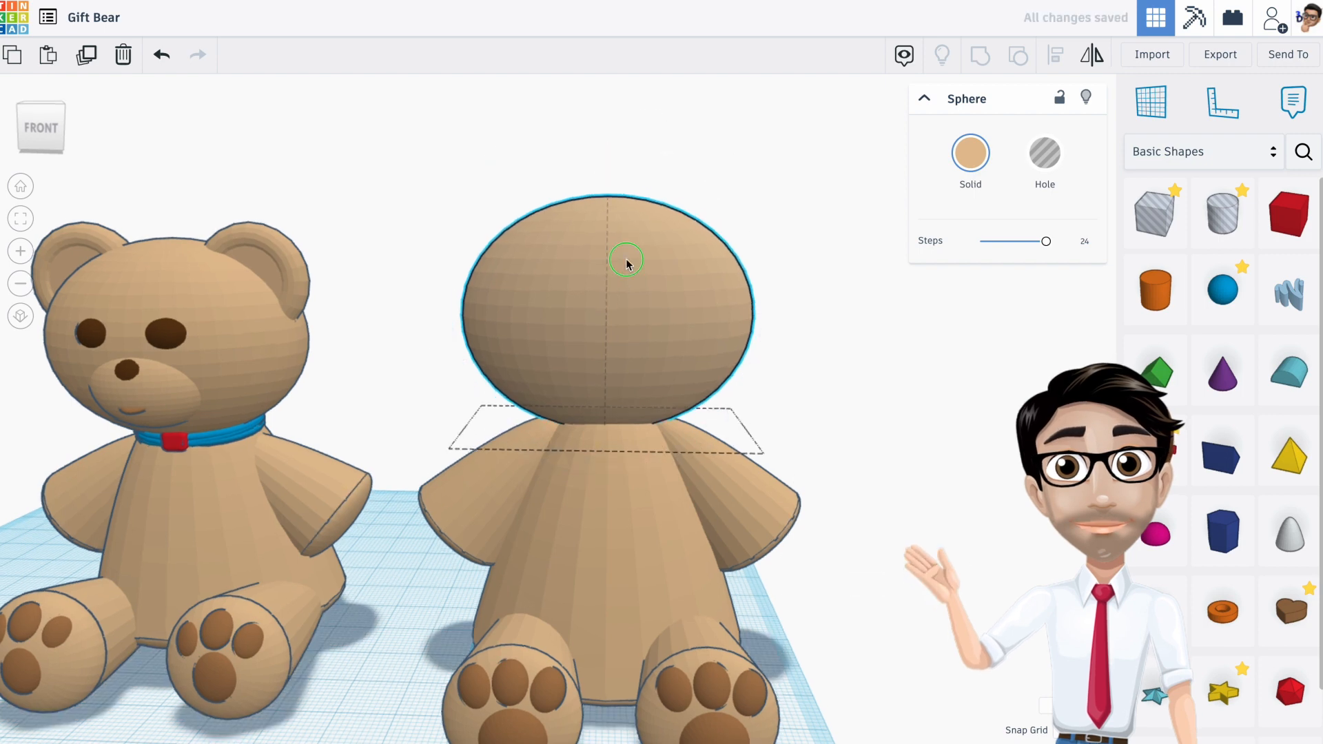
{"action": "right_click_drag", "start_coordinate": [625, 266], "coordinate": [627, 241]}
Step: Lower the pair of arms a little further below the head
{"action": "left_click", "coordinate": [723, 509]}
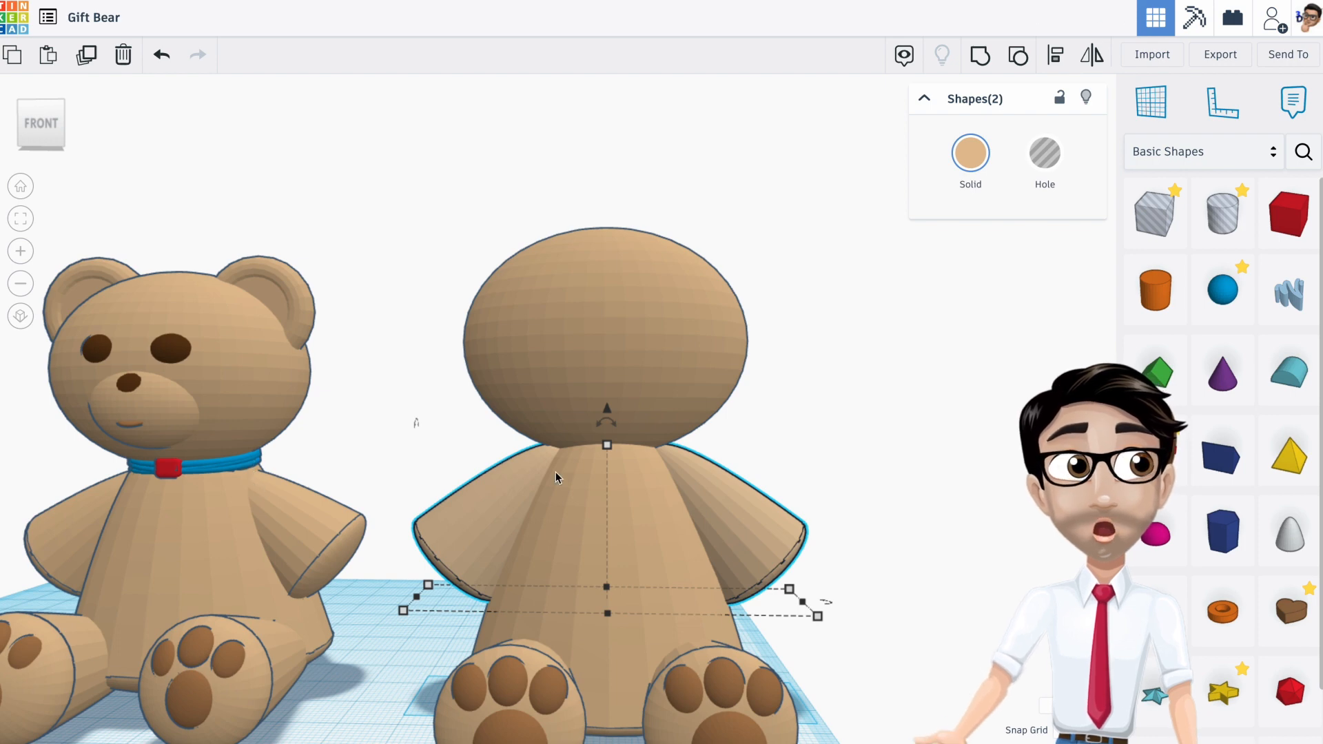
{"action": "left_click_drag", "start_coordinate": [609, 410], "coordinate": [611, 432]}
{"action": "right_click_drag", "start_coordinate": [654, 514], "coordinate": [655, 529]}
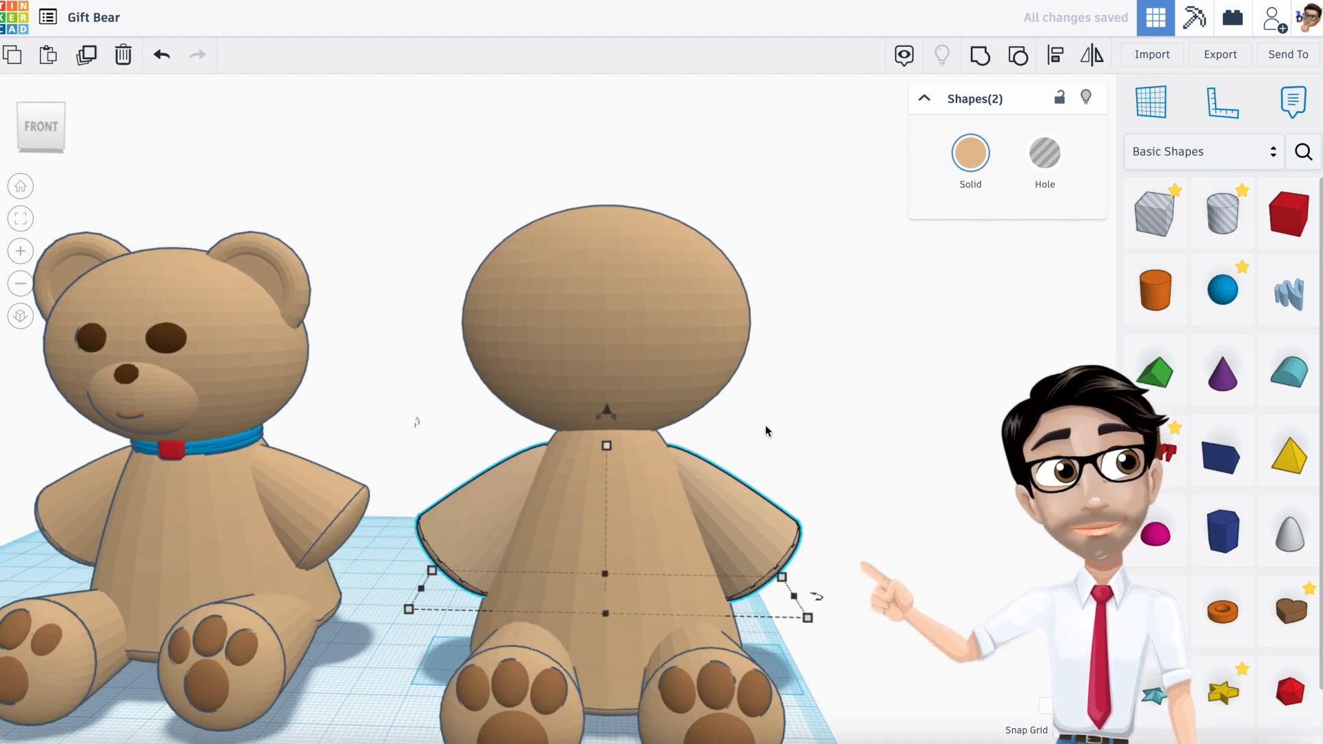
Step: Duplicate the head sphere, shrink the copy proportionally to a height of 20, and position it on the lower face as a muzzle
{"action": "left_click", "coordinate": [643, 337]}
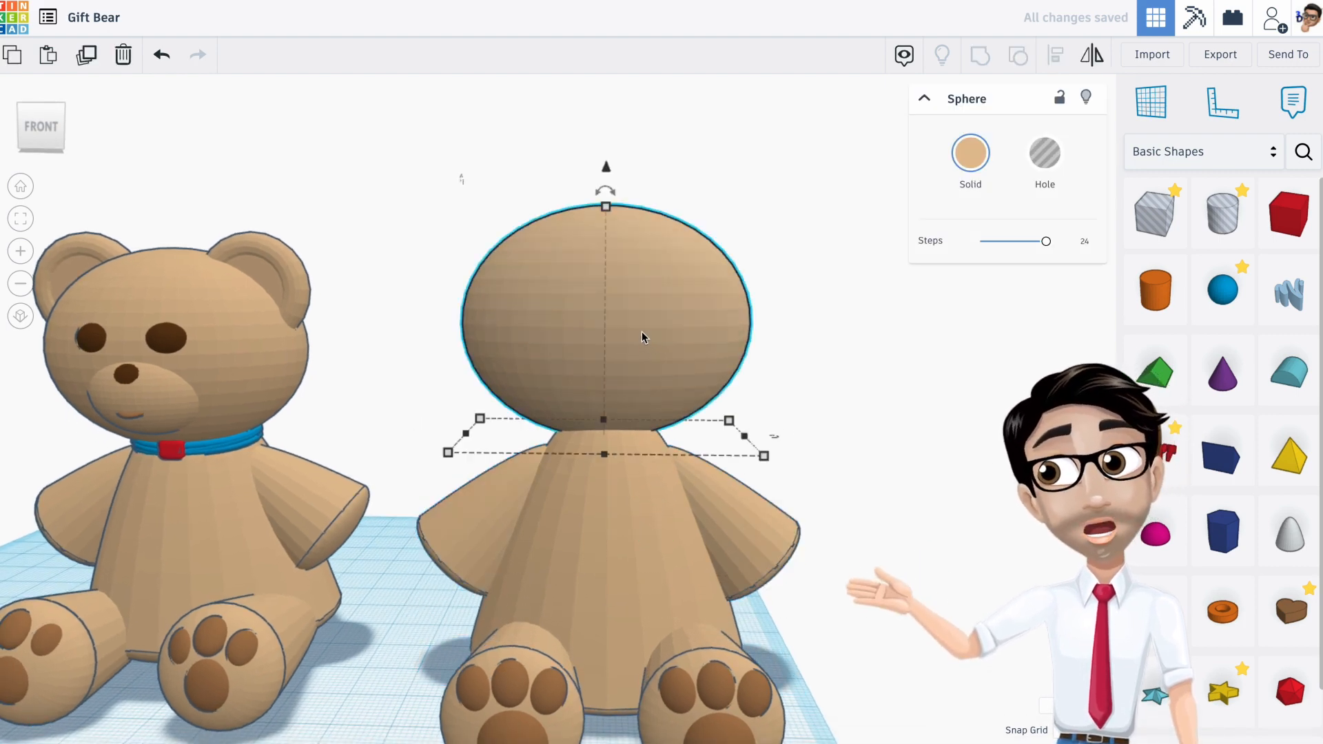
{"action": "right_click_drag", "start_coordinate": [544, 276], "coordinate": [603, 290]}
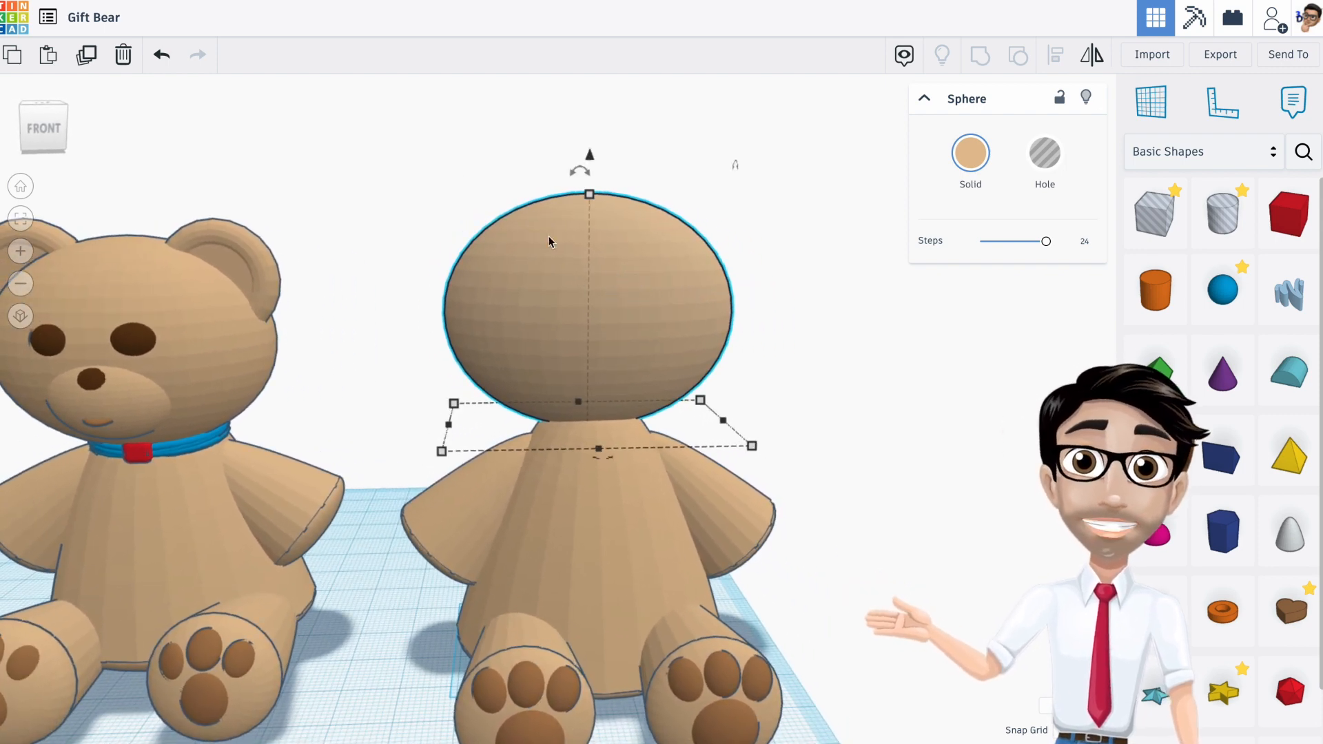
{"action": "left_click", "coordinate": [604, 330]}
{"action": "mouse_move", "coordinate": [588, 194]}
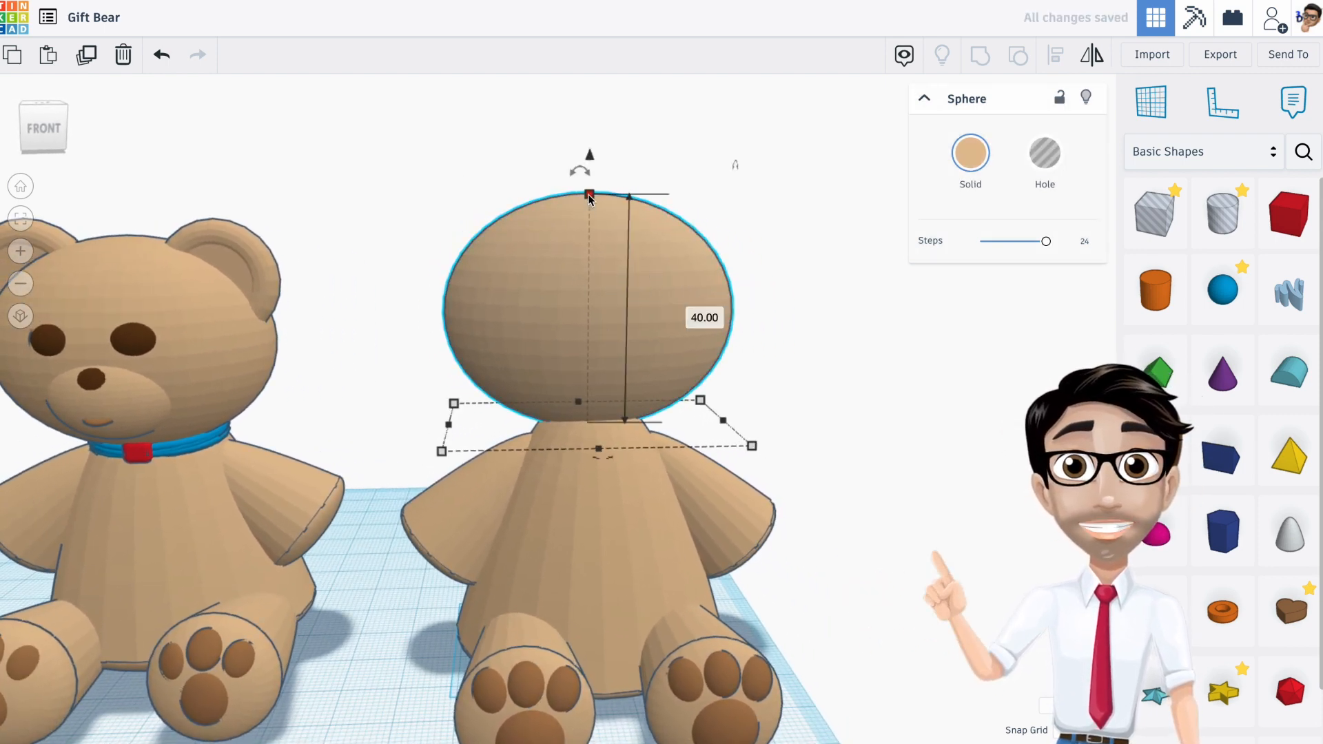
{"action": "left_click_drag", "start_coordinate": [589, 197], "coordinate": [582, 317]}
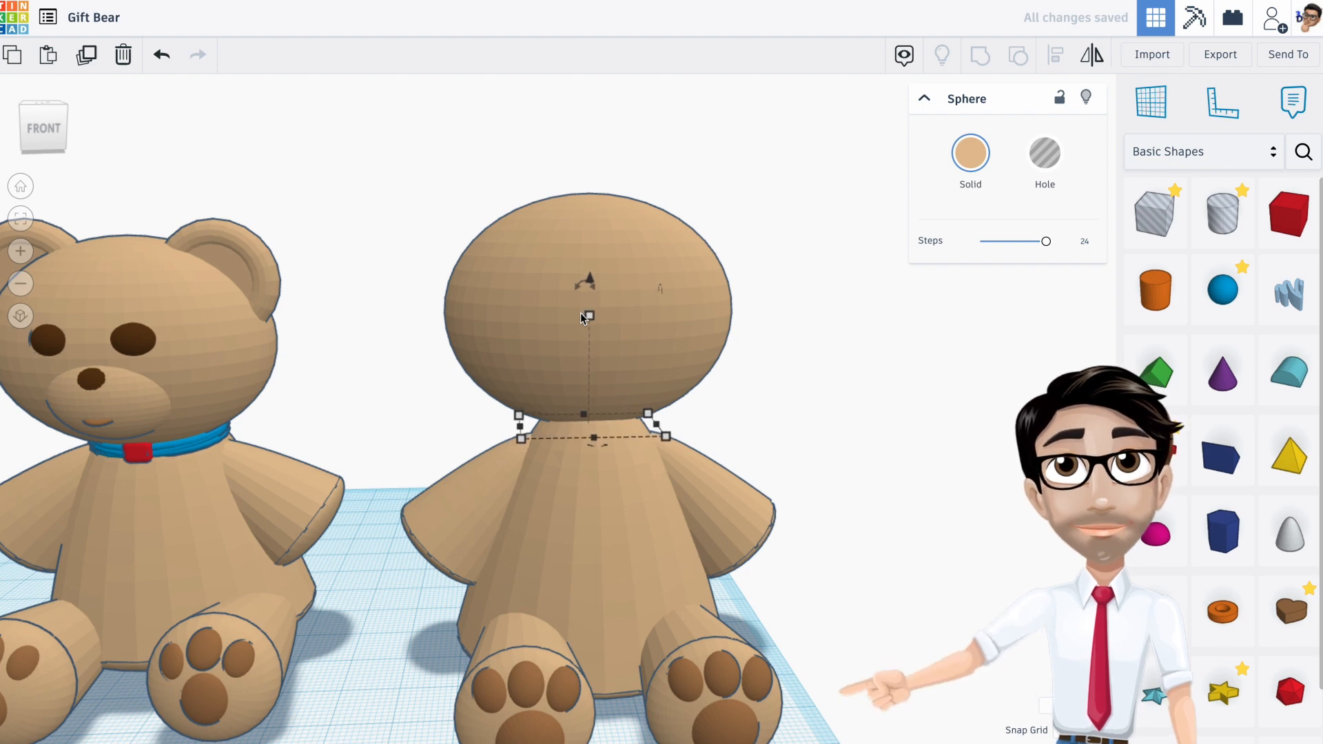
{"action": "left_click_drag", "start_coordinate": [585, 318], "coordinate": [599, 252]}
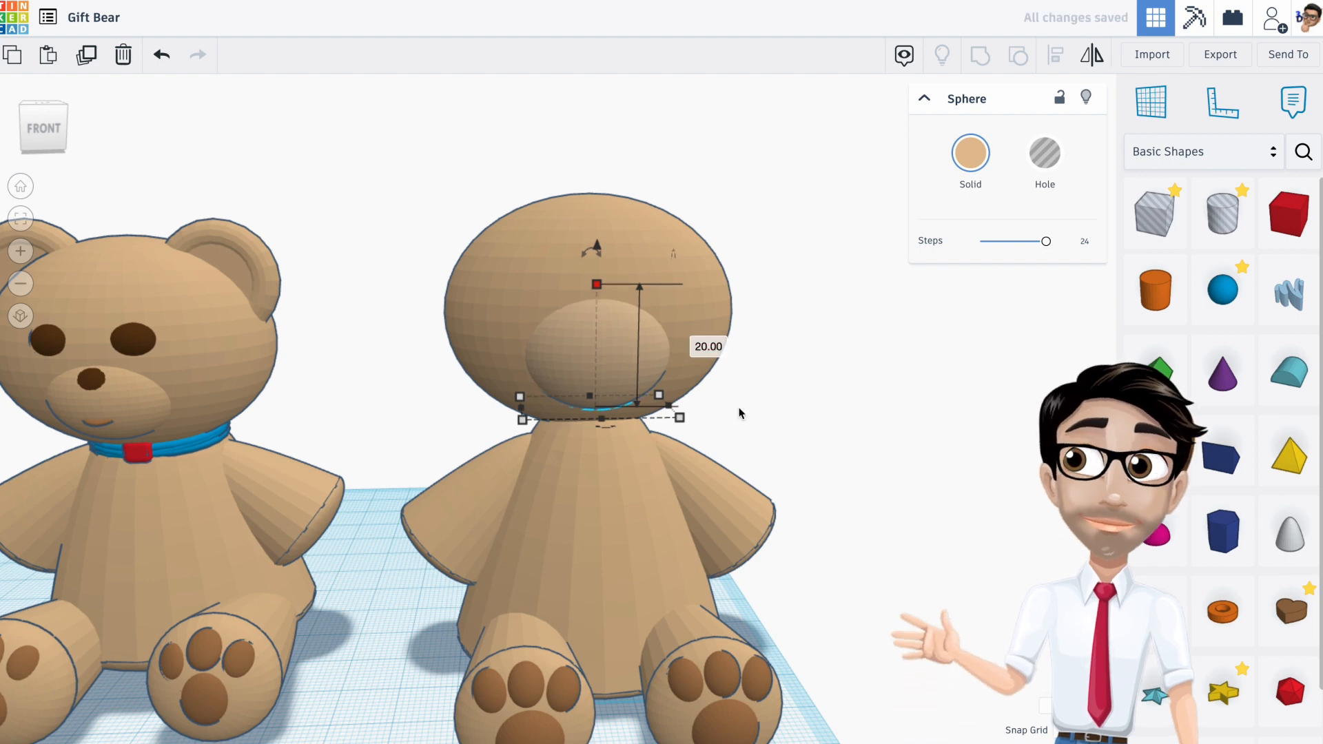
Step: Try to set the muzzle sphere's width to 20
{"action": "left_click_drag", "start_coordinate": [679, 419], "coordinate": [682, 420]}
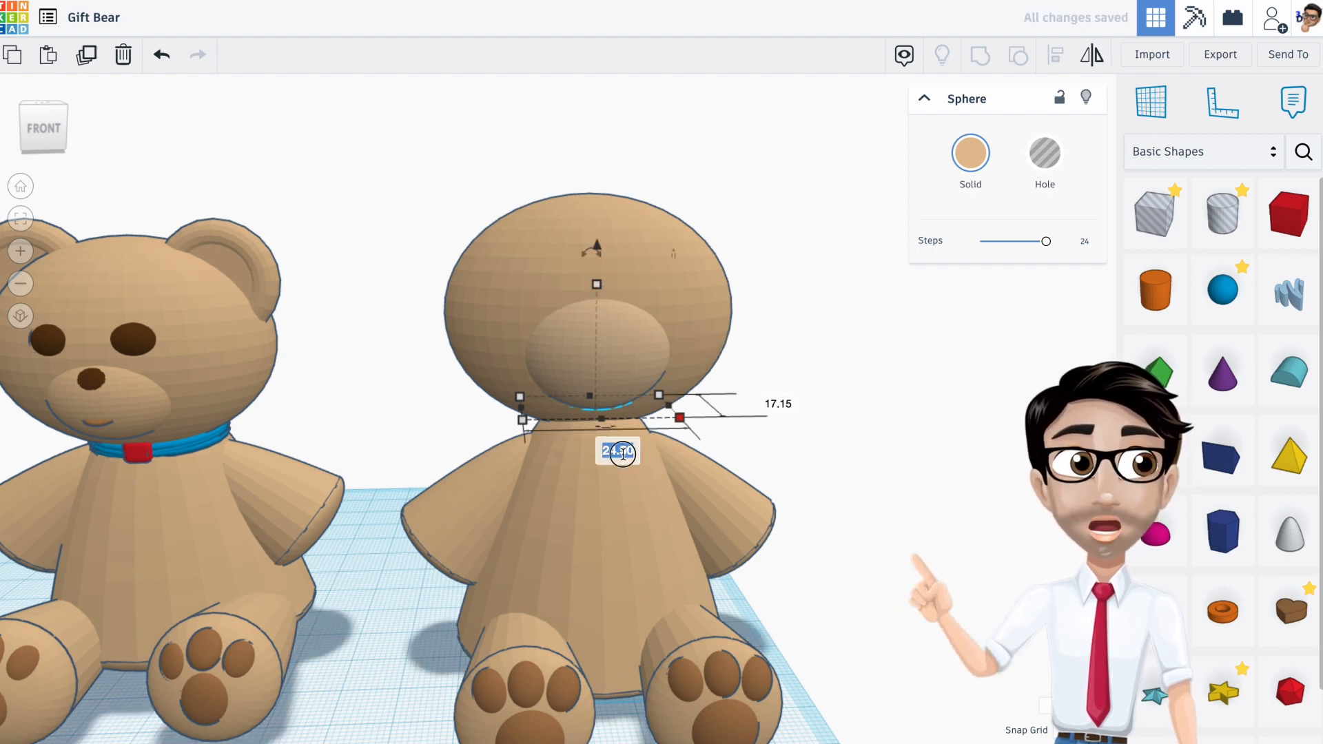
{"action": "key", "text": "Return"}
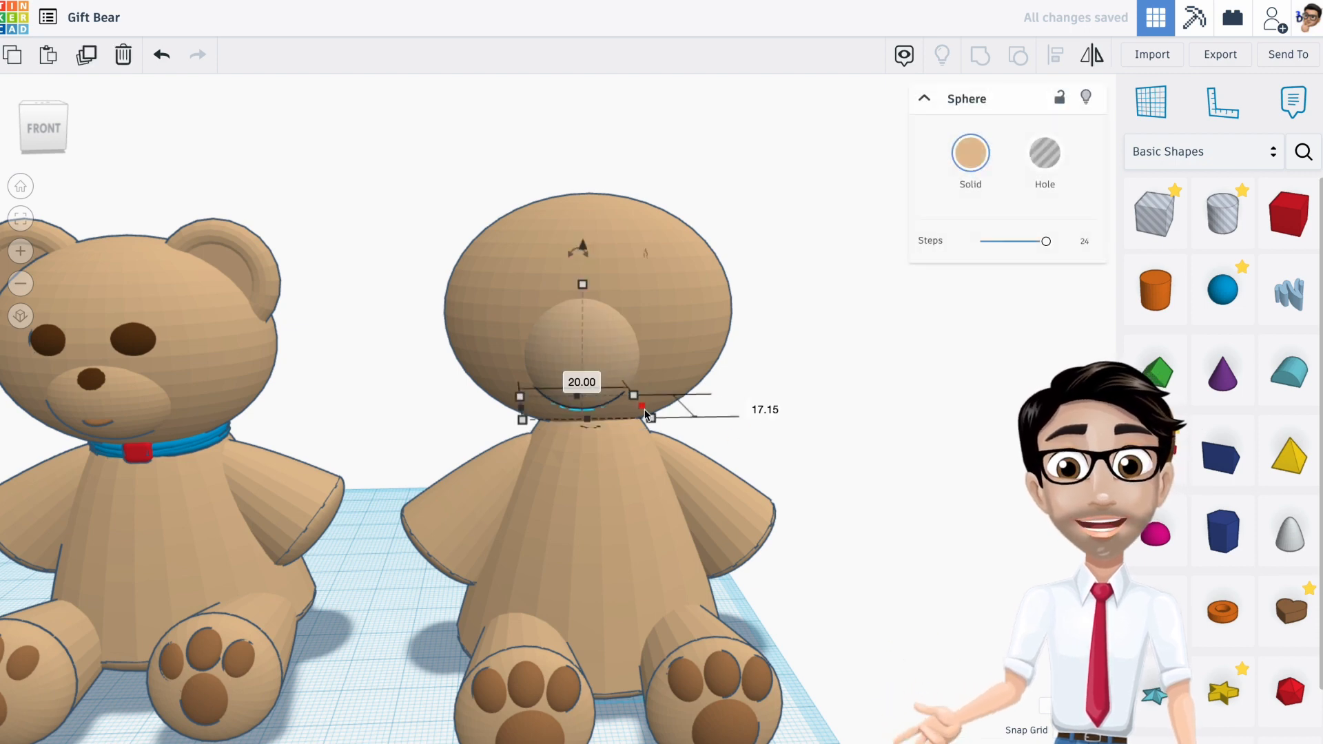
{"action": "left_click", "coordinate": [850, 443]}
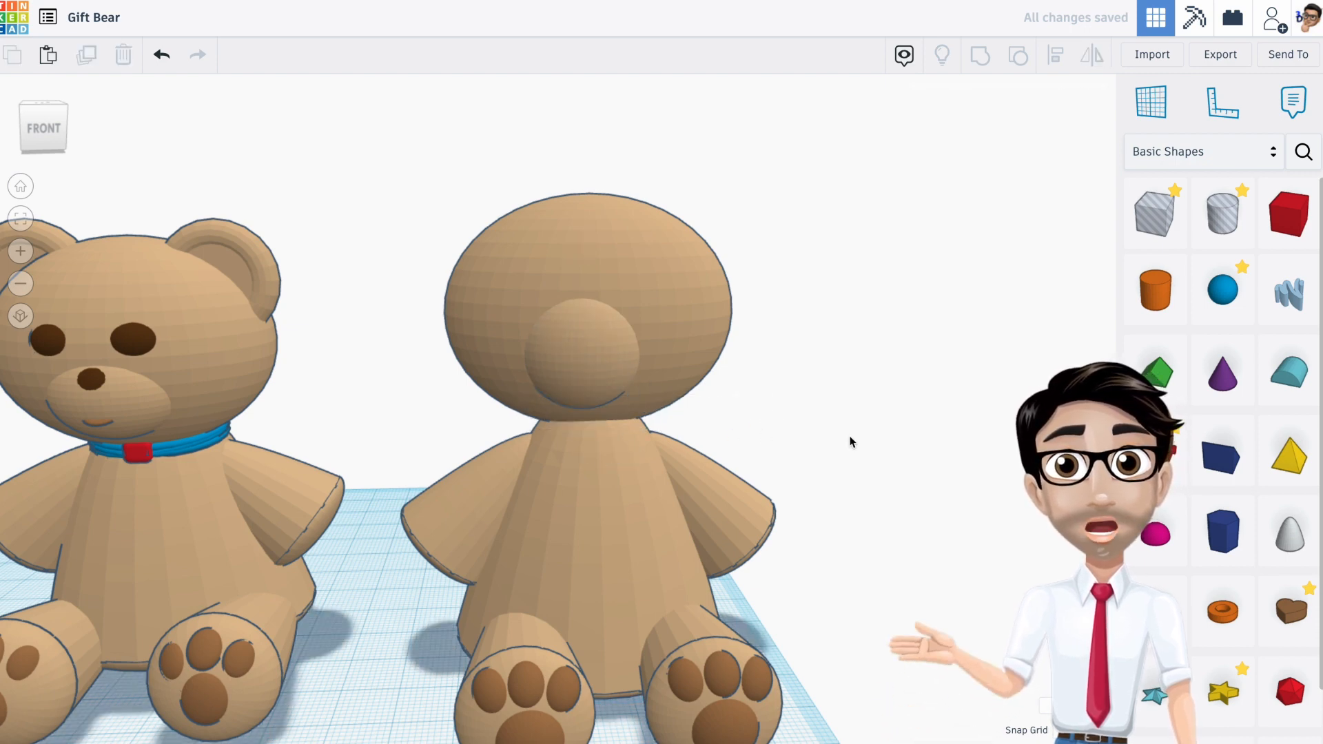
{"action": "key", "text": "ctrl+z"}
Step: Duplicate the muzzle sphere, shrink the copy to a height of about 12.9 for the nose, and color it brown
{"action": "left_click", "coordinate": [611, 357]}
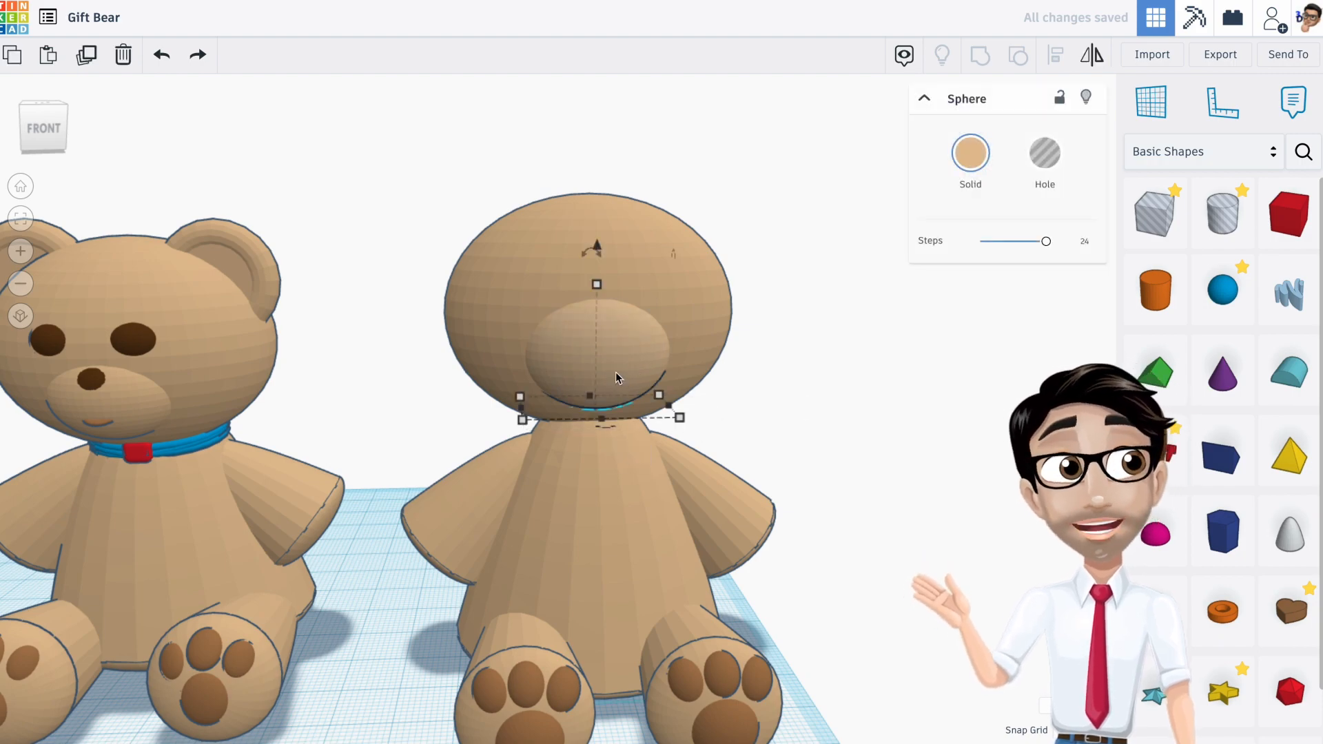
{"action": "right_click_drag", "start_coordinate": [720, 417], "coordinate": [693, 417]}
{"action": "left_click", "coordinate": [746, 364]}
{"action": "left_click", "coordinate": [638, 352]}
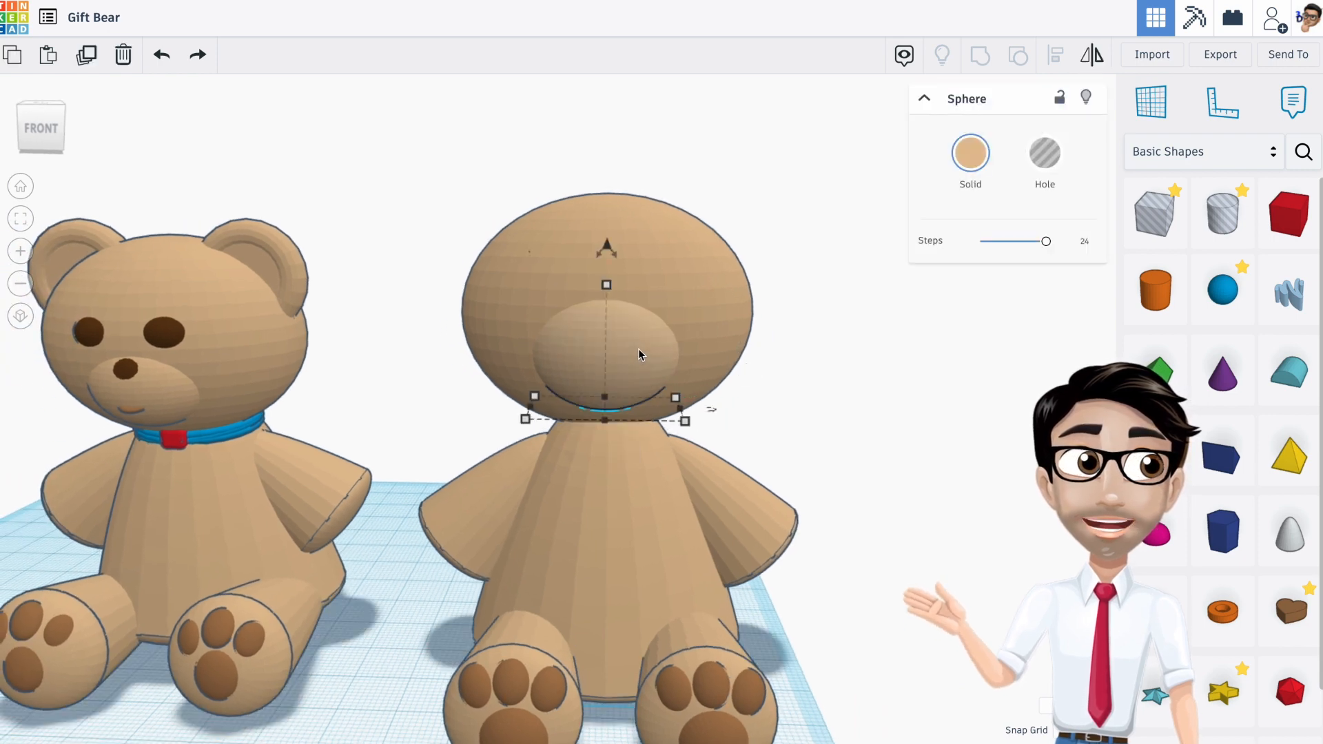
{"action": "key", "text": "ctrl+d"}
{"action": "mouse_move", "coordinate": [606, 248]}
{"action": "left_mouse_down"}
{"action": "mouse_move", "coordinate": [607, 176]}
{"action": "mouse_move", "coordinate": [621, 198]}
{"action": "mouse_move", "coordinate": [607, 259]}
{"action": "left_mouse_up"}
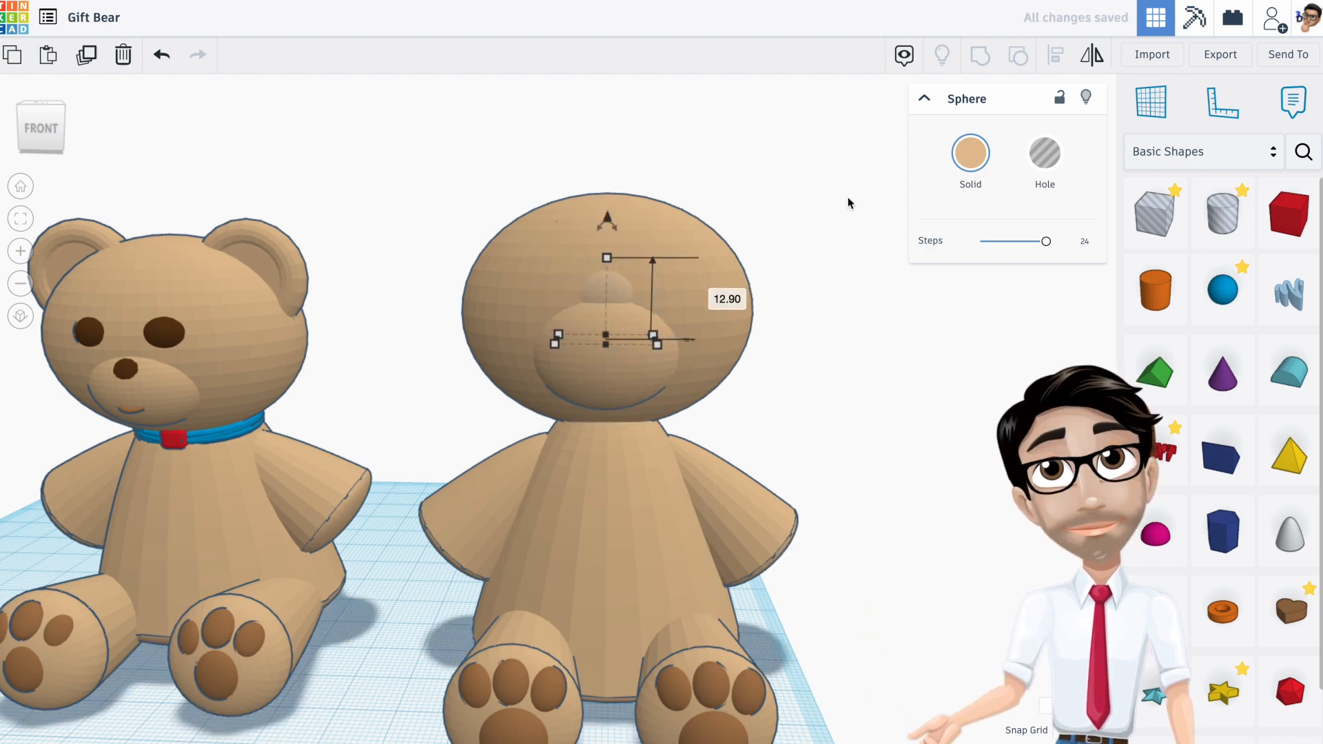
{"action": "left_click", "coordinate": [964, 158]}
{"action": "left_click", "coordinate": [1204, 294]}
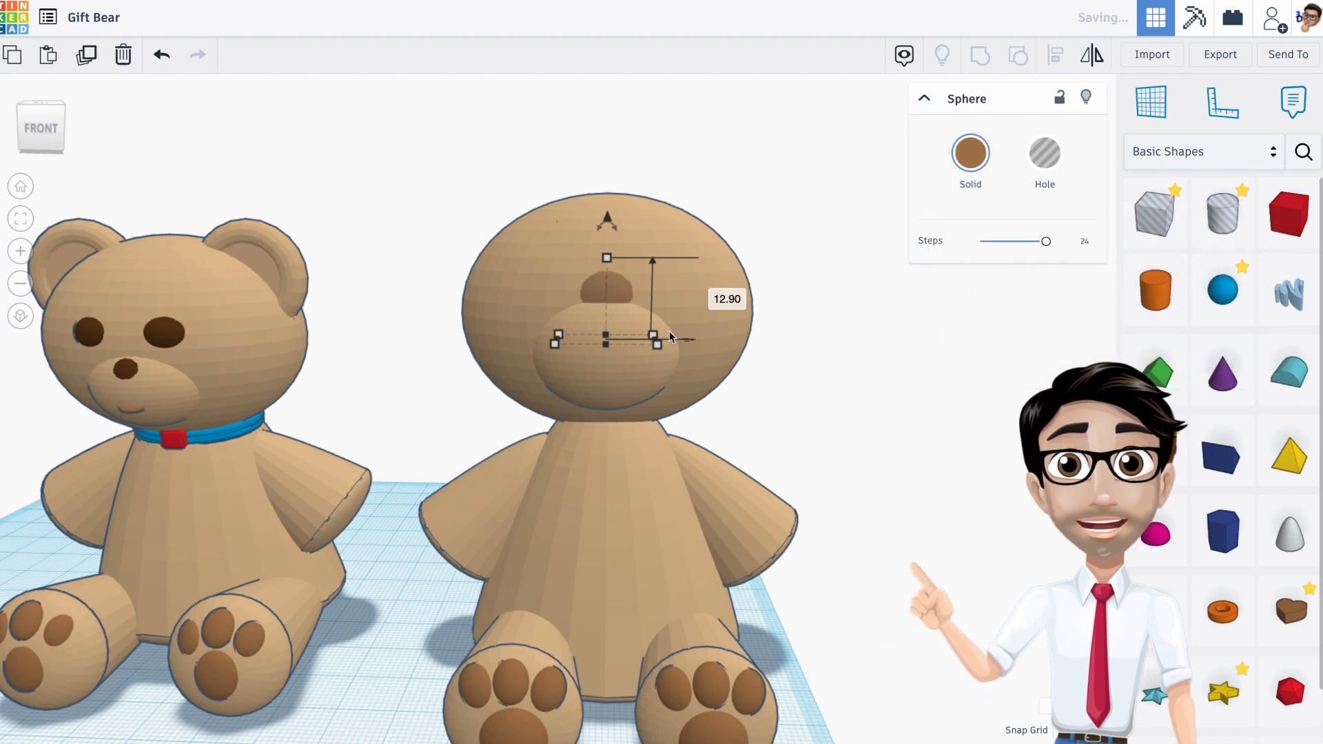
Step: Shrink the brown nose sphere and position it against the front of the muzzle, near its upper part
{"action": "left_click_drag", "start_coordinate": [609, 217], "coordinate": [611, 234]}
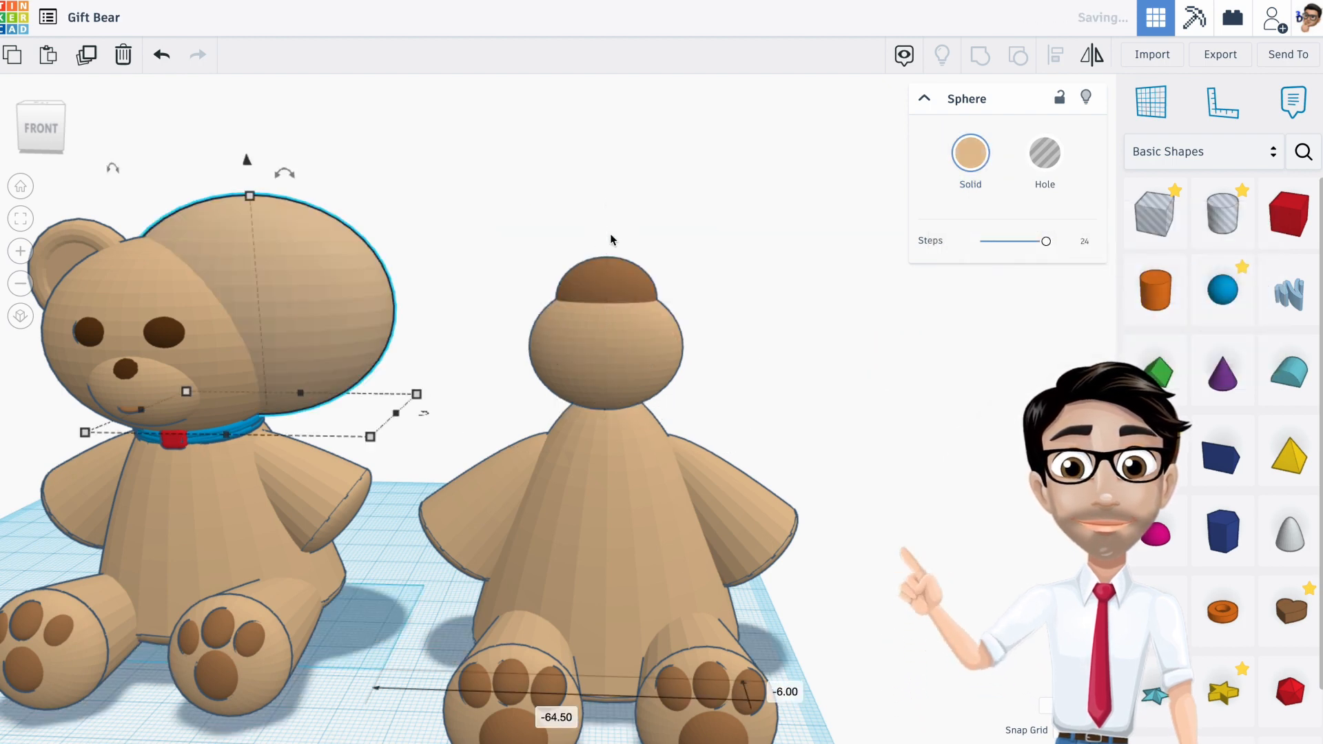
{"action": "left_click", "coordinate": [160, 60]}
{"action": "left_click", "coordinate": [609, 284]}
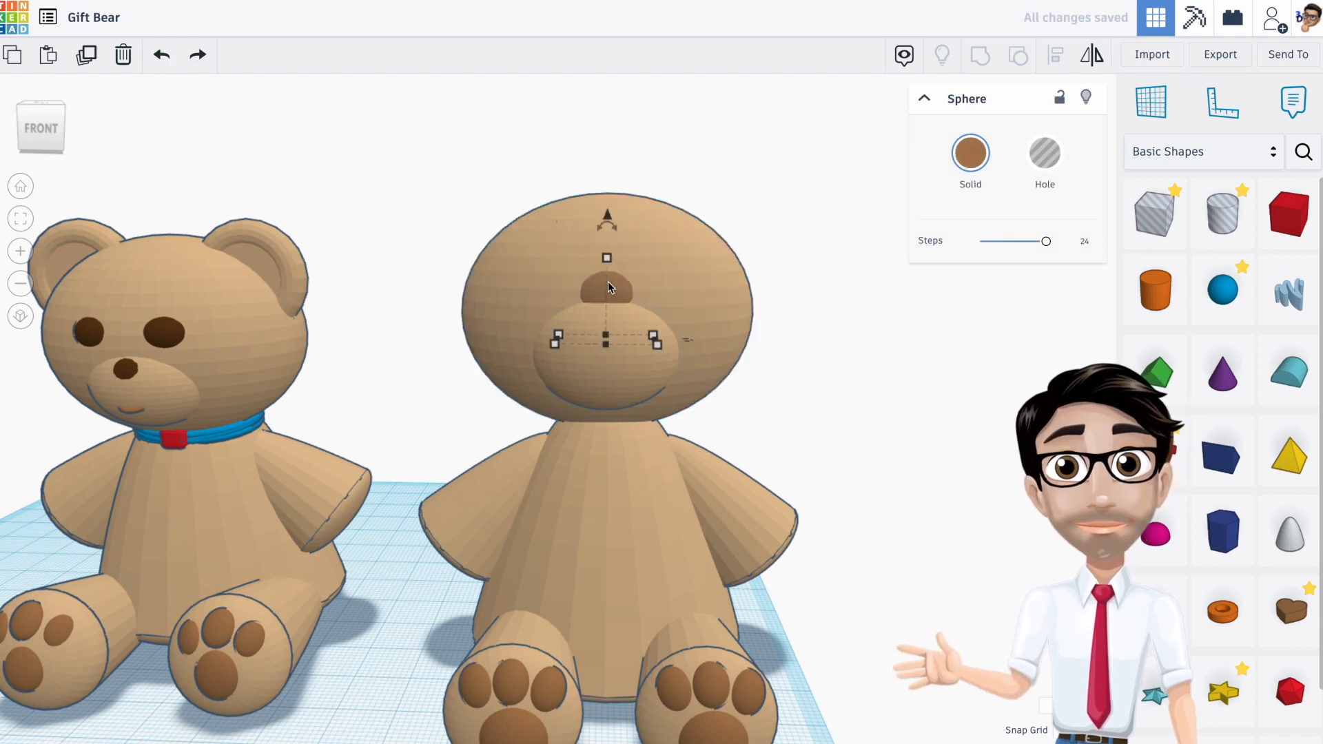
{"action": "left_click_drag", "start_coordinate": [608, 219], "coordinate": [611, 241]}
{"action": "key", "text": "shift+Down"}
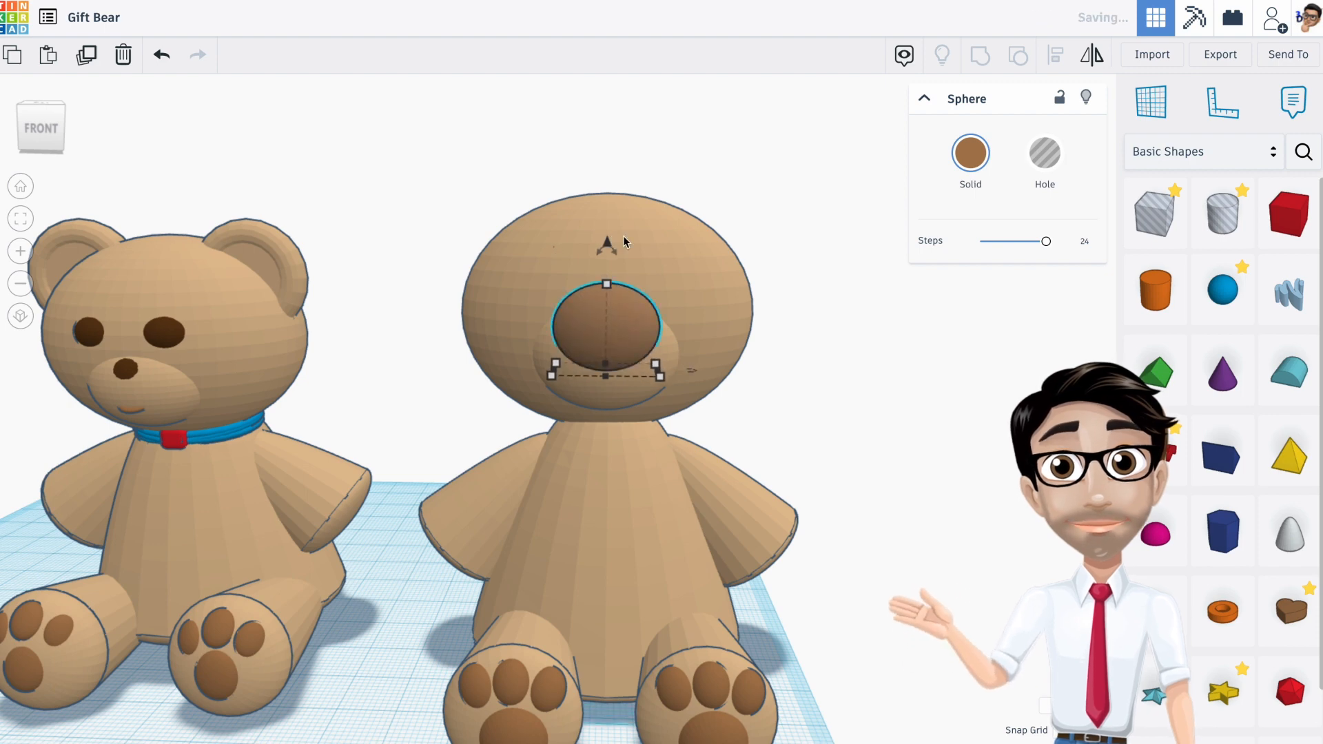
{"action": "left_click_drag", "start_coordinate": [610, 284], "coordinate": [603, 336]}
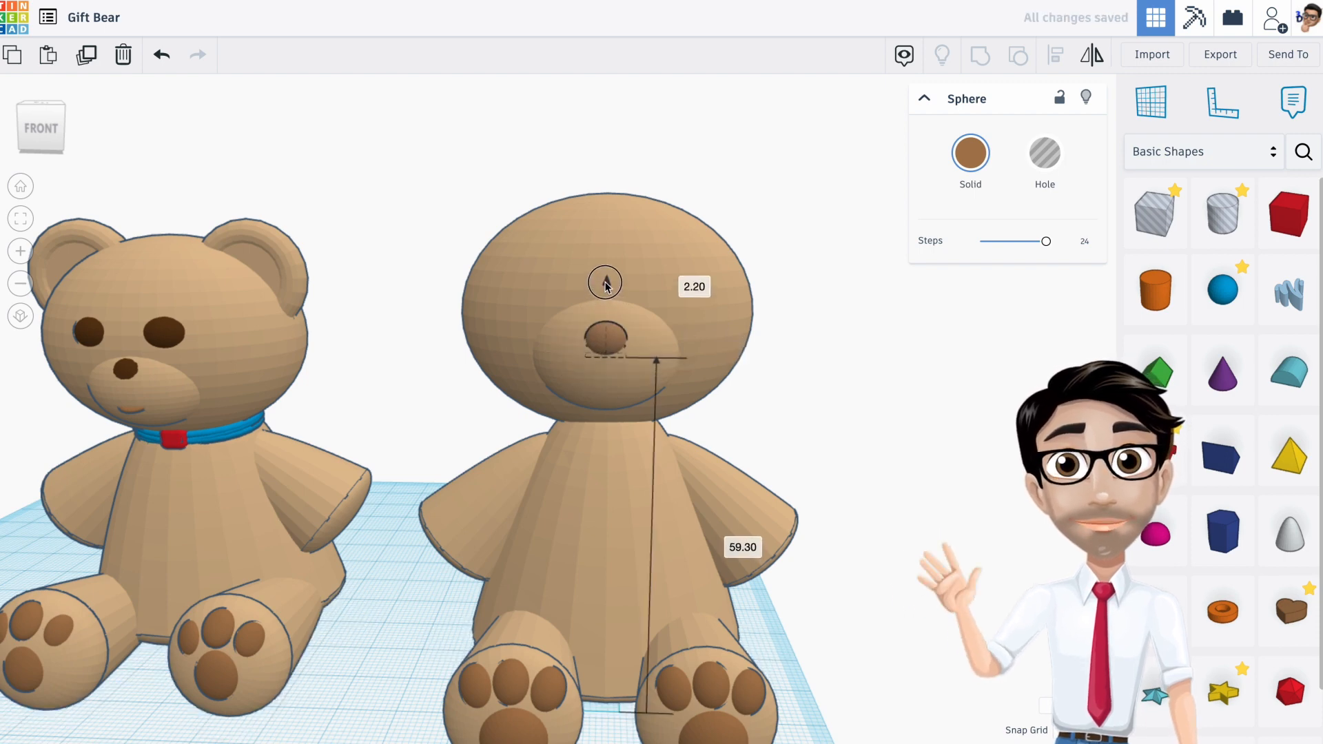
{"action": "left_click_drag", "start_coordinate": [606, 278], "coordinate": [607, 275]}
Step: Duplicate the brown nose sphere, shift the copy about 8 sideways, and raise it above the muzzle as an eye
{"action": "scroll", "coordinate": [627, 335], "scroll_direction": "up", "scroll_amount": 10}
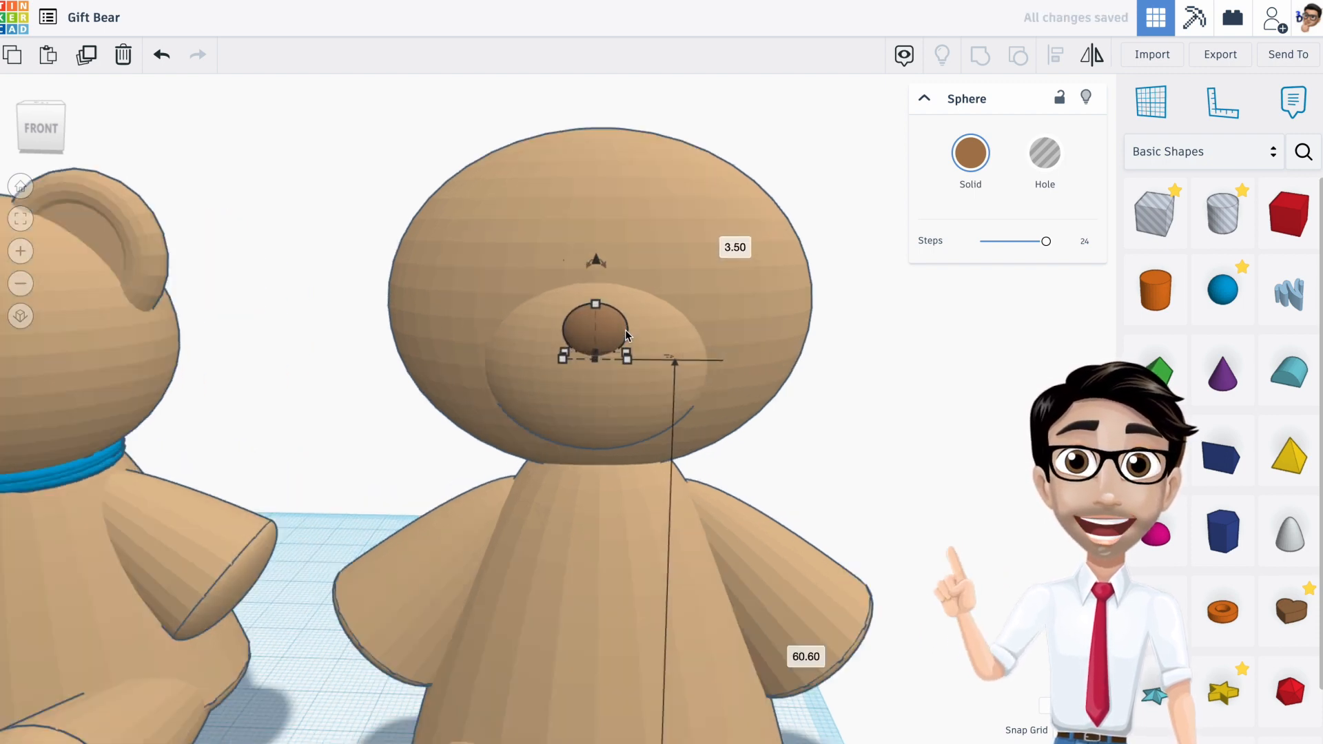
{"action": "right_click_drag", "start_coordinate": [614, 327], "coordinate": [529, 331]}
{"action": "scroll", "coordinate": [363, 332], "scroll_direction": "down", "scroll_amount": 8}
{"action": "scroll", "coordinate": [697, 325], "scroll_direction": "down", "scroll_amount": 2}
{"action": "right_click_drag", "start_coordinate": [694, 319], "coordinate": [567, 326]}
{"action": "right_click_drag", "start_coordinate": [471, 312], "coordinate": [502, 319]}
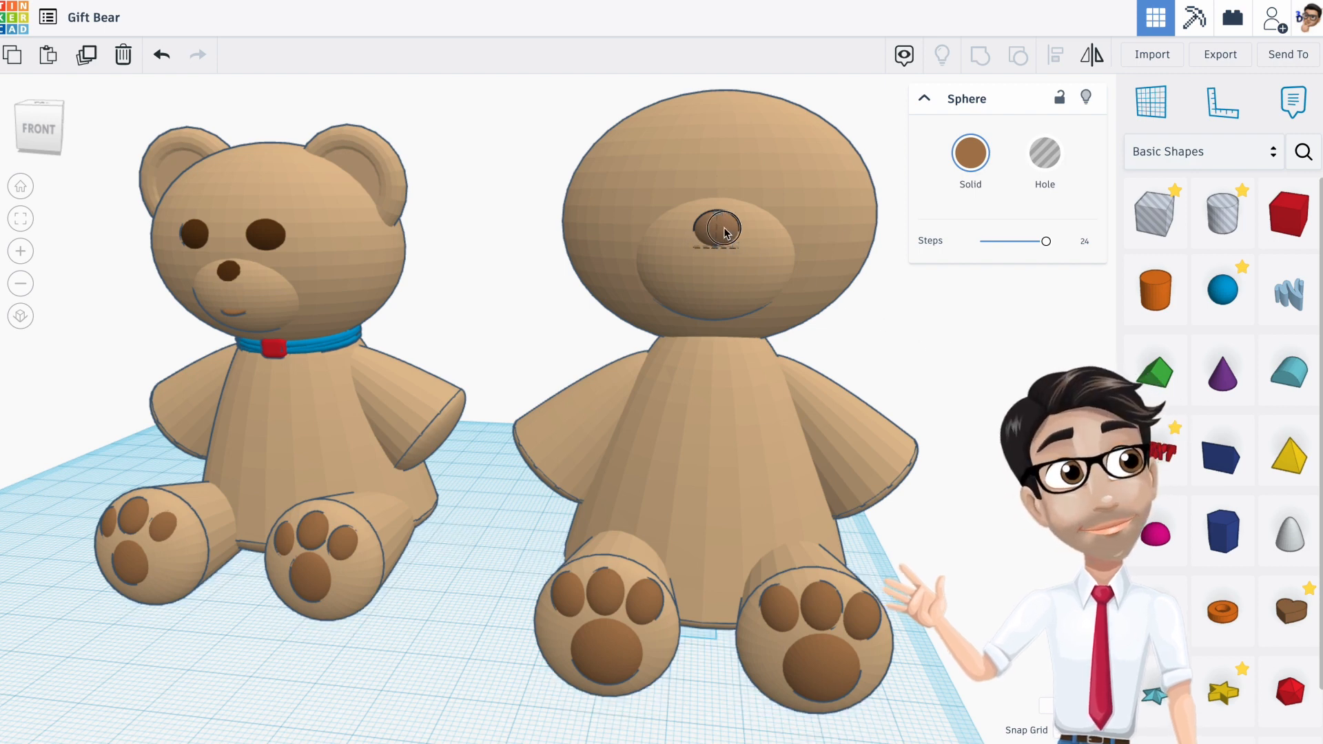
{"action": "key", "text": "ctrl+d"}
{"action": "left_click_drag", "start_coordinate": [724, 228], "coordinate": [656, 209]}
{"action": "key", "text": "ctrl+z"}
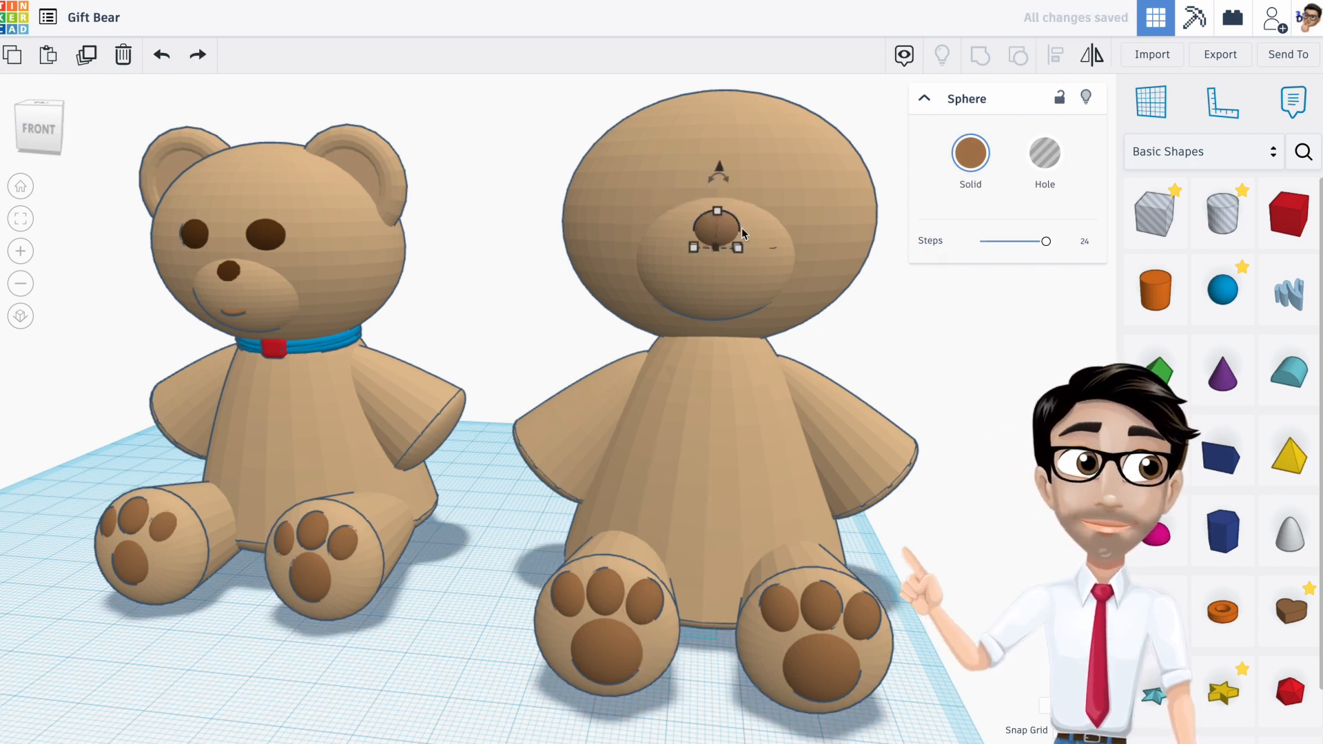
{"action": "left_click_drag", "start_coordinate": [726, 224], "coordinate": [658, 228]}
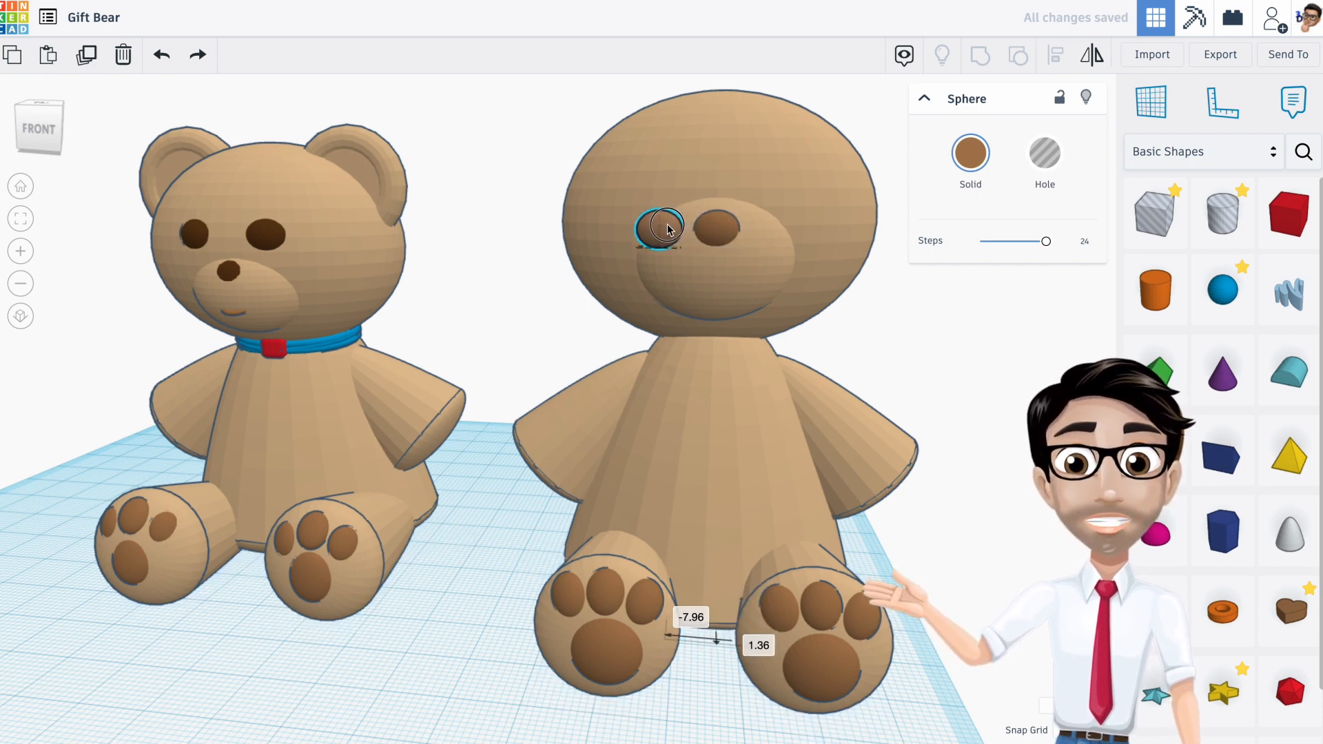
{"action": "left_click_drag", "start_coordinate": [662, 166], "coordinate": [662, 113]}
Step: Push the eye sphere back so it sits partly embedded in the front of the head
{"action": "right_click_drag", "start_coordinate": [661, 114], "coordinate": [721, 182]}
{"action": "left_click_drag", "start_coordinate": [689, 175], "coordinate": [675, 175]}
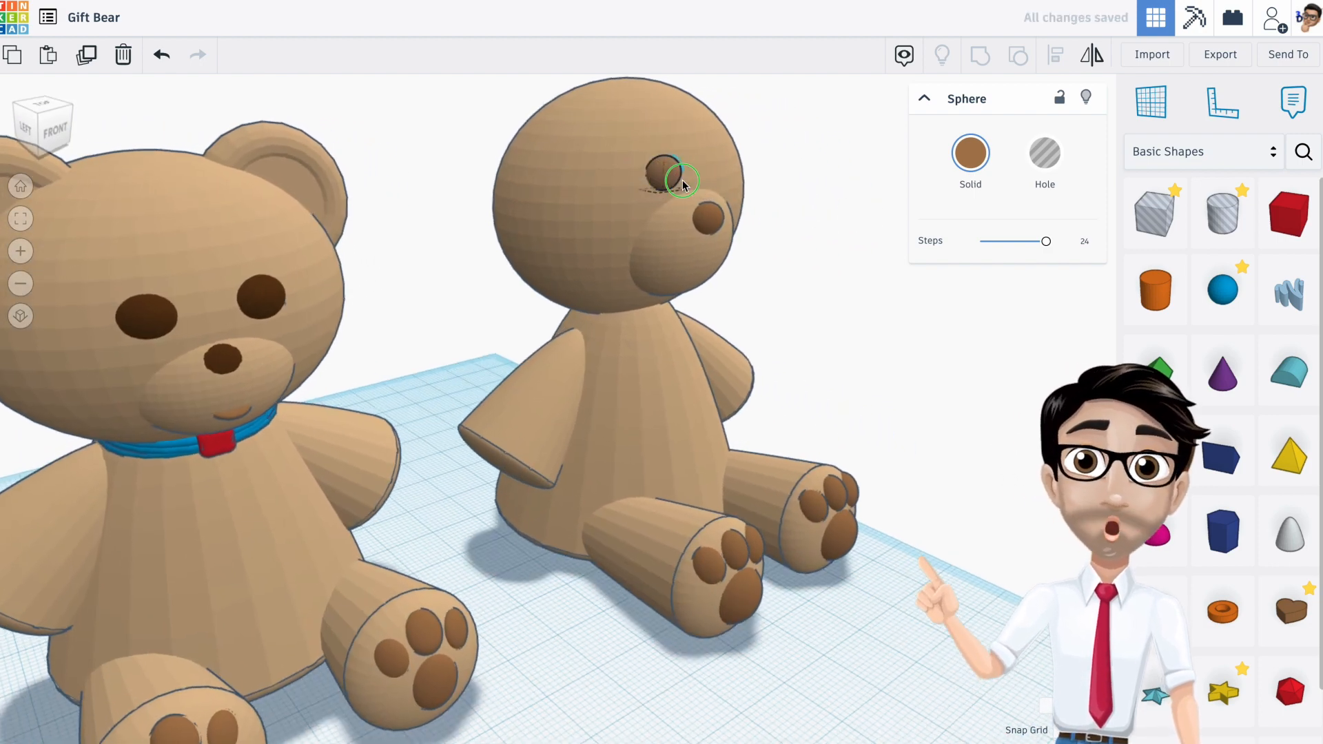
{"action": "right_click_drag", "start_coordinate": [679, 179], "coordinate": [615, 192]}
{"action": "scroll", "coordinate": [710, 202], "scroll_direction": "down", "scroll_amount": 2}
{"action": "scroll", "coordinate": [710, 202], "scroll_direction": "up", "scroll_amount": 3}
{"action": "right_click_drag", "start_coordinate": [711, 207], "coordinate": [424, 199]}
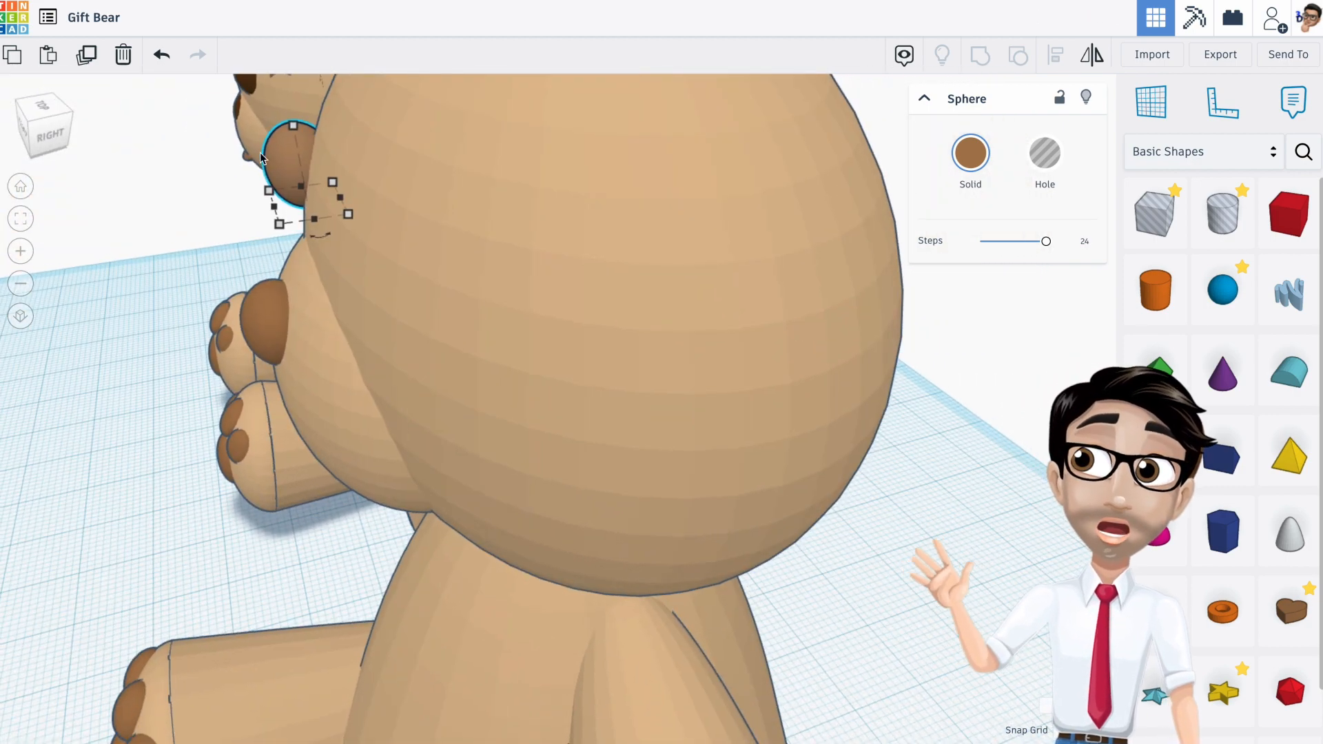
{"action": "key", "text": "f"}
{"action": "right_click_drag", "start_coordinate": [416, 236], "coordinate": [391, 204]}
{"action": "left_click_drag", "start_coordinate": [510, 153], "coordinate": [569, 127]}
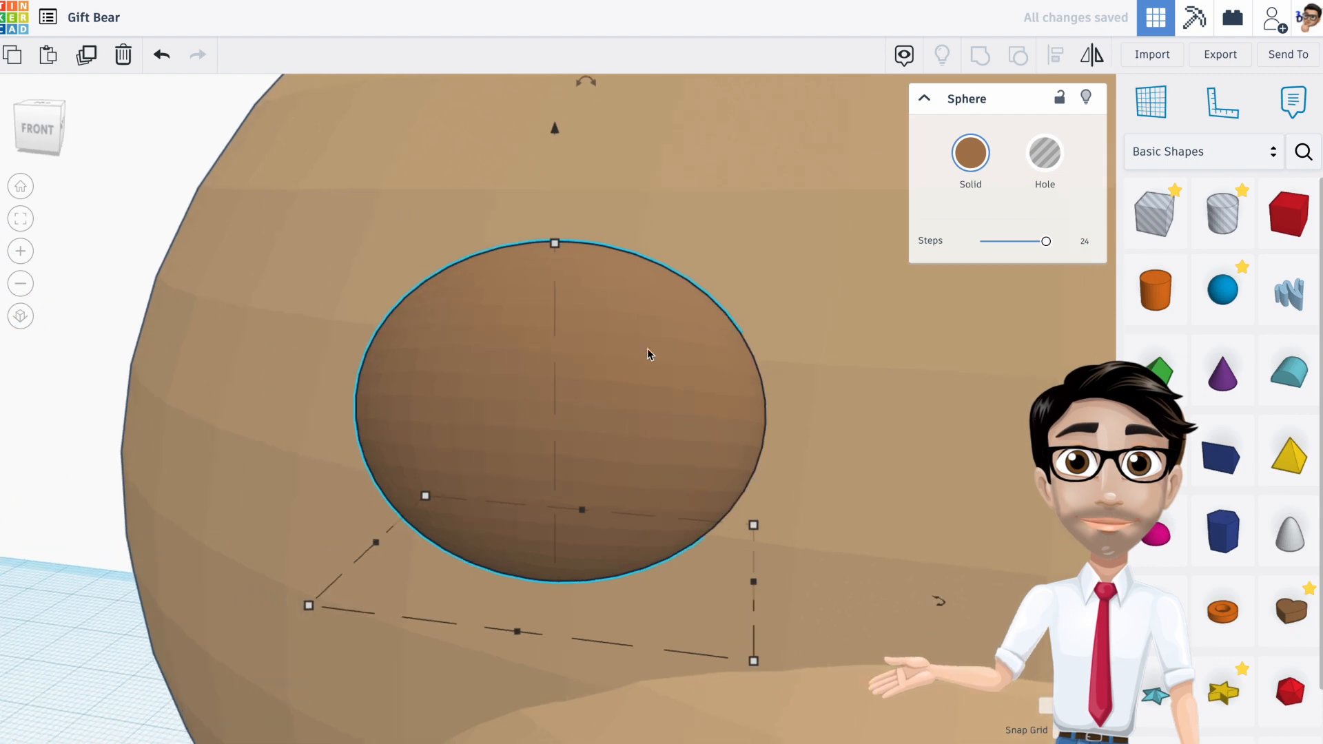
{"action": "scroll", "coordinate": [647, 349], "scroll_direction": "down", "scroll_amount": 3}
{"action": "scroll", "coordinate": [653, 344], "scroll_direction": "down", "scroll_amount": 5}
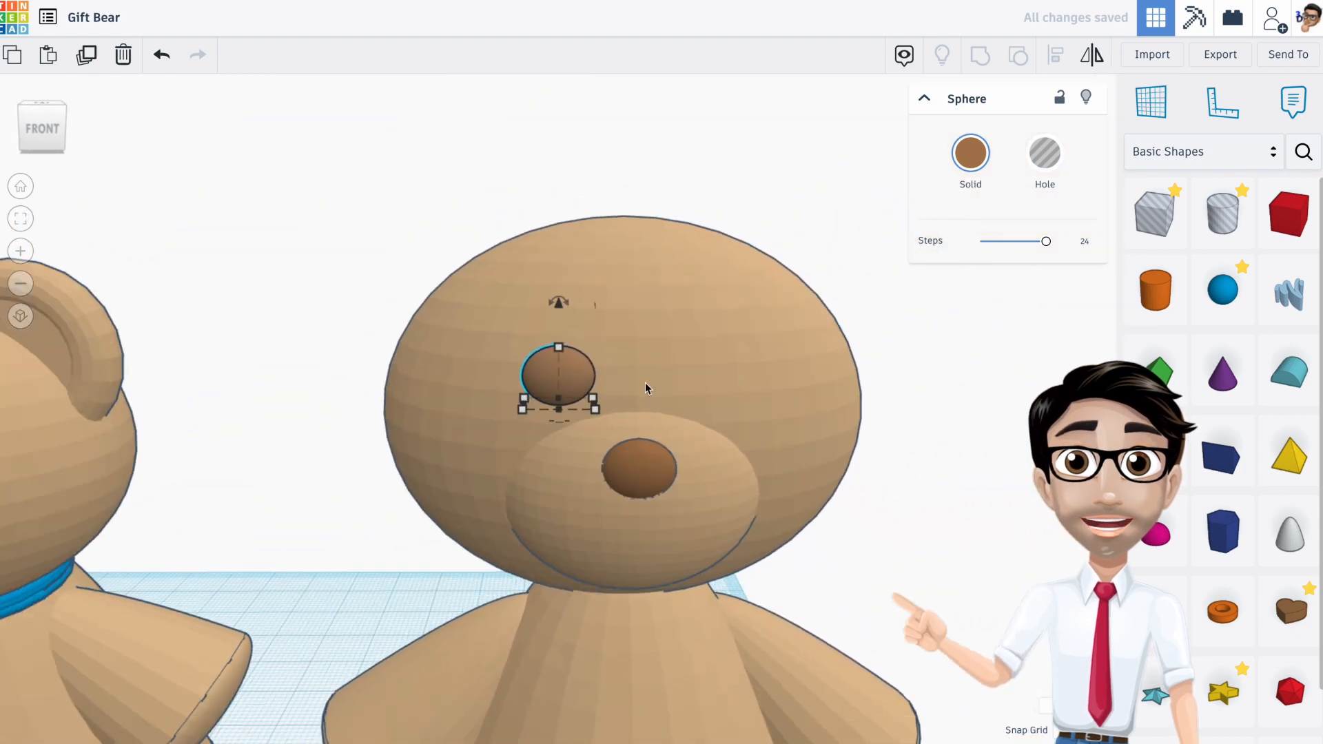
Step: Duplicate the eye and shift the copy straight across the face to form the matching second eye
{"action": "right_click_drag", "start_coordinate": [645, 383], "coordinate": [638, 381]}
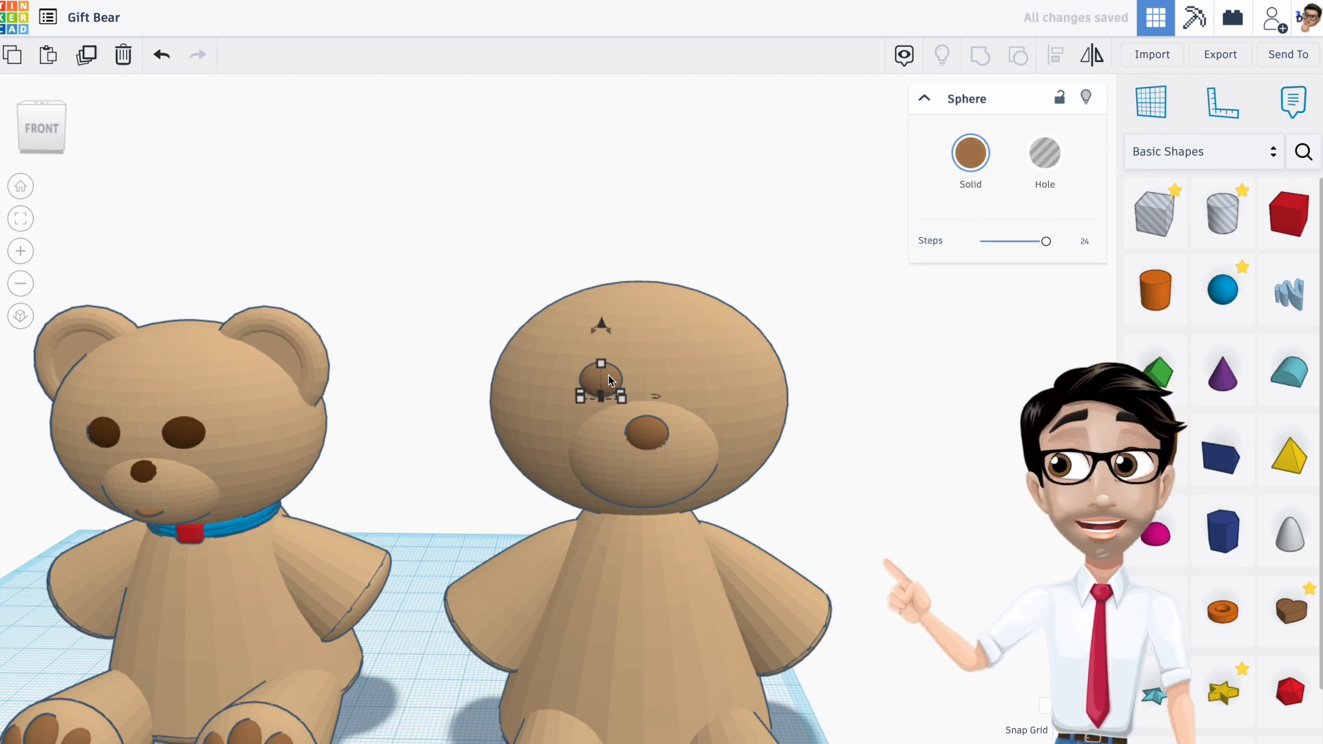
{"action": "key", "text": "ctrl+d"}
{"action": "key", "text": "Right"}
{"action": "key", "text": "Right"}
{"action": "key", "text": "Right"}
{"action": "key", "text": "Right"}
{"action": "key", "text": "Right"}
{"action": "key", "text": "Right"}
{"action": "key", "text": "Right"}
{"action": "key", "text": "Right"}
{"action": "key", "text": "Right"}
{"action": "key", "text": "Right"}
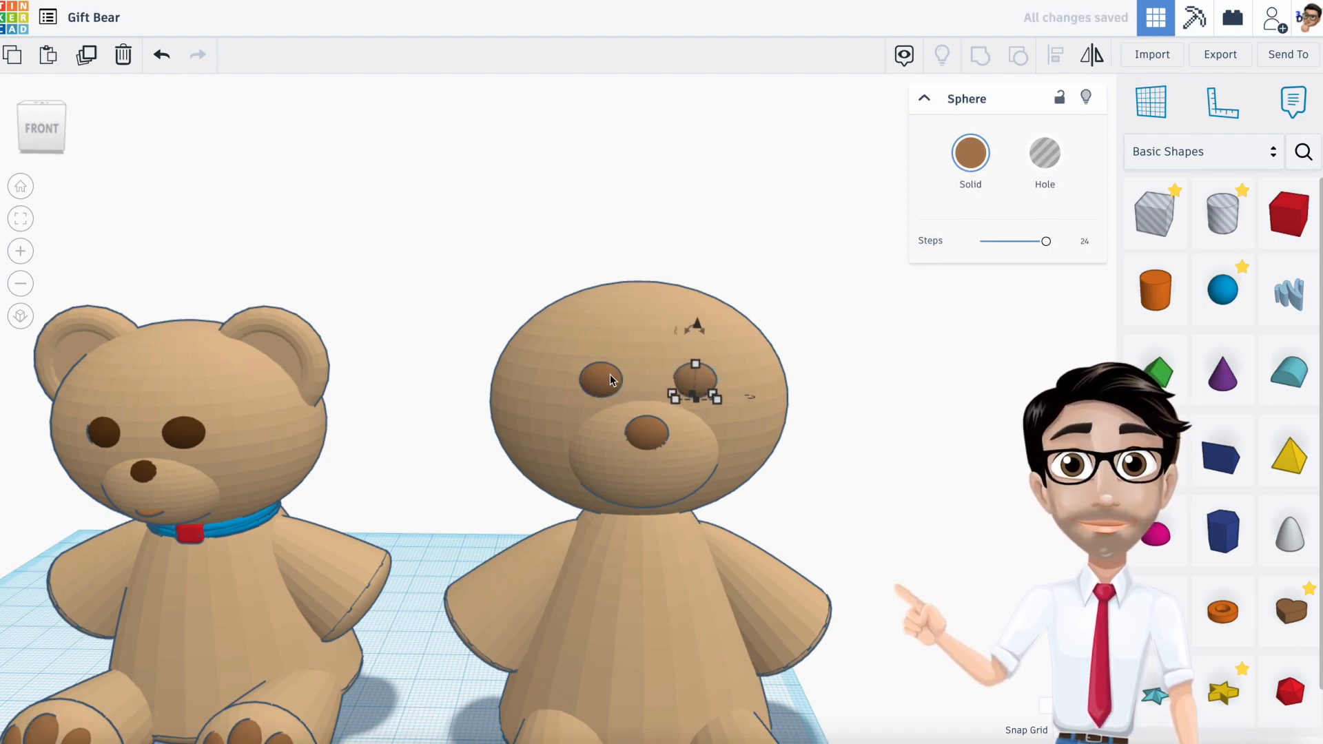
Step: Add a torus with 24 sides and move it up in front of the bear's chin
{"action": "right_click_drag", "start_coordinate": [678, 405], "coordinate": [695, 411]}
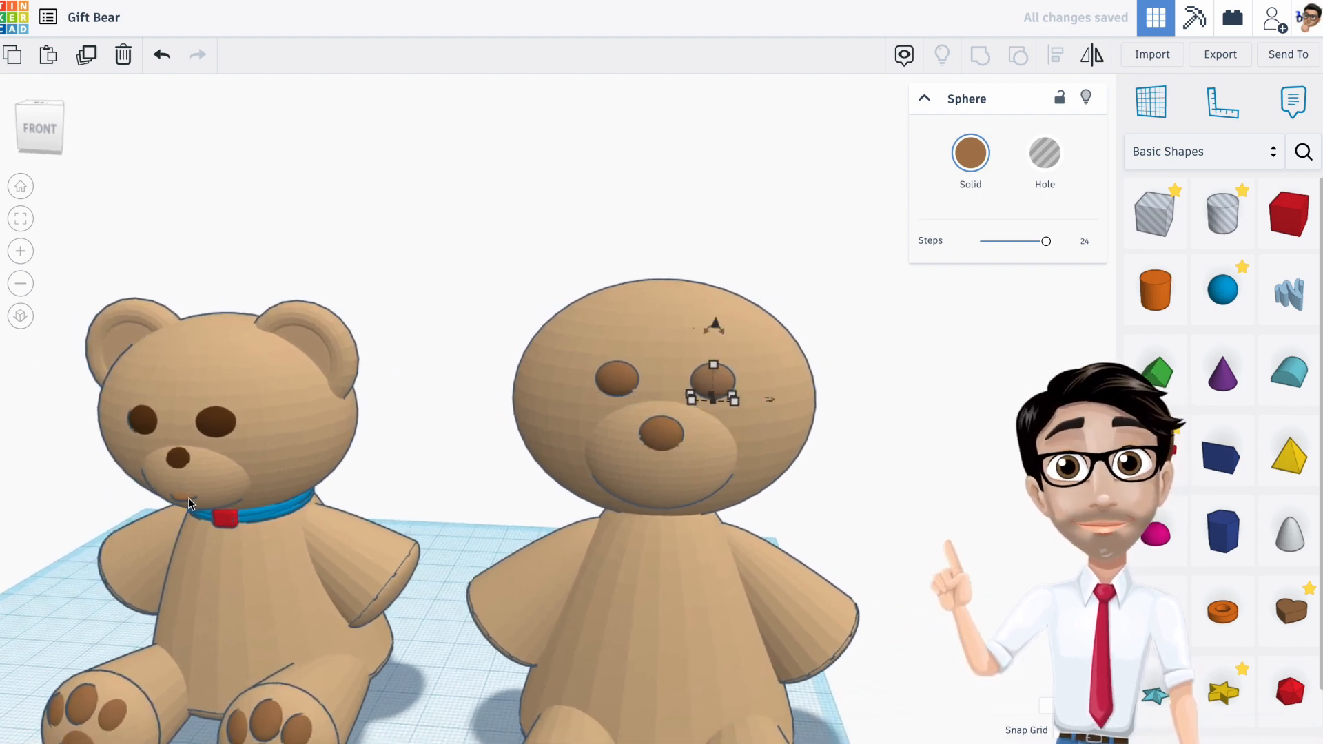
{"action": "left_click", "coordinate": [1167, 623]}
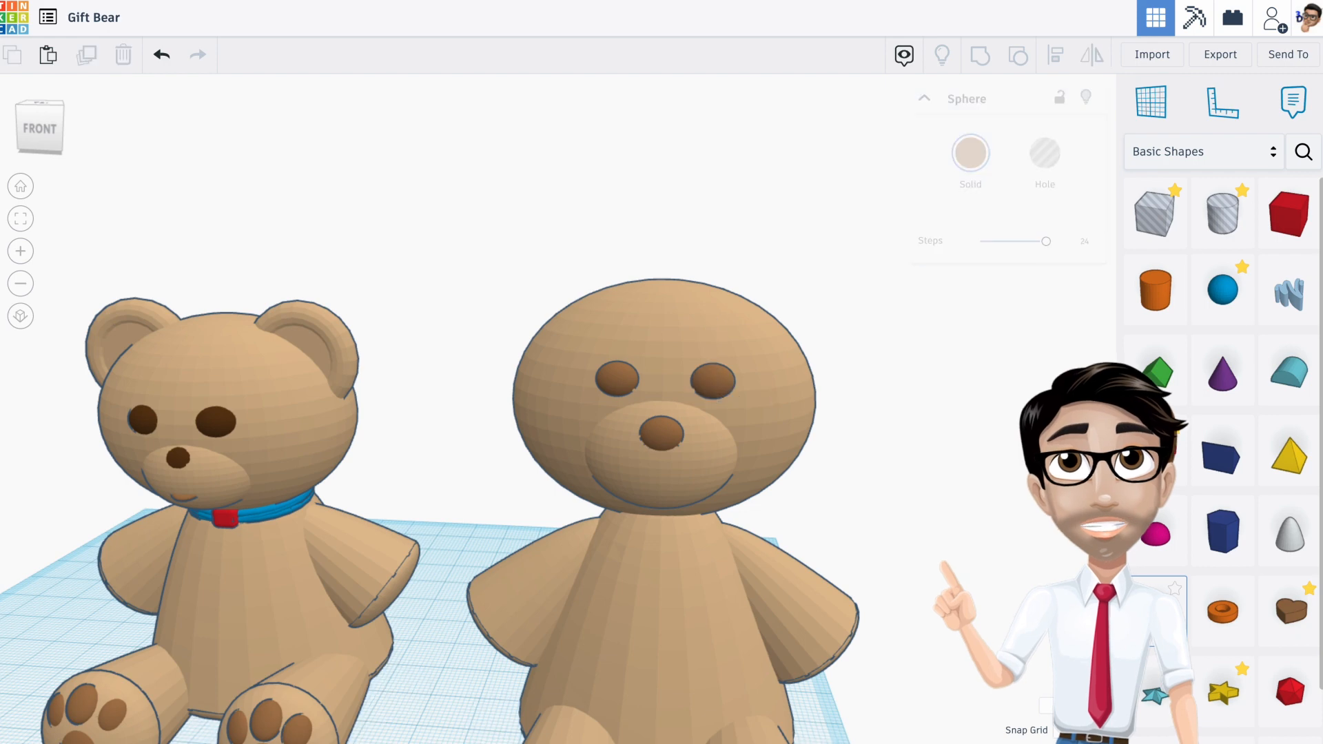
{"action": "middle_click_drag", "start_coordinate": [696, 659], "coordinate": [664, 536]}
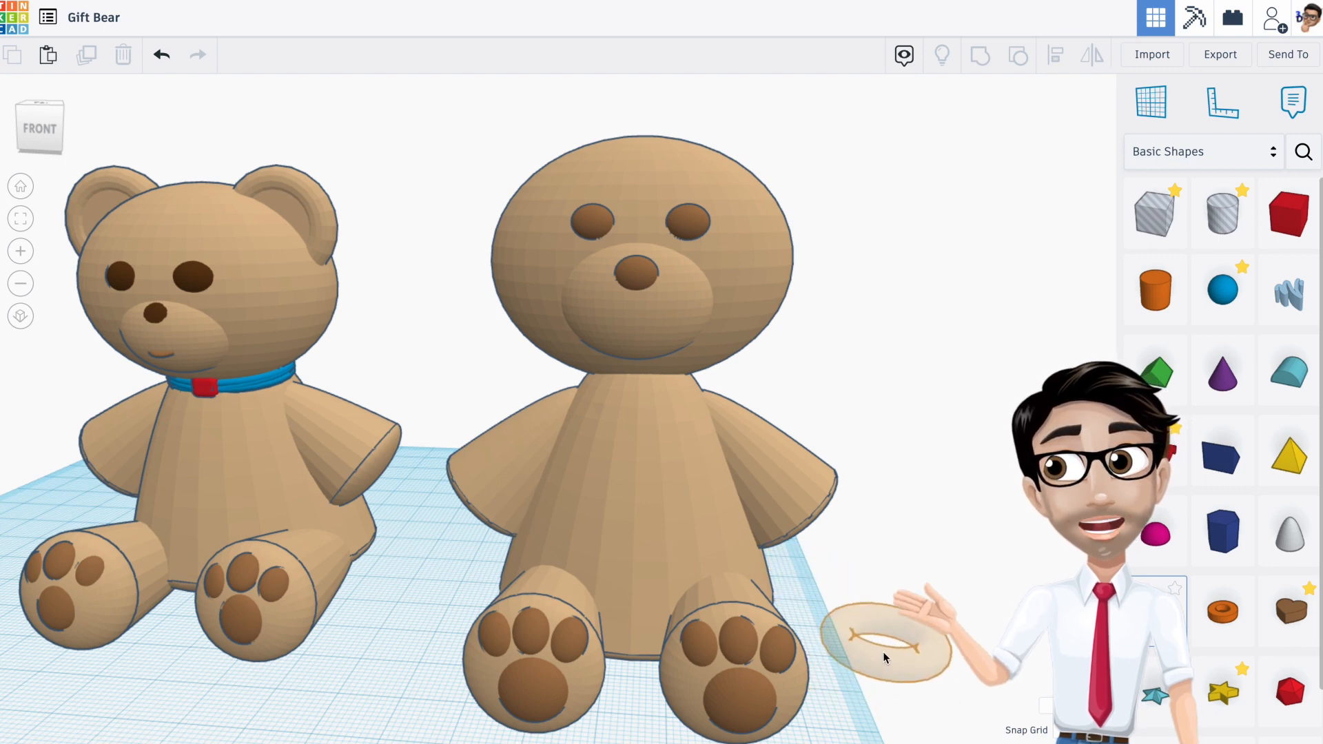
{"action": "left_click", "coordinate": [885, 656]}
{"action": "left_click_drag", "start_coordinate": [884, 594], "coordinate": [843, 272]}
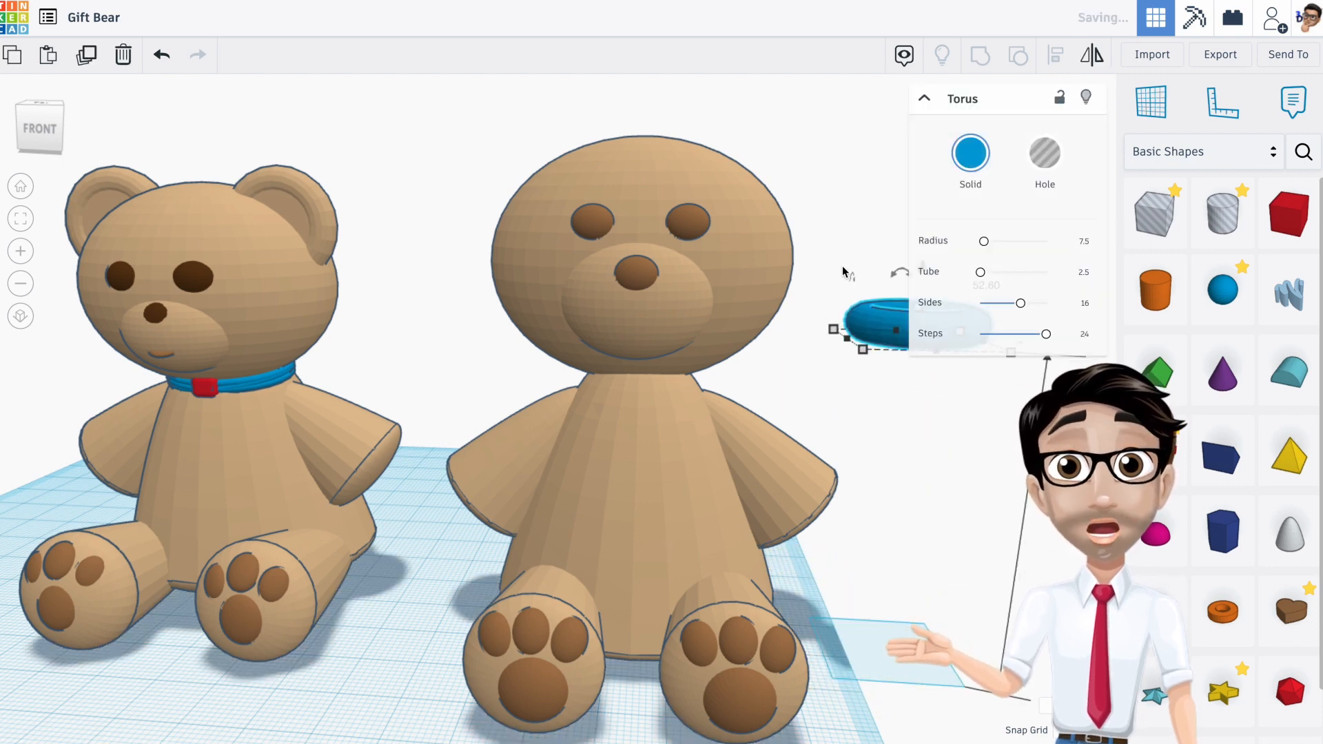
{"action": "right_click_drag", "start_coordinate": [873, 306], "coordinate": [878, 290]}
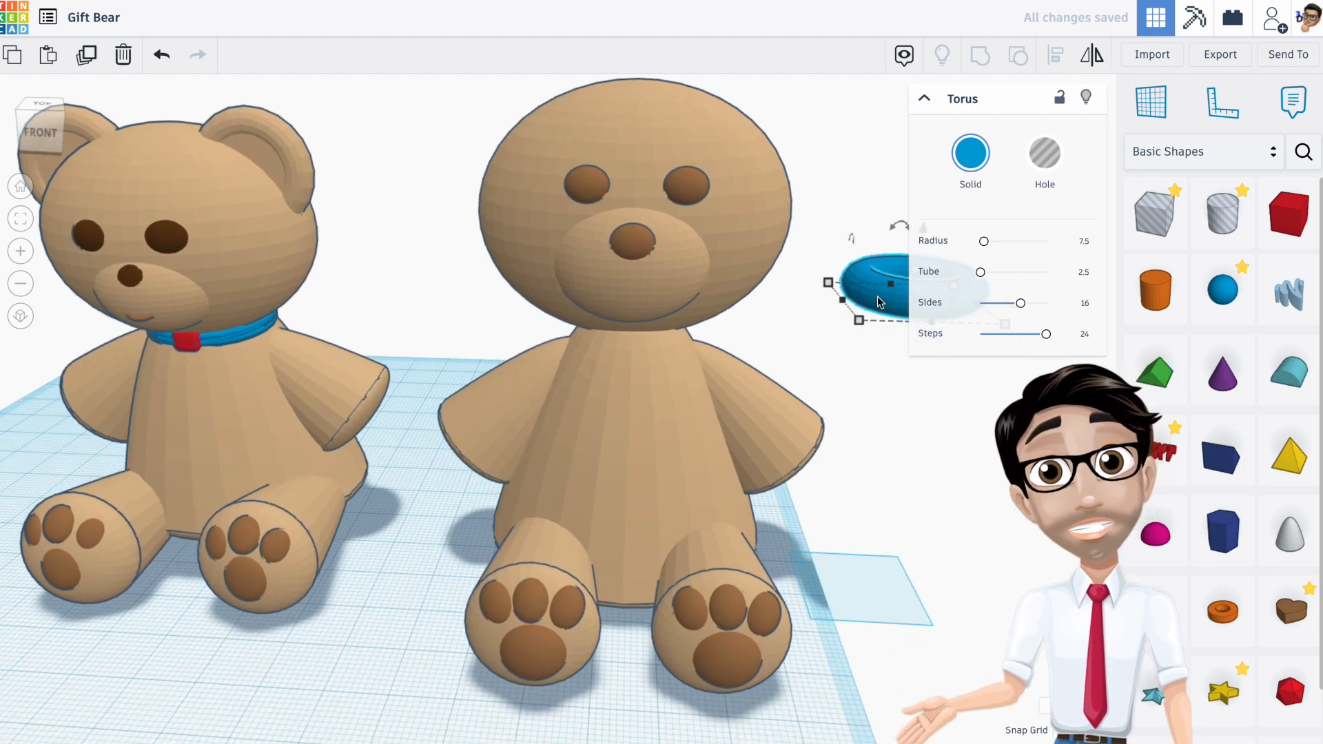
{"action": "left_click_drag", "start_coordinate": [878, 289], "coordinate": [586, 356]}
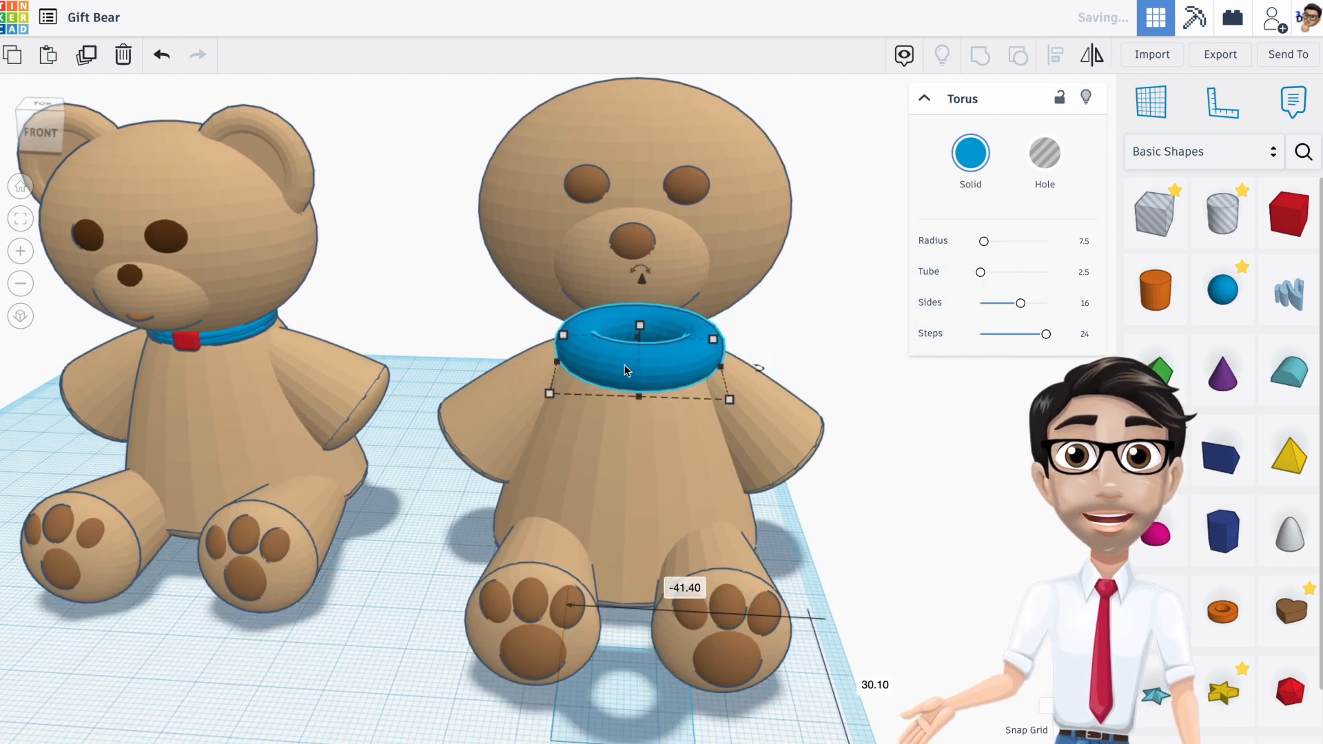
{"action": "left_click_drag", "start_coordinate": [1021, 304], "coordinate": [1046, 303]}
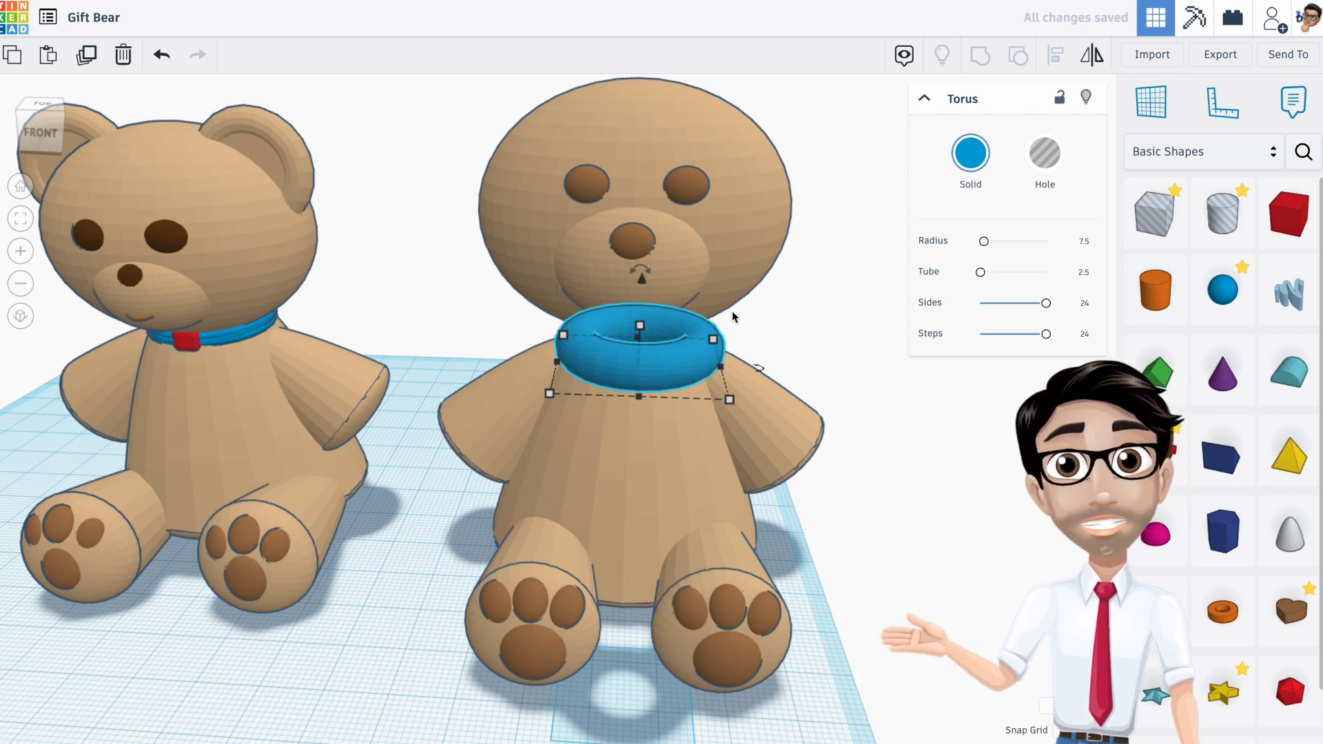
Step: Shrink the torus proportionally to mouth size at the lower part of the muzzle and turn it into a hole
{"action": "left_click_drag", "start_coordinate": [640, 330], "coordinate": [634, 303], "text": "shift"}
{"action": "left_click", "coordinate": [1033, 163]}
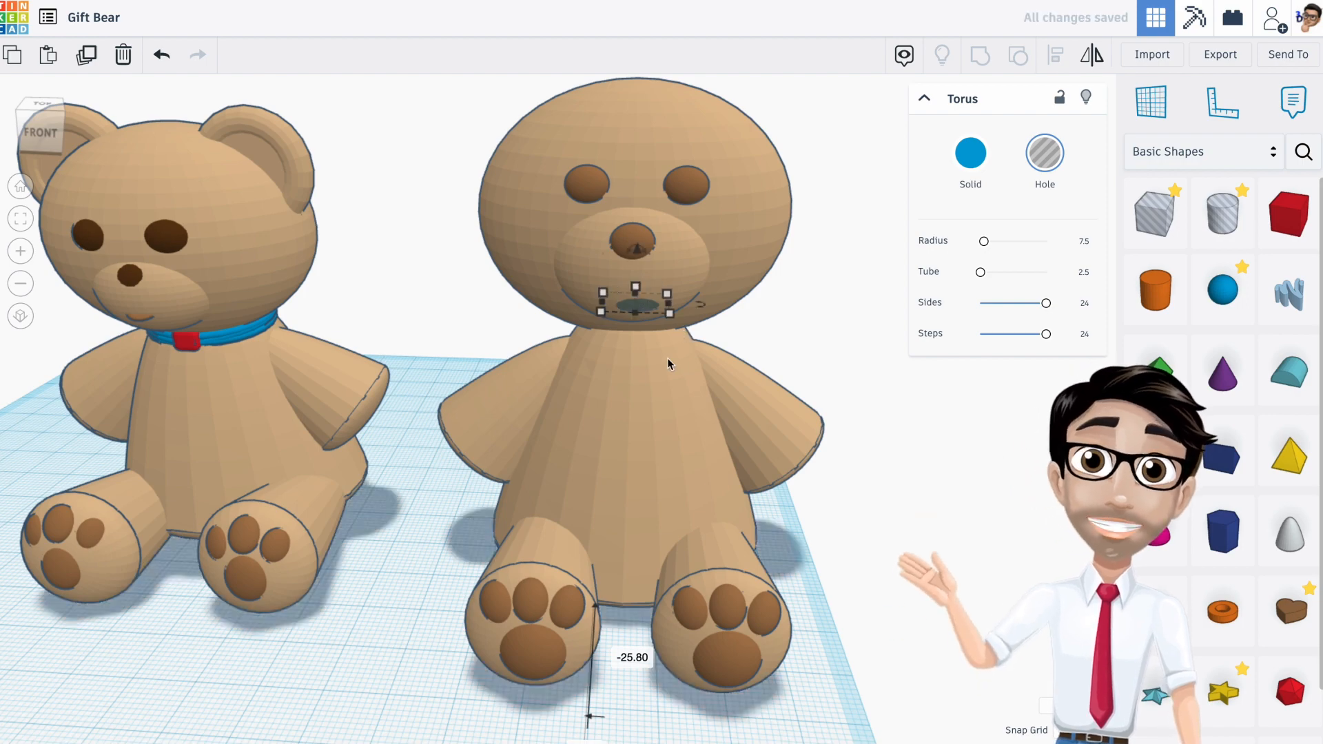
{"action": "scroll", "coordinate": [667, 358], "scroll_direction": "up", "scroll_amount": 5}
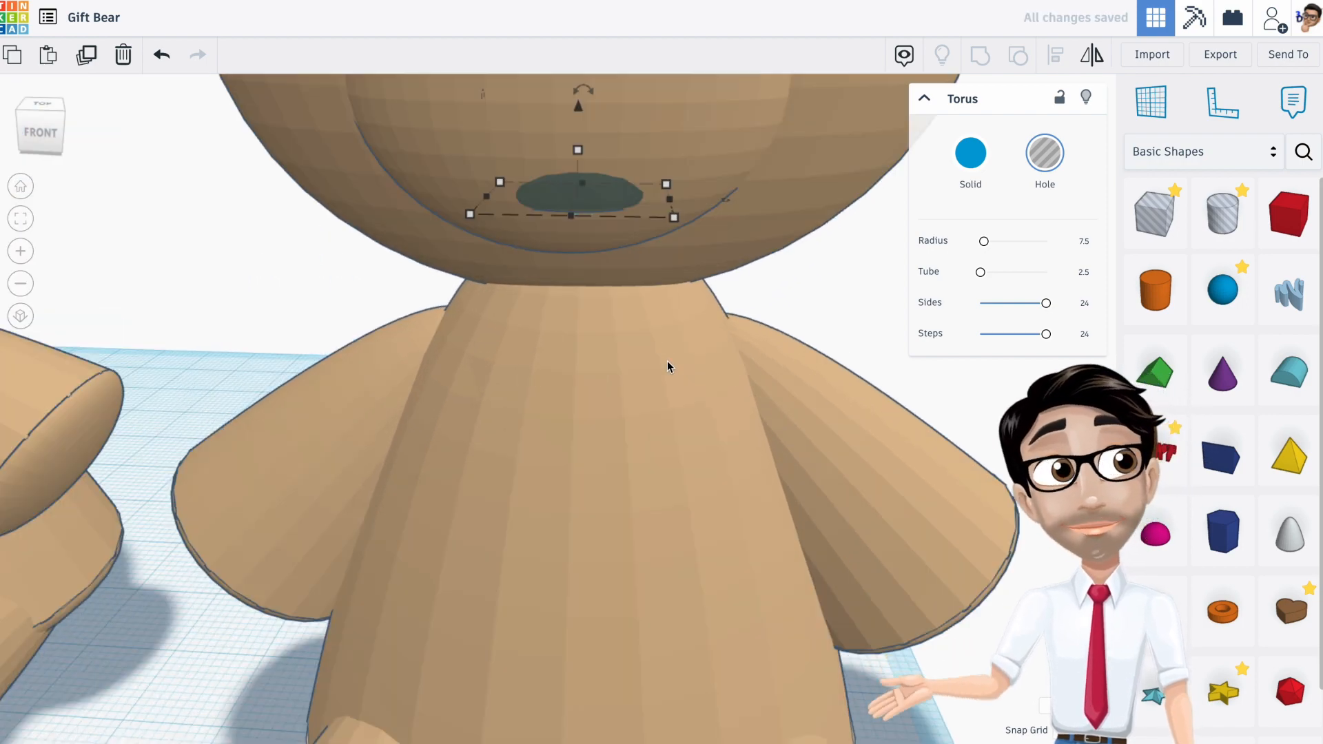
Step: Tilt the torus hole from the side so it follows the curved lower front of the muzzle
{"action": "right_click_drag", "start_coordinate": [707, 265], "coordinate": [455, 264]}
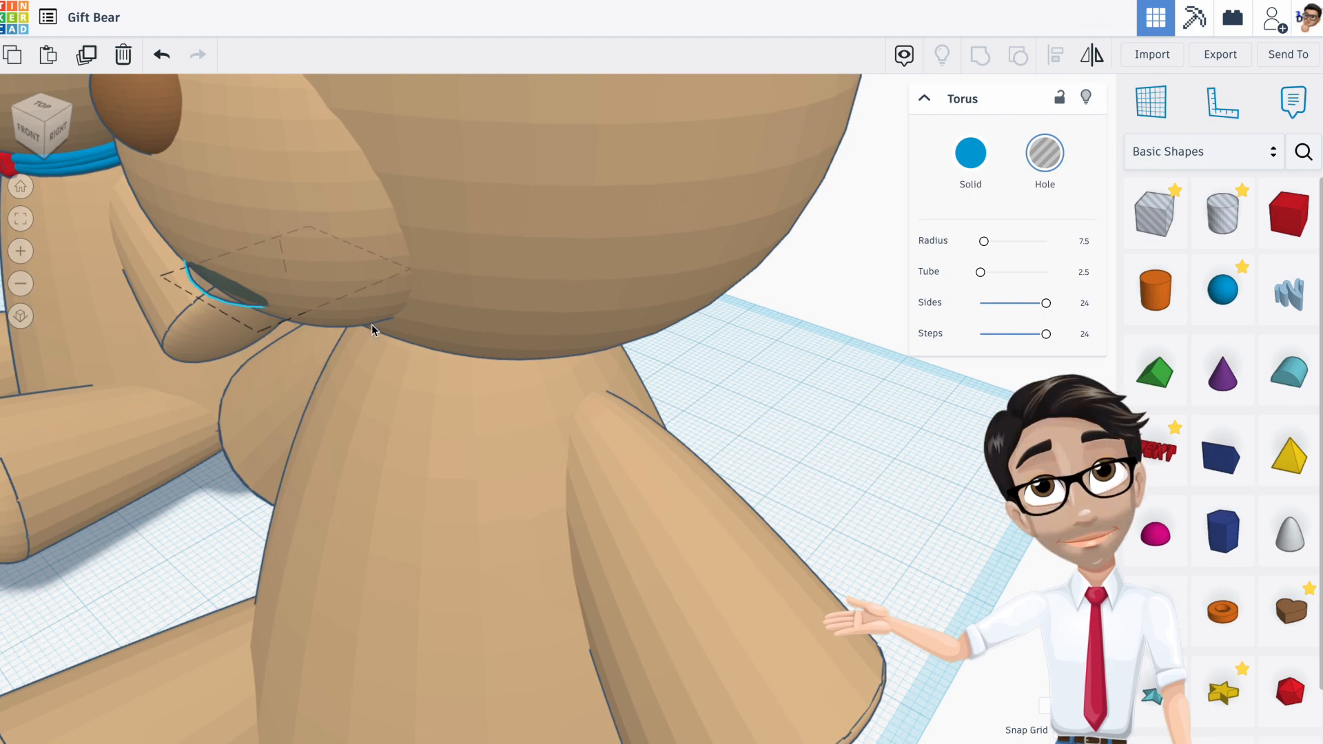
{"action": "scroll", "coordinate": [590, 295], "scroll_direction": "down", "scroll_amount": 5}
{"action": "right_click_drag", "start_coordinate": [599, 350], "coordinate": [609, 181]}
{"action": "left_click_drag", "start_coordinate": [609, 101], "coordinate": [607, 97]}
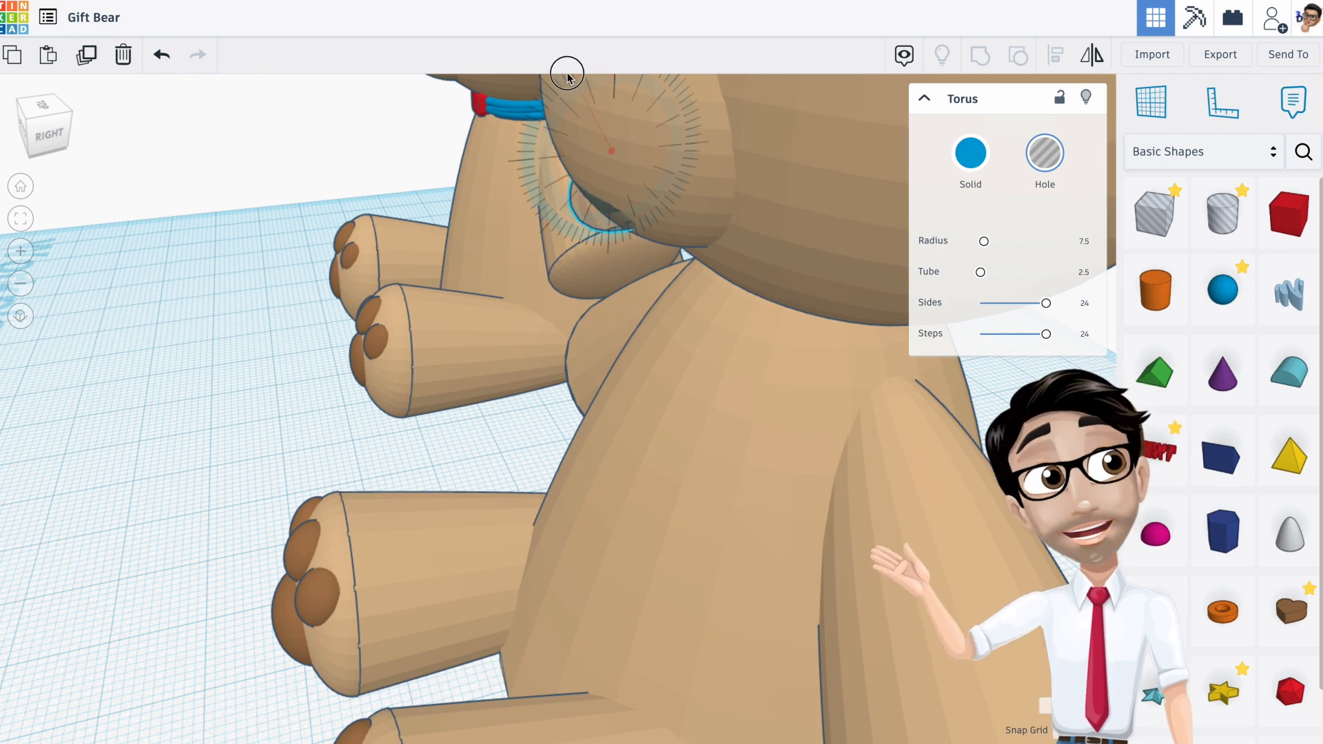
{"action": "right_click_drag", "start_coordinate": [551, 200], "coordinate": [672, 201]}
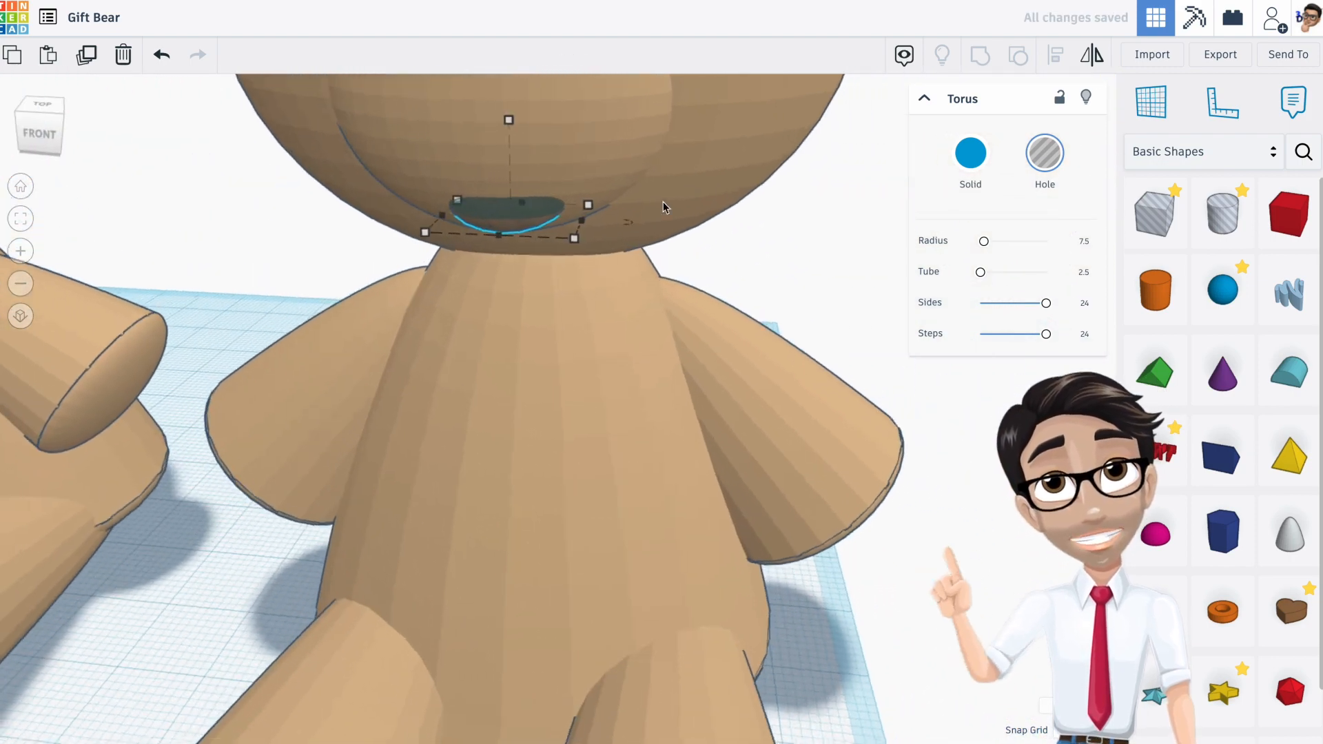
{"action": "scroll", "coordinate": [584, 220], "scroll_direction": "down", "scroll_amount": 4}
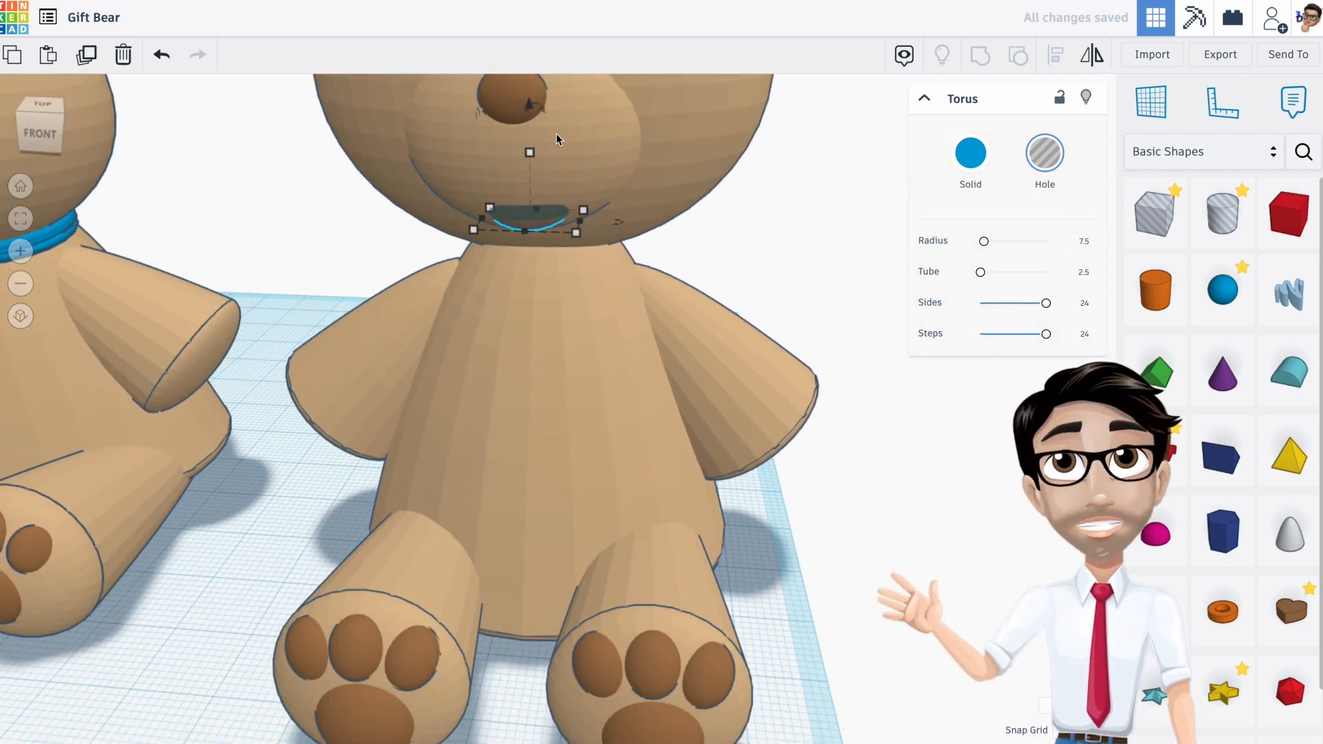
Step: Adjust the torus hole's tilt against the muzzle and nudge it three steps back into the face
{"action": "mouse_move", "coordinate": [561, 135]}
{"action": "right_mouse_down"}
{"action": "mouse_move", "coordinate": [487, 142]}
{"action": "mouse_move", "coordinate": [556, 153]}
{"action": "mouse_move", "coordinate": [587, 133]}
{"action": "mouse_move", "coordinate": [544, 137]}
{"action": "right_mouse_up"}
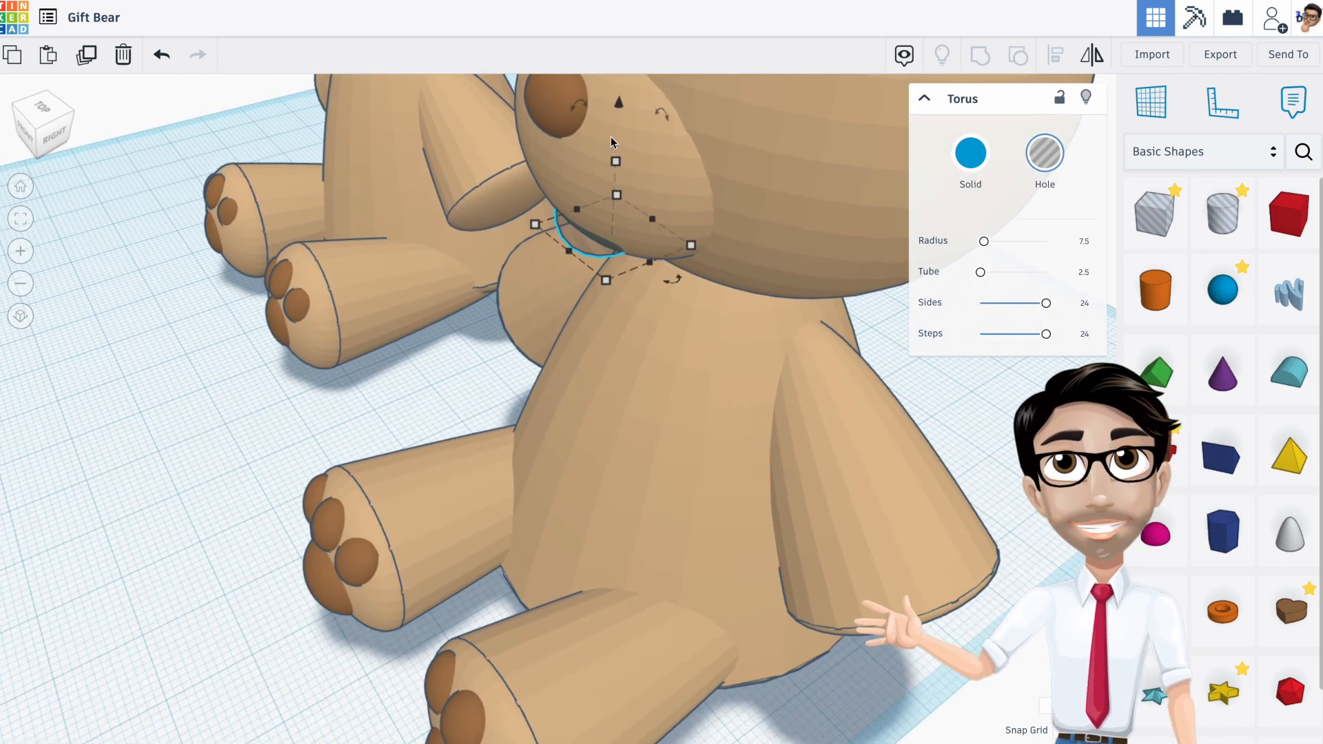
{"action": "middle_click_drag", "start_coordinate": [610, 136], "coordinate": [579, 228]}
{"action": "right_click_drag", "start_coordinate": [580, 231], "coordinate": [509, 248]}
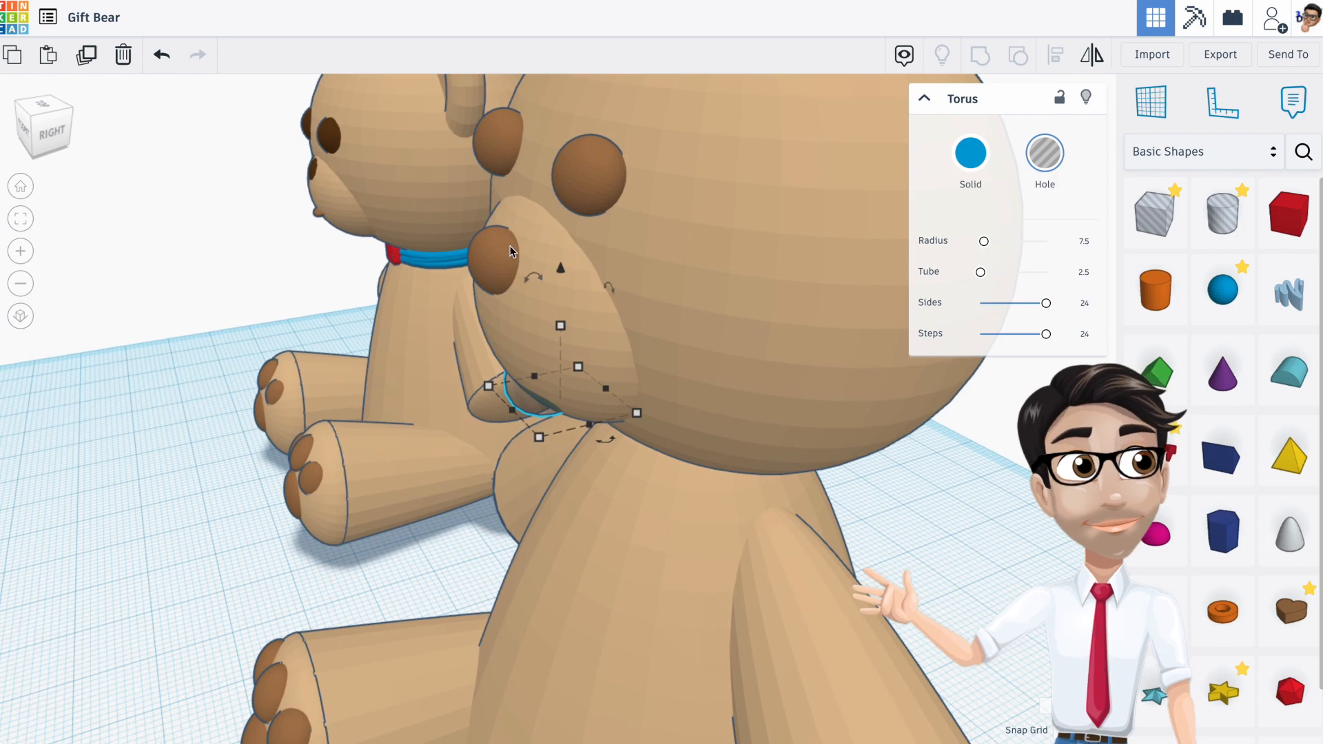
{"action": "left_click_drag", "start_coordinate": [538, 283], "coordinate": [517, 221]}
{"action": "right_click_drag", "start_coordinate": [485, 302], "coordinate": [648, 328]}
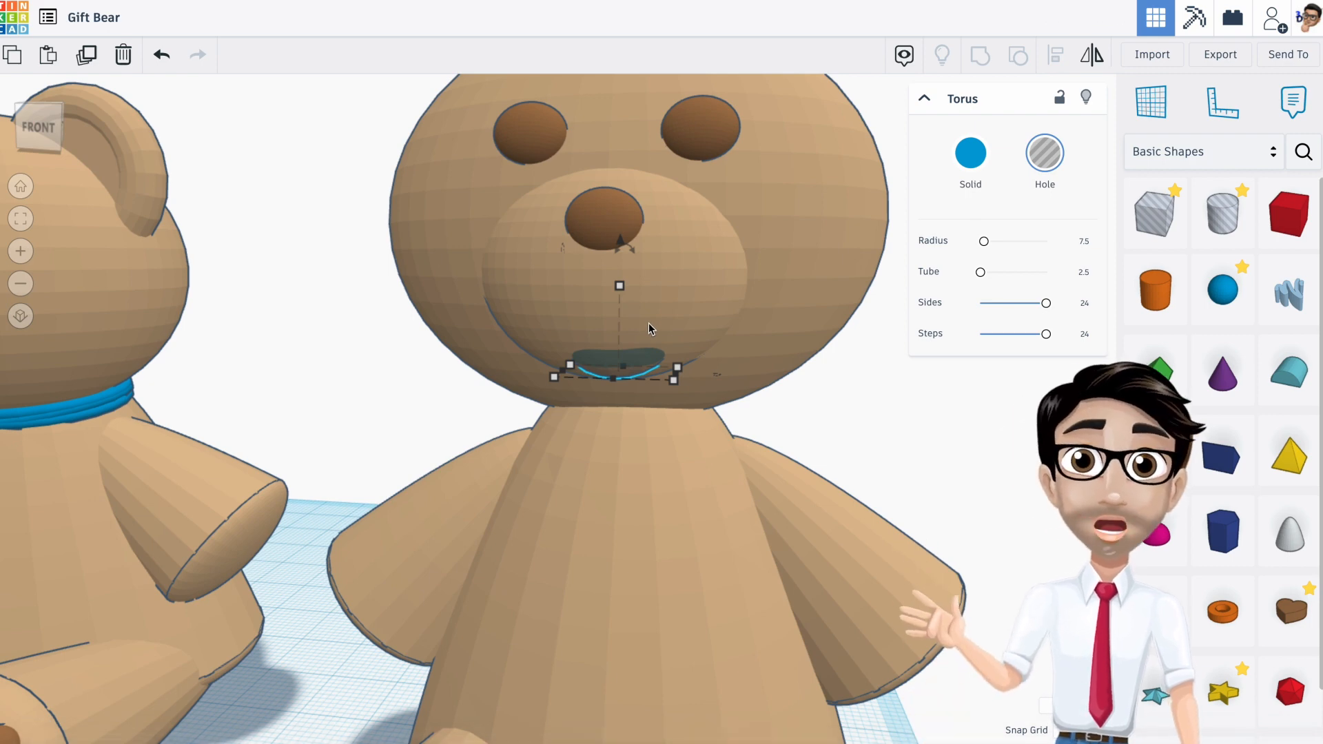
{"action": "key", "text": "Up"}
{"action": "key", "text": "Up"}
{"action": "key", "text": "Up"}
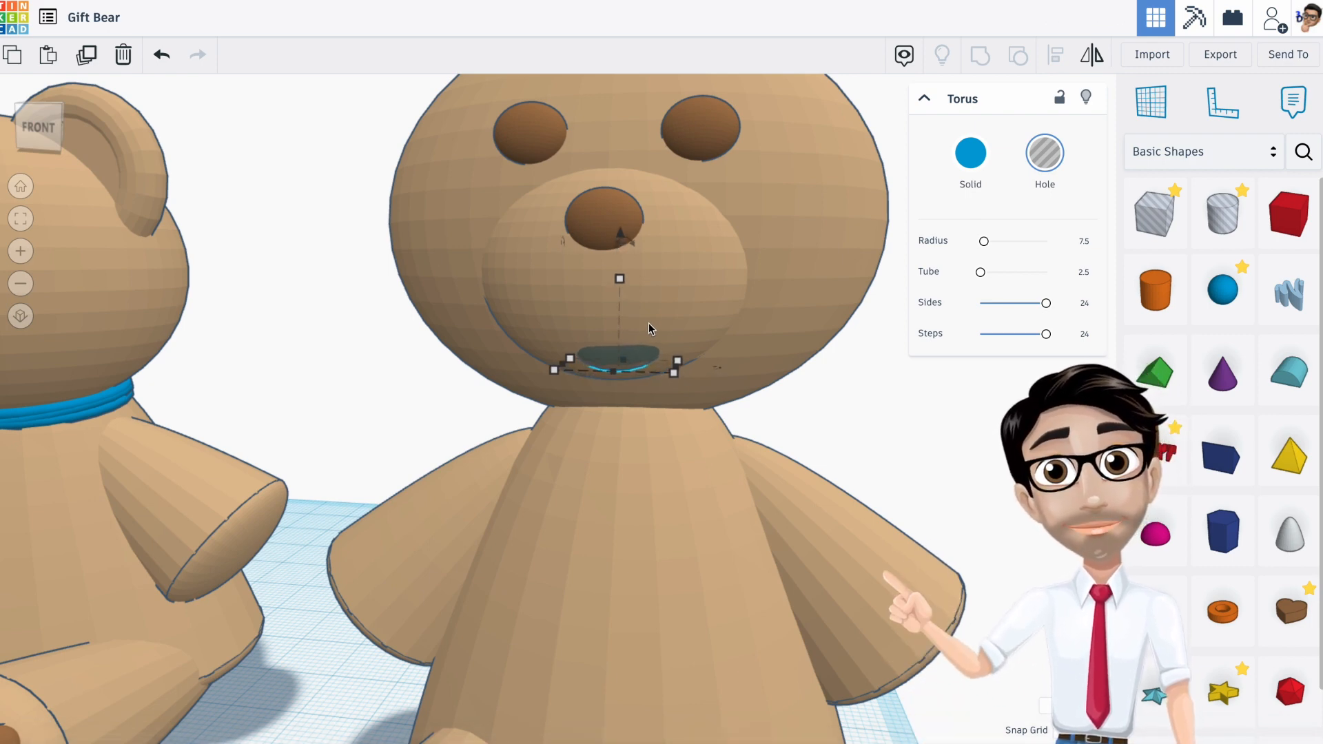
Step: Group the torus hole with the muzzle sphere to cut the bear's mouth
{"action": "mouse_move", "coordinate": [716, 315]}
{"action": "right_mouse_down"}
{"action": "mouse_move", "coordinate": [661, 301]}
{"action": "mouse_move", "coordinate": [732, 304]}
{"action": "mouse_move", "coordinate": [692, 307]}
{"action": "right_mouse_up"}
{"action": "left_click", "coordinate": [690, 303]}
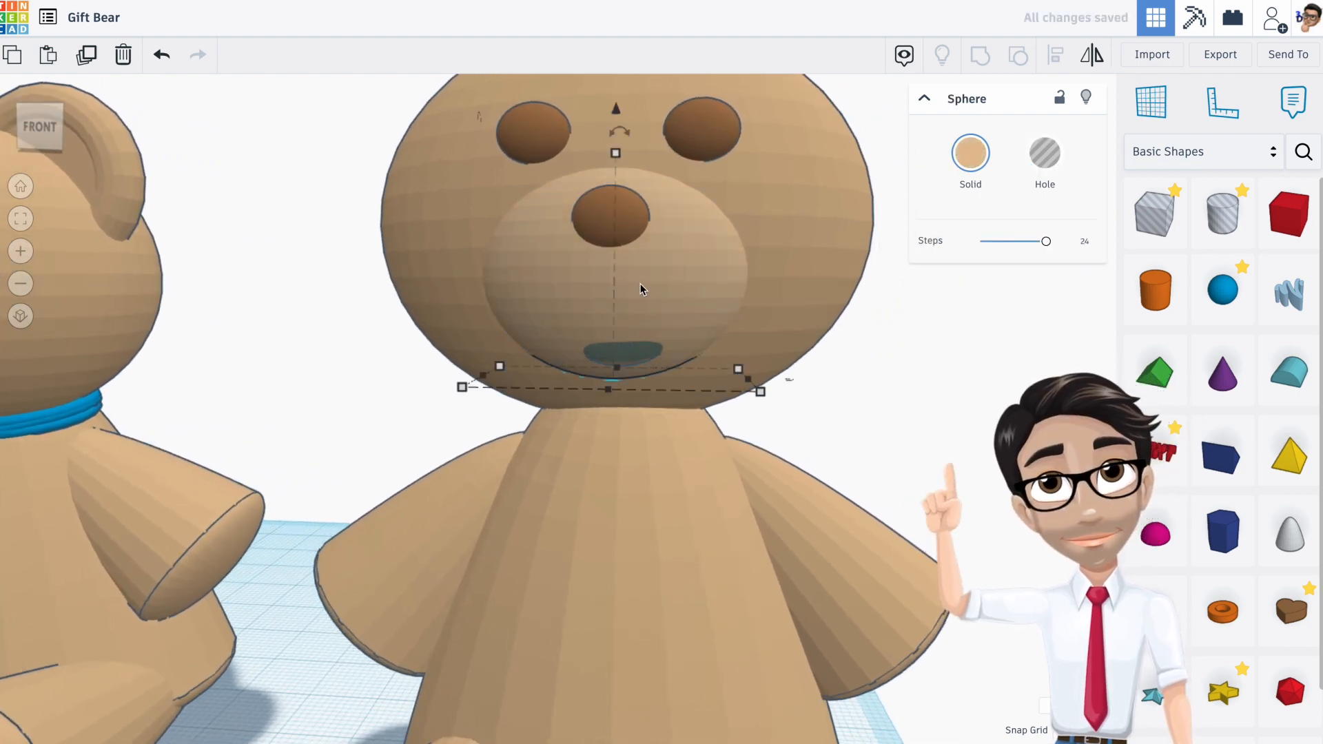
{"action": "mouse_move", "coordinate": [650, 351]}
{"action": "right_mouse_down"}
{"action": "mouse_move", "coordinate": [713, 350]}
{"action": "mouse_move", "coordinate": [647, 348]}
{"action": "right_mouse_up"}
{"action": "left_click", "coordinate": [649, 352]}
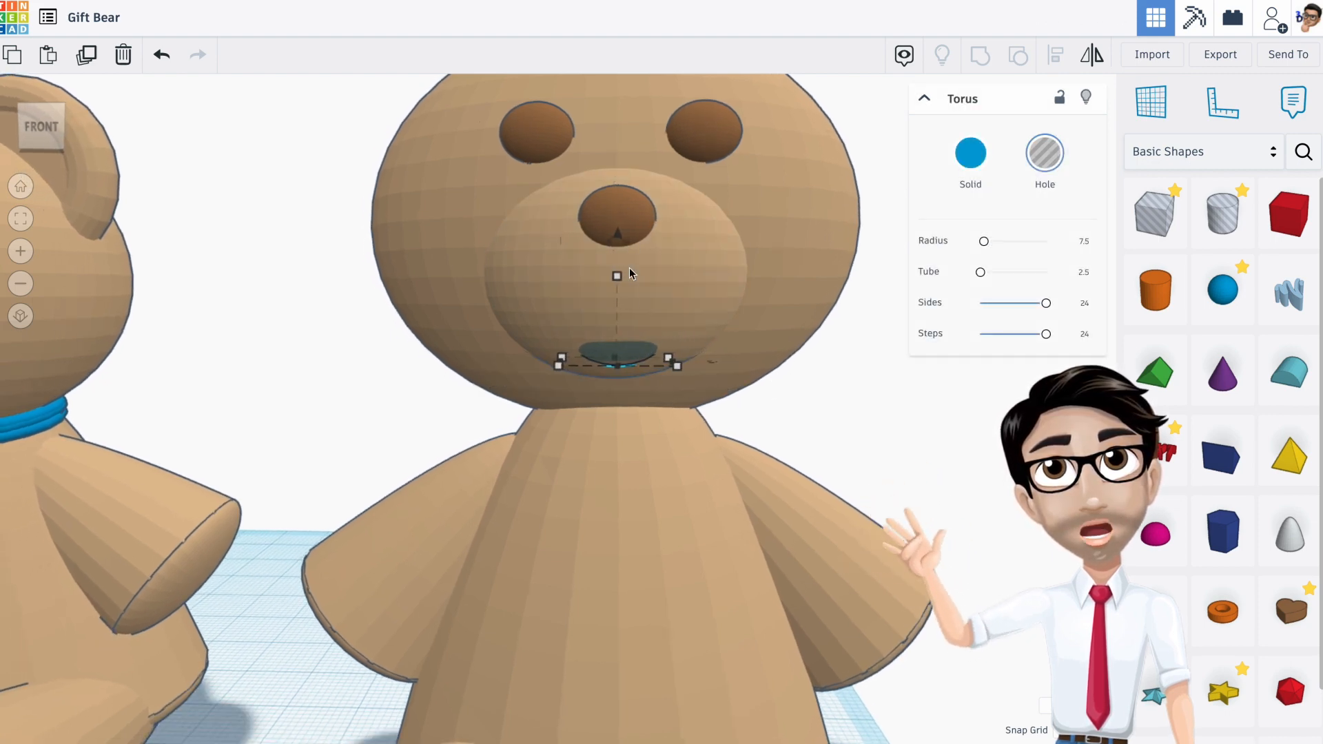
{"action": "left_click", "coordinate": [672, 320], "text": "shift"}
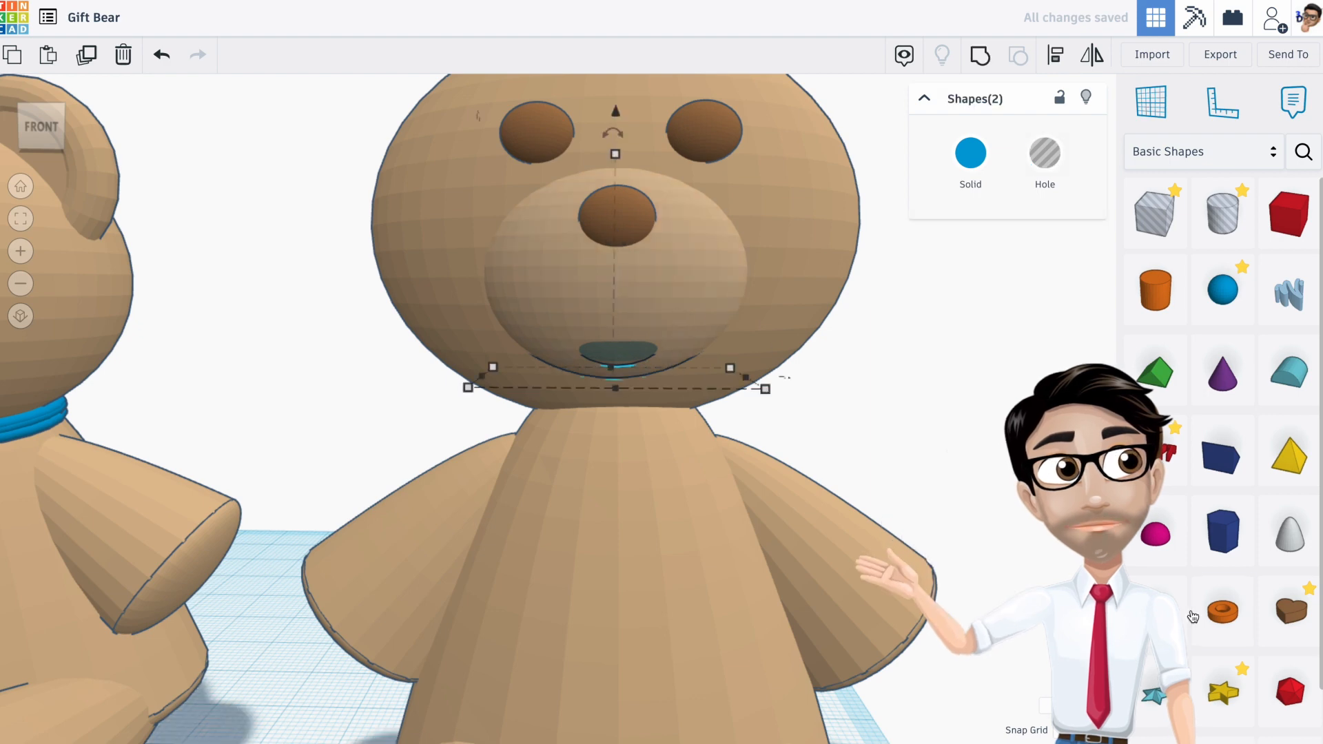
{"action": "left_click", "coordinate": [984, 61]}
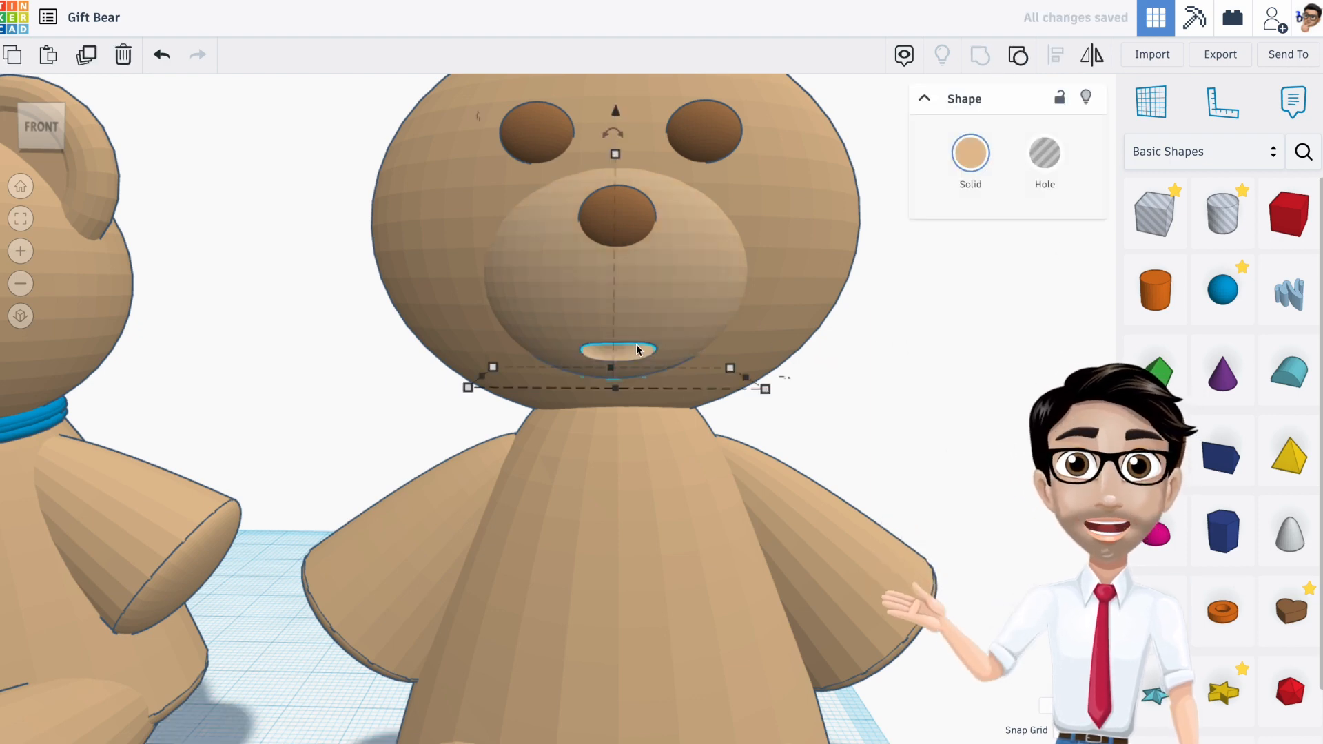
Step: Add a solid torus on the workplane beside the bear's foot as the ear's outer ring
{"action": "scroll", "coordinate": [644, 263], "scroll_direction": "down", "scroll_amount": 4}
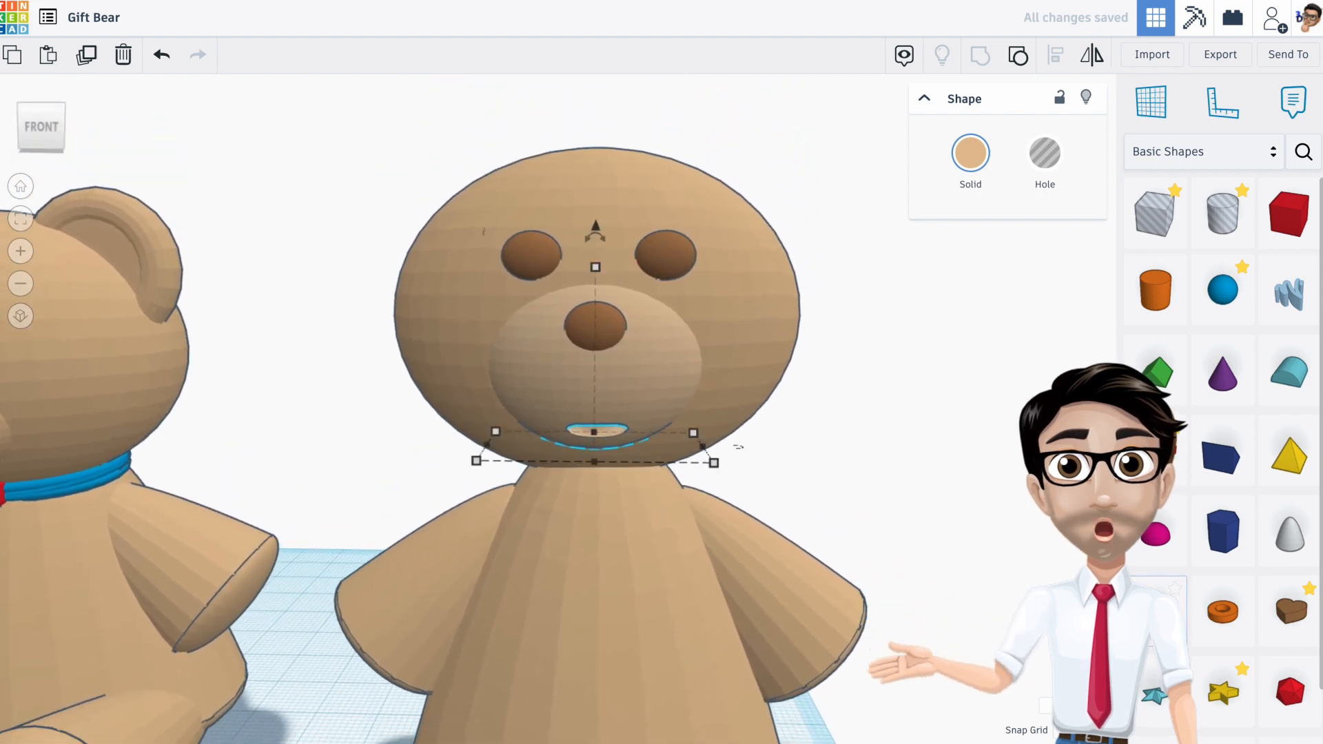
{"action": "middle_click_drag", "start_coordinate": [858, 594], "coordinate": [815, 396]}
{"action": "middle_click_drag", "start_coordinate": [849, 543], "coordinate": [832, 519]}
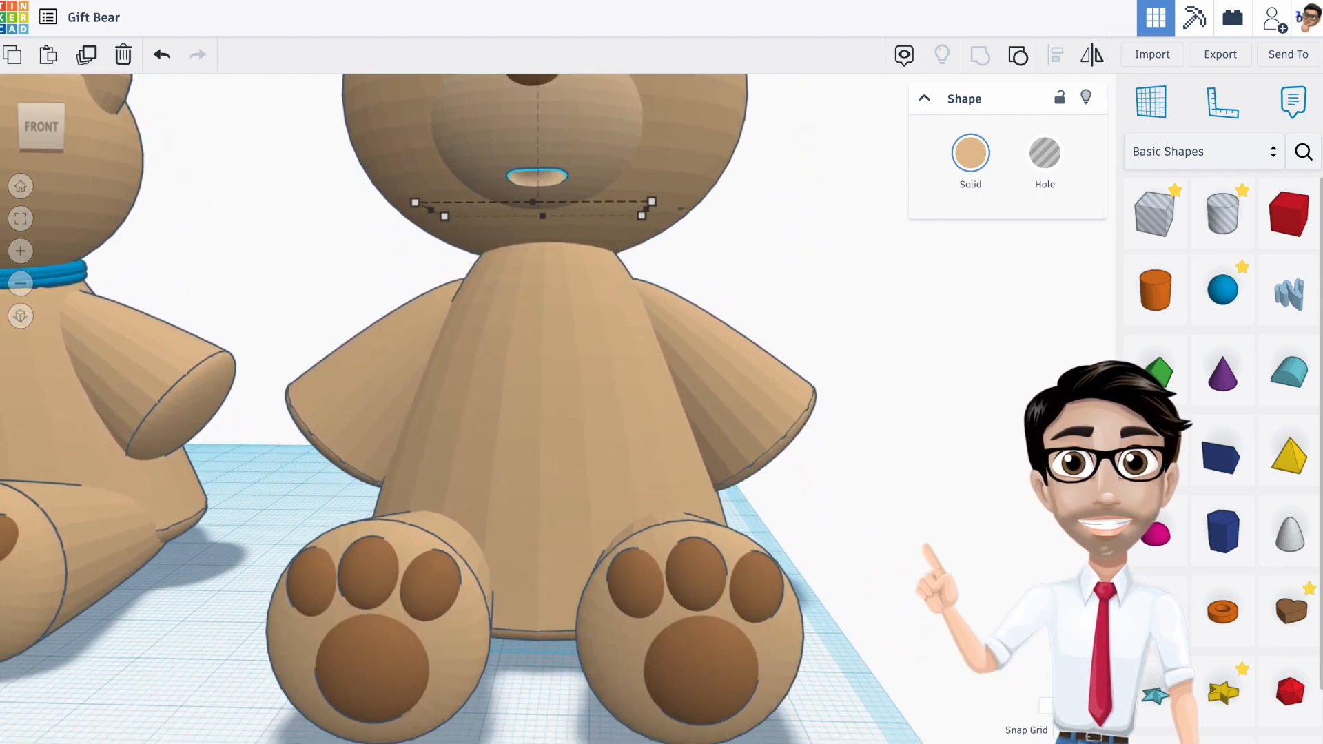
{"action": "left_click_drag", "start_coordinate": [1223, 611], "coordinate": [886, 631]}
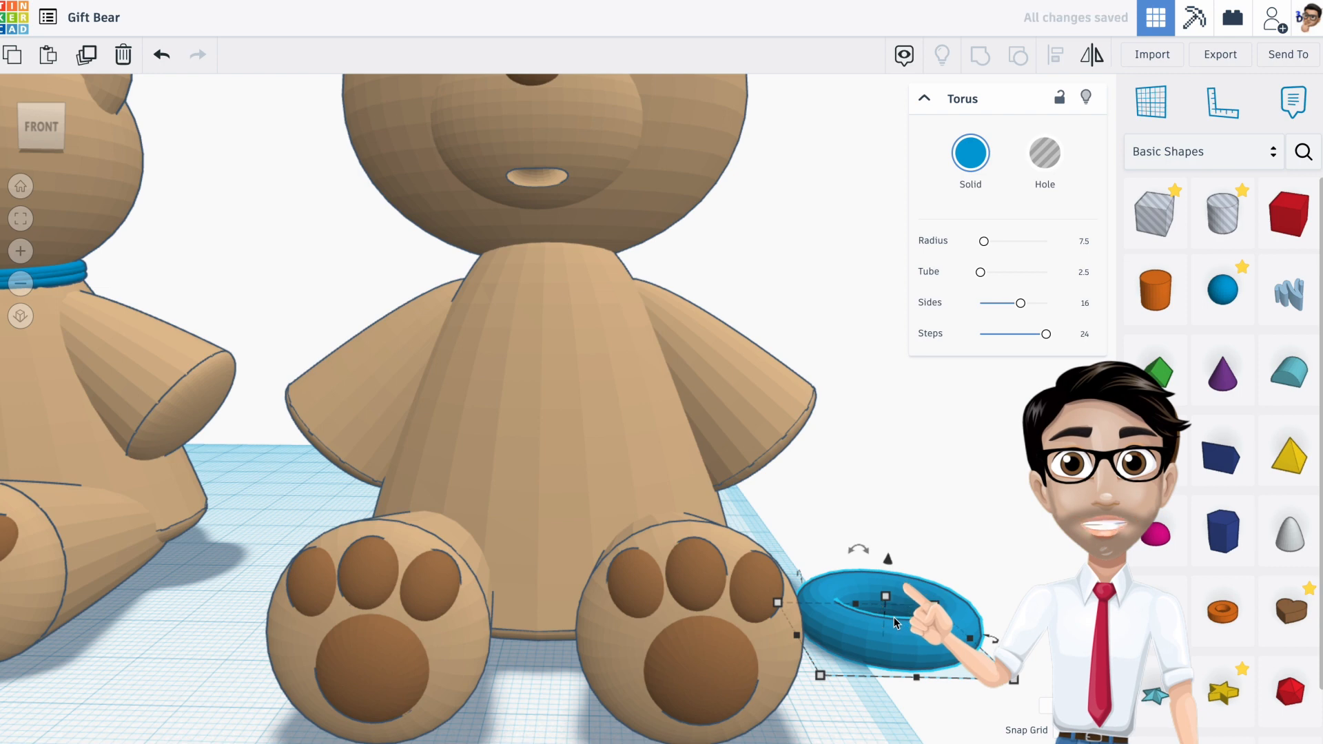
Step: Add a cylinder with 64 sides inside the torus and reduce its height to fit within the ring
{"action": "left_click_drag", "start_coordinate": [1155, 290], "coordinate": [886, 648]}
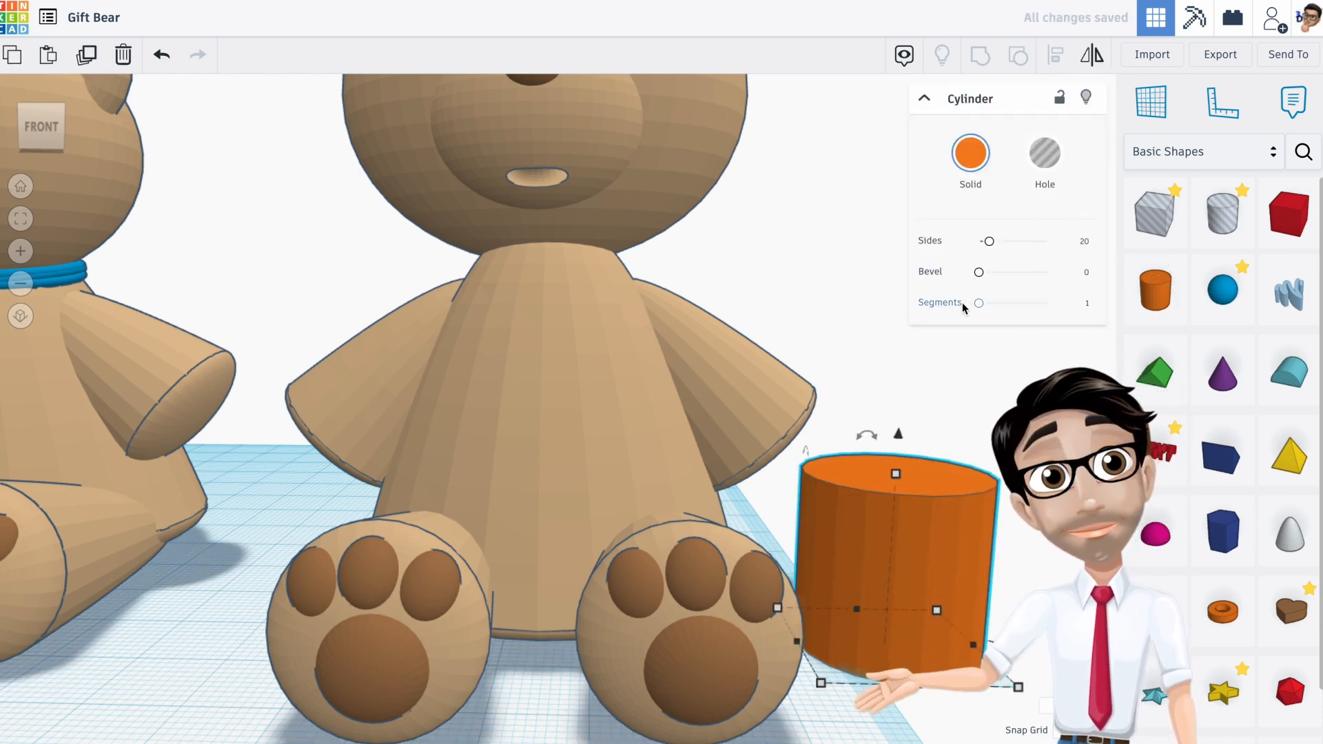
{"action": "left_click_drag", "start_coordinate": [989, 242], "coordinate": [1045, 241]}
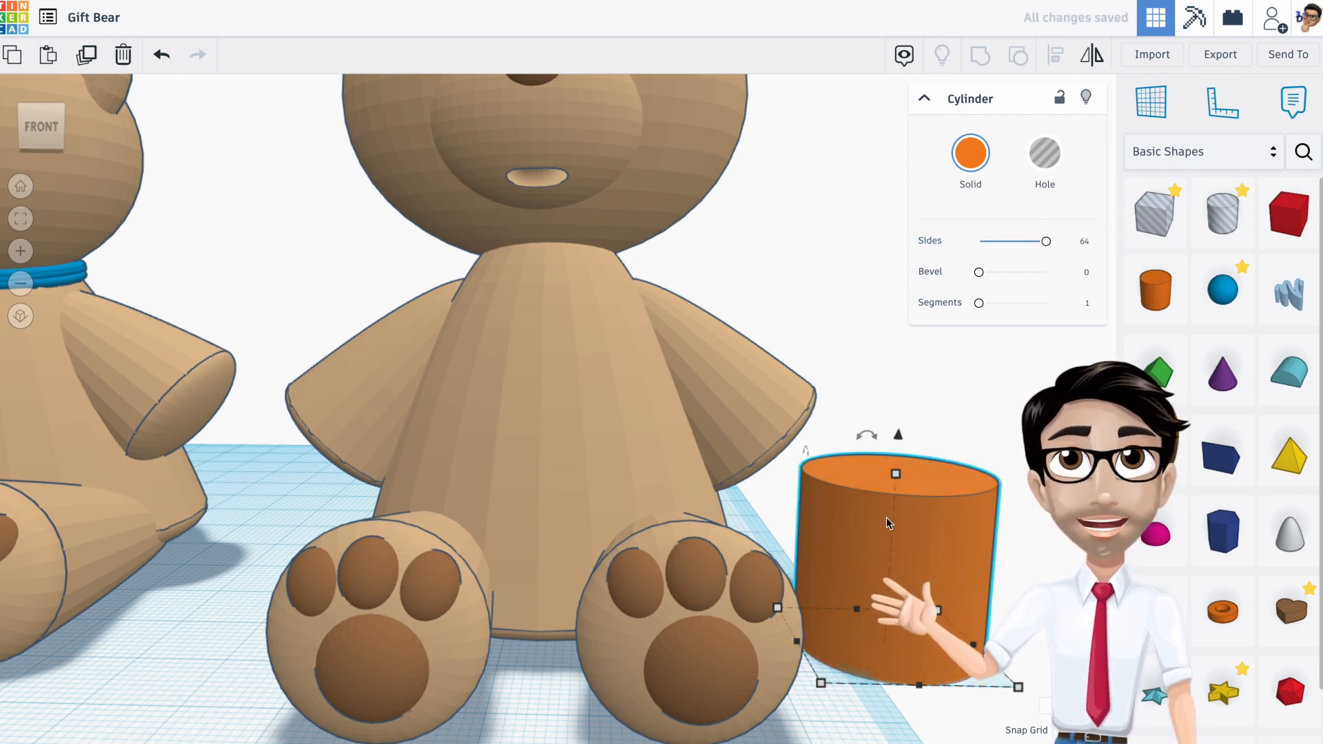
{"action": "left_click_drag", "start_coordinate": [895, 486], "coordinate": [889, 570]}
Step: Select the torus together with the cylinder and align the two shapes on their shared centre
{"action": "right_click_drag", "start_coordinate": [854, 607], "coordinate": [878, 653]}
{"action": "middle_click_drag", "start_coordinate": [878, 542], "coordinate": [453, 490]}
{"action": "scroll", "coordinate": [622, 467], "scroll_direction": "down", "scroll_amount": 6}
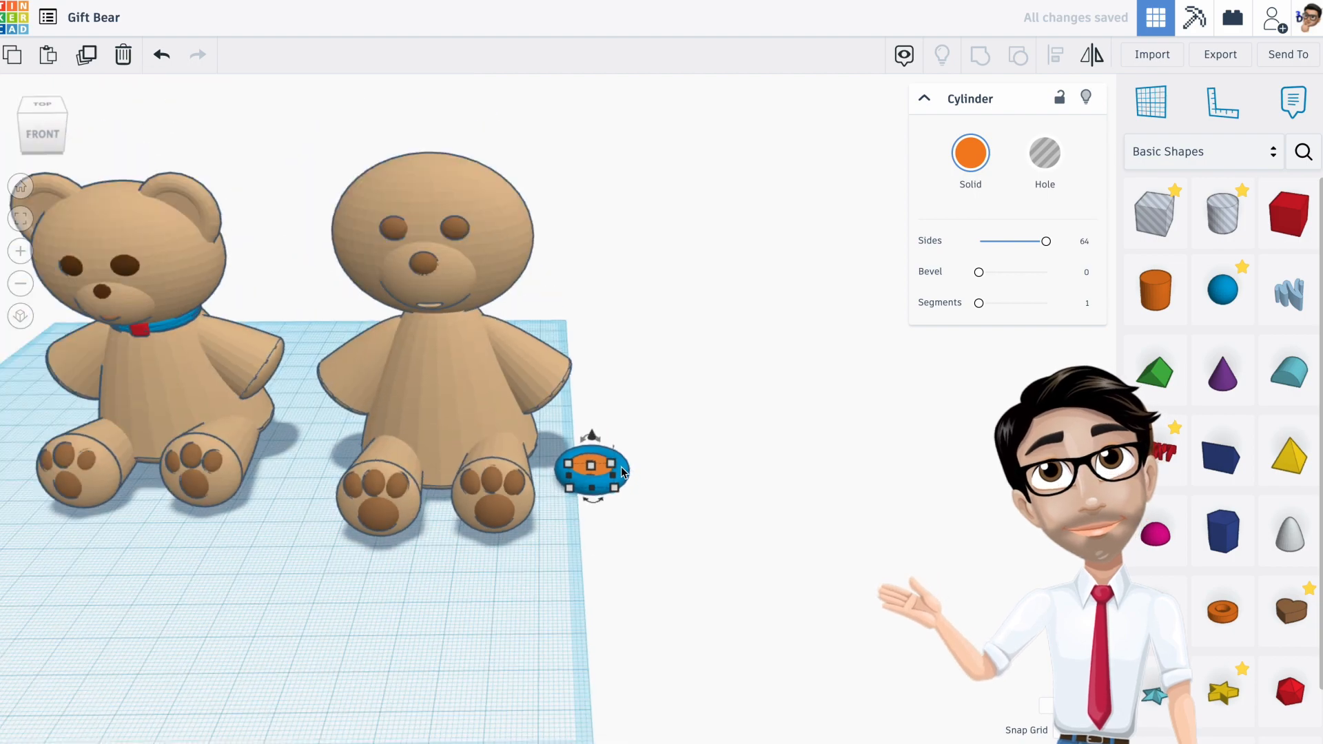
{"action": "scroll", "coordinate": [621, 470], "scroll_direction": "up", "scroll_amount": 10}
{"action": "right_click_drag", "start_coordinate": [522, 459], "coordinate": [535, 508]}
{"action": "right_click_drag", "start_coordinate": [428, 518], "coordinate": [449, 368]}
{"action": "left_click", "coordinate": [555, 481], "text": "shift"}
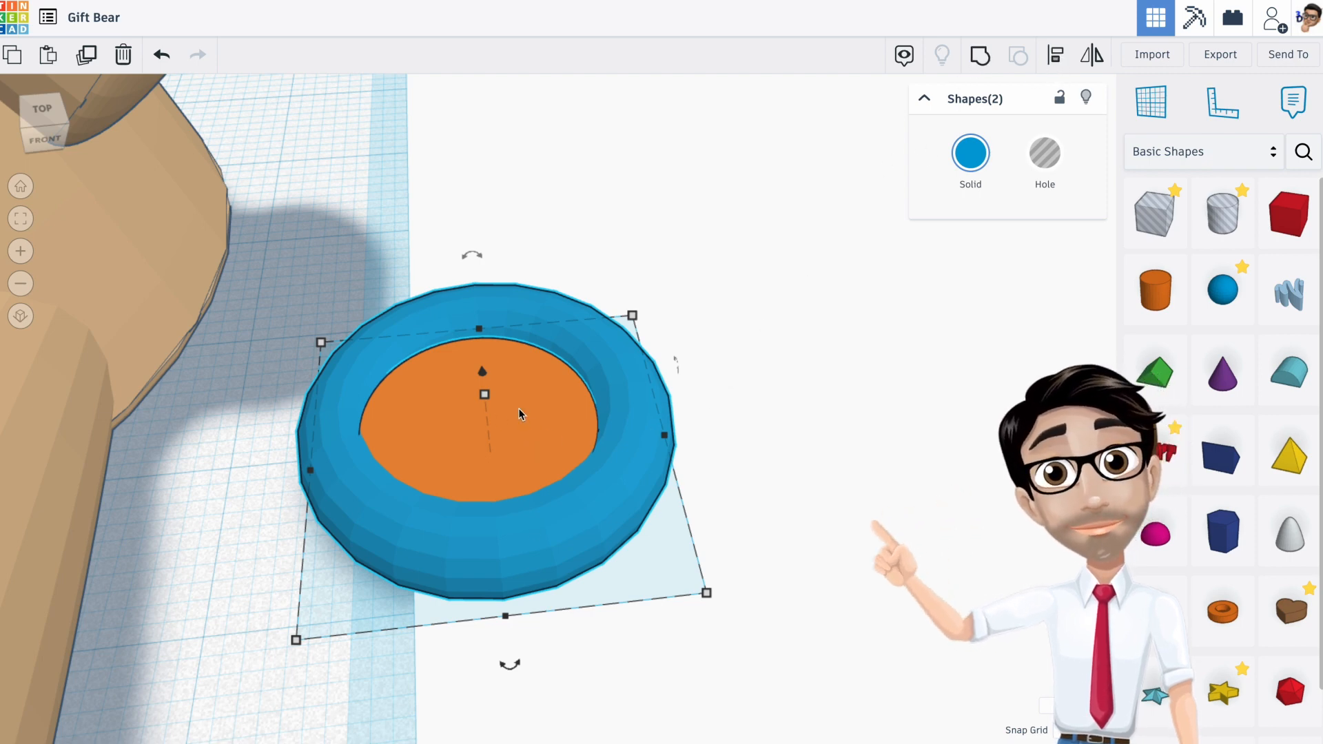
{"action": "left_click", "coordinate": [1055, 55]}
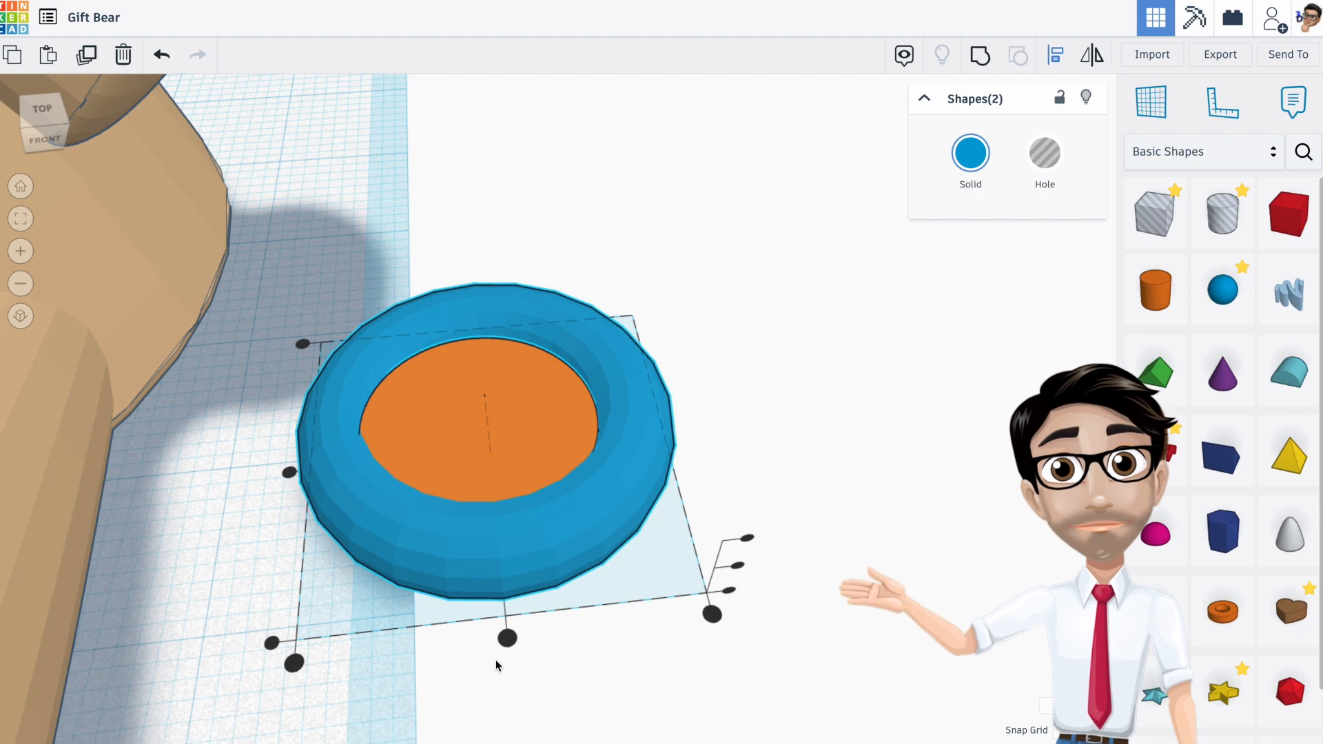
{"action": "left_click", "coordinate": [507, 639]}
{"action": "left_click", "coordinate": [288, 473]}
{"action": "right_click_drag", "start_coordinate": [333, 510], "coordinate": [333, 434]}
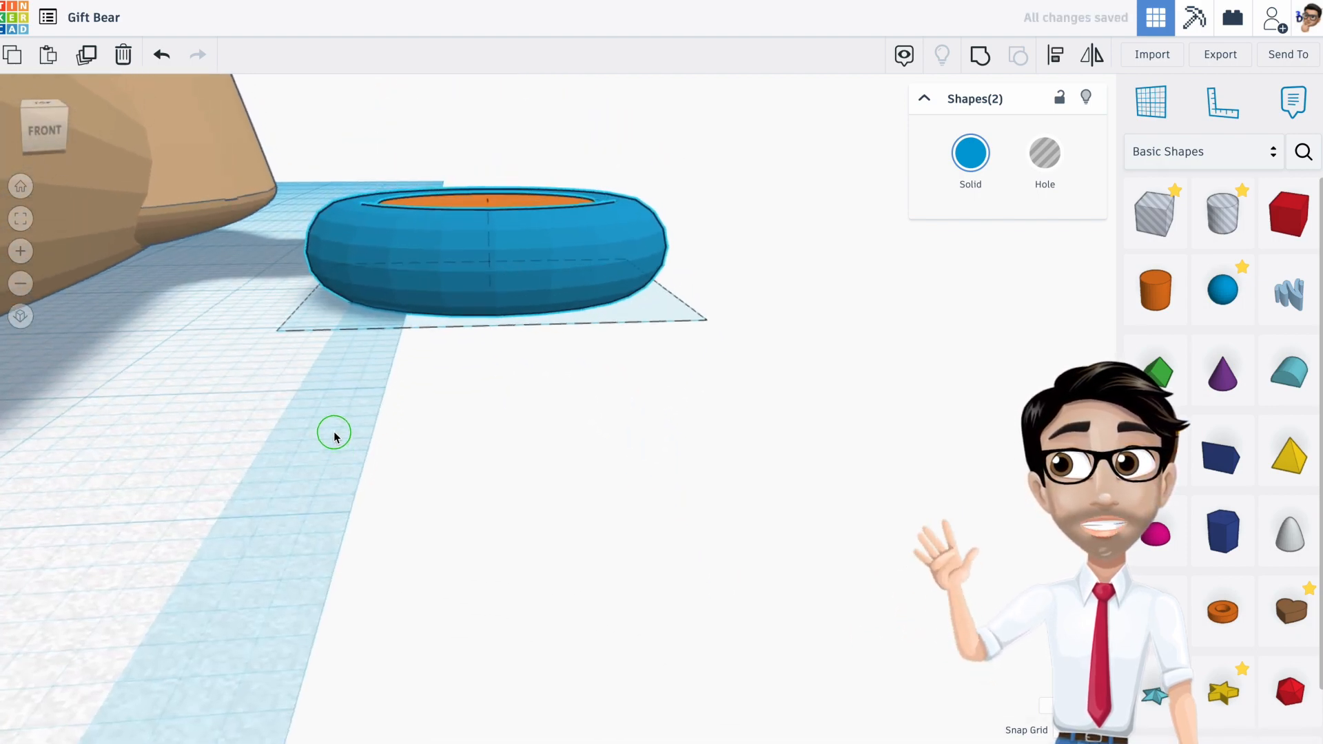
{"action": "left_click", "coordinate": [733, 287]}
{"action": "right_click_drag", "start_coordinate": [730, 287], "coordinate": [507, 417]}
Step: Group the torus and cylinder into one ear and colour it the same light tan as the bear
{"action": "key", "text": "l"}
{"action": "left_click", "coordinate": [346, 216]}
{"action": "left_click_drag", "start_coordinate": [355, 228], "coordinate": [586, 451]}
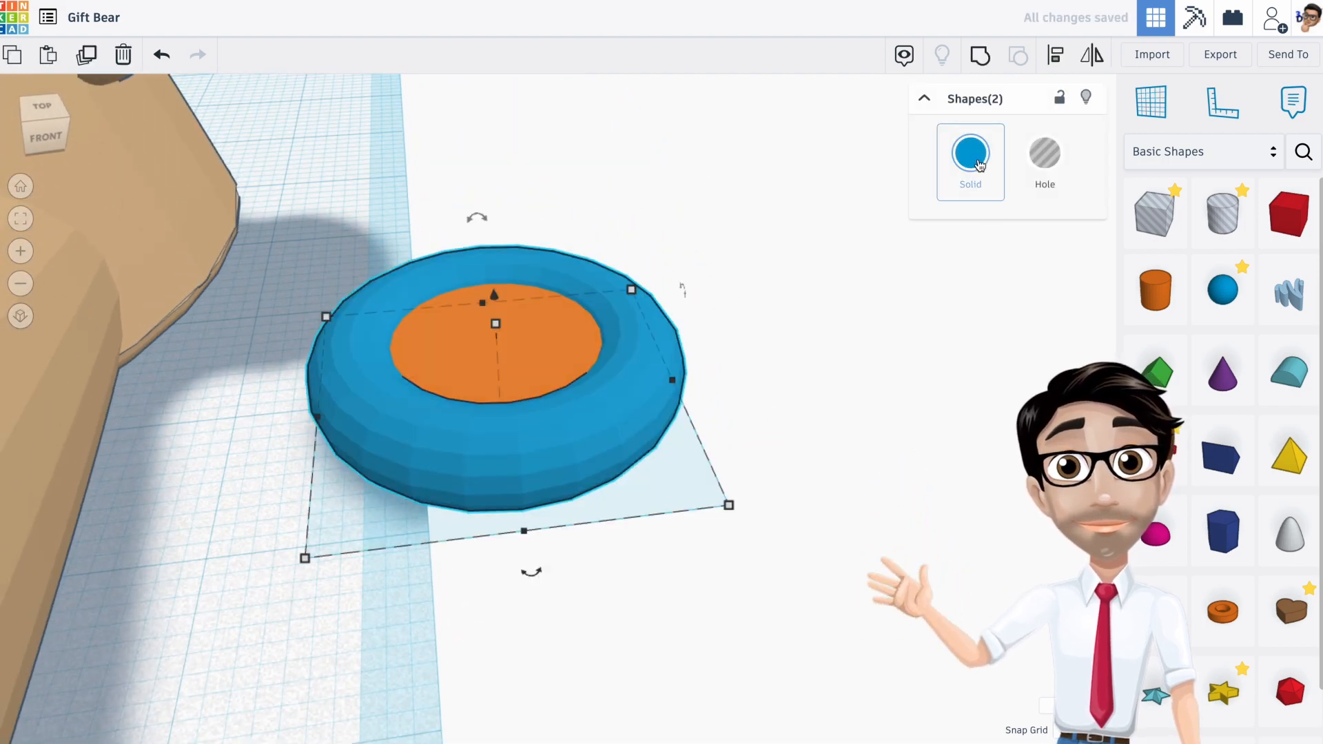
{"action": "left_click", "coordinate": [978, 164]}
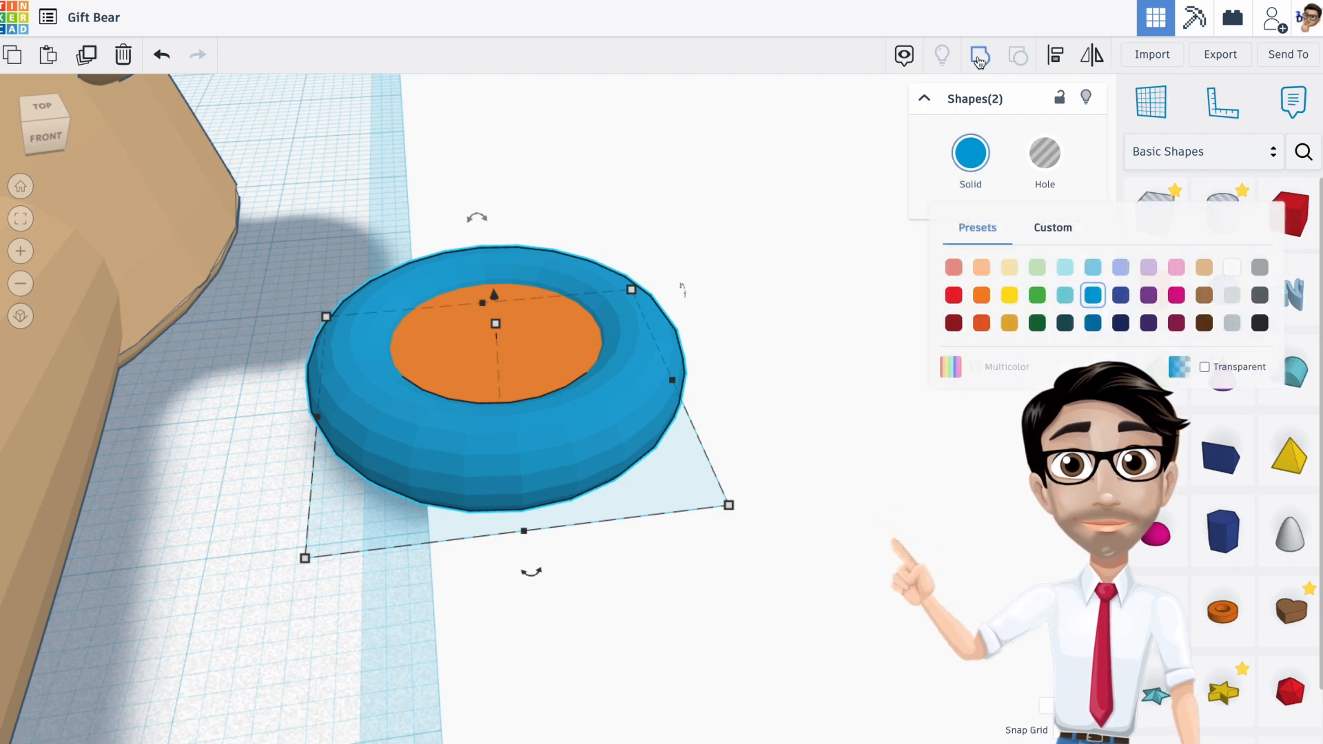
{"action": "left_click", "coordinate": [977, 60]}
{"action": "left_click", "coordinate": [971, 165]}
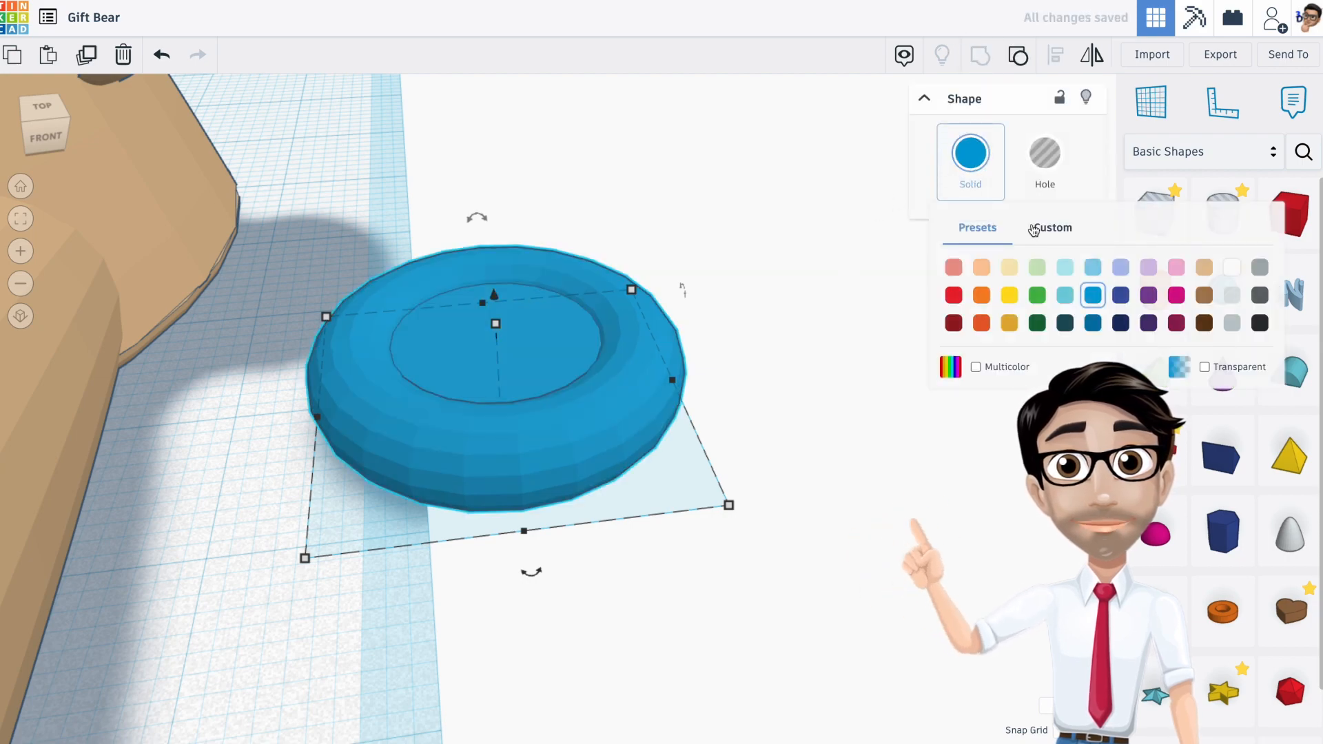
{"action": "left_click", "coordinate": [1204, 268]}
Step: Move the ear beside the bear's head and raise it from the workplane to the upper part of the head
{"action": "scroll", "coordinate": [631, 371], "scroll_direction": "down", "scroll_amount": 6}
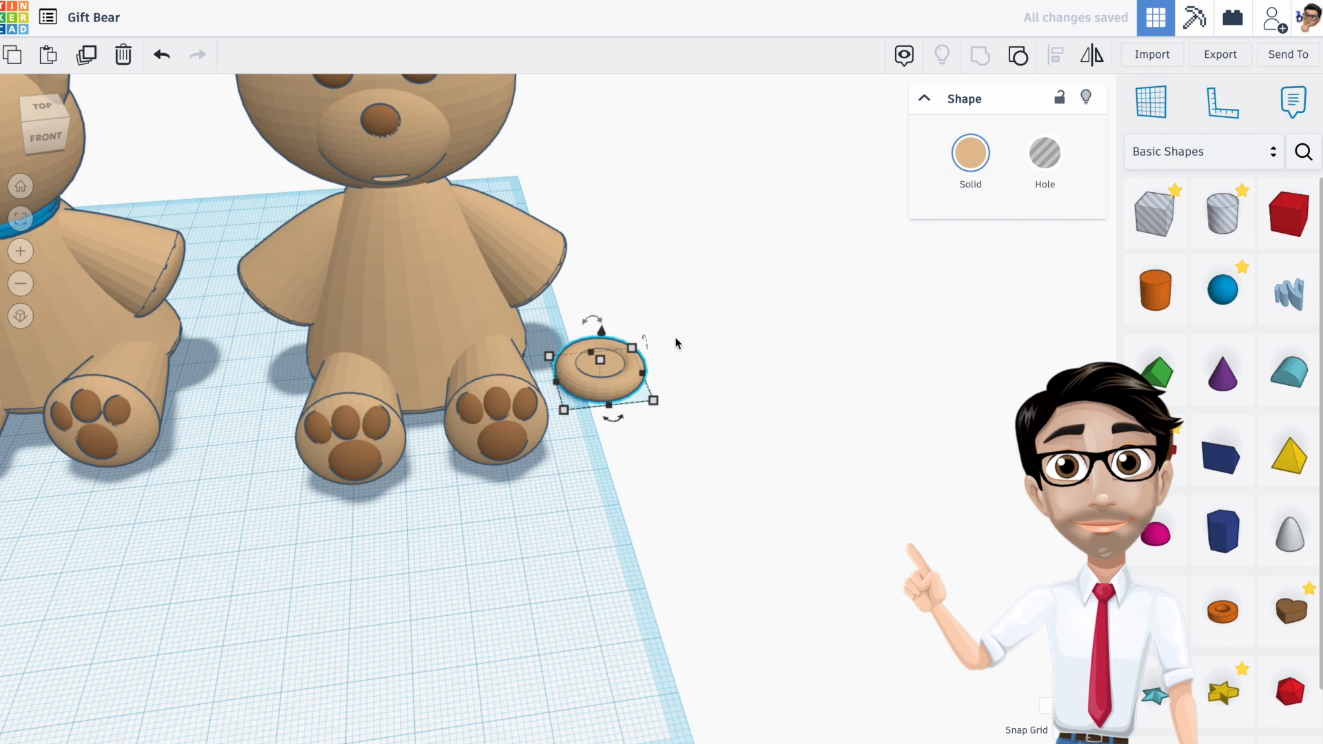
{"action": "left_click_drag", "start_coordinate": [631, 381], "coordinate": [673, 406]}
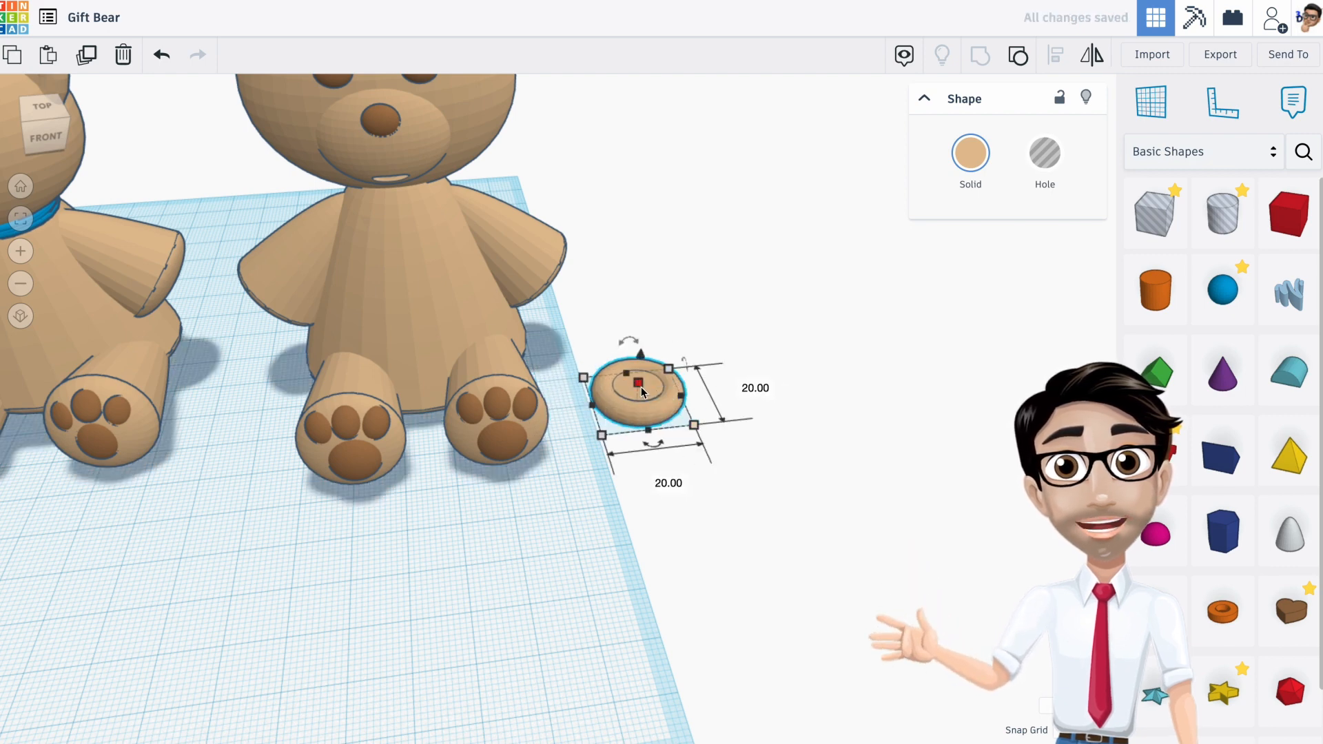
{"action": "right_click_drag", "start_coordinate": [668, 418], "coordinate": [668, 399]}
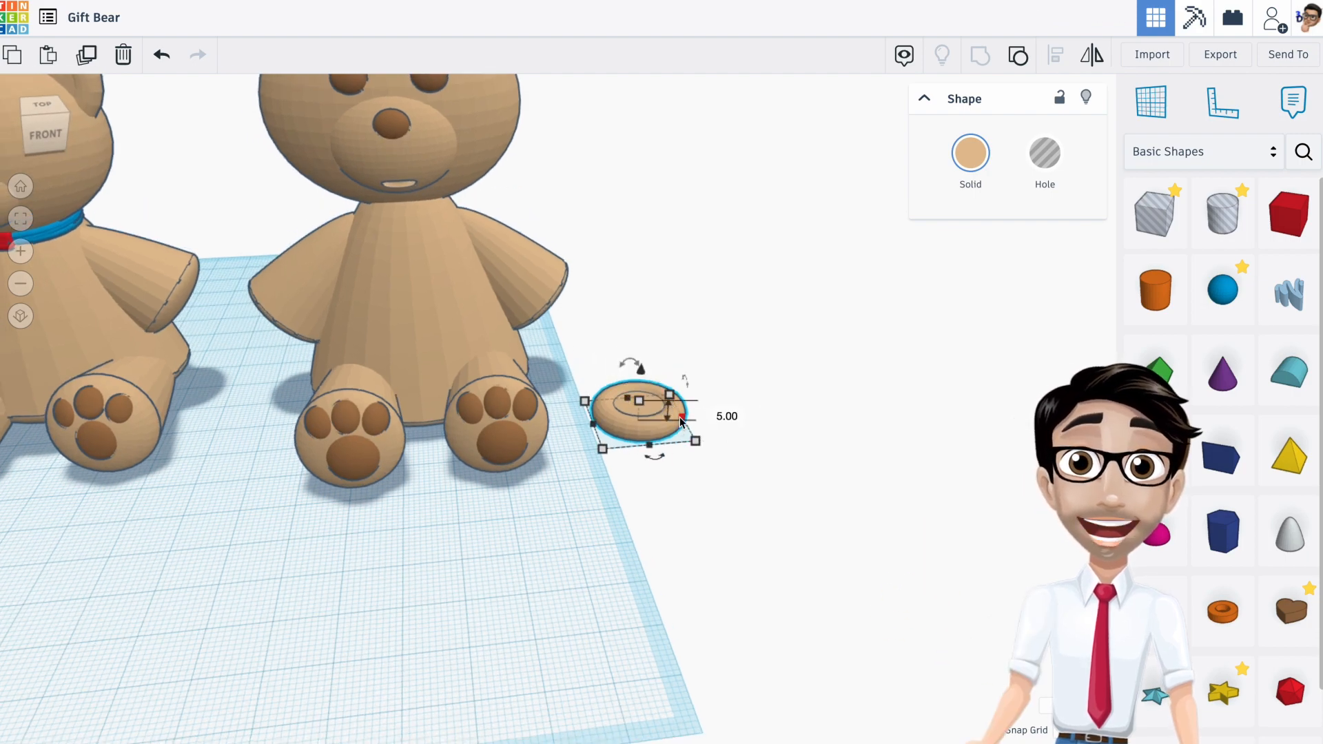
{"action": "left_click_drag", "start_coordinate": [671, 423], "coordinate": [567, 395]}
{"action": "left_click_drag", "start_coordinate": [549, 339], "coordinate": [540, 67]}
{"action": "middle_click_drag", "start_coordinate": [546, 89], "coordinate": [535, 362]}
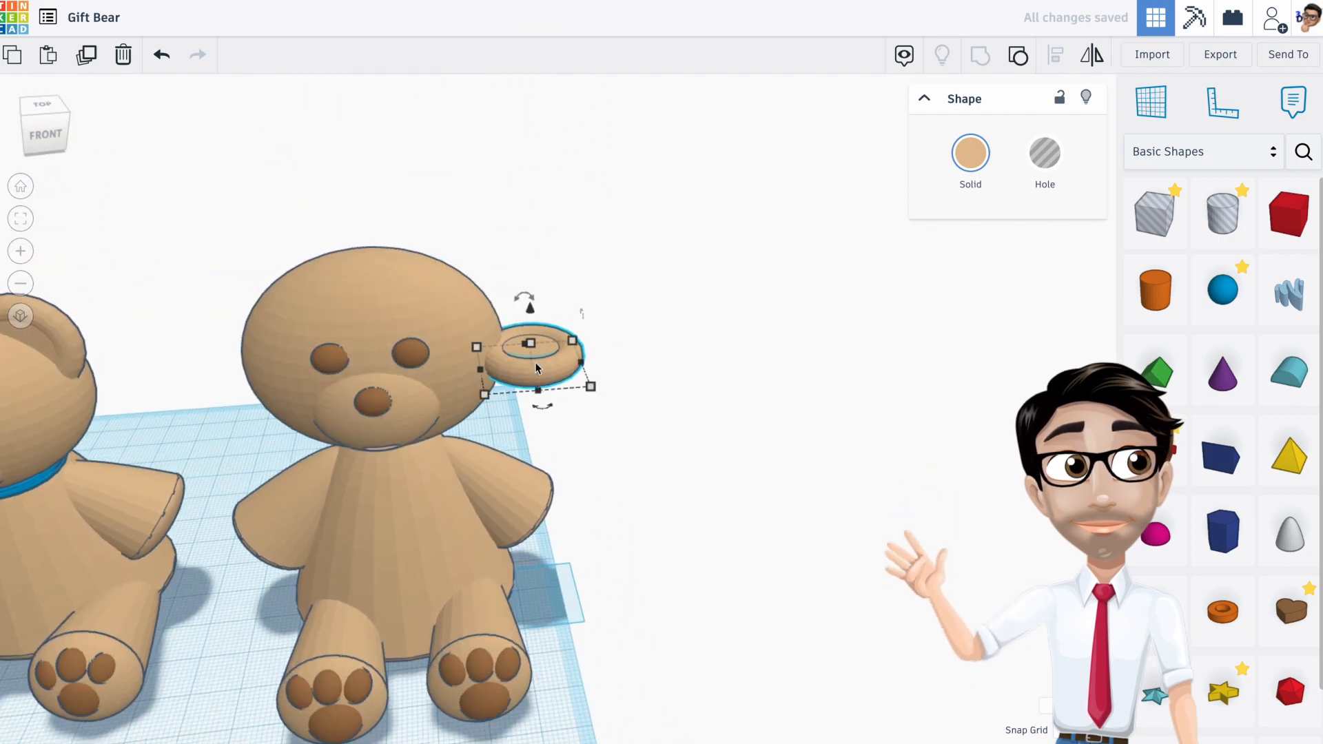
{"action": "left_click_drag", "start_coordinate": [532, 308], "coordinate": [497, 234]}
Step: Stand the ear upright with its recess facing forward and check its placement from the side
{"action": "scroll", "coordinate": [482, 282], "scroll_direction": "down", "scroll_amount": 2}
{"action": "right_click_drag", "start_coordinate": [475, 293], "coordinate": [202, 272]}
{"action": "left_click_drag", "start_coordinate": [593, 266], "coordinate": [578, 295]}
{"action": "right_click_drag", "start_coordinate": [597, 292], "coordinate": [848, 283]}
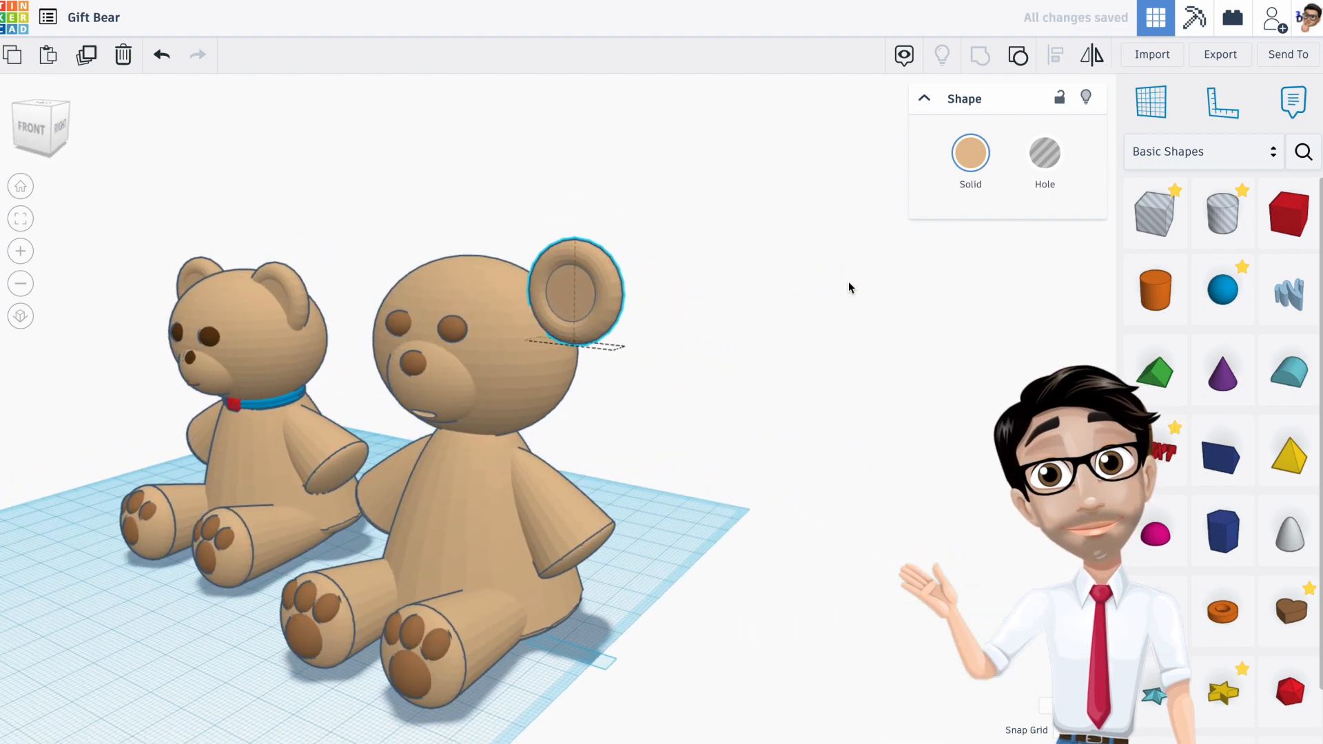
Step: Slide the ear sideways into the upper side of the head so it is partly embedded
{"action": "right_click_drag", "start_coordinate": [625, 337], "coordinate": [710, 341]}
{"action": "middle_click_drag", "start_coordinate": [445, 355], "coordinate": [680, 356]}
{"action": "left_click_drag", "start_coordinate": [658, 331], "coordinate": [591, 327]}
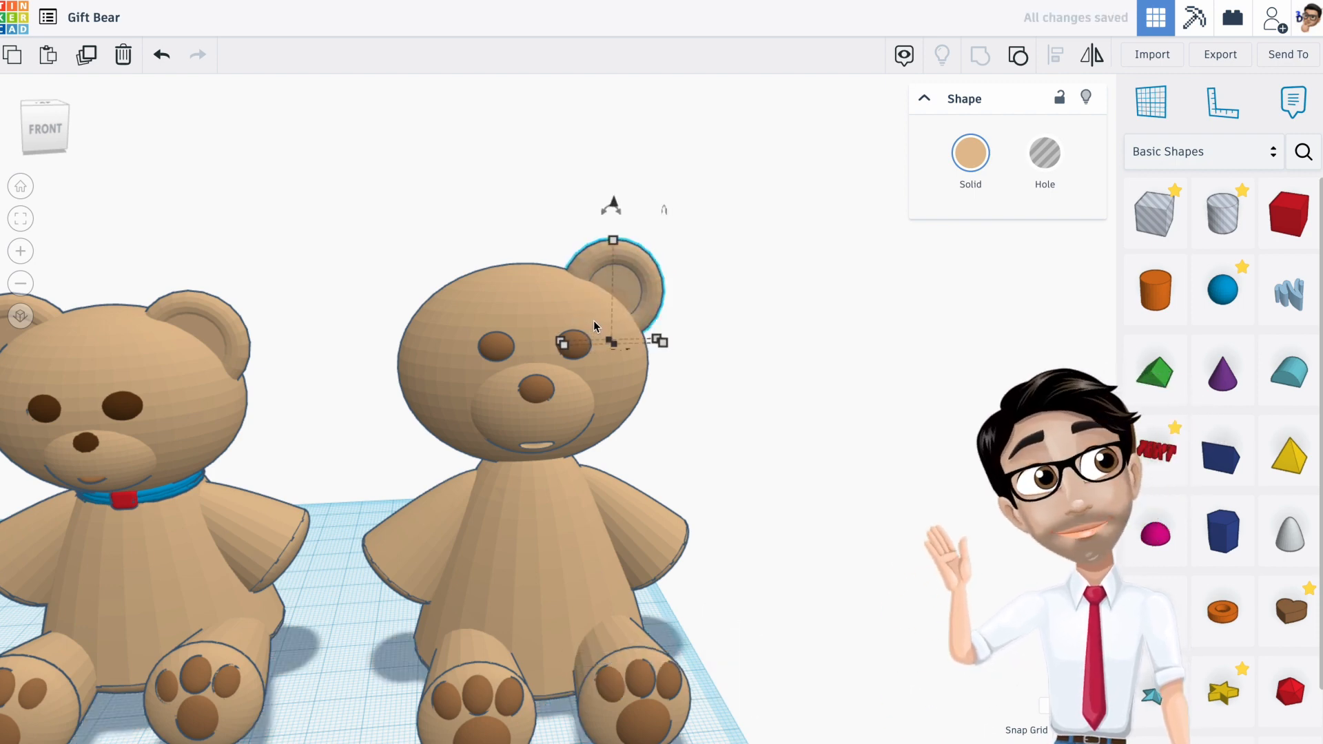
Step: Duplicate the ear and shift the copy straight across to the opposite side of the head as the second ear
{"action": "key", "text": "Left"}
{"action": "key", "text": "Left"}
{"action": "key", "text": "Left"}
{"action": "key", "text": "Left"}
{"action": "key", "text": "Left"}
{"action": "key", "text": "Left"}
{"action": "key", "text": "Left"}
{"action": "key", "text": "Left"}
{"action": "key", "text": "Left"}
{"action": "key", "text": "Left"}
{"action": "key", "text": "Left"}
{"action": "key", "text": "Left"}
{"action": "key", "text": "Left"}
{"action": "key", "text": "Left"}
{"action": "key", "text": "Left"}
{"action": "key", "text": "Left"}
{"action": "key", "text": "Left"}
{"action": "key", "text": "Left"}
{"action": "key", "text": "Left"}
{"action": "key", "text": "Left"}
{"action": "key", "text": "Left"}
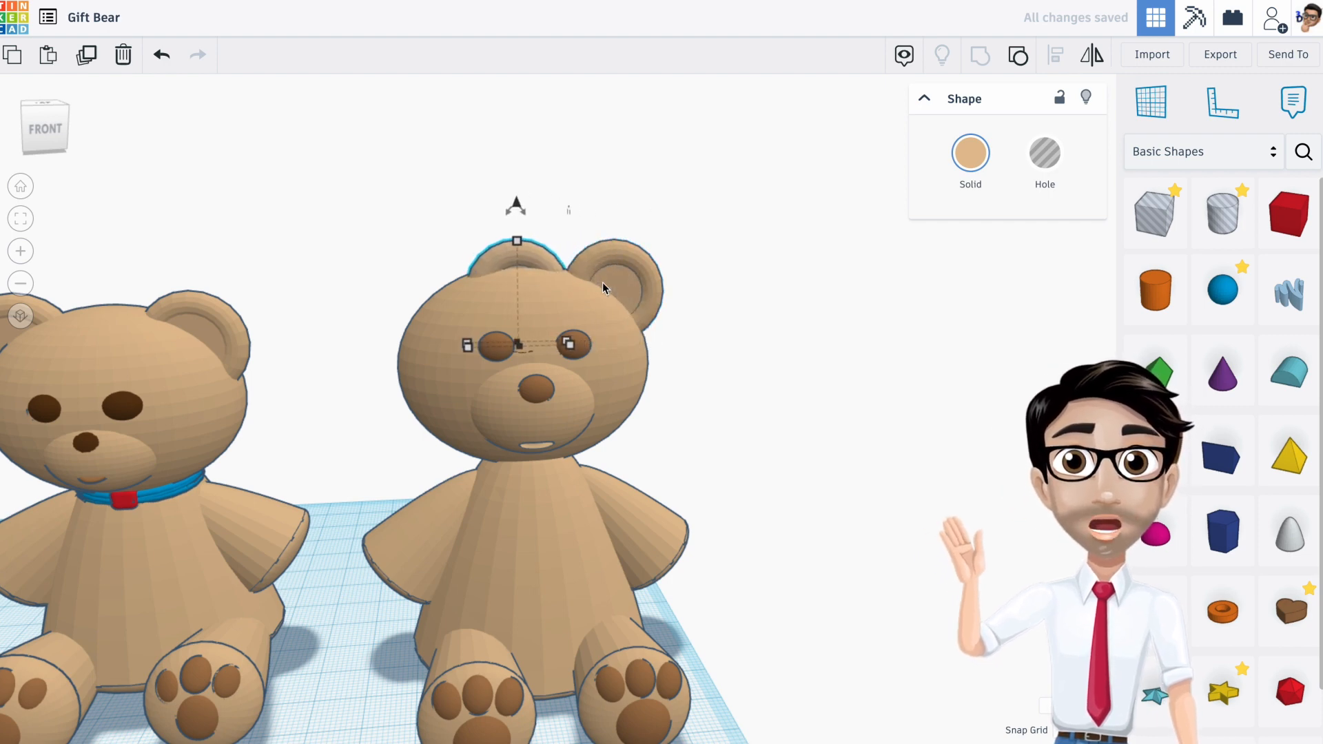
{"action": "key", "text": "Left"}
{"action": "key", "text": "Left"}
{"action": "key", "text": "Left"}
{"action": "key", "text": "Left"}
{"action": "key", "text": "Left"}
{"action": "key", "text": "Left"}
{"action": "key", "text": "Left"}
{"action": "key", "text": "Left"}
{"action": "key", "text": "Left"}
{"action": "key", "text": "Left"}
{"action": "key", "text": "Left"}
{"action": "key", "text": "Left"}
{"action": "key", "text": "Left"}
{"action": "key", "text": "Left"}
{"action": "key", "text": "Left"}
{"action": "key", "text": "Left"}
{"action": "key", "text": "Left"}
{"action": "key", "text": "Left"}
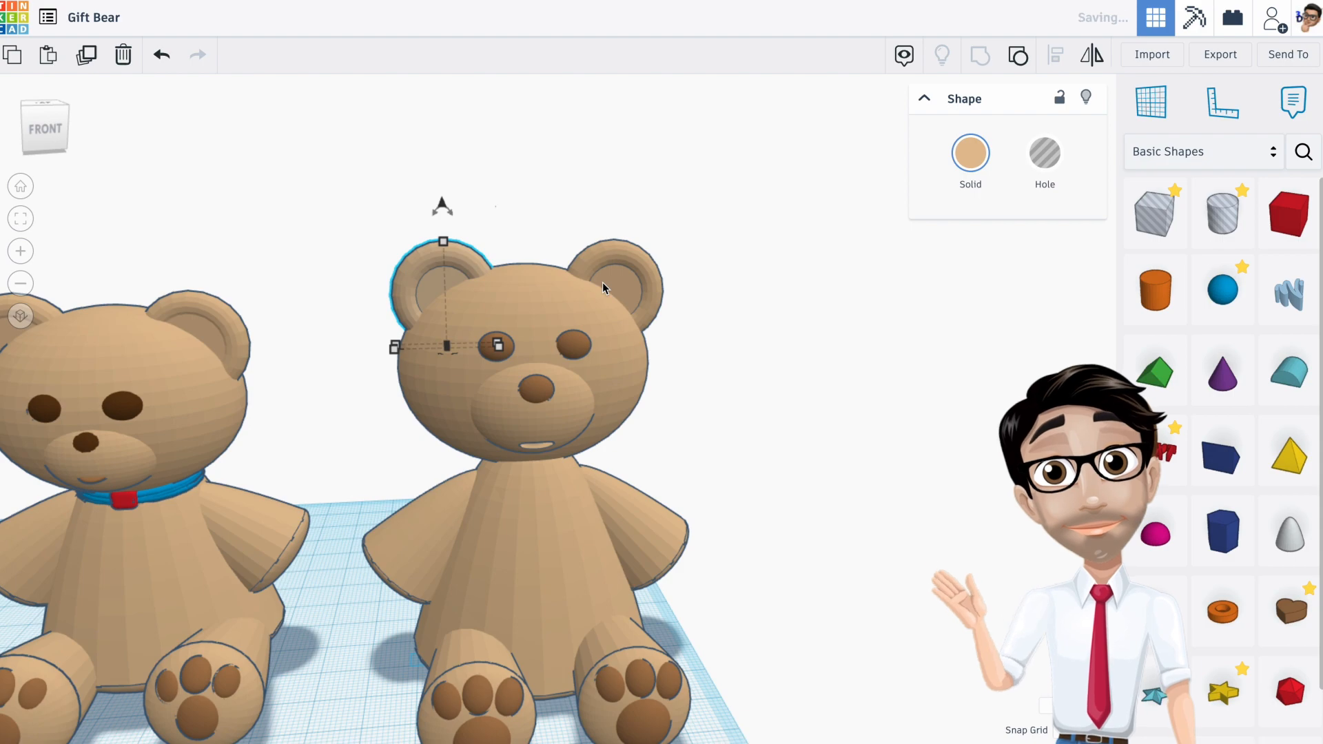
Step: Add a solid torus with 24 sides on the workplane between the bear's feet
{"action": "right_click_drag", "start_coordinate": [554, 284], "coordinate": [462, 321]}
{"action": "right_click_drag", "start_coordinate": [387, 345], "coordinate": [565, 374]}
{"action": "left_click_drag", "start_coordinate": [1222, 611], "coordinate": [579, 616]}
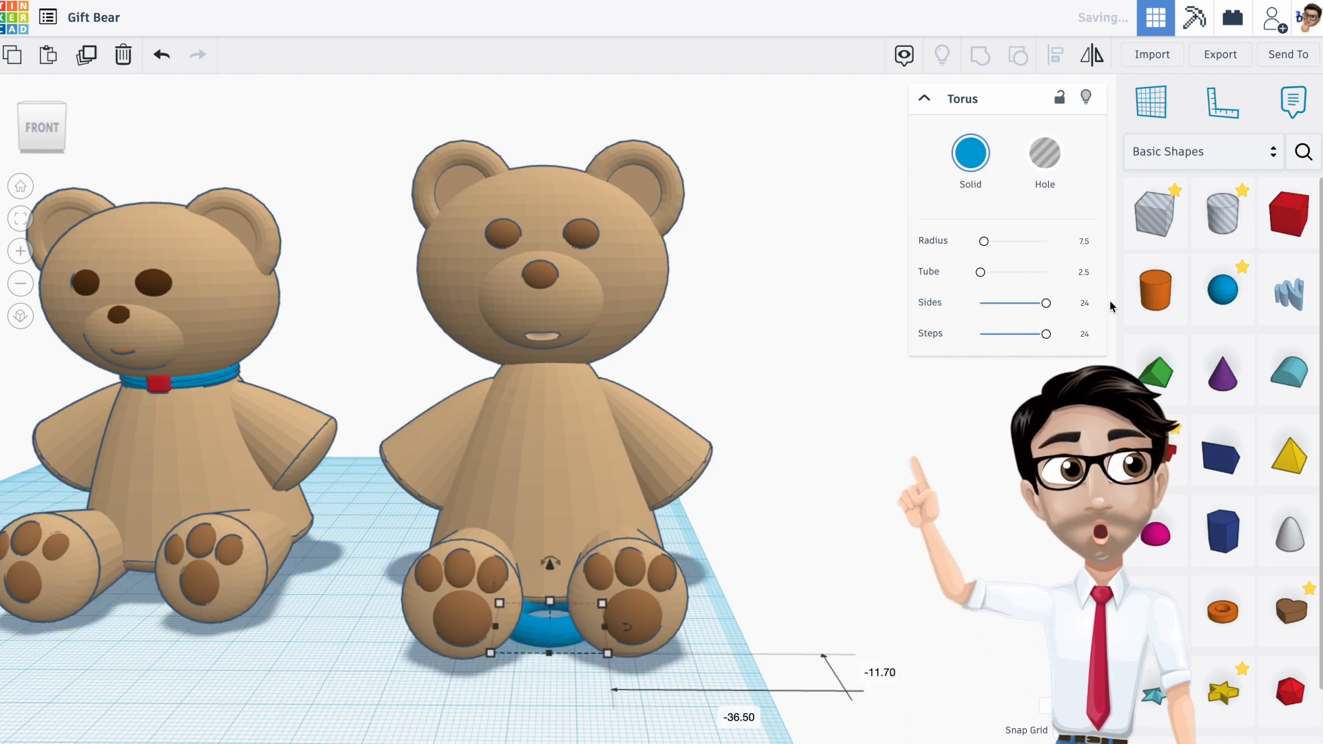
Step: Raise the torus to neck height and centre it around the neck between the head and body
{"action": "left_click_drag", "start_coordinate": [555, 561], "coordinate": [534, 306]}
{"action": "right_click_drag", "start_coordinate": [551, 338], "coordinate": [860, 354]}
{"action": "left_click_drag", "start_coordinate": [676, 377], "coordinate": [483, 395]}
{"action": "right_click_drag", "start_coordinate": [483, 395], "coordinate": [255, 383]}
{"action": "right_click_drag", "start_coordinate": [585, 389], "coordinate": [448, 389]}
{"action": "left_click_drag", "start_coordinate": [446, 346], "coordinate": [521, 359]}
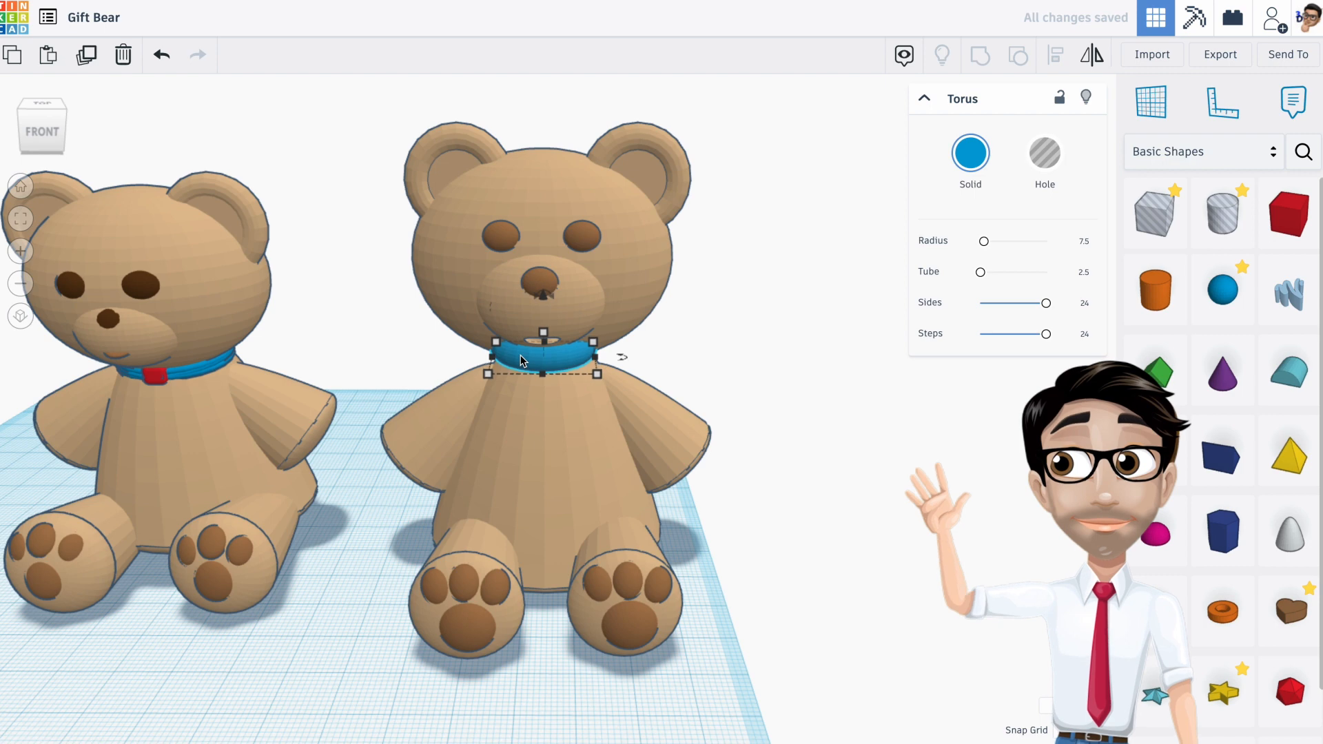
Step: Lower the torus in small increments so it sits at the base of the neck
{"action": "key", "text": "ctrl+Down"}
{"action": "key", "text": "ctrl+Down"}
{"action": "key", "text": "ctrl+Down"}
{"action": "key", "text": "ctrl+Down"}
{"action": "key", "text": "ctrl+Down"}
{"action": "key", "text": "ctrl+Up"}
{"action": "key", "text": "ctrl+Up"}
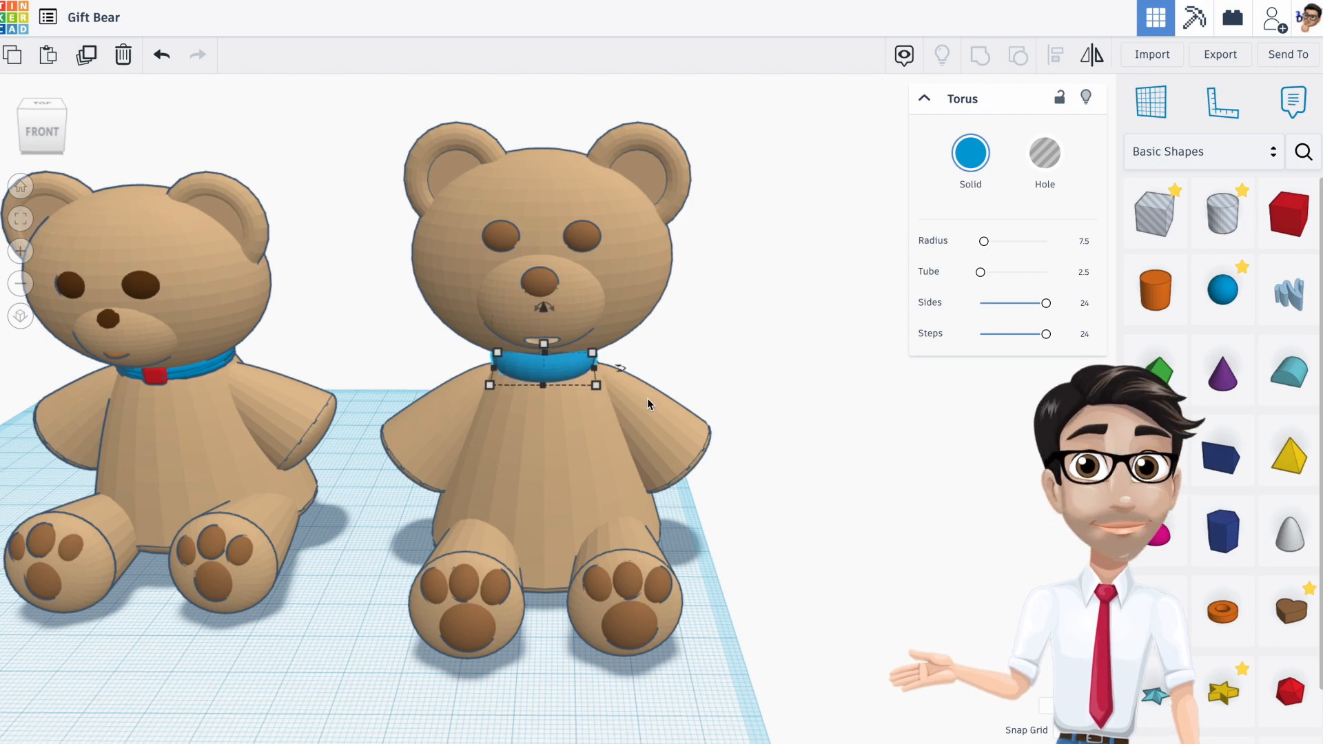
Step: Resize the torus to about 29.3 by 26.8 mm so it wraps around the neck
{"action": "right_click_drag", "start_coordinate": [648, 397], "coordinate": [647, 438]}
{"action": "left_click_drag", "start_coordinate": [686, 399], "coordinate": [732, 412]}
{"action": "right_click_drag", "start_coordinate": [731, 412], "coordinate": [954, 420]}
{"action": "right_click_drag", "start_coordinate": [602, 395], "coordinate": [521, 402]}
{"action": "left_click_drag", "start_coordinate": [487, 393], "coordinate": [473, 397]}
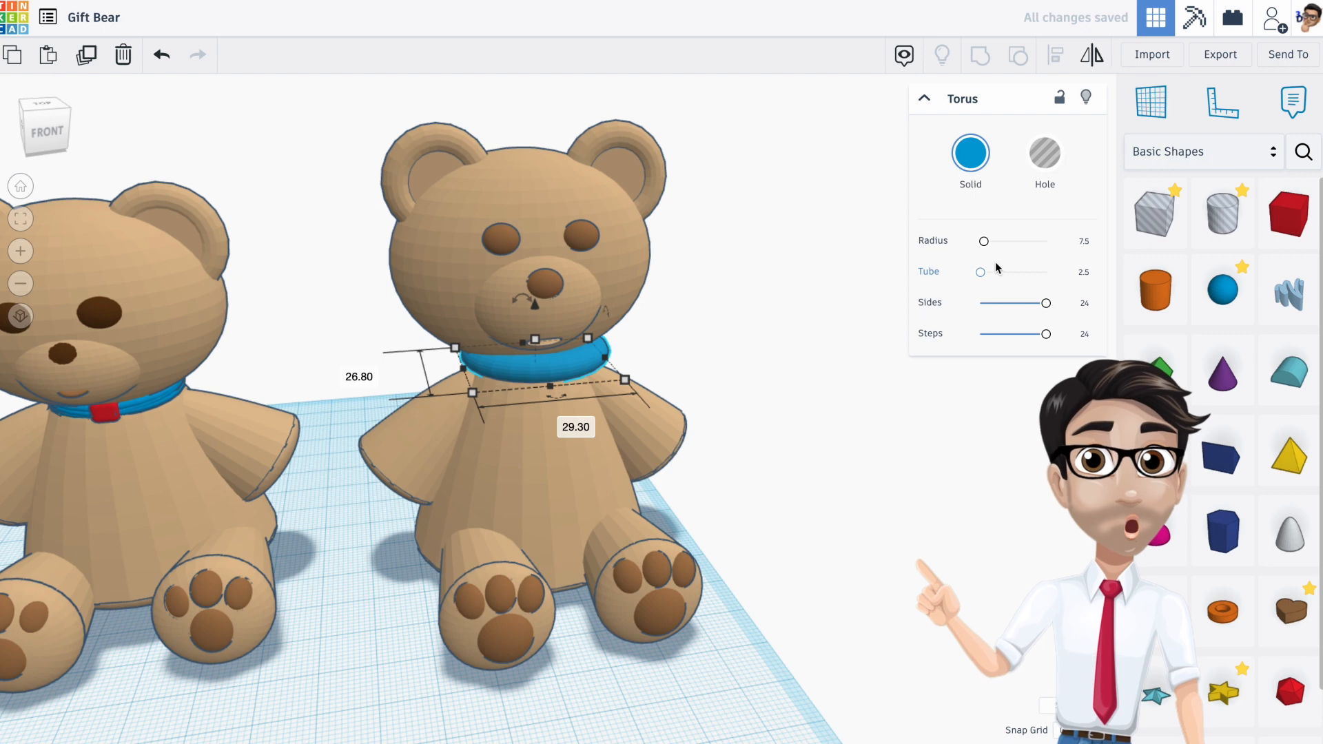
Step: Thin the torus by setting its tube to 1 and shift it about 1.5 mm sideways to centre it around the neck
{"action": "left_click_drag", "start_coordinate": [983, 276], "coordinate": [984, 277]}
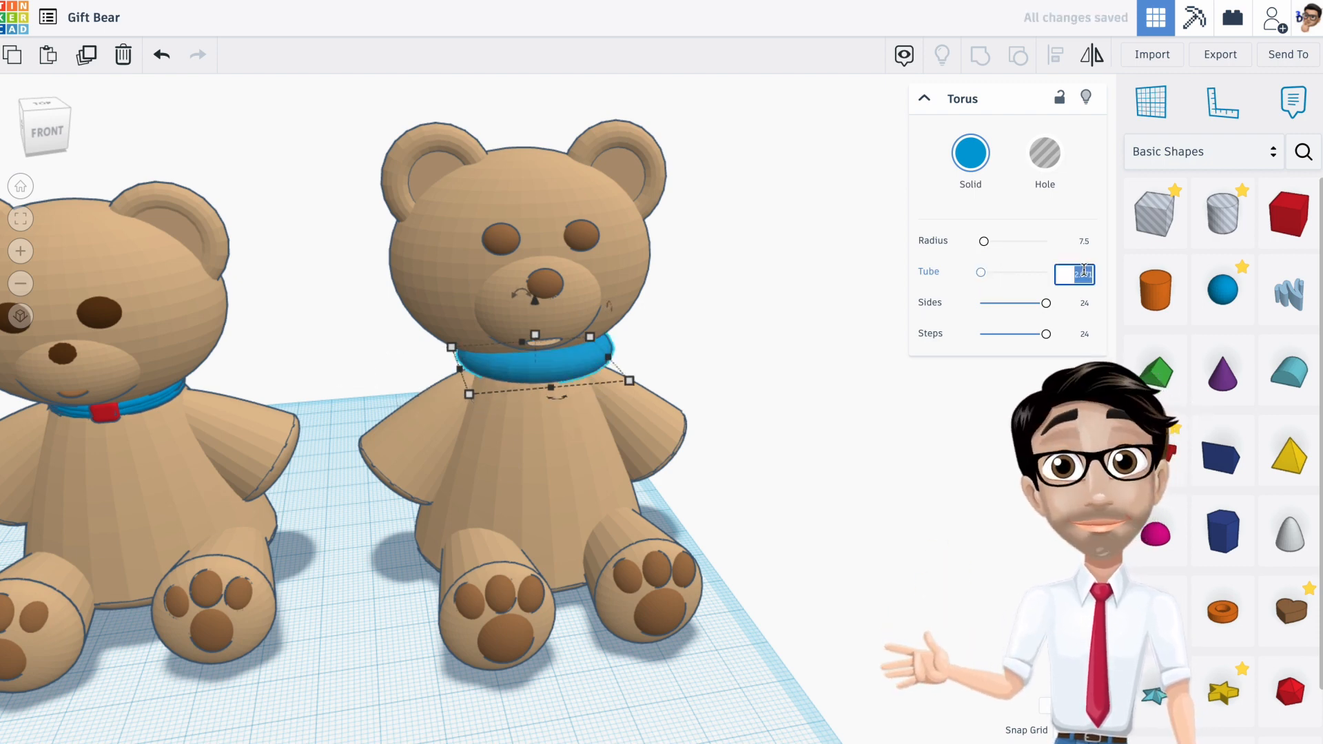
{"action": "key", "text": "Return"}
{"action": "right_click_drag", "start_coordinate": [734, 349], "coordinate": [655, 341]}
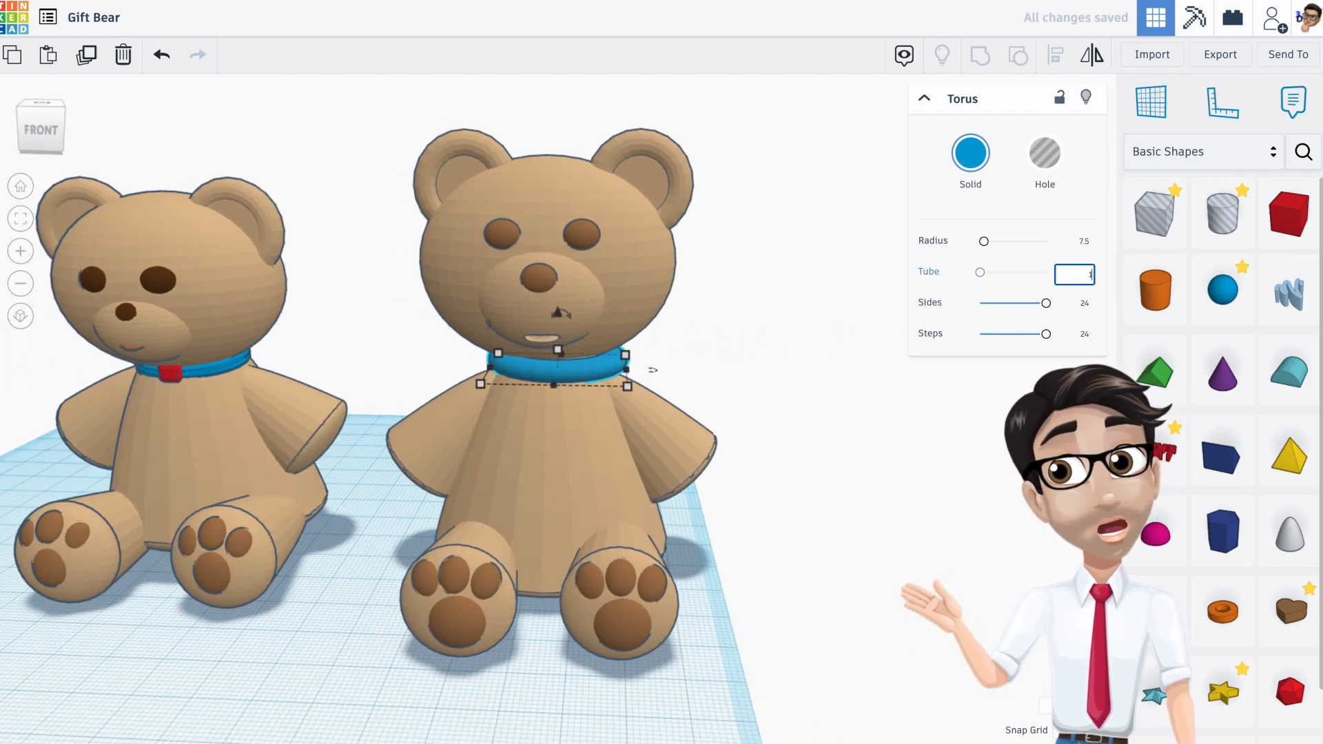
{"action": "key", "text": "Return"}
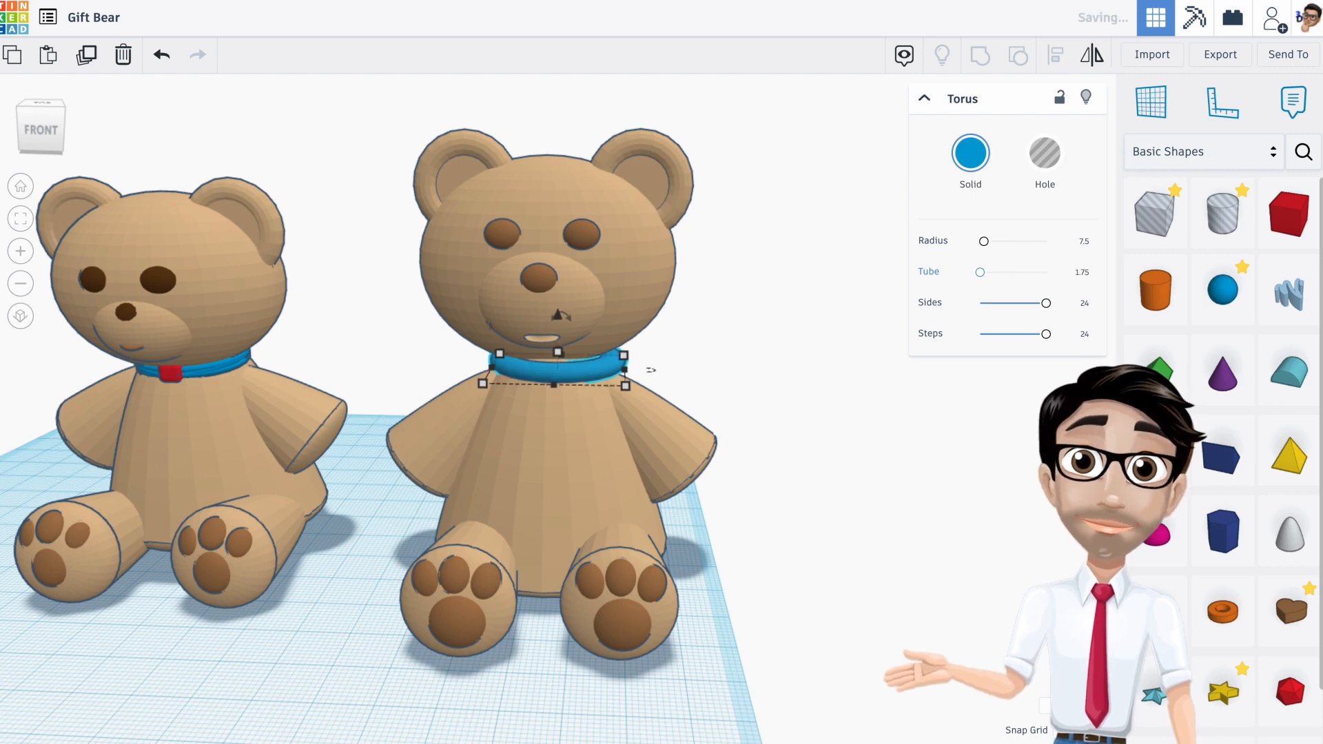
{"action": "right_click_drag", "start_coordinate": [747, 362], "coordinate": [713, 371]}
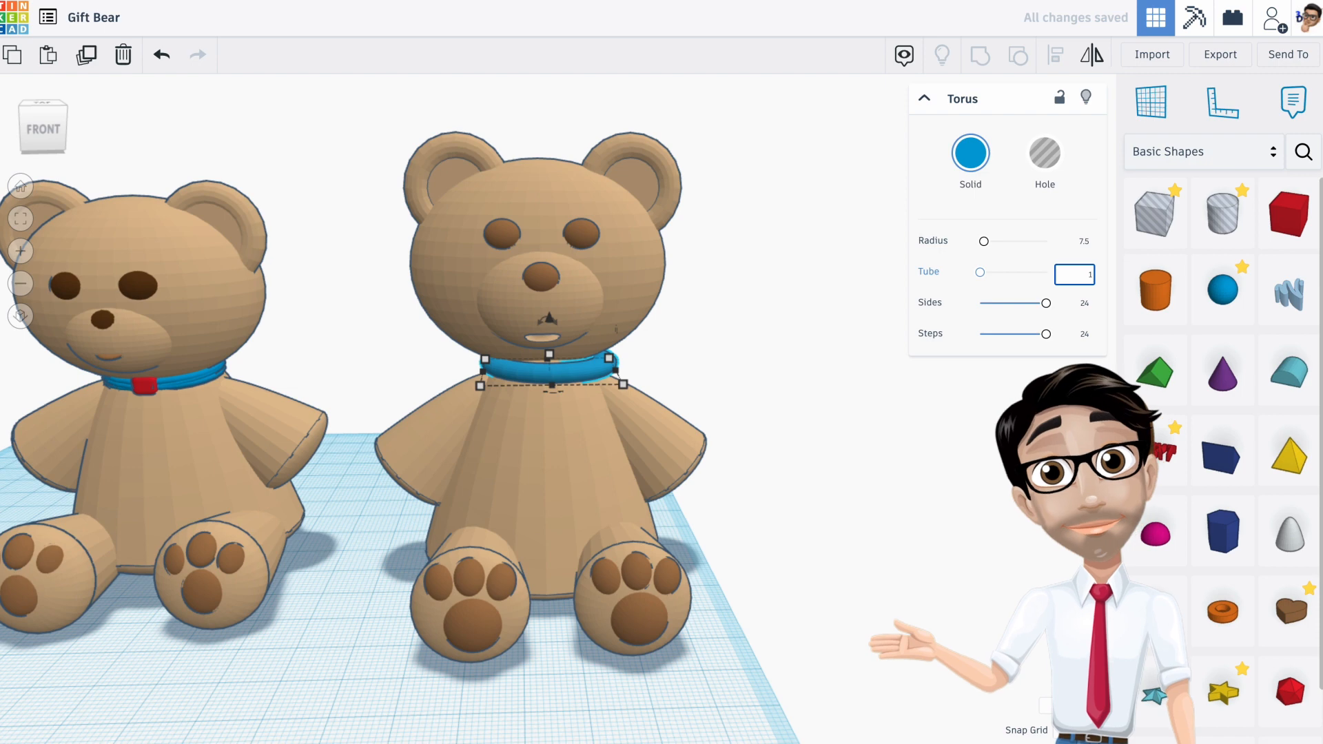
{"action": "right_click_drag", "start_coordinate": [657, 377], "coordinate": [636, 375]}
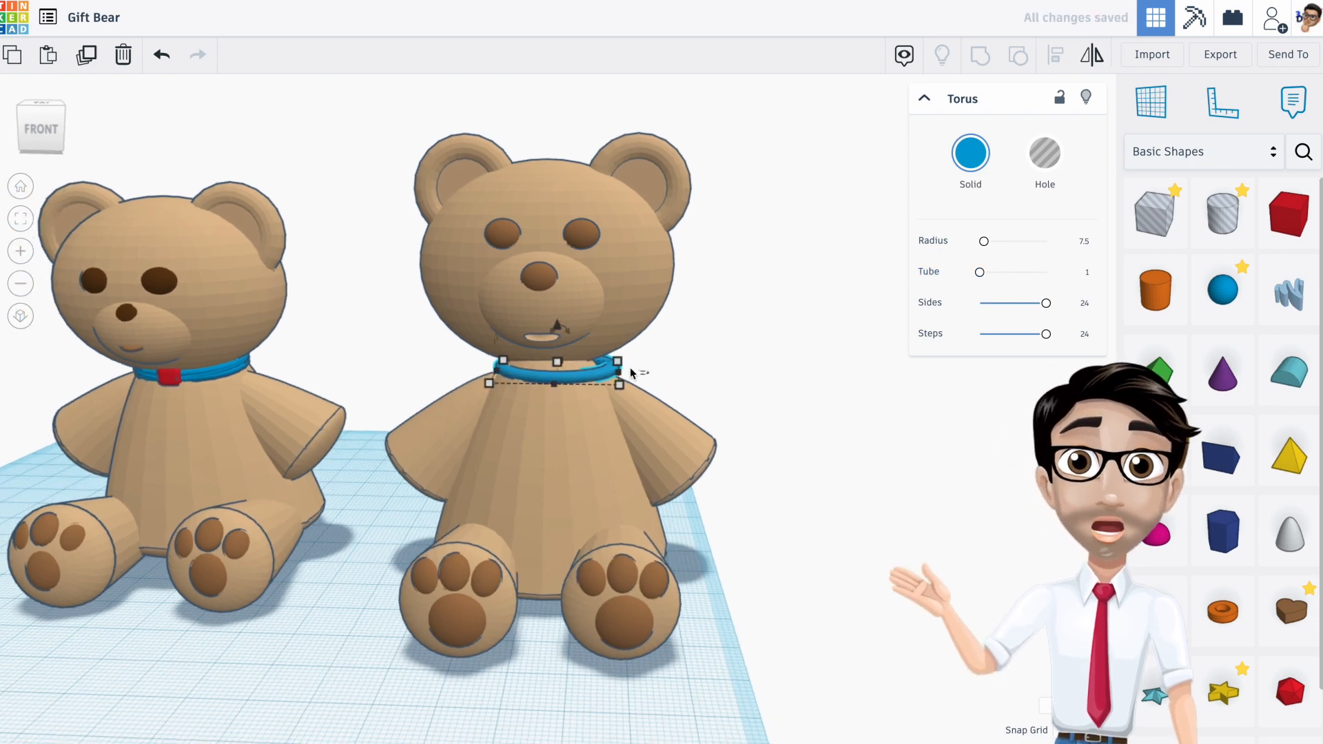
{"action": "left_click_drag", "start_coordinate": [594, 374], "coordinate": [584, 374]}
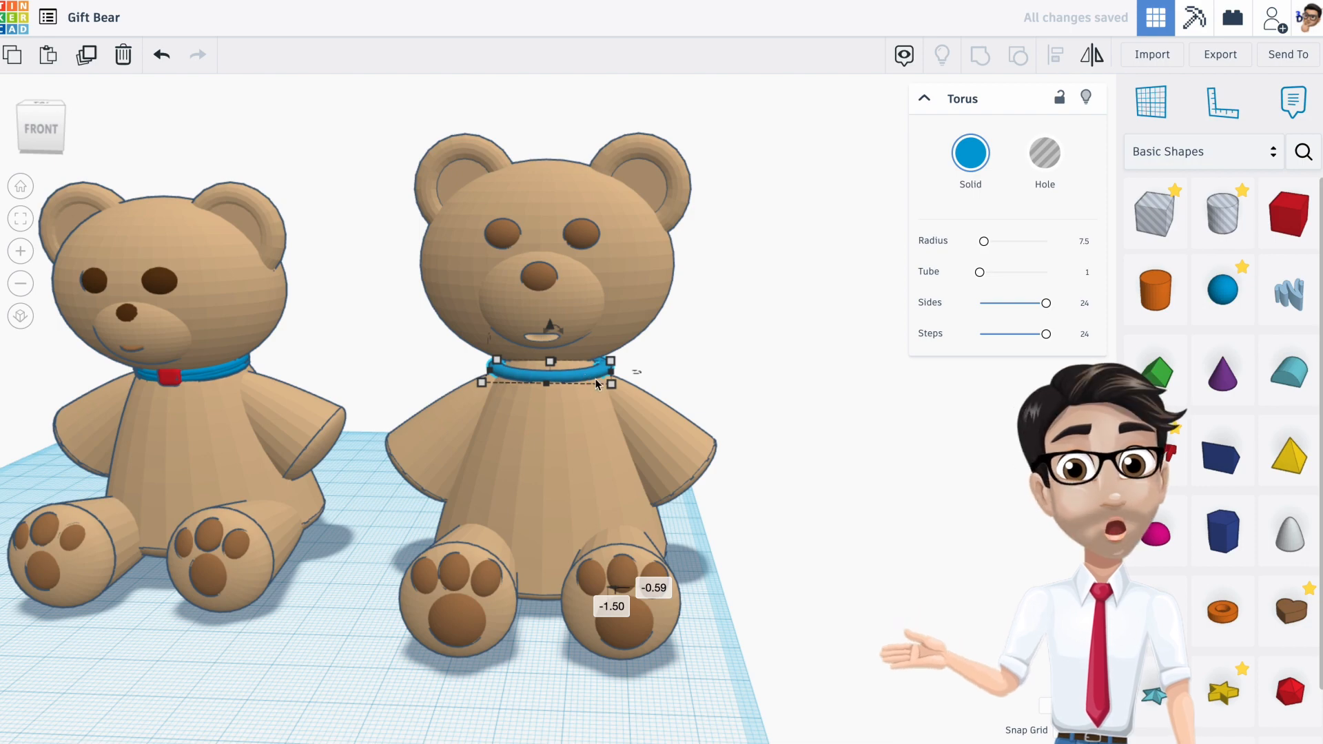
Step: Duplicate the collar ring, raise the copy slightly above the first and tilt it by 2°
{"action": "key", "text": "f"}
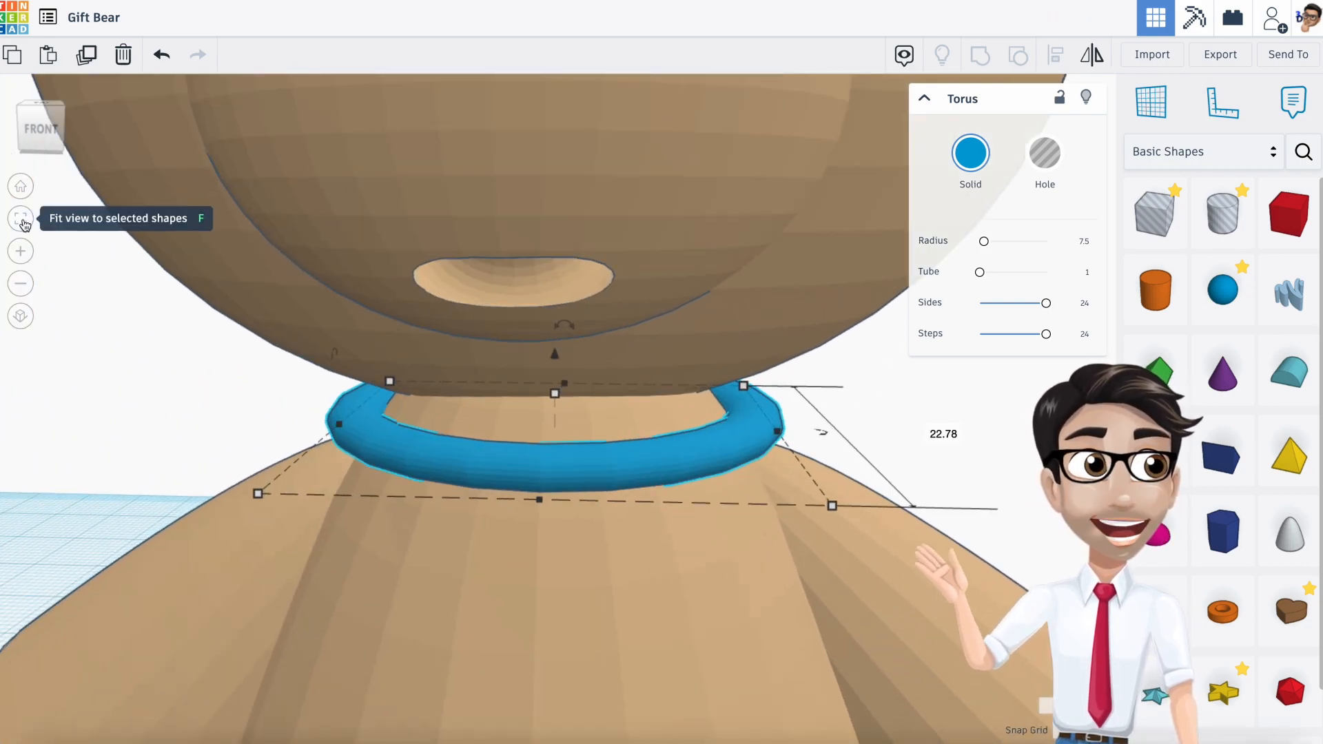
{"action": "right_click_drag", "start_coordinate": [448, 405], "coordinate": [603, 451]}
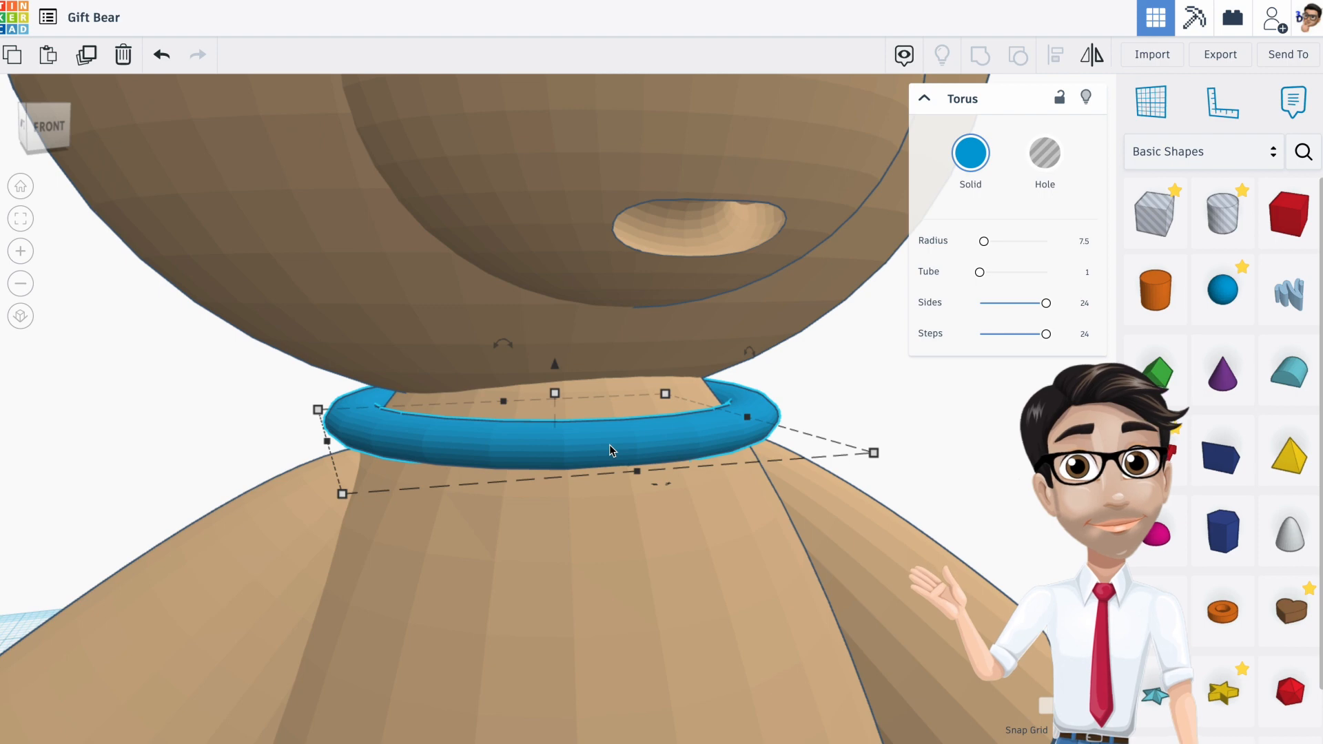
{"action": "left_click", "coordinate": [87, 55]}
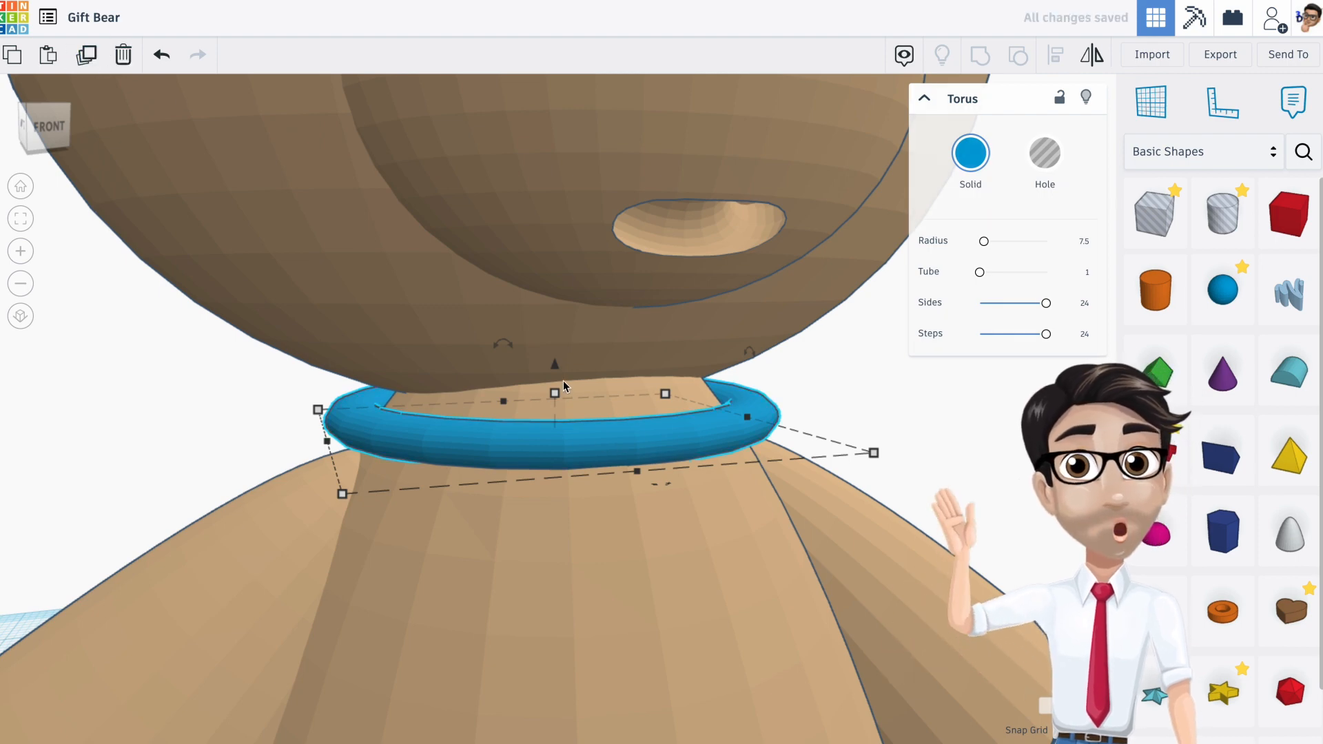
{"action": "left_click_drag", "start_coordinate": [556, 366], "coordinate": [503, 166]}
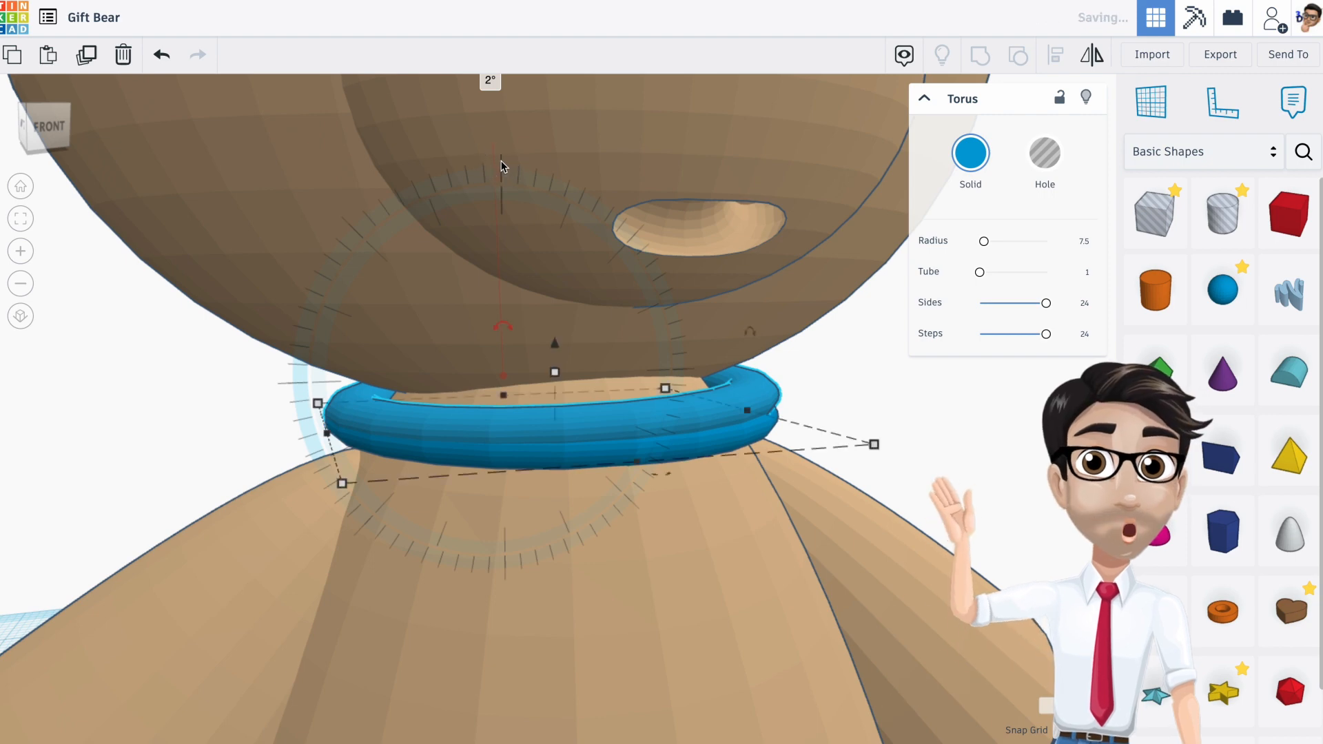
{"action": "right_click_drag", "start_coordinate": [637, 430], "coordinate": [589, 421]}
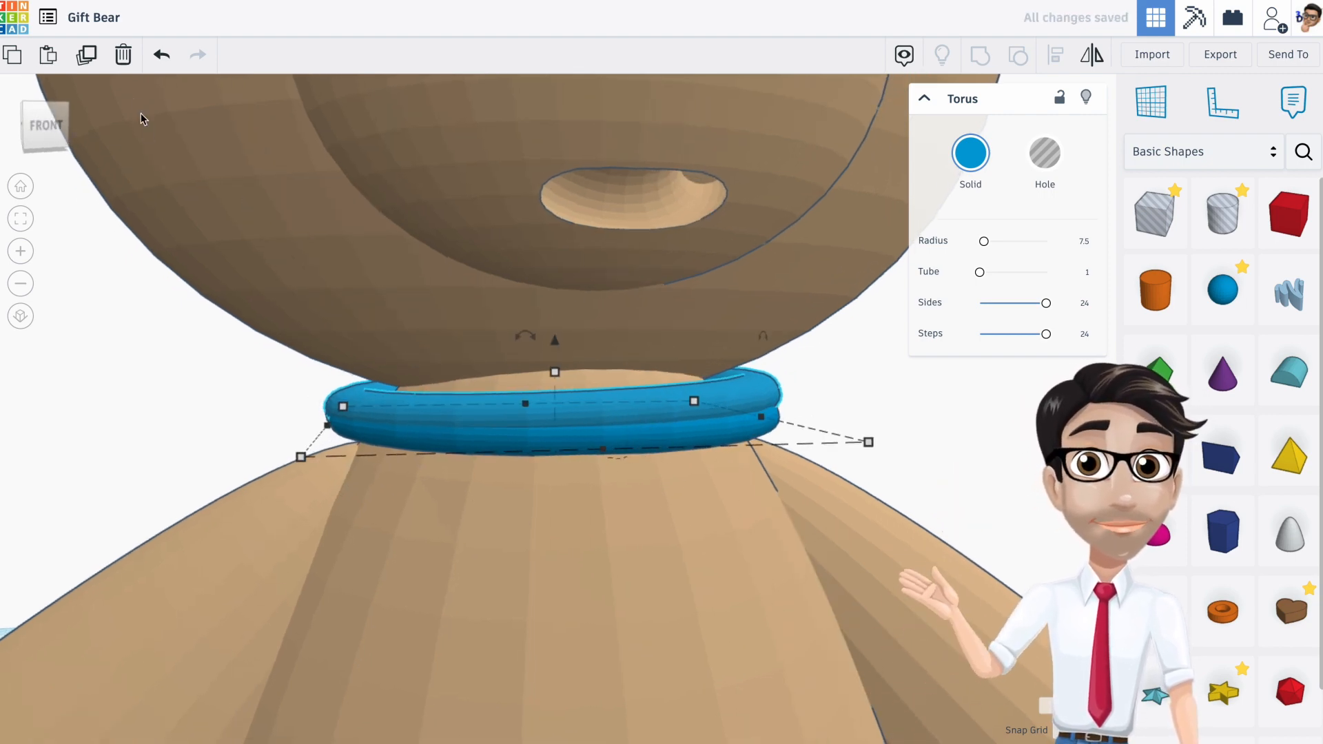
Step: Duplicate the tilted ring again as a third collar ring, adjust the copy's placement, and select all three rings
{"action": "left_click", "coordinate": [88, 56]}
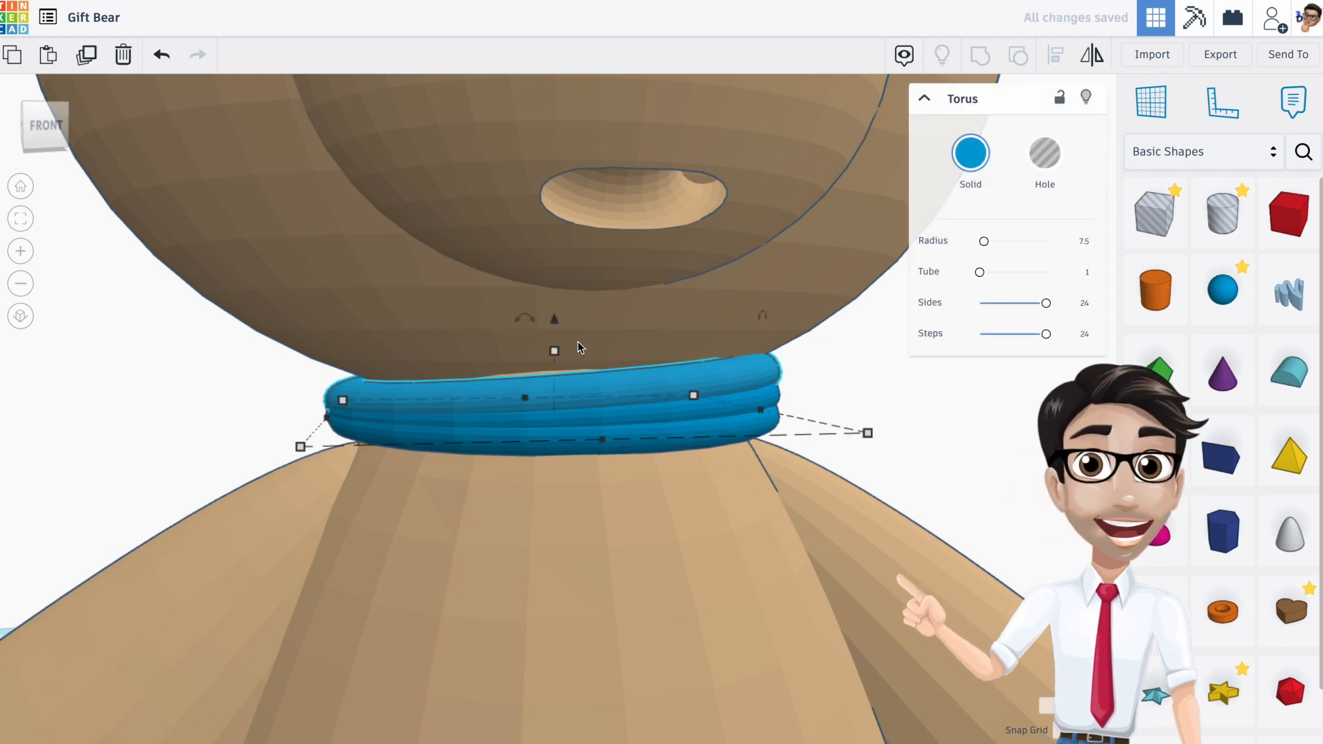
{"action": "left_click_drag", "start_coordinate": [551, 258], "coordinate": [549, 159]}
{"action": "right_click_drag", "start_coordinate": [551, 160], "coordinate": [763, 349]}
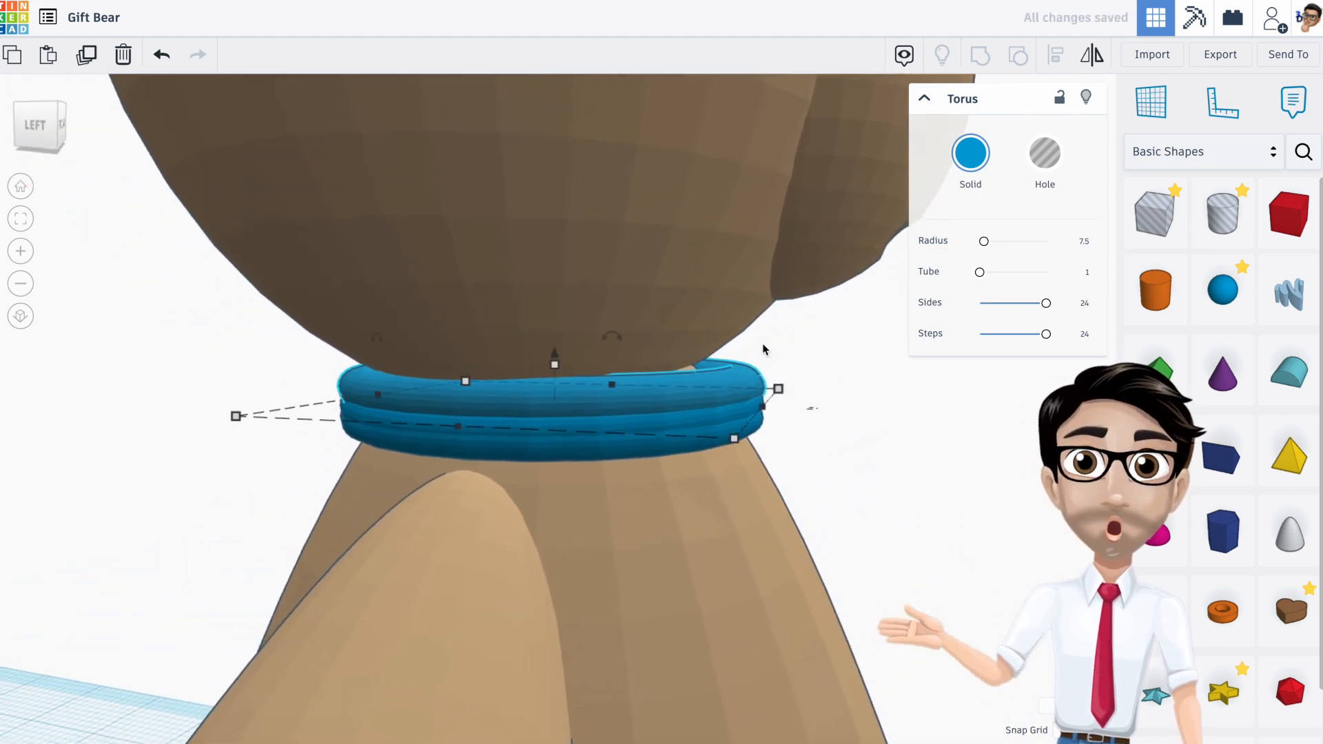
{"action": "left_click", "coordinate": [664, 440], "text": "shift"}
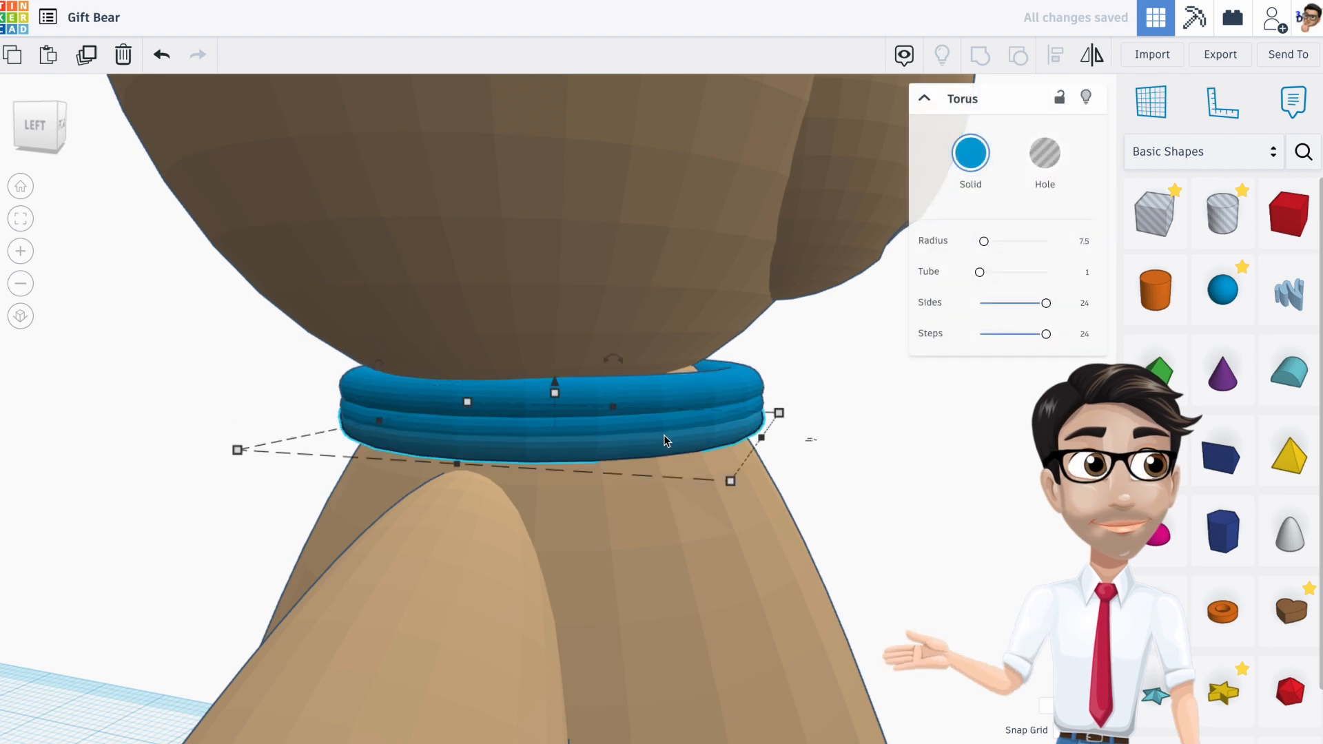
{"action": "left_click", "coordinate": [689, 401], "text": "shift"}
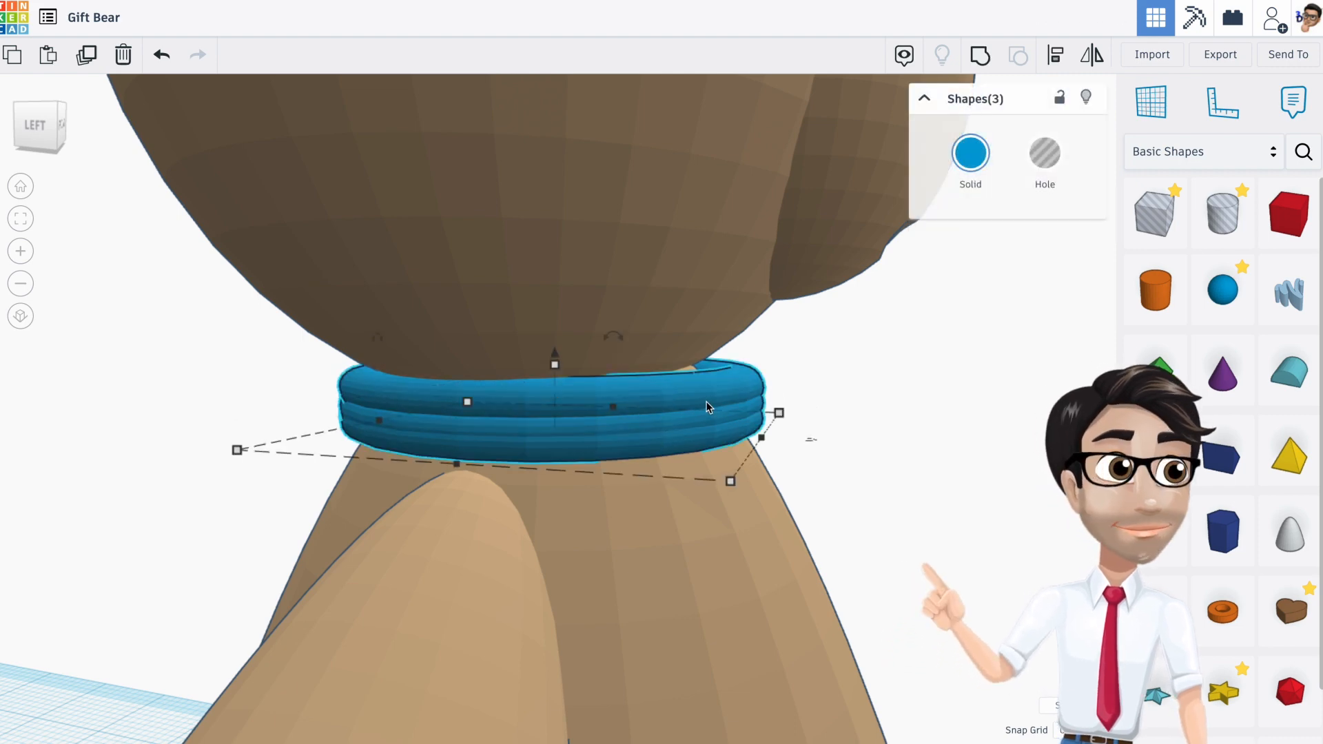
{"action": "right_click_drag", "start_coordinate": [709, 413], "coordinate": [568, 498]}
Step: Search the community shapes for "round" and place a red rounded cube about 5.1 mm tall on the front of the collar
{"action": "scroll", "coordinate": [568, 498], "scroll_direction": "down", "scroll_amount": 10}
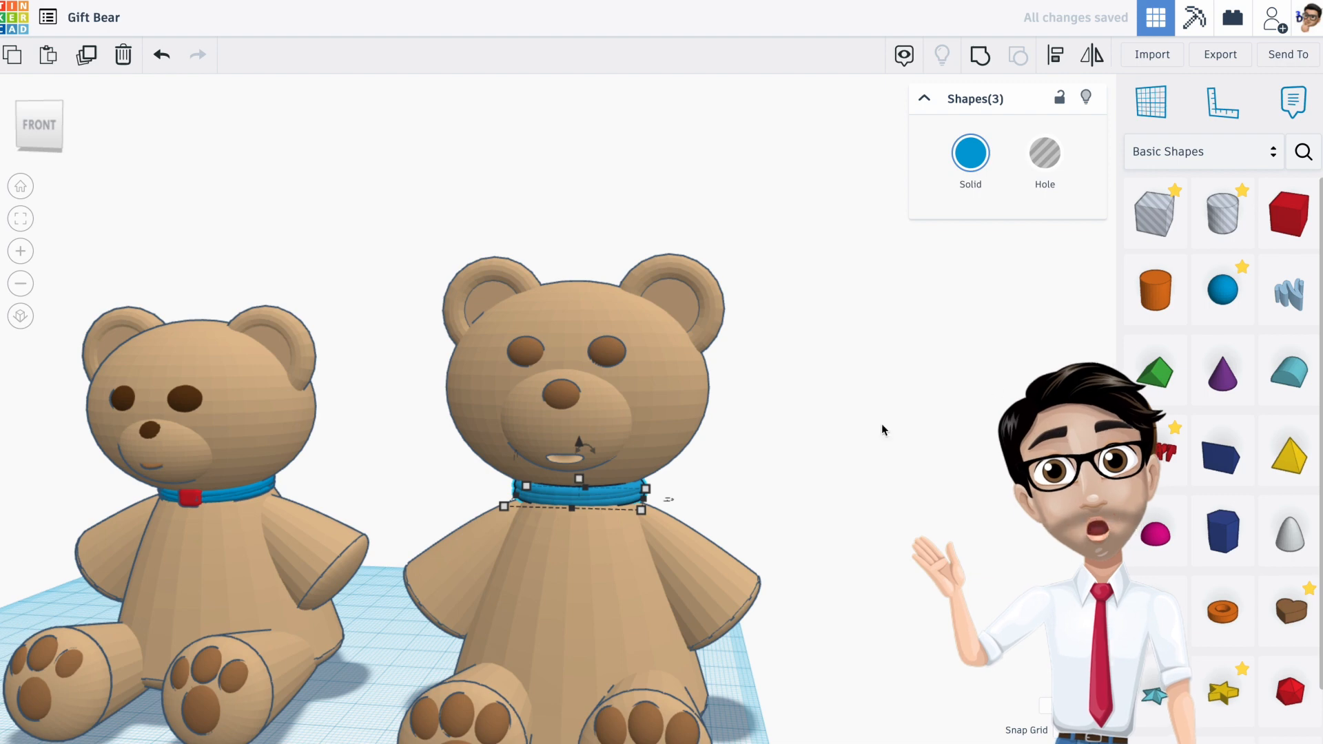
{"action": "left_click", "coordinate": [1288, 153]}
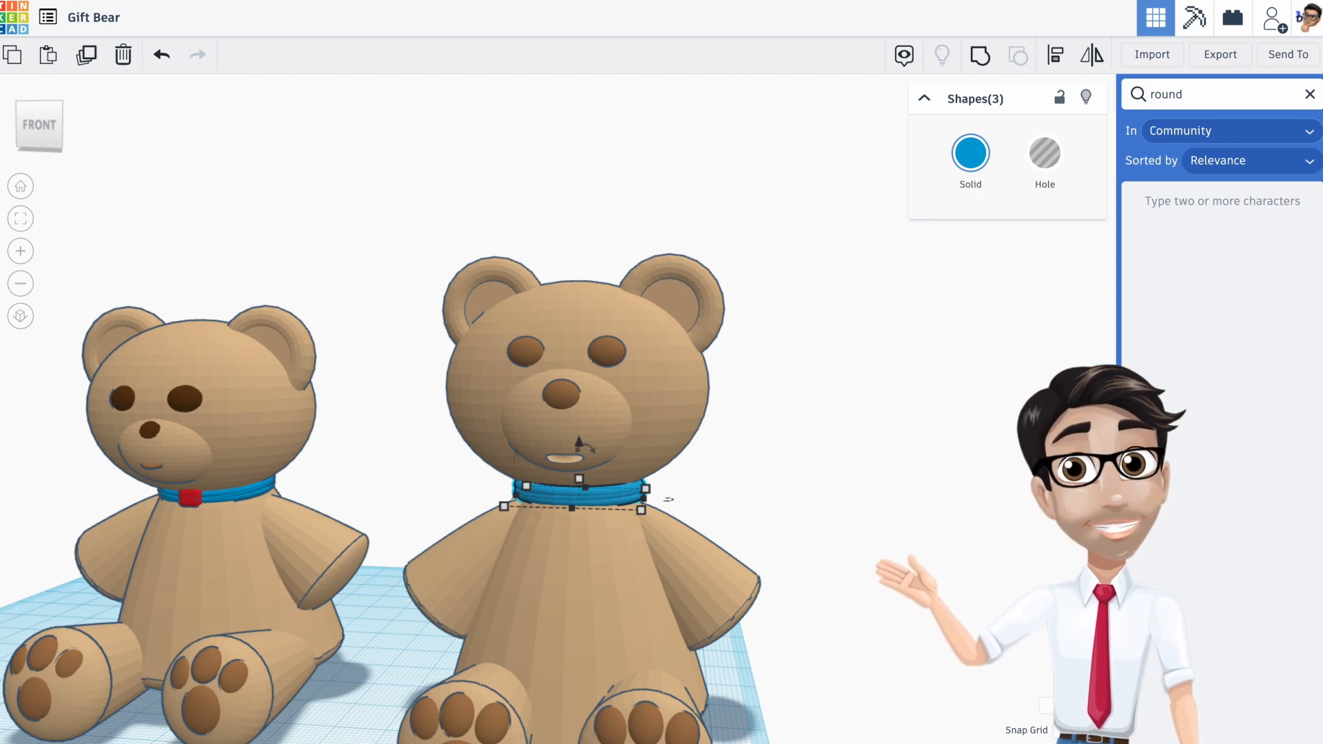
{"action": "left_click_drag", "start_coordinate": [1230, 268], "coordinate": [803, 710]}
{"action": "left_click_drag", "start_coordinate": [810, 601], "coordinate": [578, 503]}
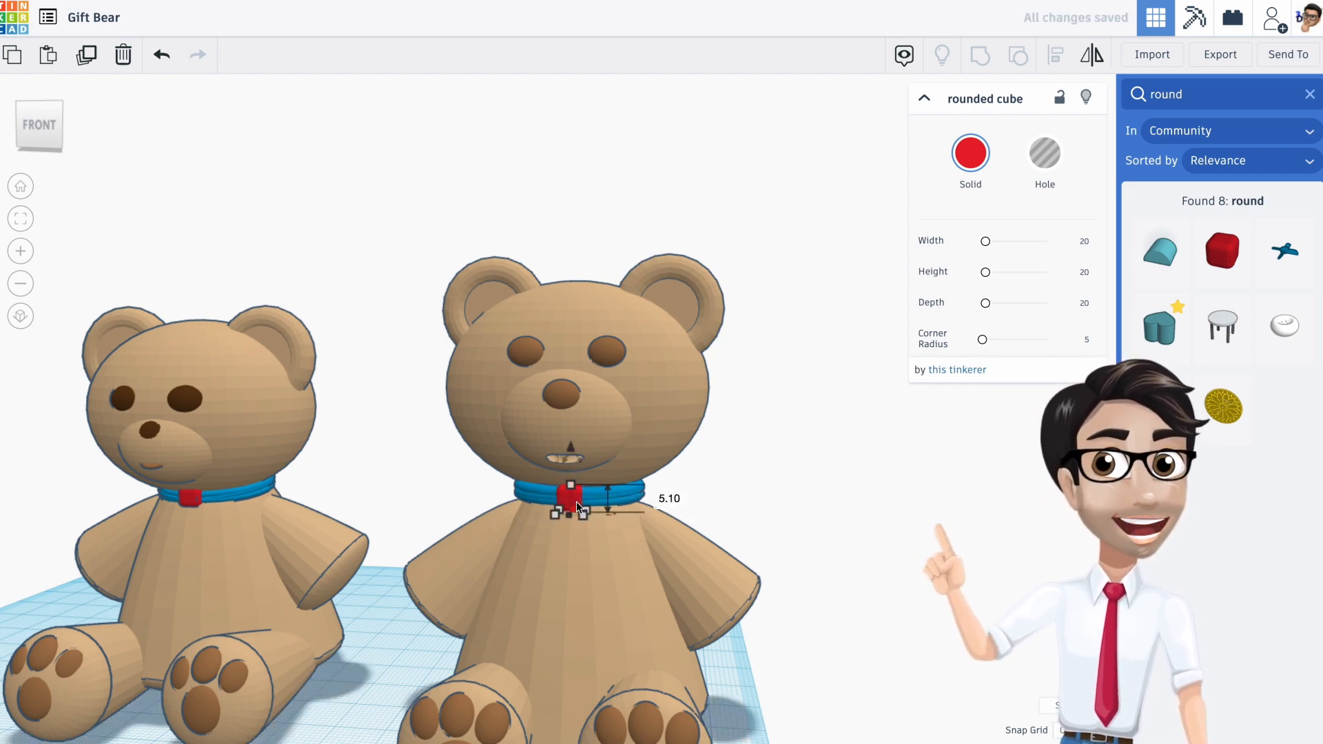
{"action": "scroll", "coordinate": [580, 491], "scroll_direction": "up", "scroll_amount": 5}
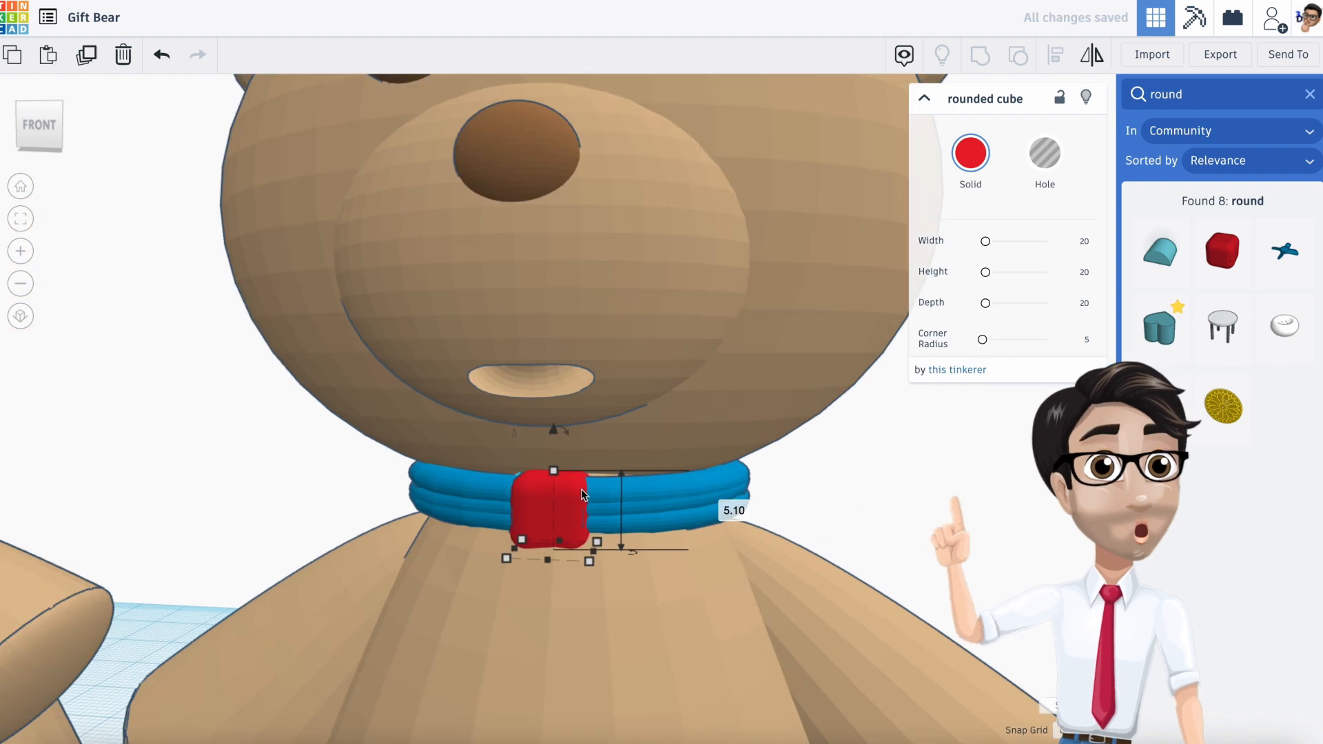
{"action": "scroll", "coordinate": [599, 489], "scroll_direction": "down", "scroll_amount": 8}
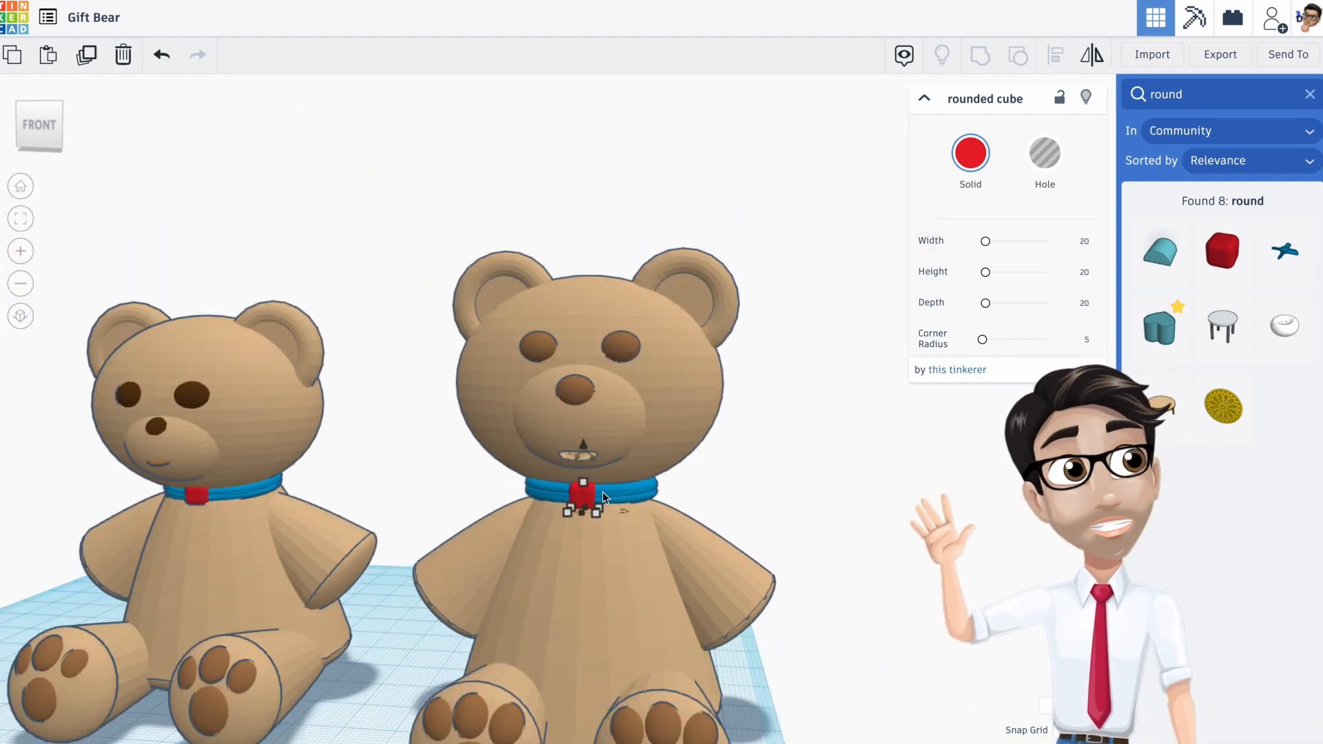
{"action": "right_click_drag", "start_coordinate": [617, 503], "coordinate": [665, 511]}
{"action": "middle_click_drag", "start_coordinate": [670, 516], "coordinate": [581, 523]}
{"action": "right_click_drag", "start_coordinate": [581, 522], "coordinate": [402, 503]}
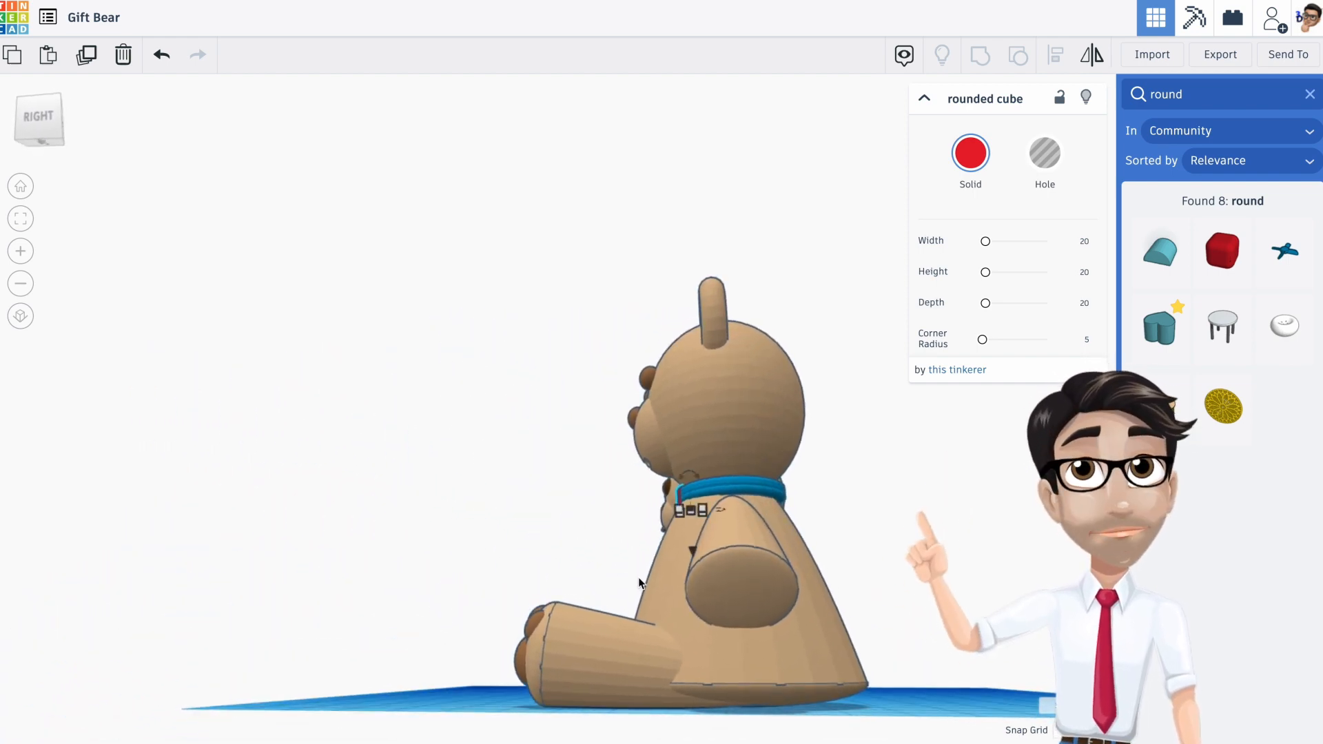
{"action": "right_click_drag", "start_coordinate": [785, 717], "coordinate": [605, 660]}
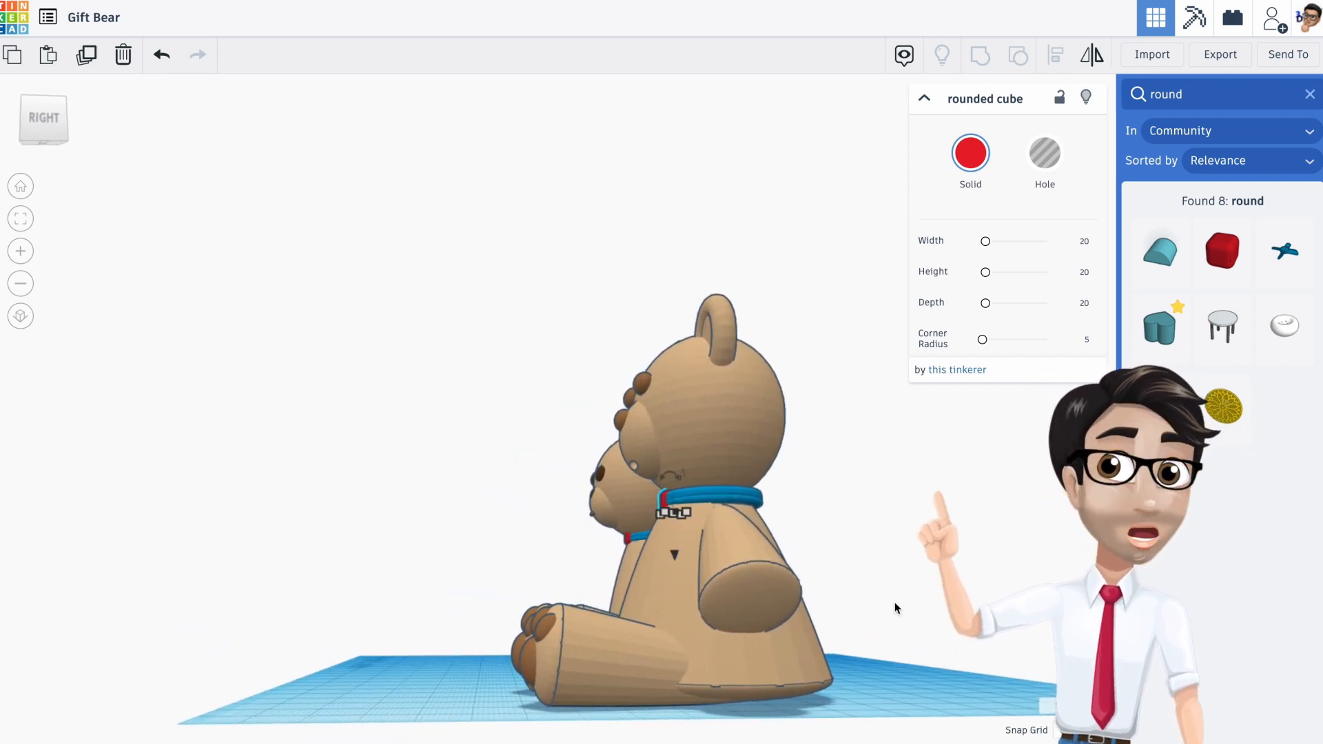
Step: Add a hole box enlarged to cover the bear's whole footprint and lower it beneath the bear
{"action": "left_click", "coordinate": [1311, 95]}
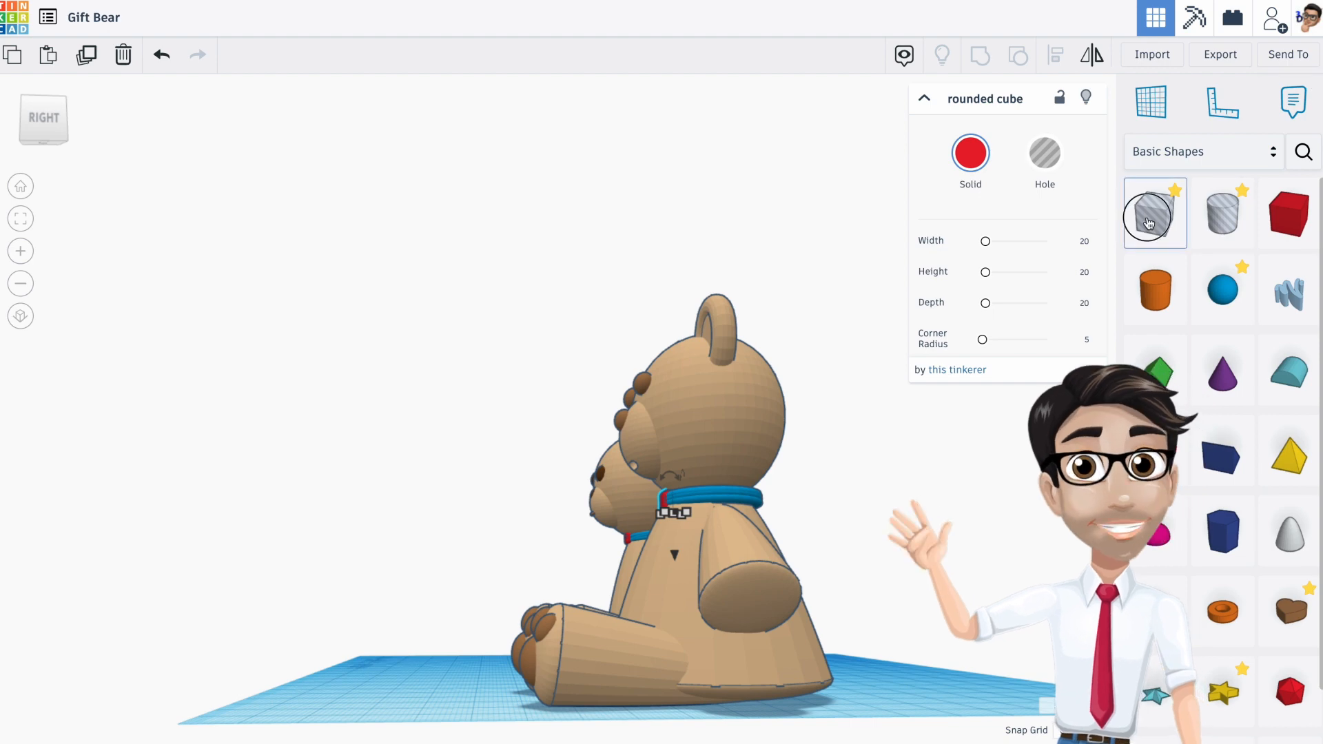
{"action": "left_click", "coordinate": [848, 567]}
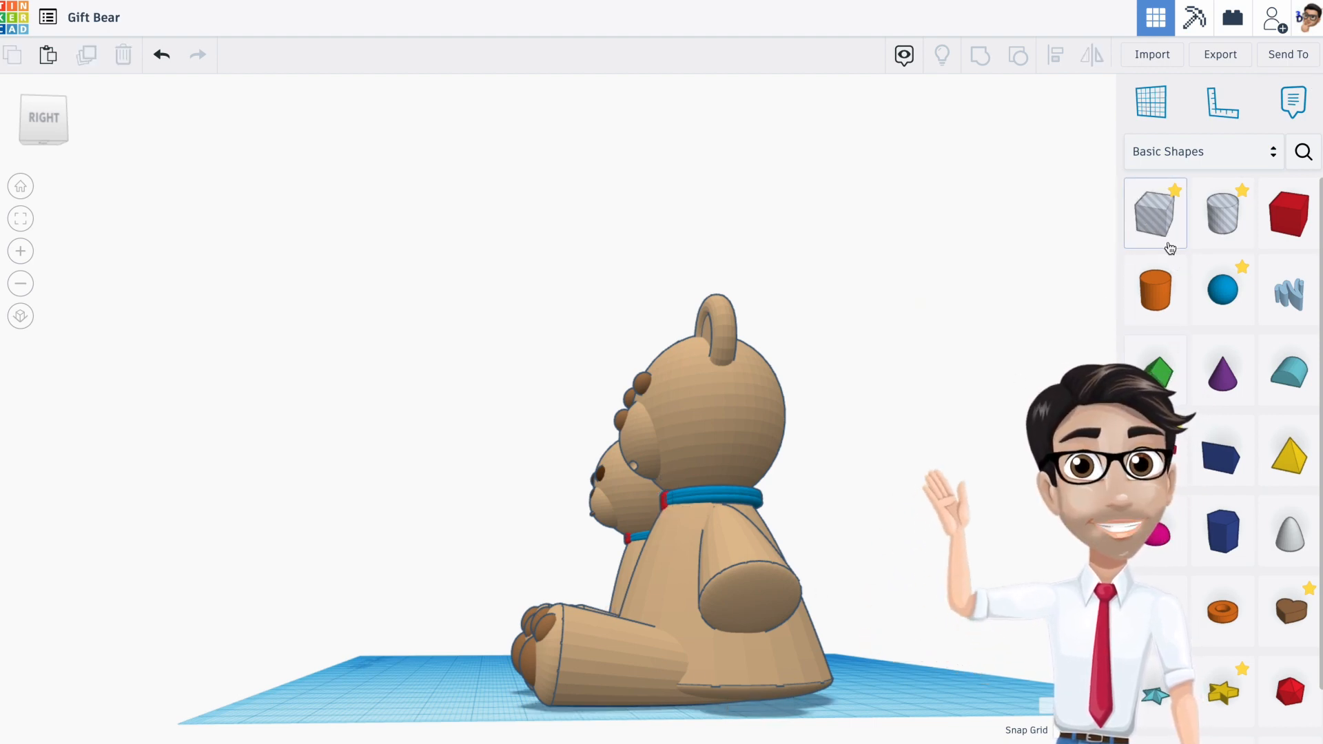
{"action": "right_click_drag", "start_coordinate": [906, 470], "coordinate": [1072, 275]}
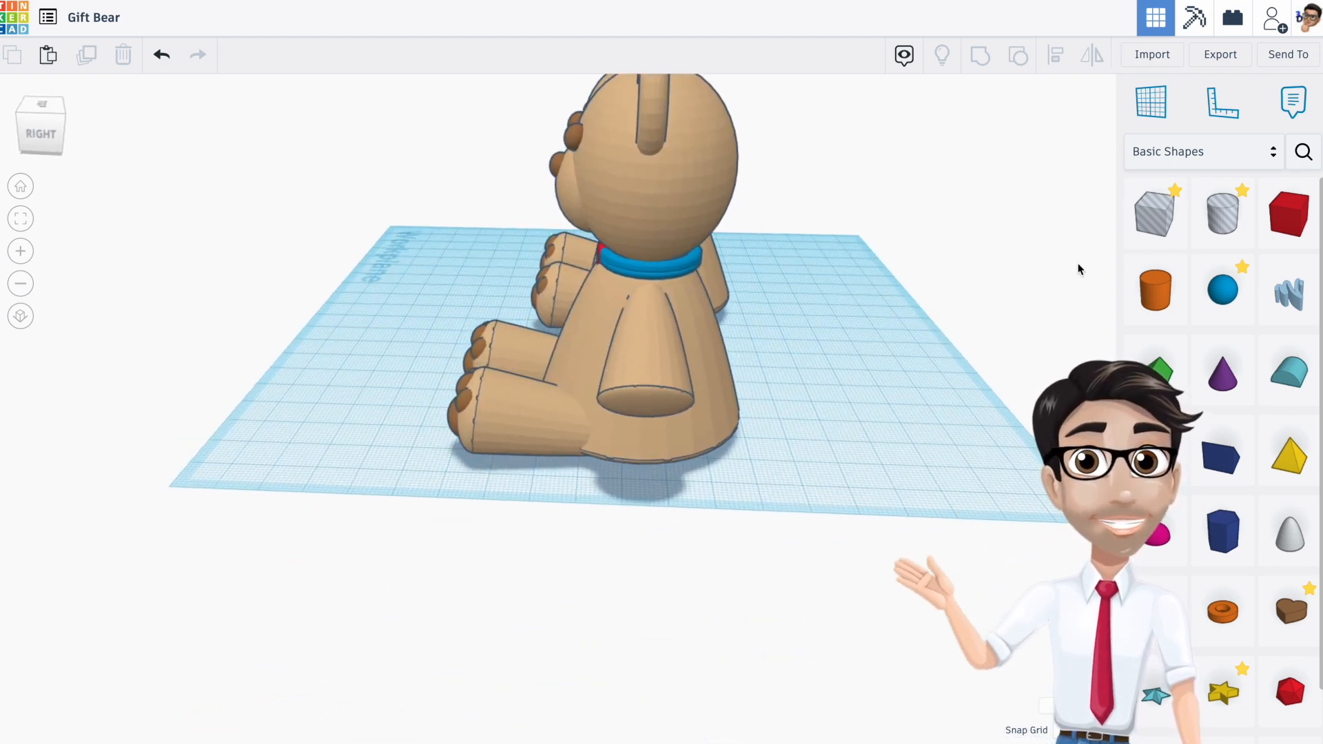
{"action": "left_click_drag", "start_coordinate": [1155, 214], "coordinate": [867, 559]}
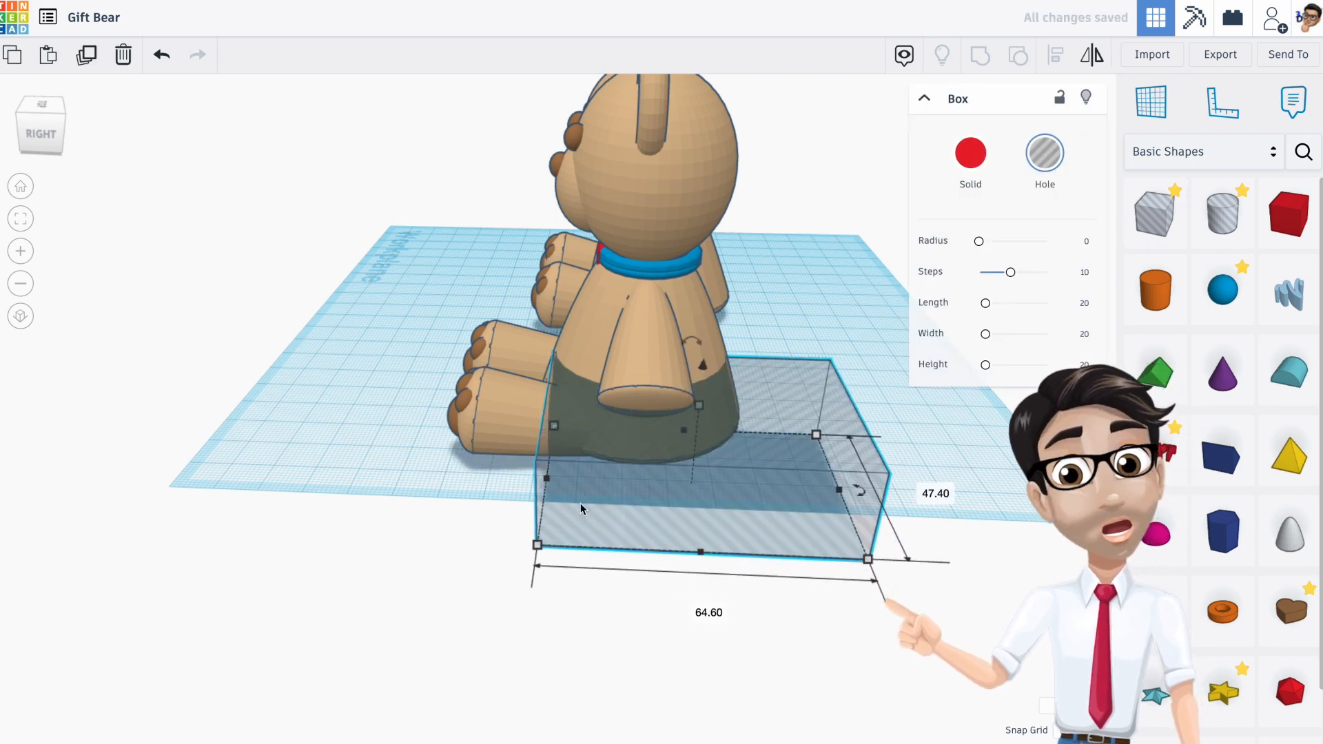
{"action": "left_click_drag", "start_coordinate": [538, 546], "coordinate": [507, 570]}
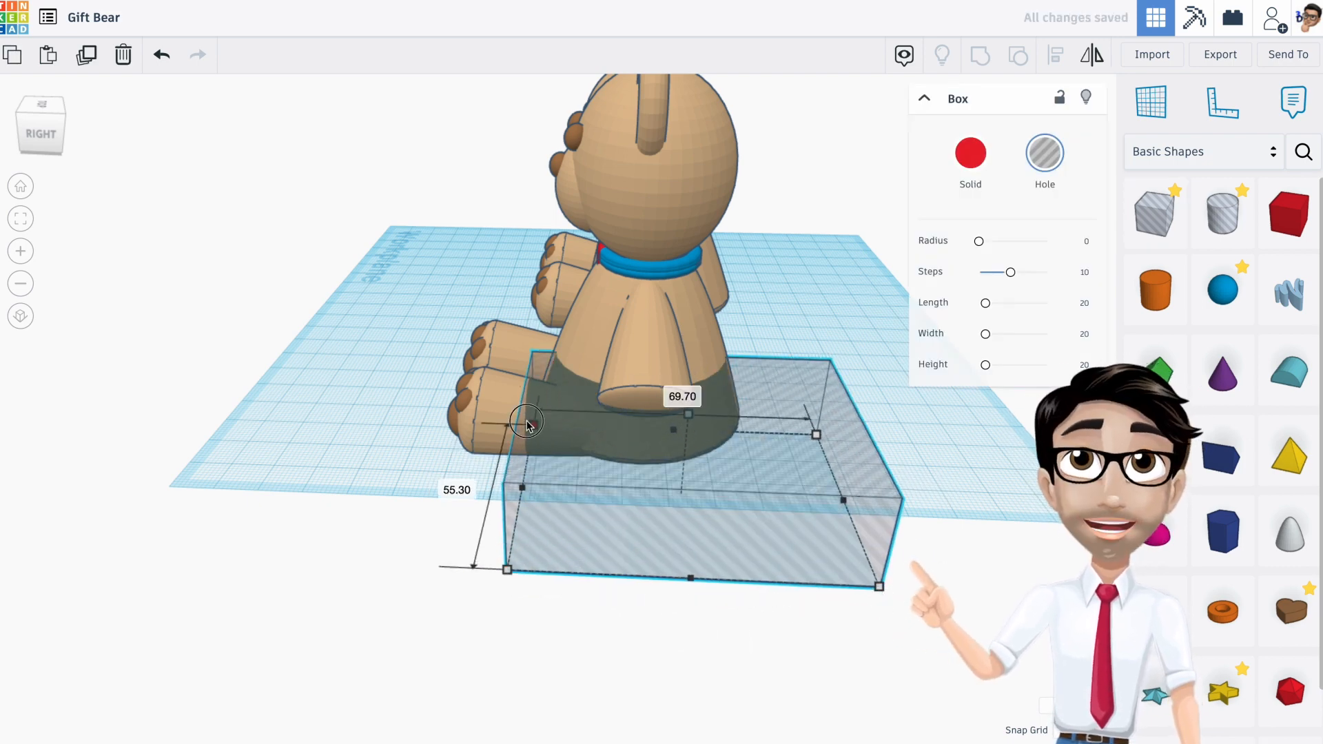
{"action": "left_click_drag", "start_coordinate": [527, 427], "coordinate": [413, 348]}
{"action": "right_click_drag", "start_coordinate": [441, 360], "coordinate": [822, 342]}
{"action": "left_click_drag", "start_coordinate": [513, 339], "coordinate": [514, 407]}
Step: Check the hole box against the bear's underside from the front and side, and delete the box
{"action": "right_click_drag", "start_coordinate": [514, 407], "coordinate": [104, 342]}
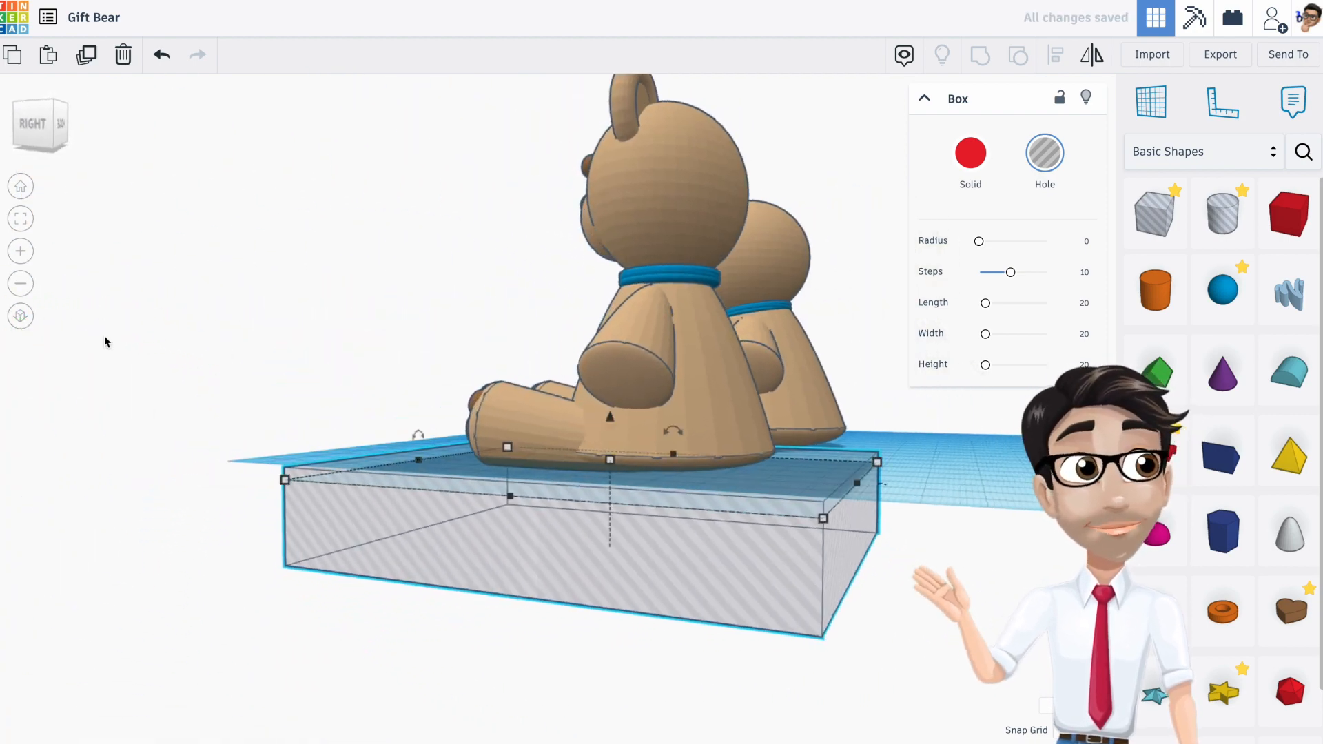
{"action": "right_click_drag", "start_coordinate": [516, 469], "coordinate": [535, 444]}
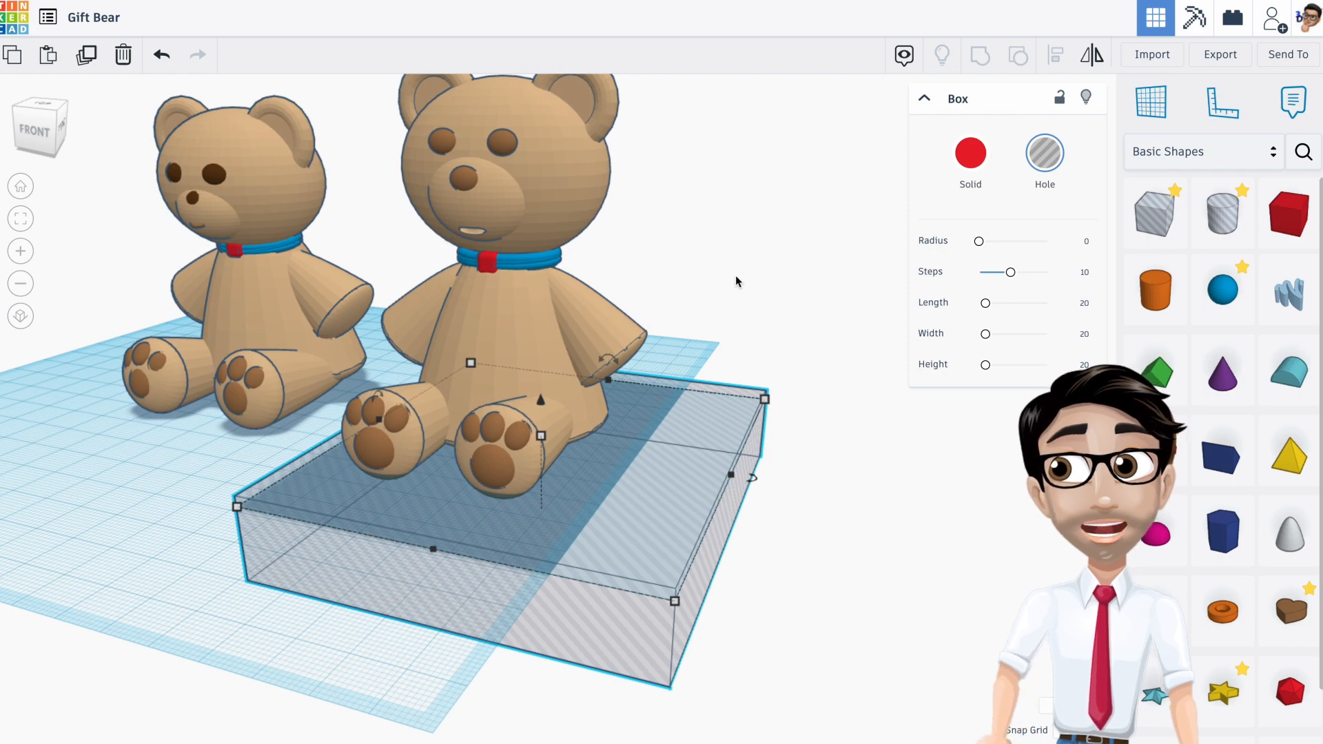
{"action": "right_click_drag", "start_coordinate": [629, 404], "coordinate": [669, 456]}
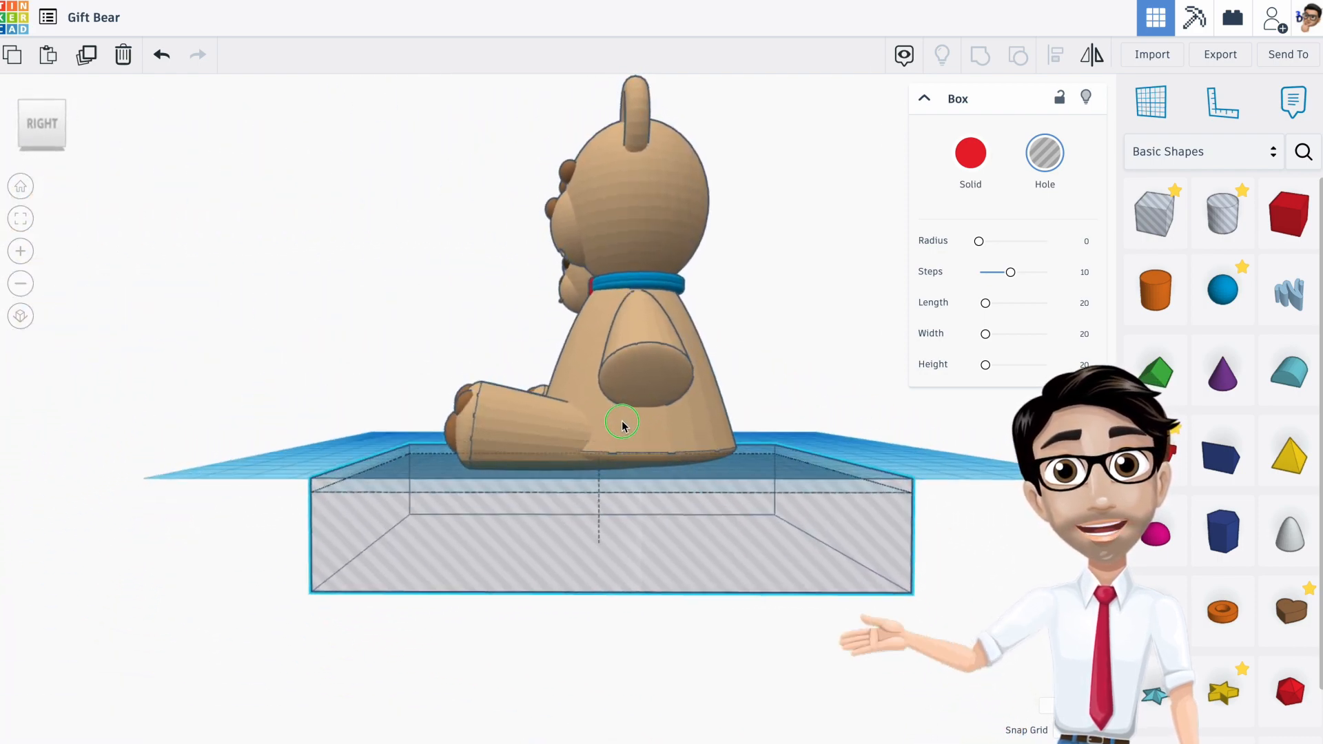
{"action": "right_click_drag", "start_coordinate": [525, 458], "coordinate": [663, 496]}
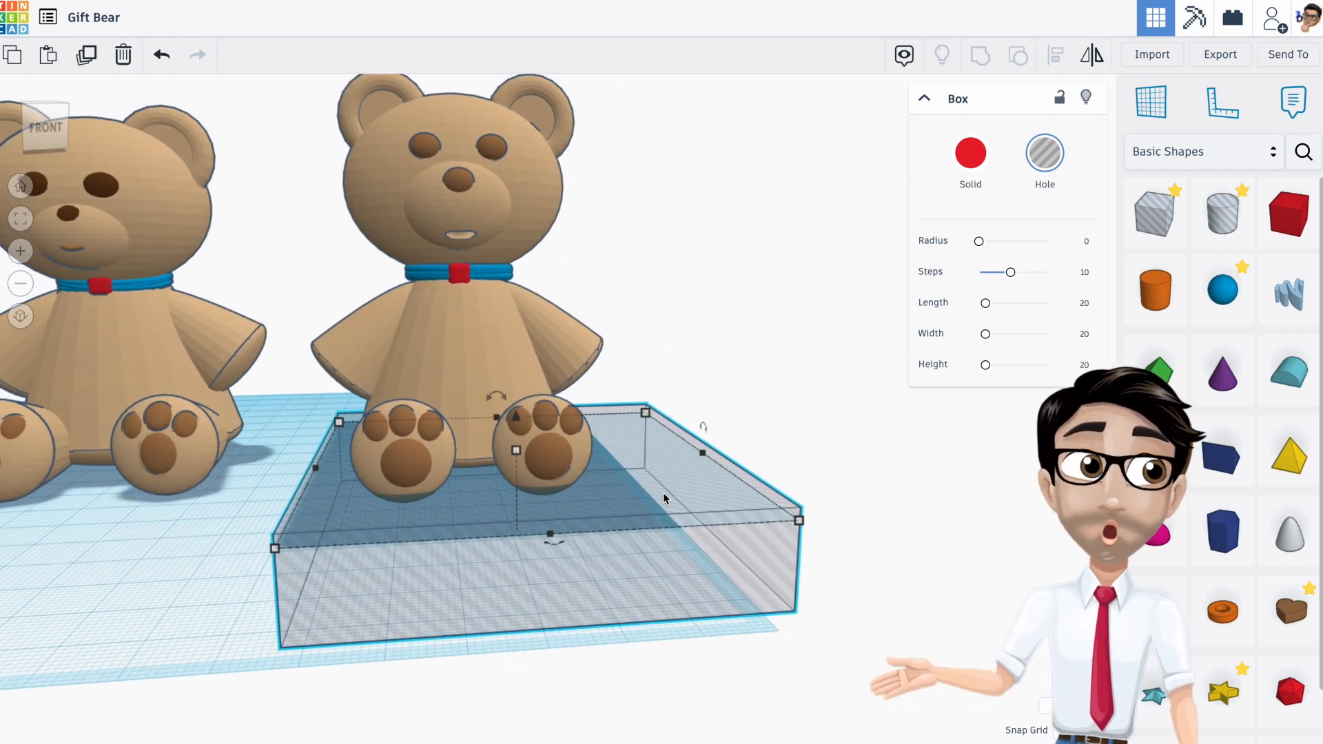
{"action": "key", "text": "Delete"}
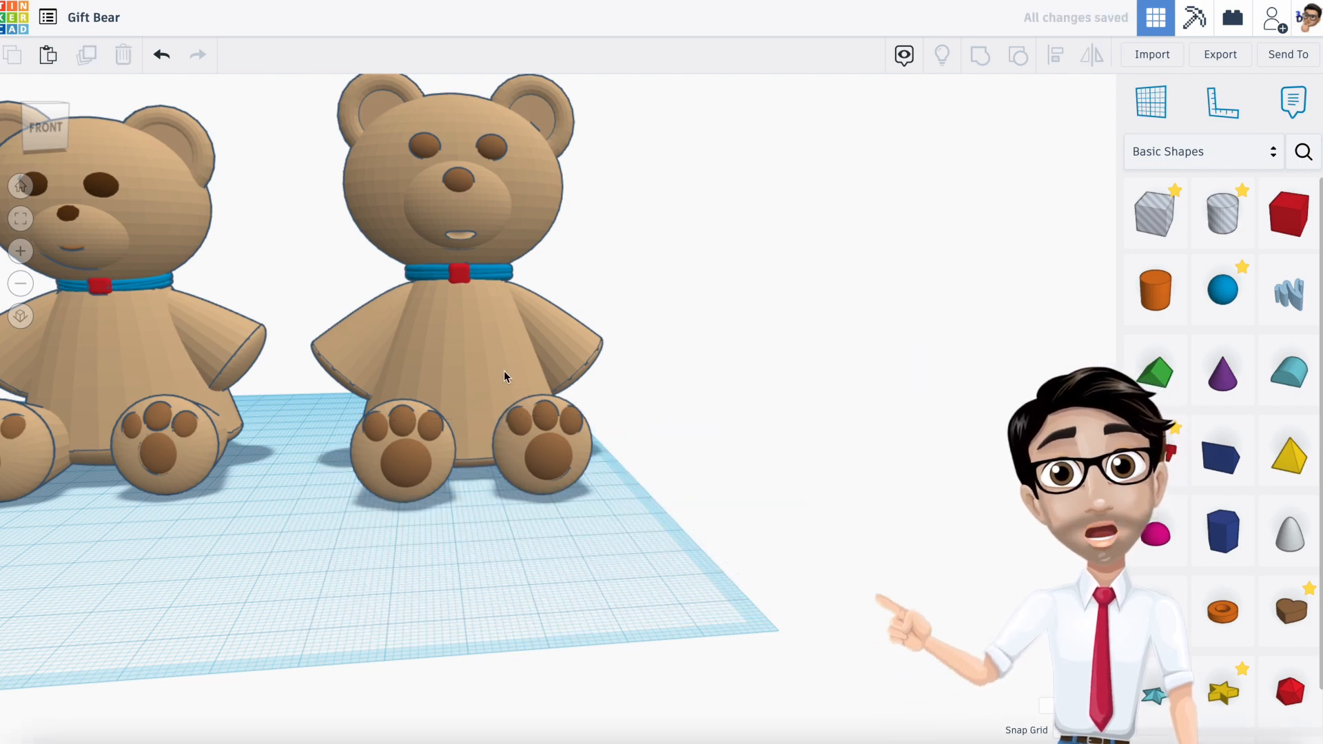
Step: Search the community shapes for "text" and place the purple custom font ring text beside the bear
{"action": "middle_click_drag", "start_coordinate": [499, 363], "coordinate": [501, 453]}
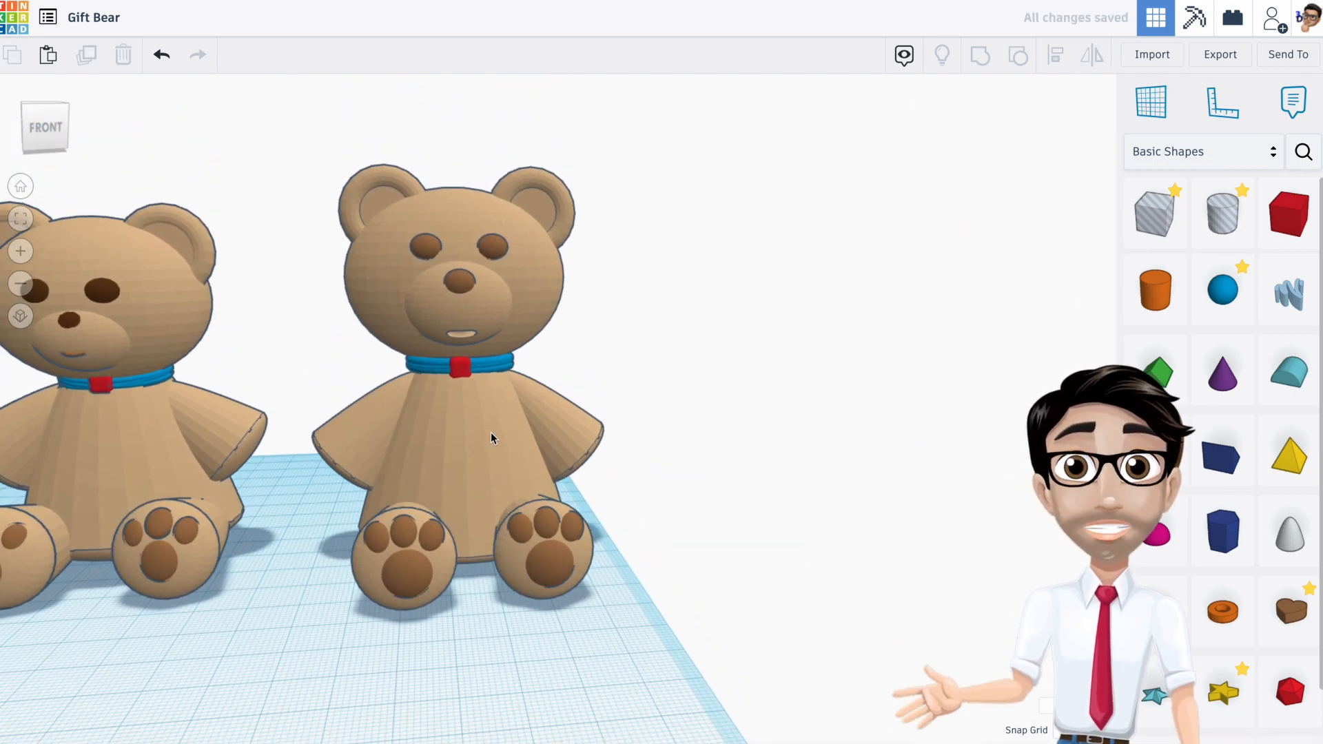
{"action": "scroll", "coordinate": [491, 433], "scroll_direction": "down", "scroll_amount": 1}
{"action": "scroll", "coordinate": [489, 415], "scroll_direction": "up", "scroll_amount": 3}
{"action": "right_click_drag", "start_coordinate": [522, 358], "coordinate": [570, 414]}
{"action": "left_click", "coordinate": [1303, 153]}
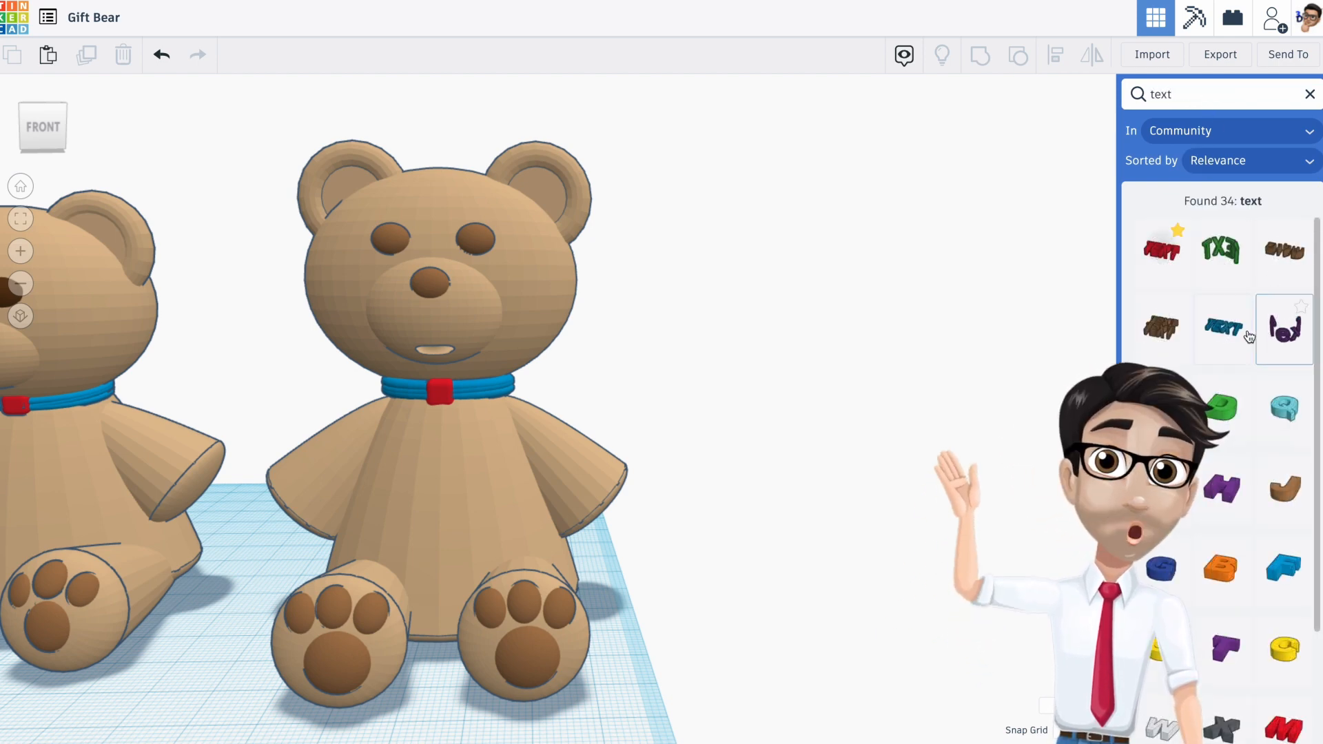
{"action": "left_click_drag", "start_coordinate": [1285, 332], "coordinate": [675, 611]}
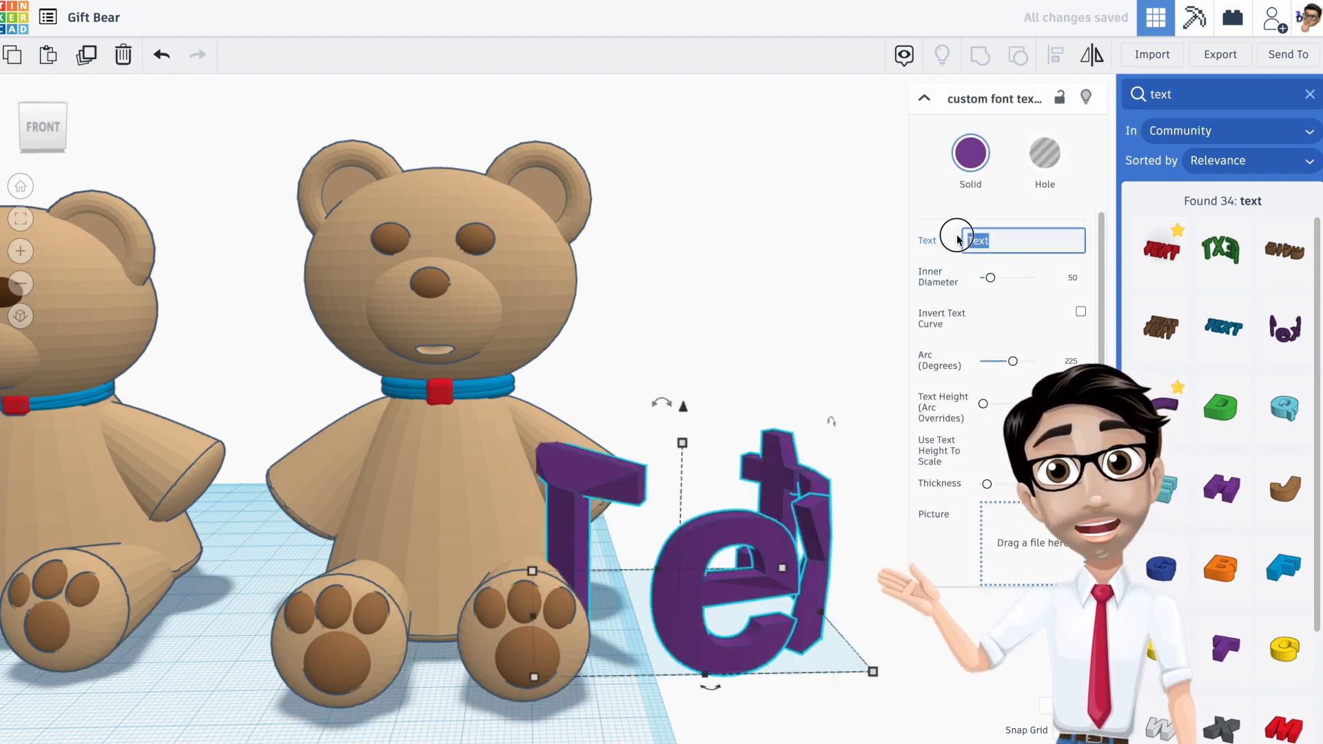
{"action": "scroll", "coordinate": [964, 296], "scroll_direction": "down", "scroll_amount": 2}
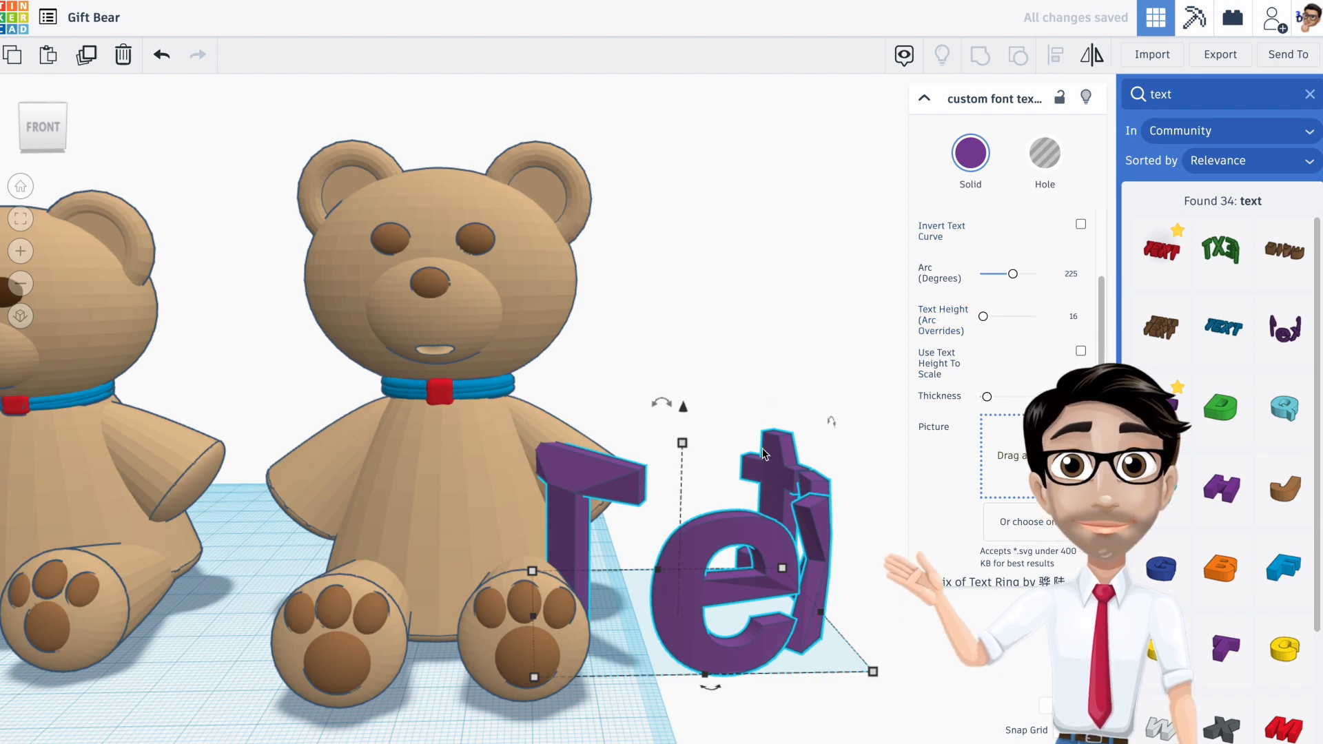
{"action": "left_click", "coordinate": [778, 332]}
{"action": "left_click", "coordinate": [794, 471]}
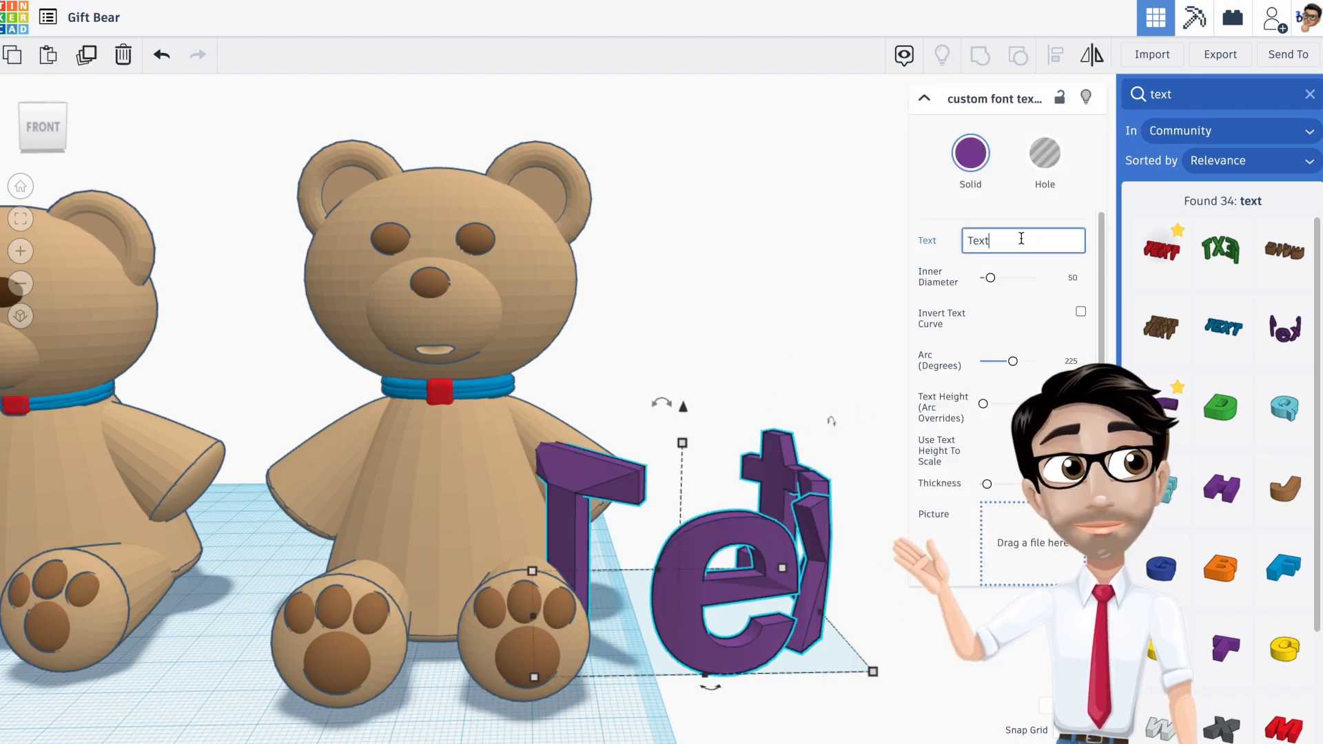
Step: Try the person's name as the curved text around the bear's torso, raised about 20.2 mm, and delete the text
{"action": "double_click", "coordinate": [1021, 238]}
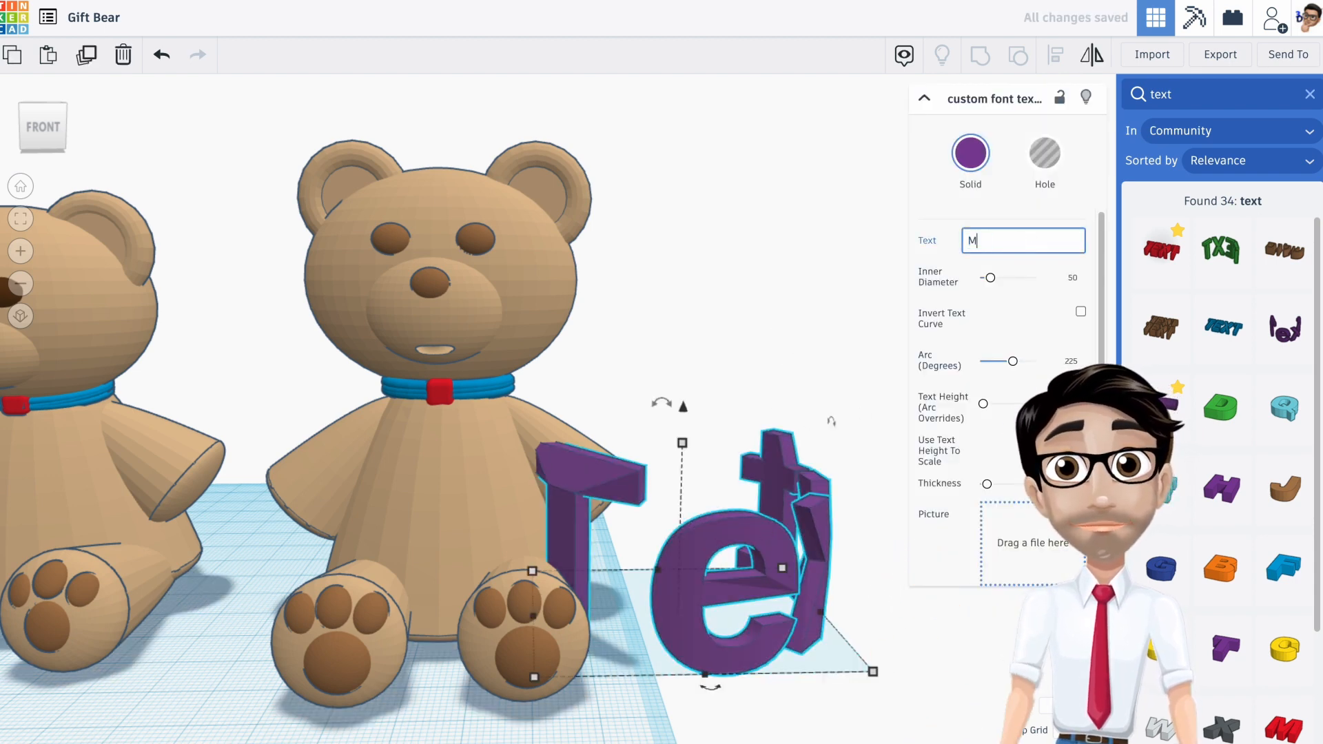
{"action": "left_click", "coordinate": [832, 307]}
{"action": "left_click_drag", "start_coordinate": [810, 606], "coordinate": [542, 589]}
{"action": "left_click_drag", "start_coordinate": [442, 561], "coordinate": [439, 392]}
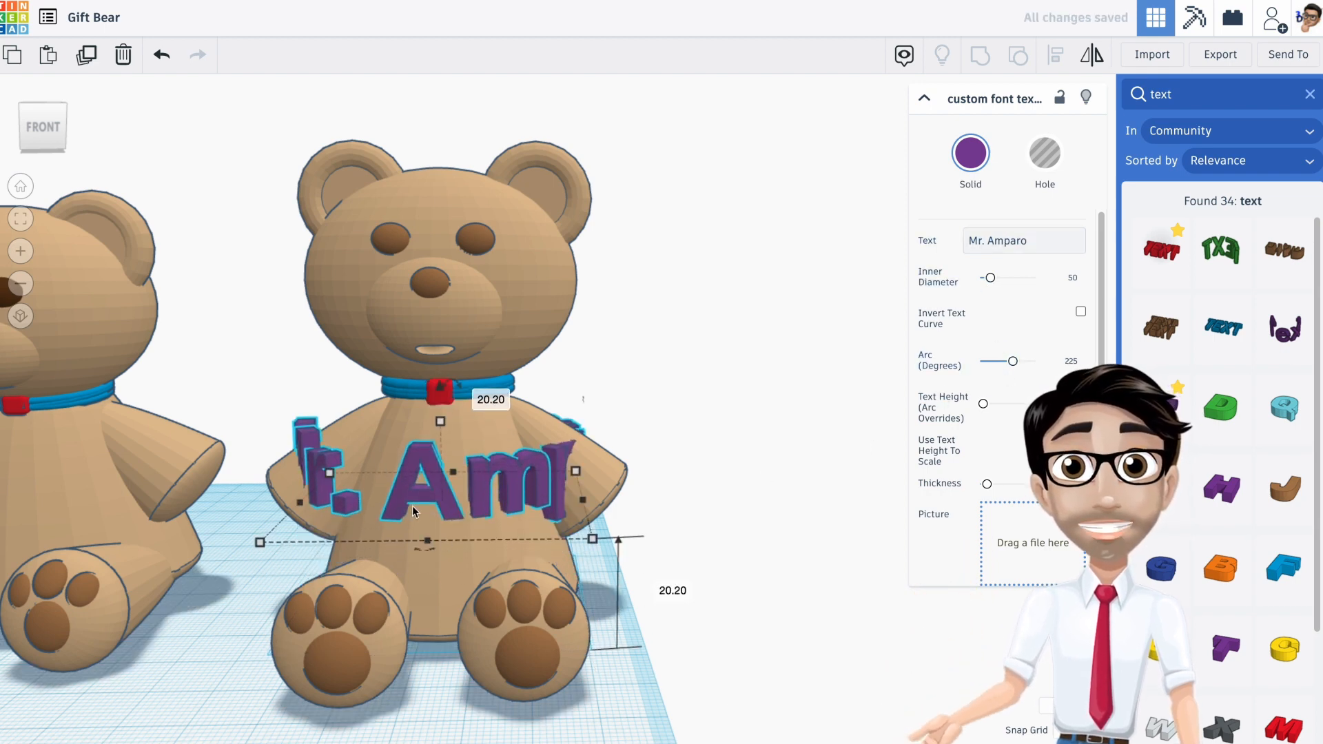
{"action": "key", "text": "Delete"}
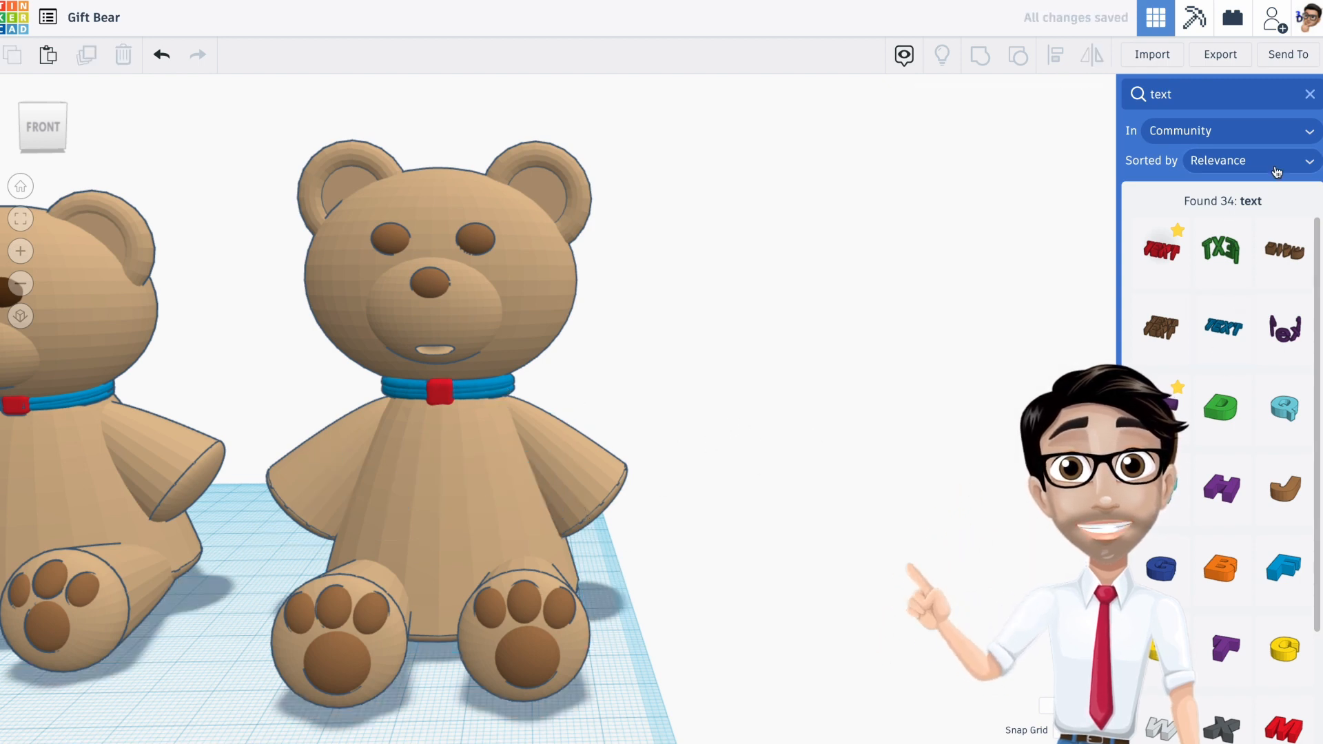
Step: Add a brown heart from the basic shapes by the bear's leg and rotate it upright to face forward
{"action": "left_click", "coordinate": [1309, 94]}
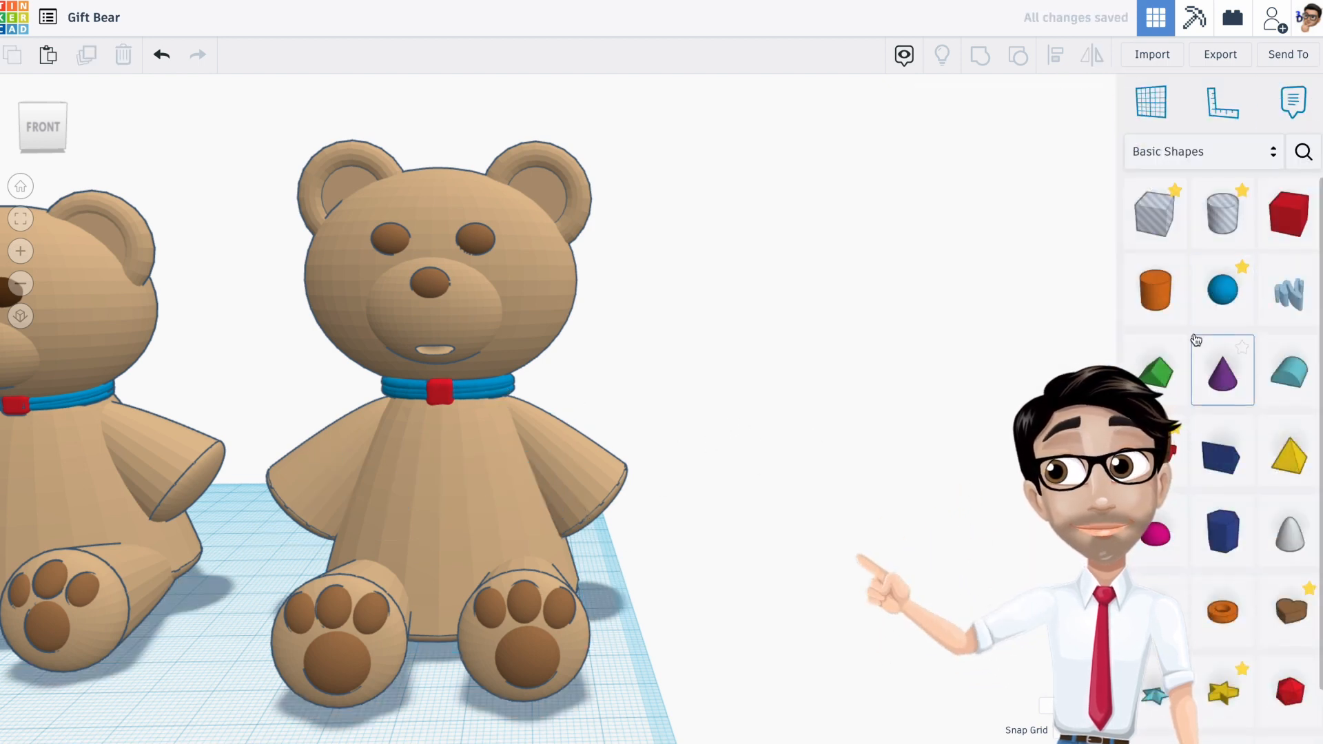
{"action": "left_click_drag", "start_coordinate": [1290, 611], "coordinate": [505, 647]}
{"action": "right_click_drag", "start_coordinate": [505, 644], "coordinate": [315, 641]}
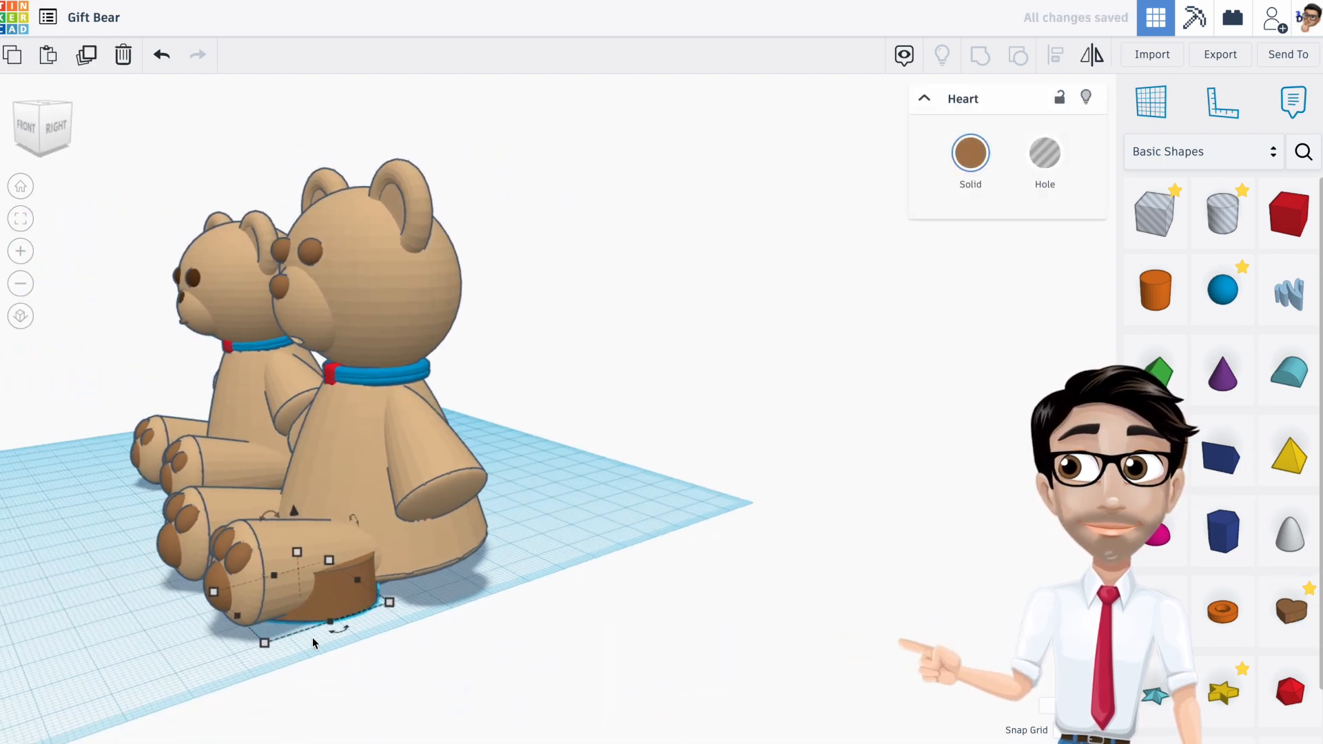
{"action": "left_click_drag", "start_coordinate": [268, 485], "coordinate": [146, 567]}
{"action": "right_click_drag", "start_coordinate": [205, 564], "coordinate": [395, 573]}
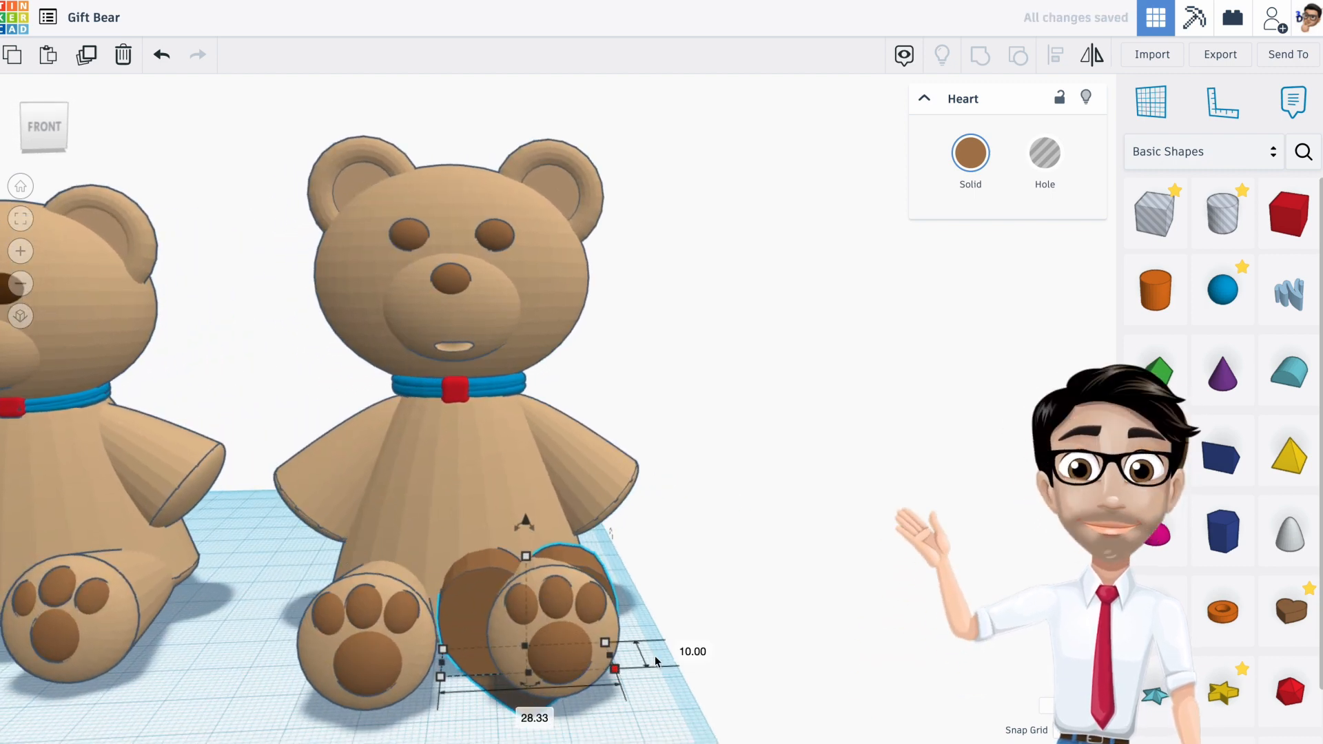
Step: Set the heart's thickness to 5 mm and move it up against the front of the bear's chest
{"action": "left_click", "coordinate": [691, 651]}
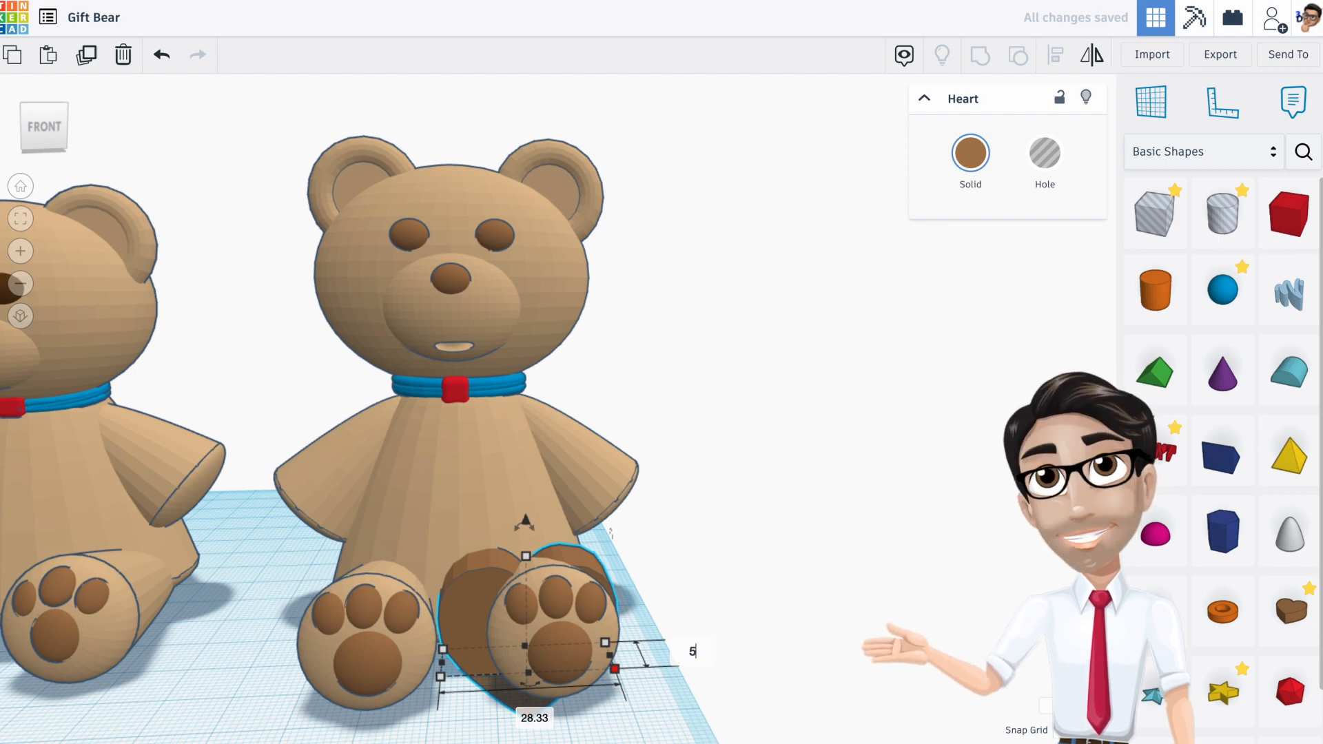
{"action": "key", "text": "Return"}
{"action": "left_click_drag", "start_coordinate": [561, 576], "coordinate": [471, 566]}
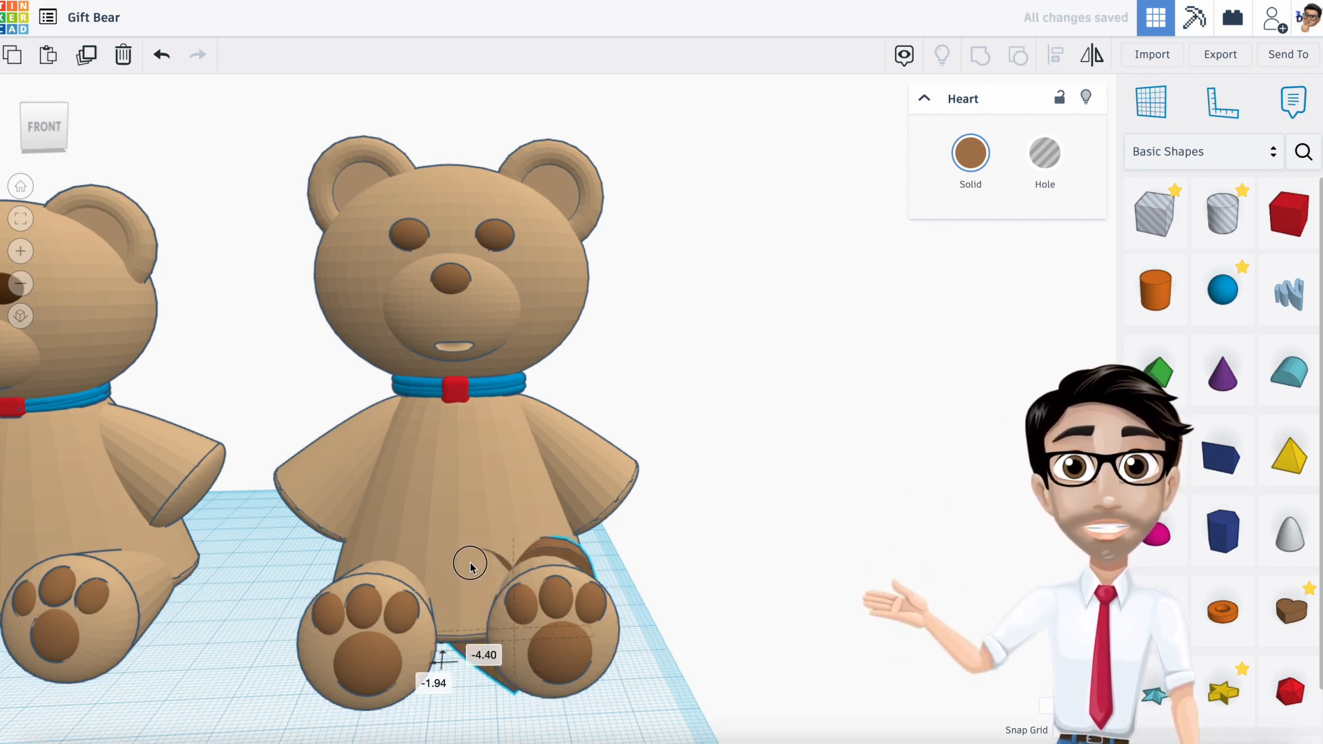
{"action": "left_click_drag", "start_coordinate": [511, 513], "coordinate": [612, 436]}
{"action": "right_click_drag", "start_coordinate": [612, 435], "coordinate": [303, 451]}
{"action": "left_click_drag", "start_coordinate": [298, 347], "coordinate": [334, 348]}
{"action": "right_click_drag", "start_coordinate": [335, 386], "coordinate": [544, 448]}
Step: Fine-tune the heart's fit on the bear's chest just below the red collar tag
{"action": "scroll", "coordinate": [430, 536], "scroll_direction": "up", "scroll_amount": 3}
{"action": "left_click_drag", "start_coordinate": [430, 536], "coordinate": [418, 522]}
{"action": "left_click_drag", "start_coordinate": [504, 600], "coordinate": [517, 586]}
{"action": "left_click_drag", "start_coordinate": [409, 532], "coordinate": [412, 523]}
{"action": "right_click_drag", "start_coordinate": [412, 522], "coordinate": [458, 487]}
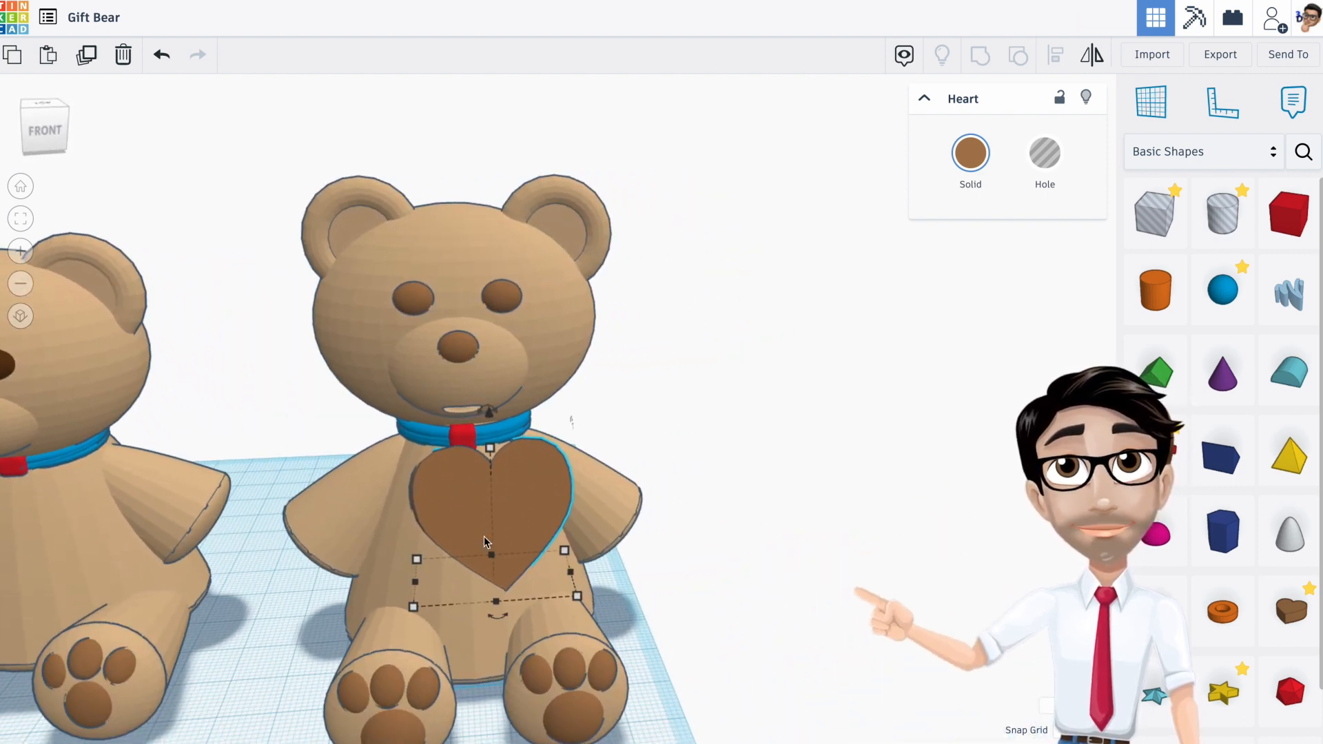
Step: Examine the heart's position on the bear's chest from the front and from both sides
{"action": "right_click_drag", "start_coordinate": [546, 530], "coordinate": [503, 525]}
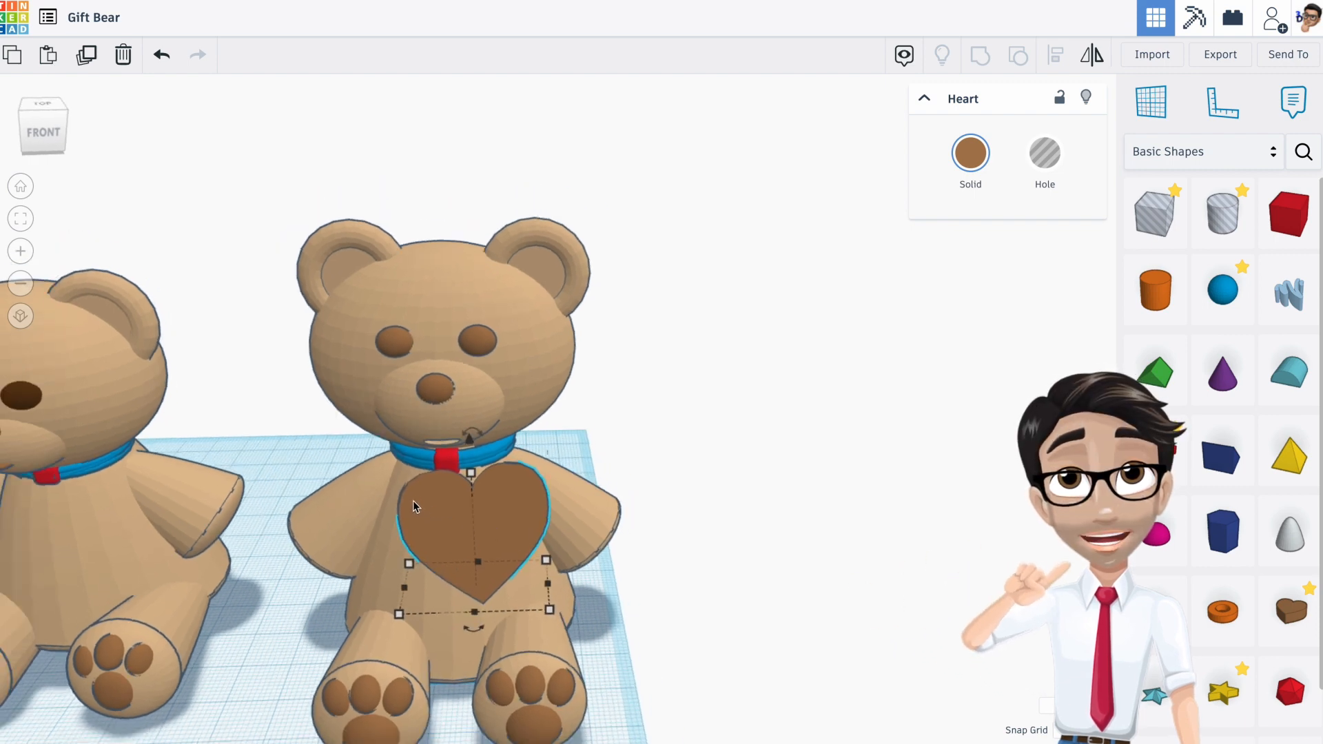
{"action": "right_click_drag", "start_coordinate": [605, 538], "coordinate": [462, 513]}
{"action": "right_click_drag", "start_coordinate": [545, 510], "coordinate": [679, 529]}
{"action": "right_click_drag", "start_coordinate": [469, 544], "coordinate": [762, 521]}
{"action": "right_click_drag", "start_coordinate": [555, 561], "coordinate": [460, 545]}
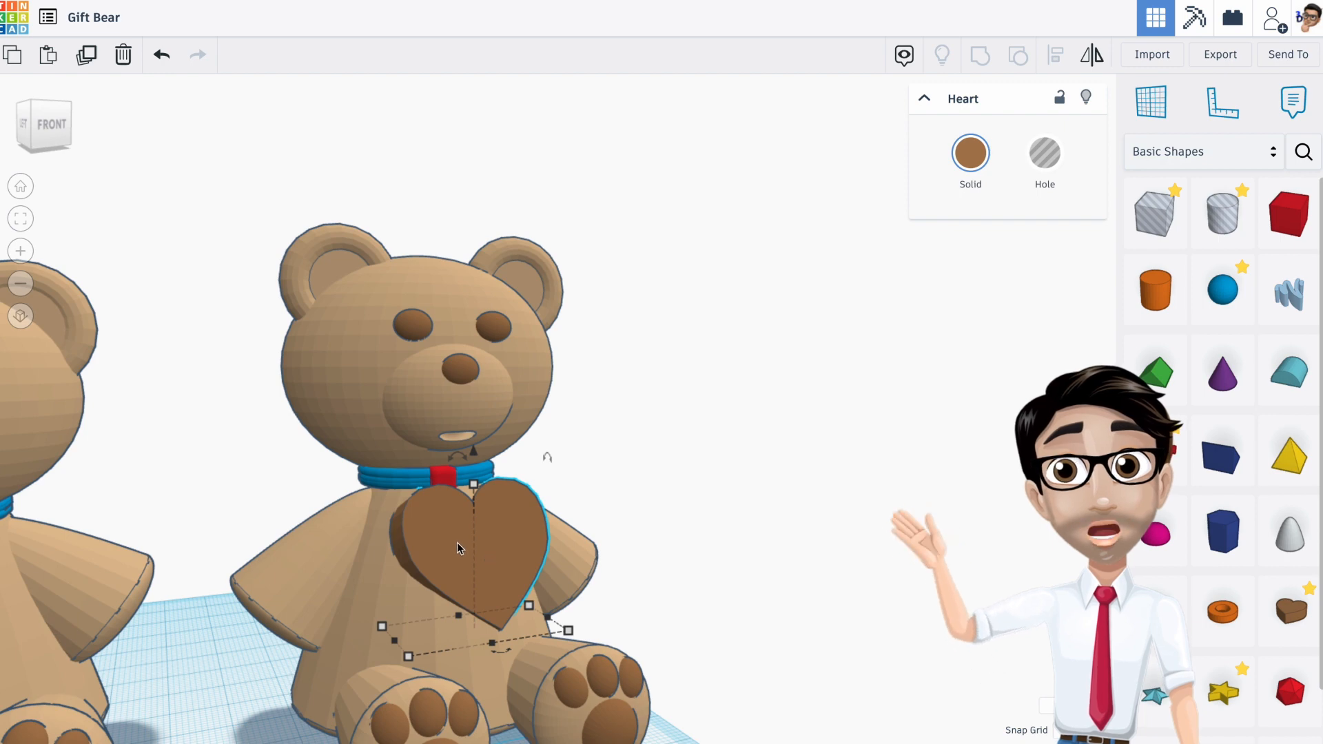
{"action": "right_click_drag", "start_coordinate": [520, 557], "coordinate": [562, 544]}
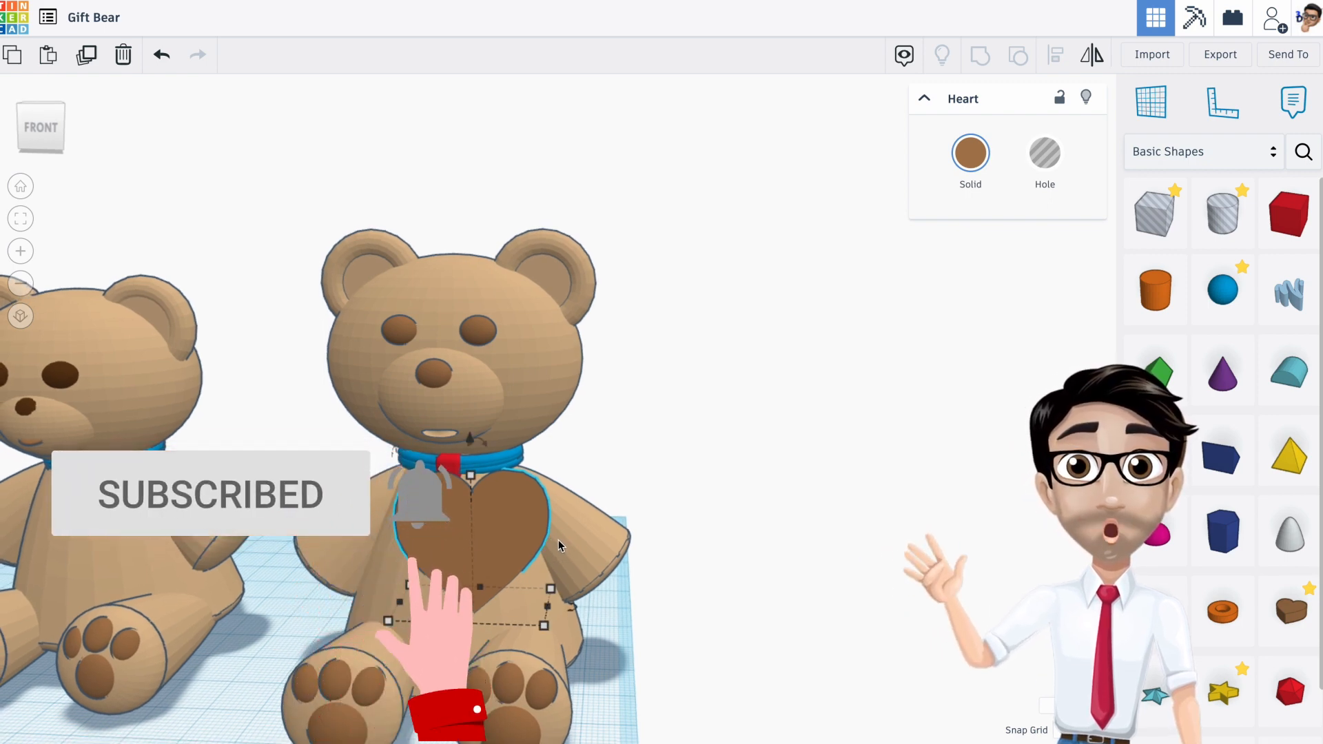
{"action": "right_click_drag", "start_coordinate": [559, 543], "coordinate": [599, 482]}
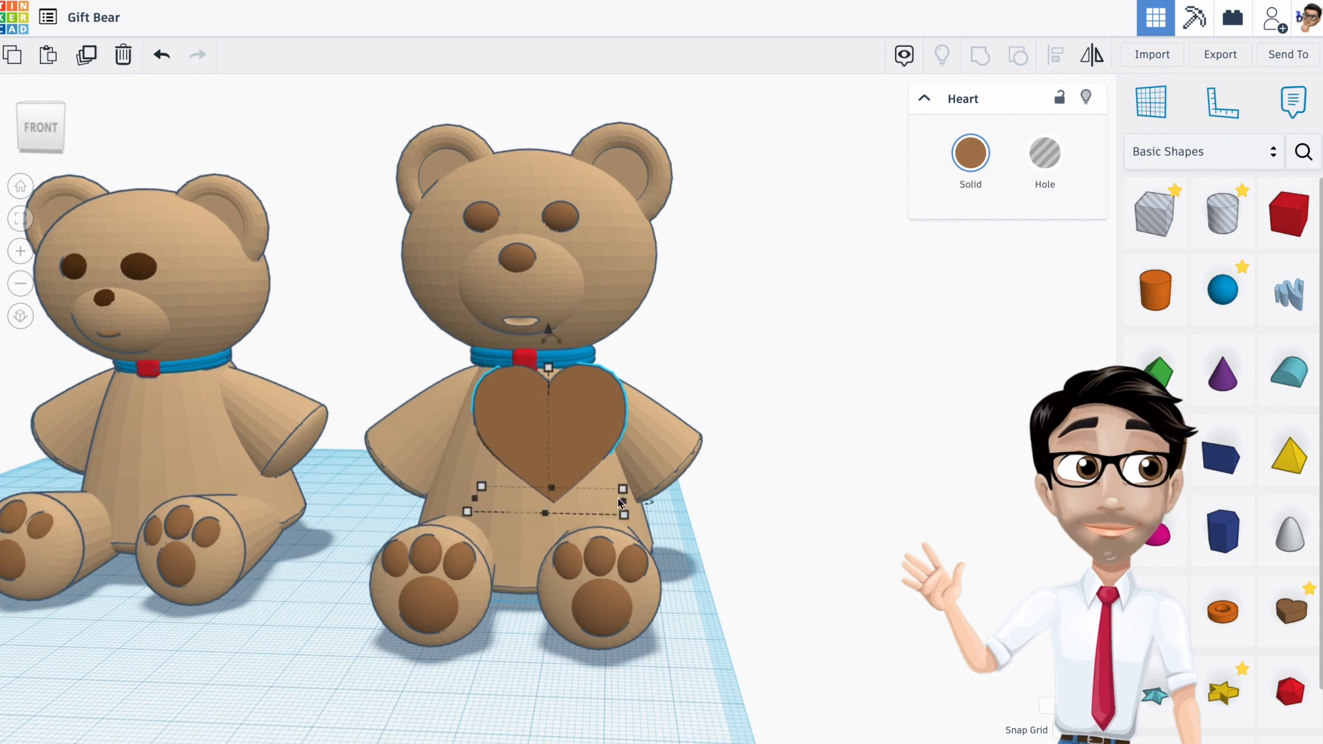